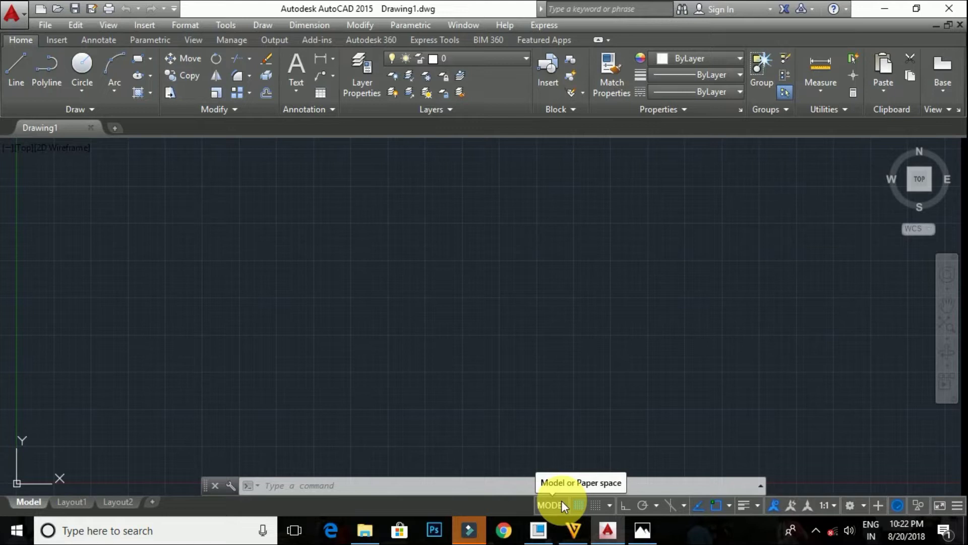
# Open the reference sheet autocad.jpg in Photos to review the block's dimensions
pyautogui.click(642, 530)
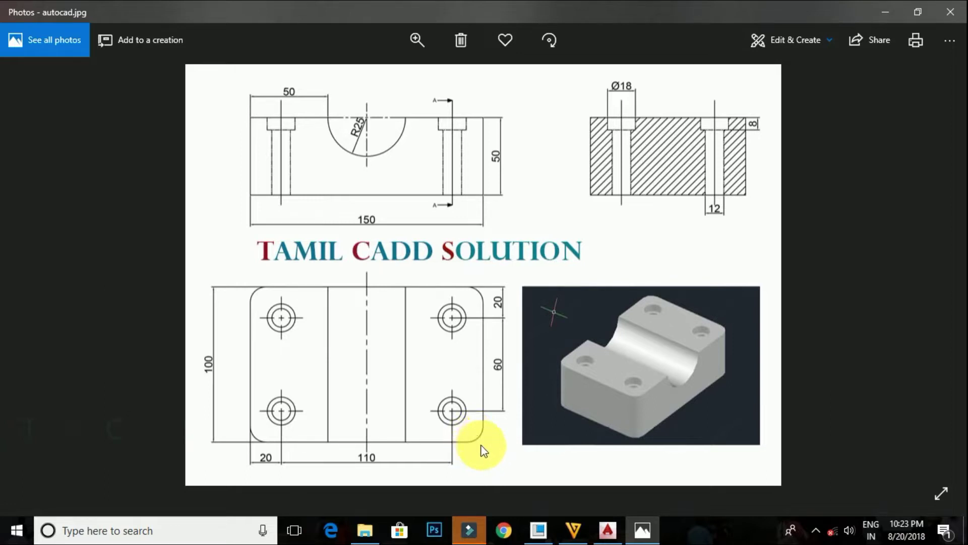
# Minimize the Photos reference sheet and return to the empty Drawing1 in AutoCAD
pyautogui.click(883, 13)
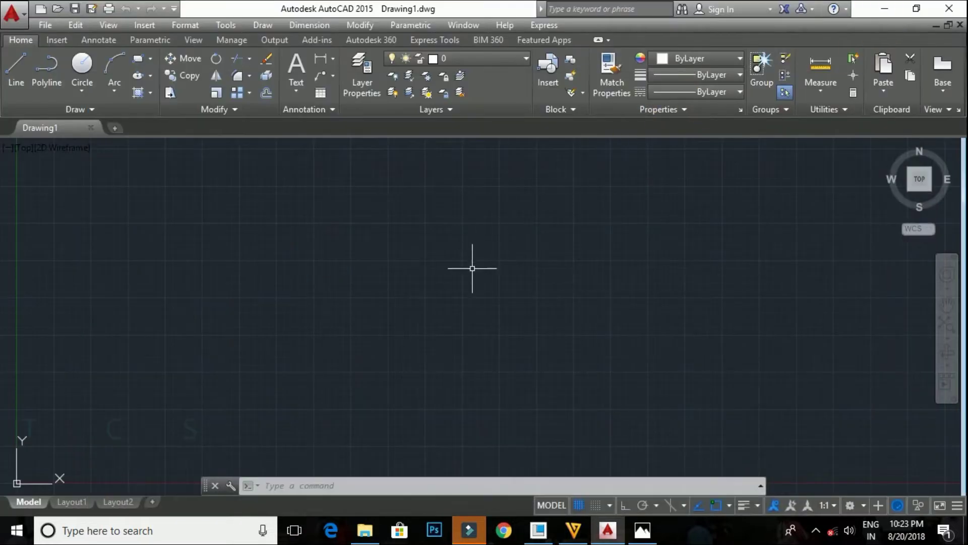
# Set the drawing units to Millimeters insertion scale with 0.0 length precision
pyautogui.write('un')
pyautogui.press('Return')
pyautogui.click(403, 263)
pyautogui.click(394, 311)
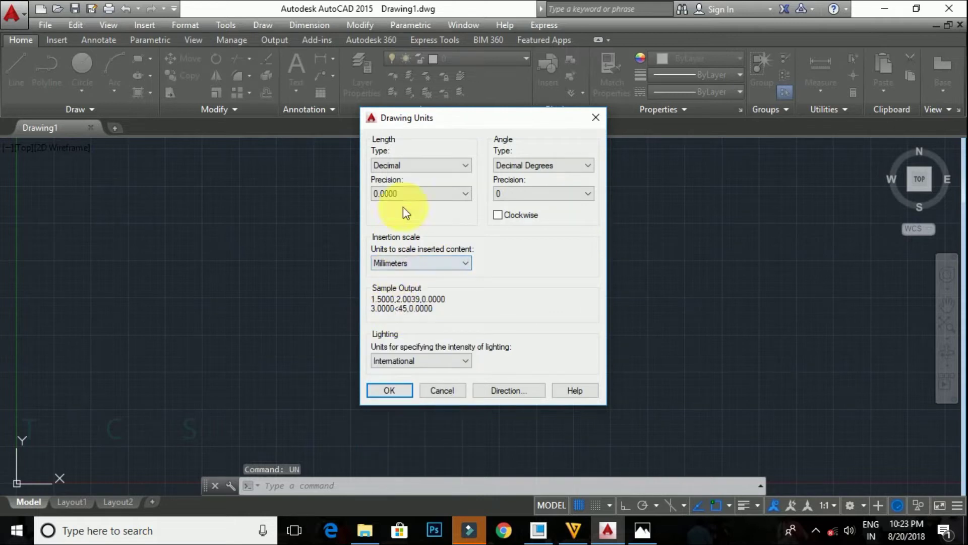
pyautogui.click(407, 193)
pyautogui.click(397, 212)
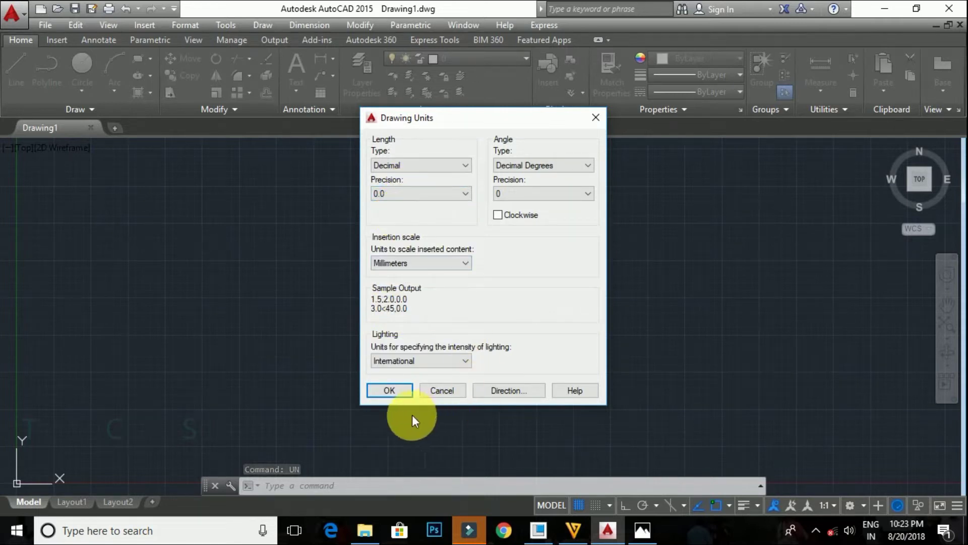
pyautogui.click(402, 392)
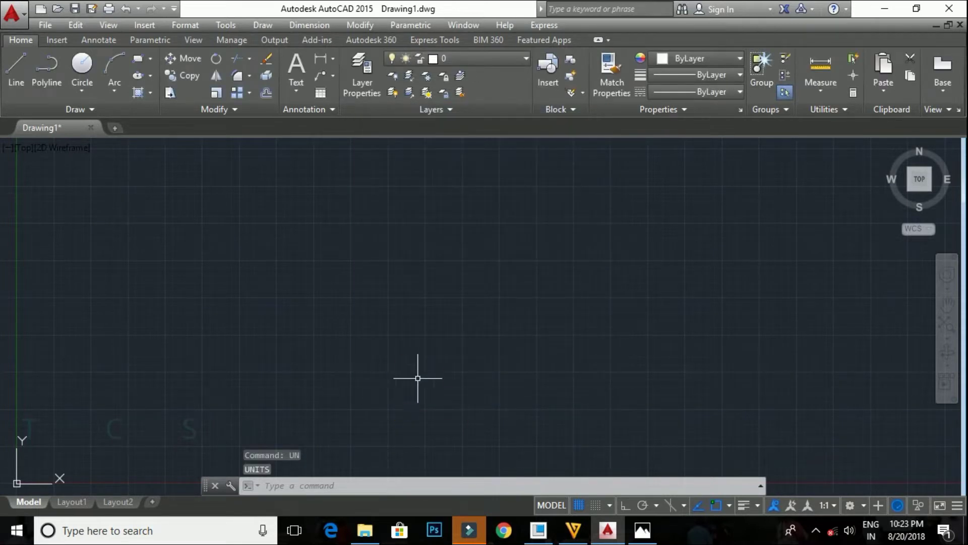
pyautogui.write('z')
pyautogui.press('Return')
# Zoom to All and start a rectangle with a corner fillet radius of 10
pyautogui.write('a')
pyautogui.press('Return')
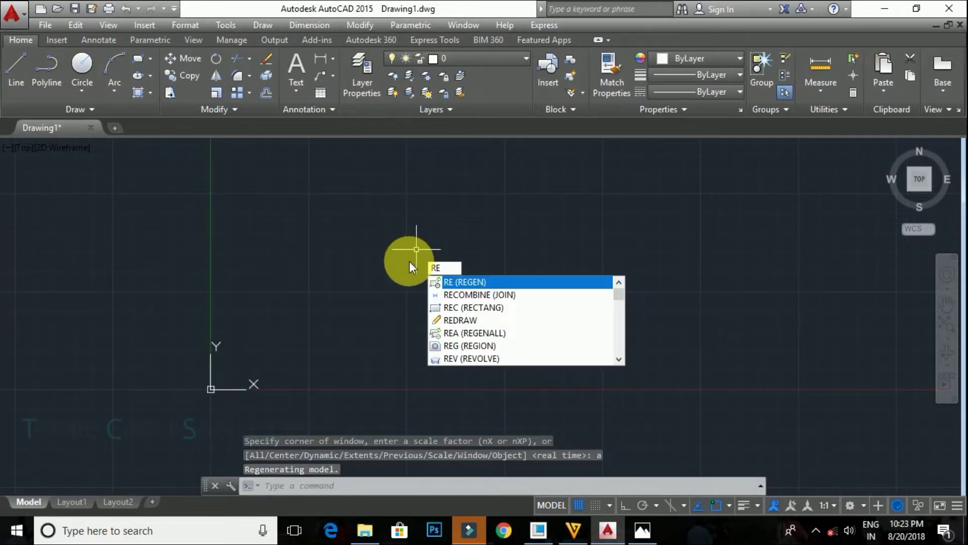
pyautogui.write('c')
pyautogui.press('Return')
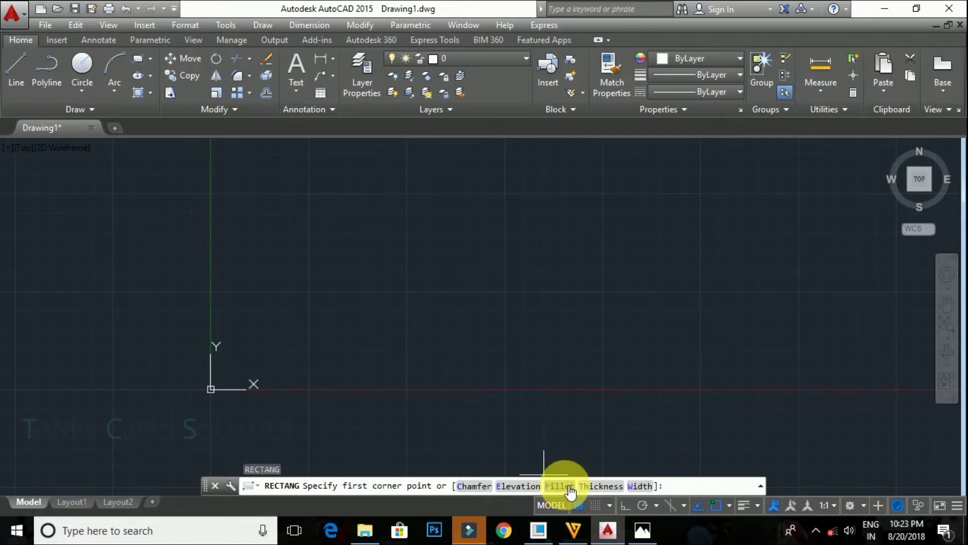
pyautogui.click(570, 488)
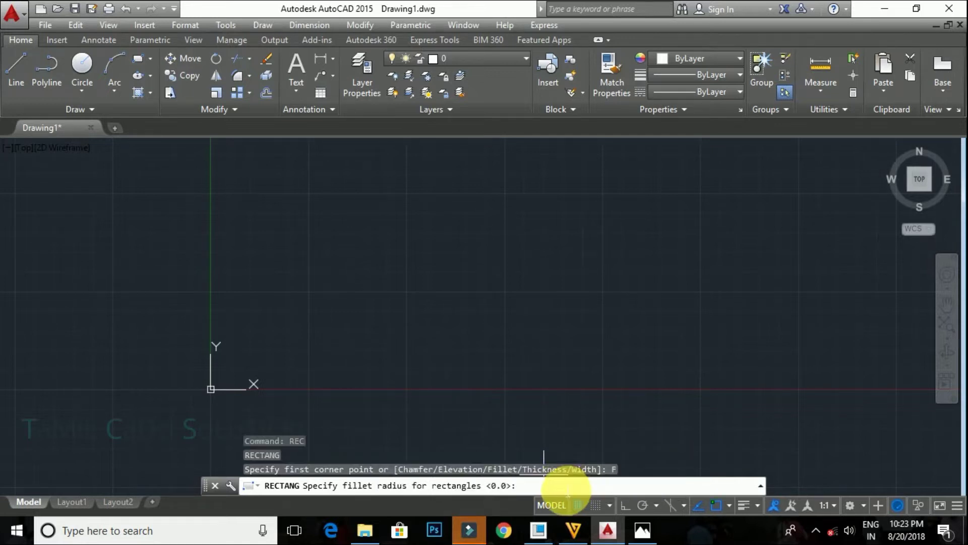
pyautogui.write('10')
pyautogui.press('Return')
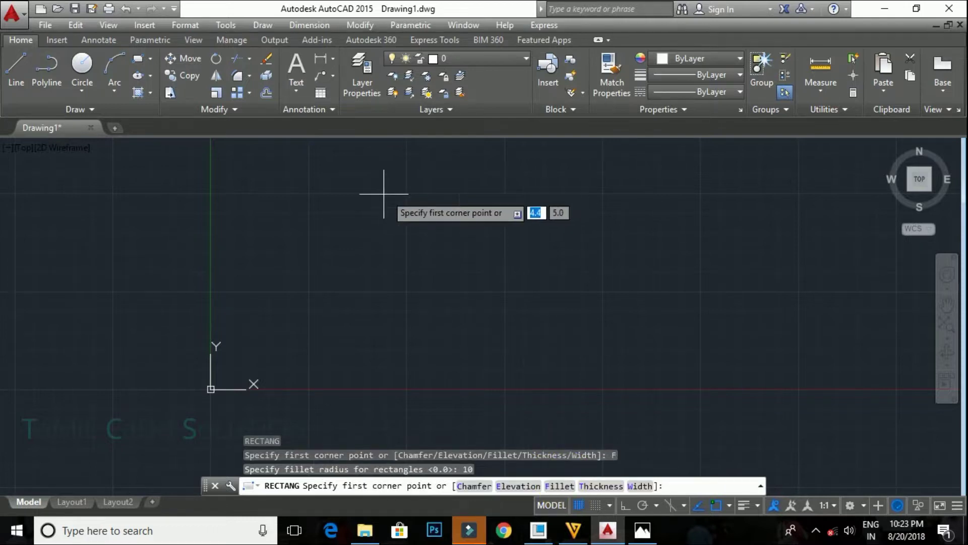
# Draw the filleted rectangle at exact dimensions of 150 by 100
pyautogui.click(332, 180)
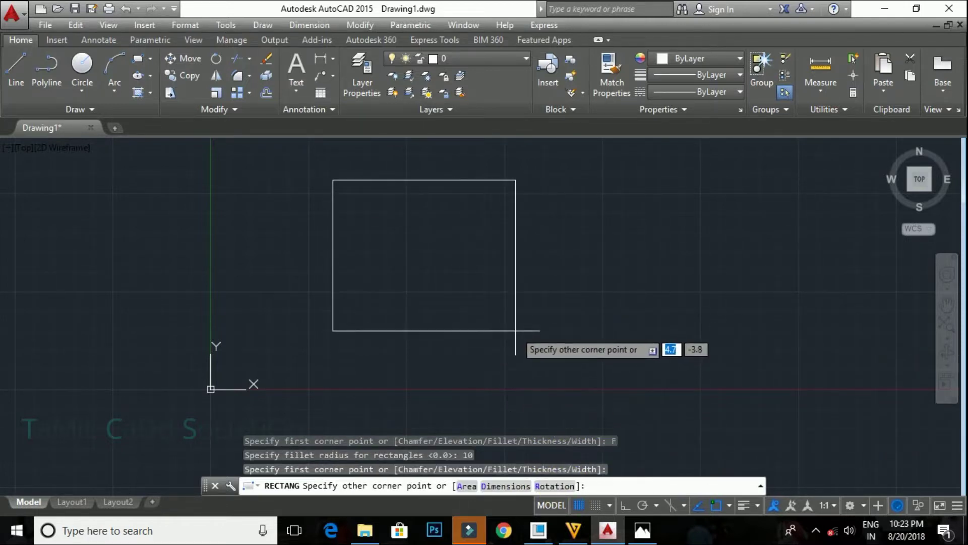
pyautogui.click(511, 460)
pyautogui.click(506, 485)
pyautogui.write('150')
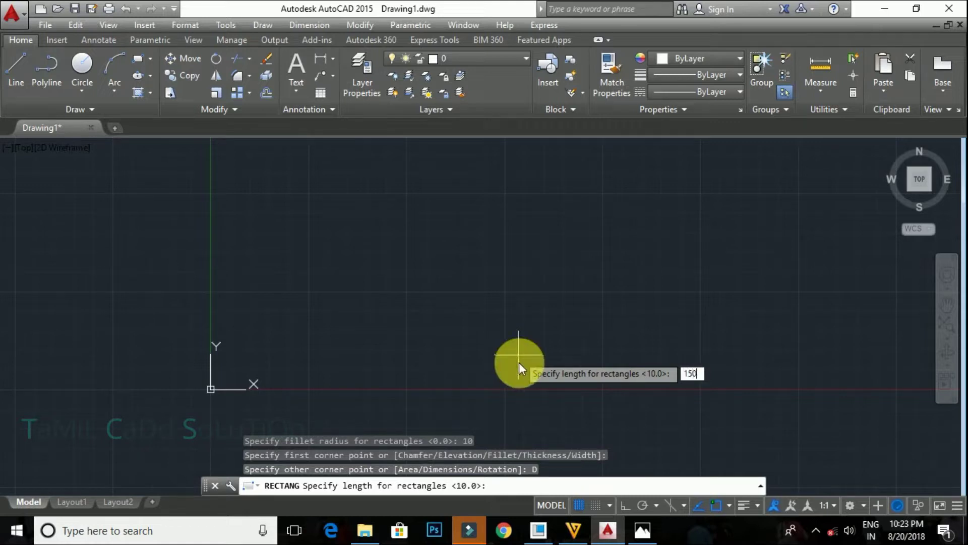
pyautogui.press('Return')
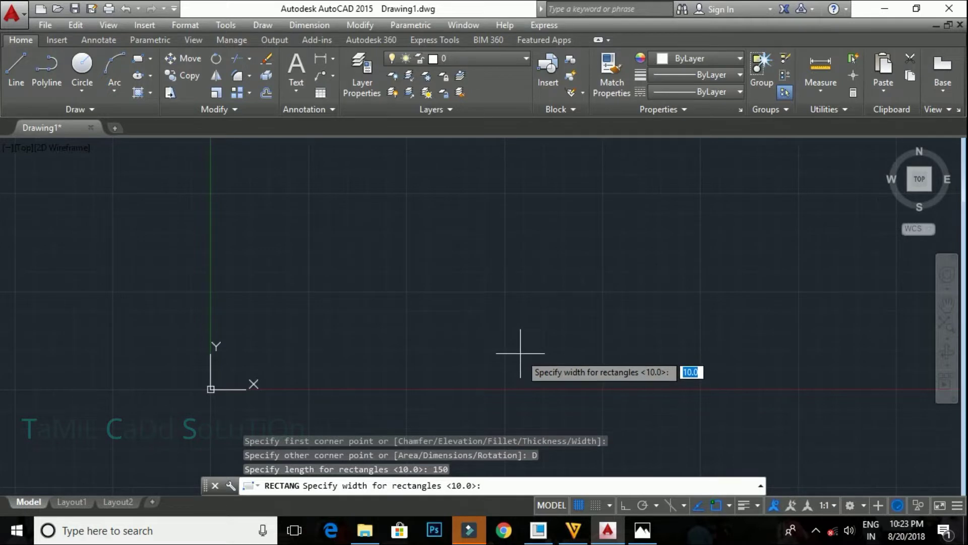
pyautogui.write('1')
pyautogui.press('Return')
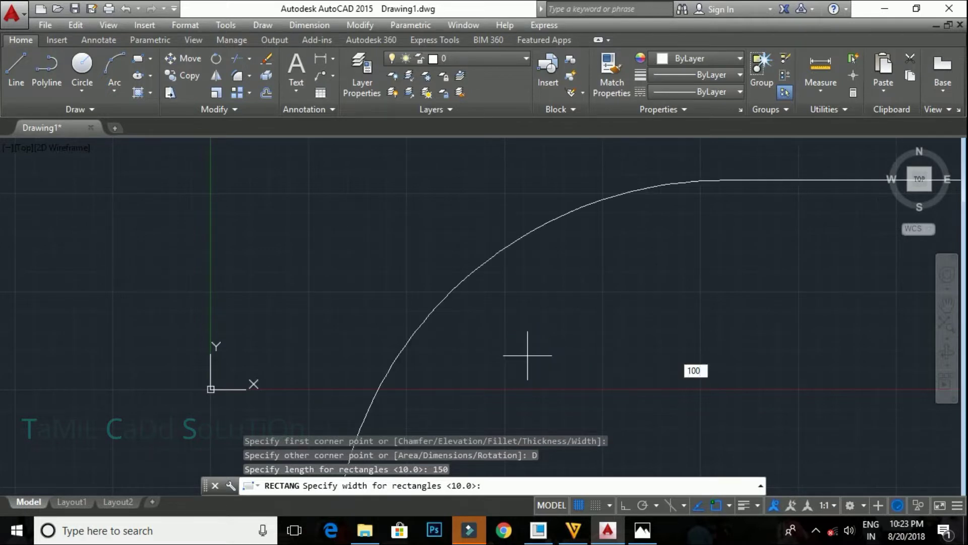
pyautogui.scroll(-7, 582, 301)
pyautogui.scroll(1, 605, 282)
pyautogui.click(578, 242)
# Zoom to All and move the rounded rectangle to a new position
pyautogui.write('z')
pyautogui.press('Return')
pyautogui.write('a')
pyautogui.press('Return')
pyautogui.scroll(-5, 580, 262)
pyautogui.click(335, 186)
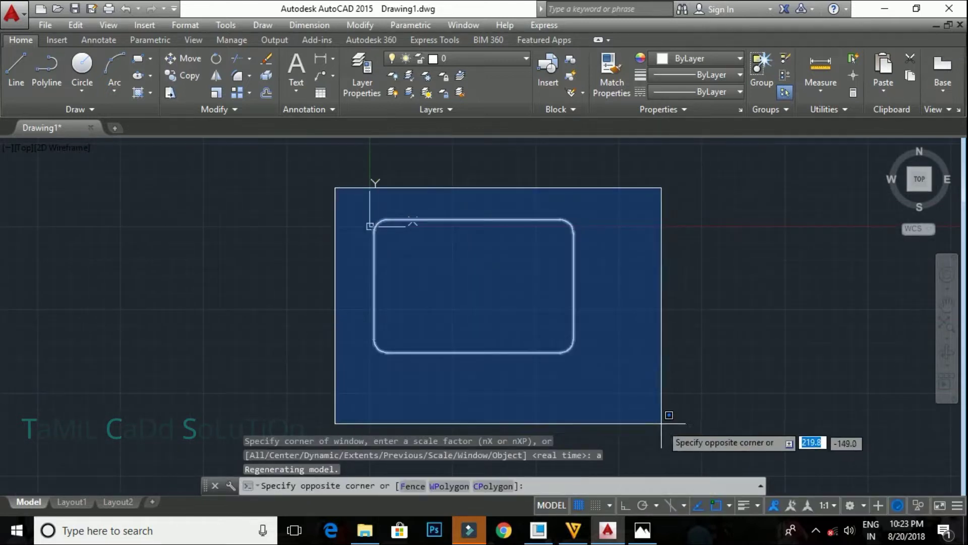
pyautogui.click(661, 413)
pyautogui.press('Return')
pyautogui.click(694, 435)
pyautogui.moveTo(783, 291); pyautogui.dragTo(746, 440, button='middle')
pyautogui.click(775, 387)
pyautogui.scroll(2, 620, 195)
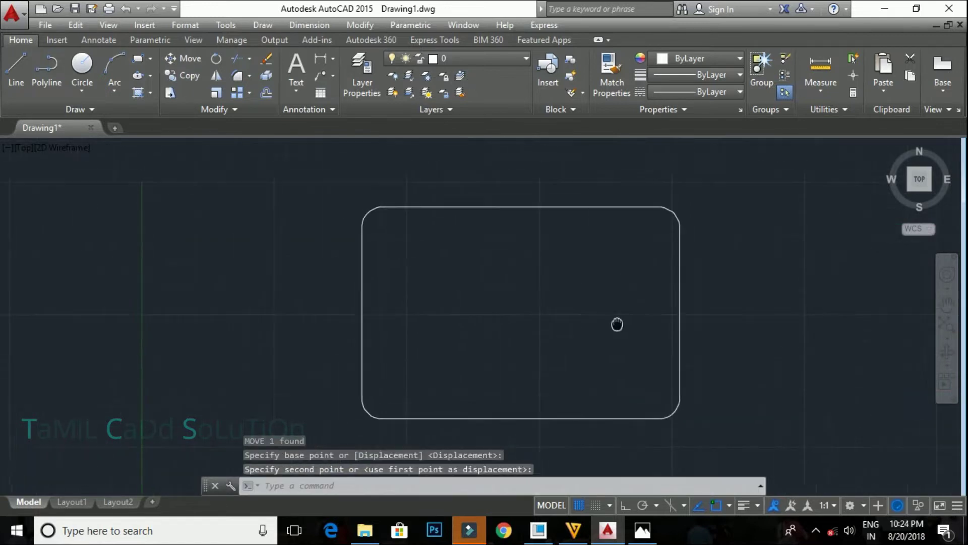
pyautogui.click(321, 60)
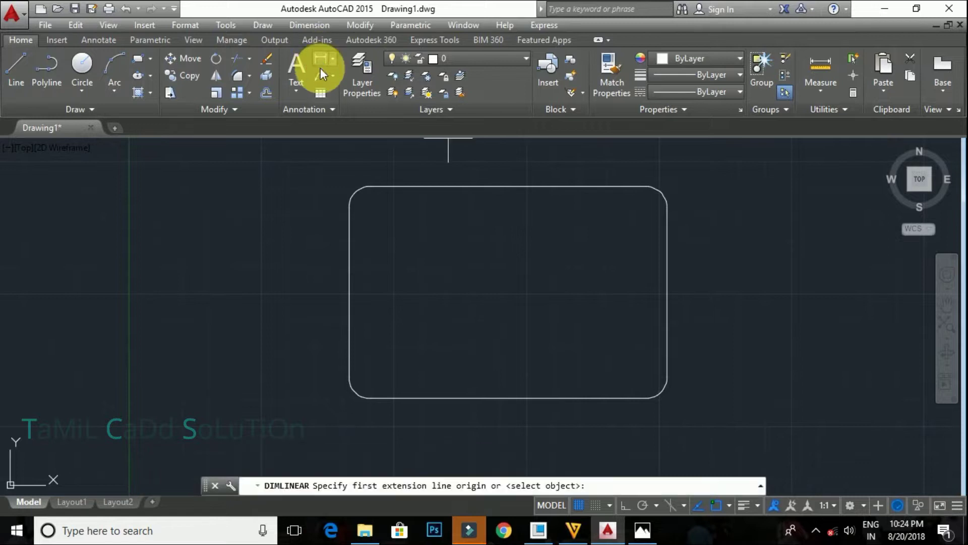
pyautogui.click(348, 202)
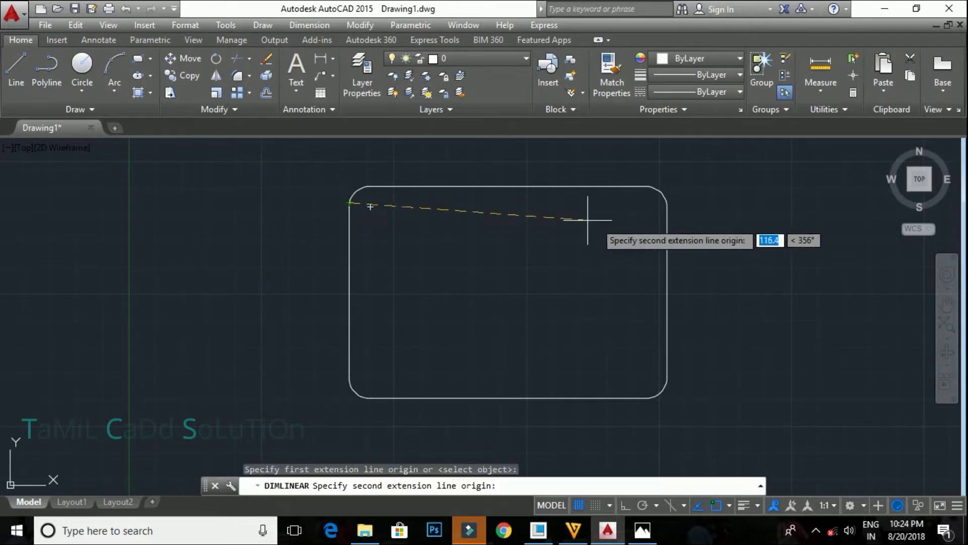
pyautogui.press('Escape')
pyautogui.click(337, 80)
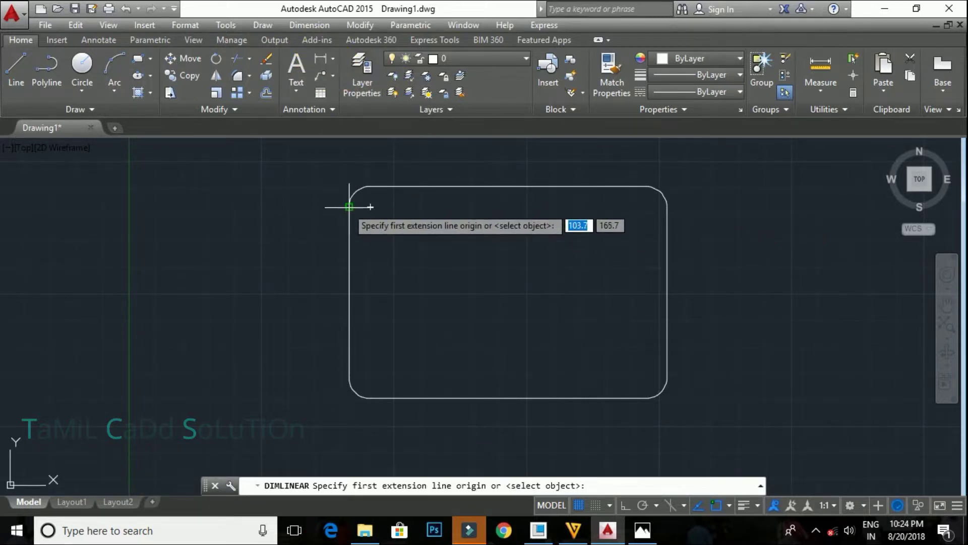
pyautogui.click(370, 207)
pyautogui.click(656, 206)
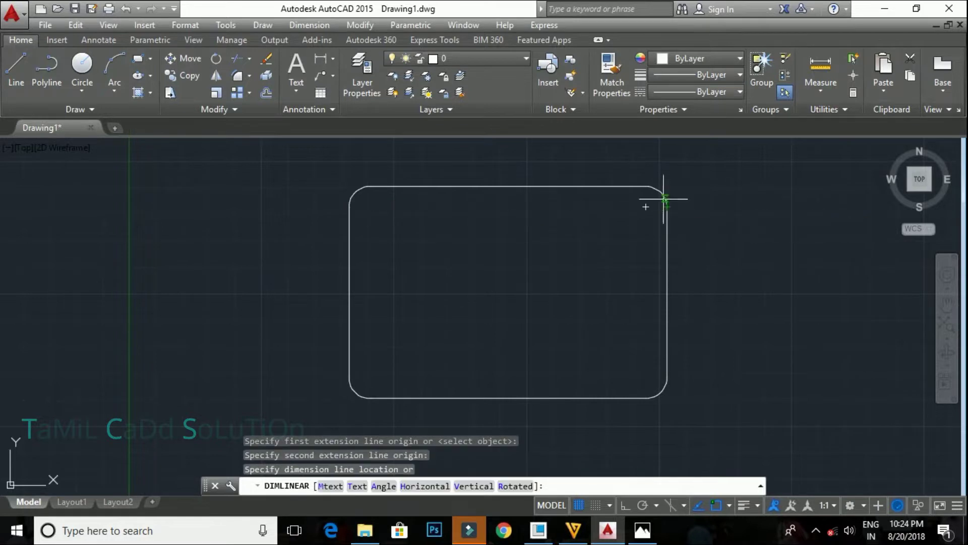
pyautogui.click(527, 170)
pyautogui.scroll(4, 513, 168)
pyautogui.scroll(3, 513, 168)
pyautogui.scroll(2, 458, 186)
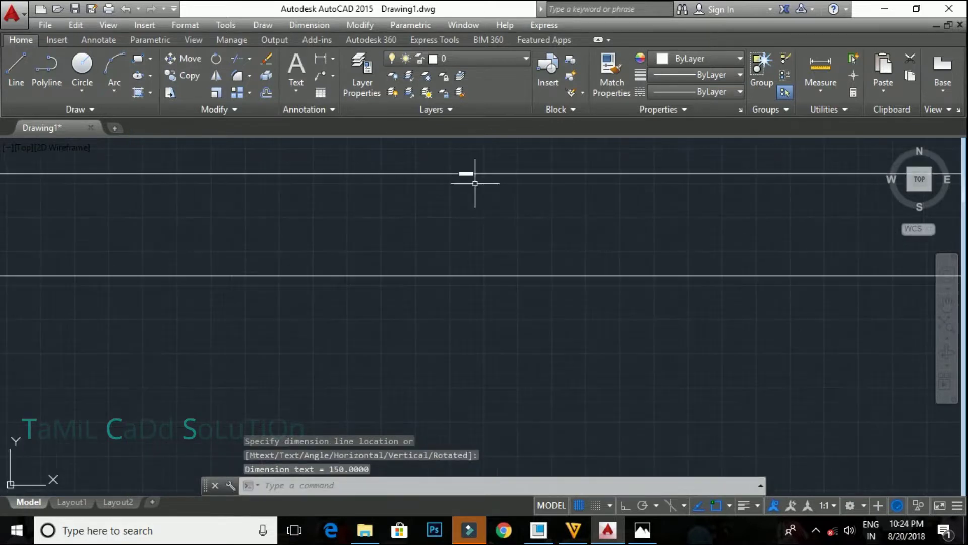
pyautogui.click(469, 174)
pyautogui.click(485, 163)
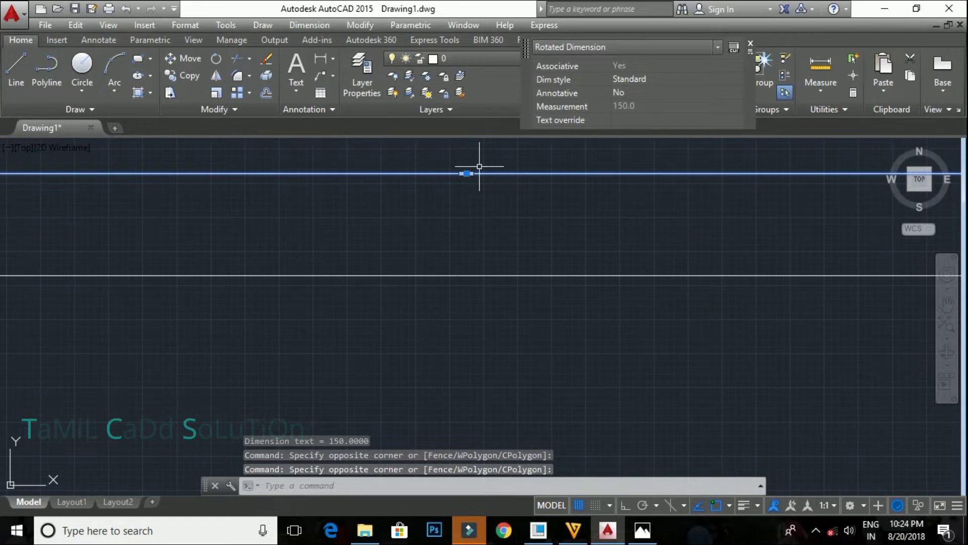
pyautogui.press('Delete')
pyautogui.scroll(-5, 487, 186)
pyautogui.scroll(-2, 585, 253)
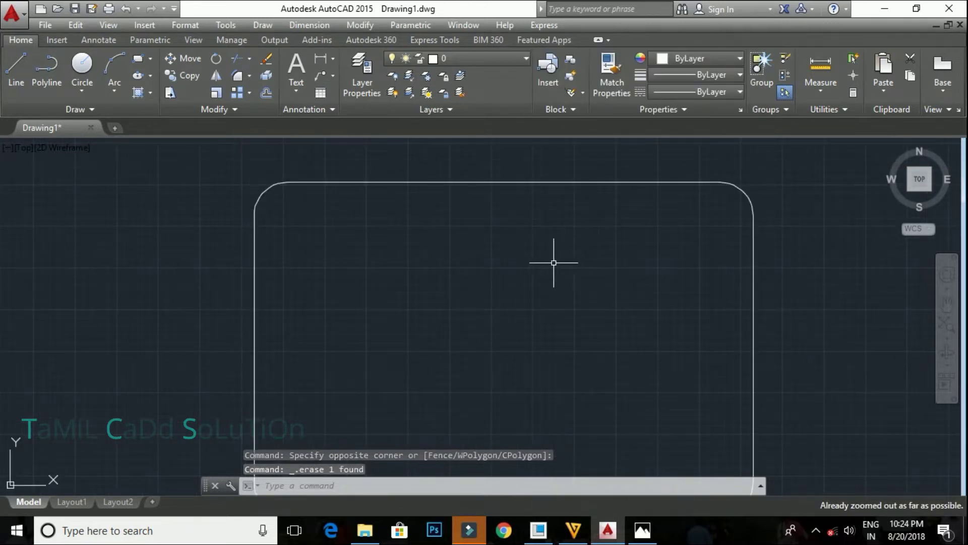
pyautogui.write('z')
pyautogui.press('Return')
pyautogui.write('a')
pyautogui.press('Return')
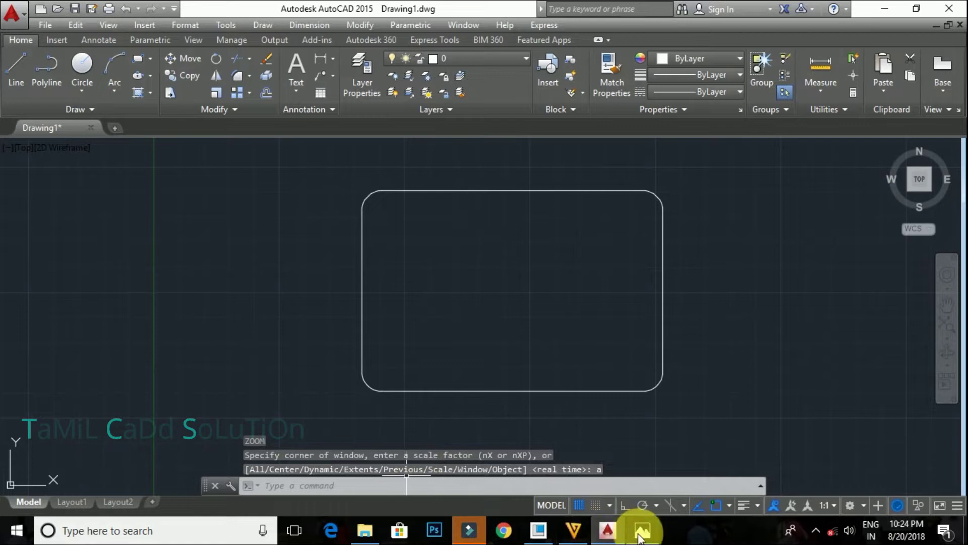
# Bring the autocad.jpg reference sheet back up in Photos
pyautogui.click(640, 532)
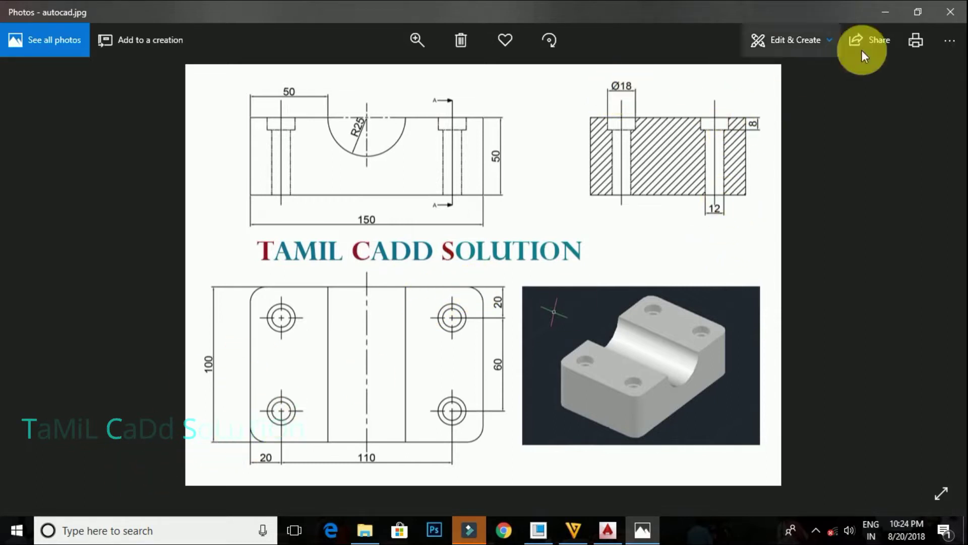
# Back in AutoCAD, draw a vertical centre line from the rectangle's top edge to its bottom edge
pyautogui.click(882, 11)
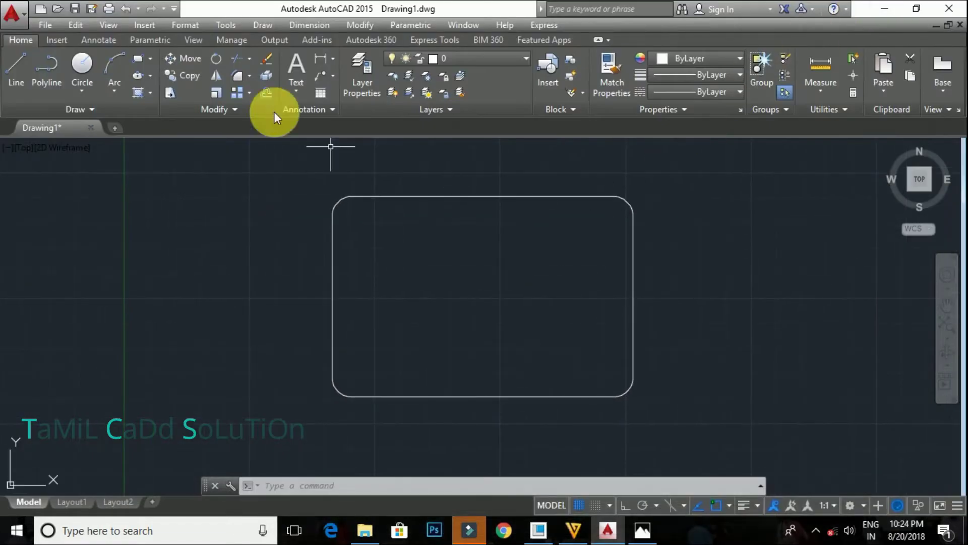
pyautogui.click(31, 80)
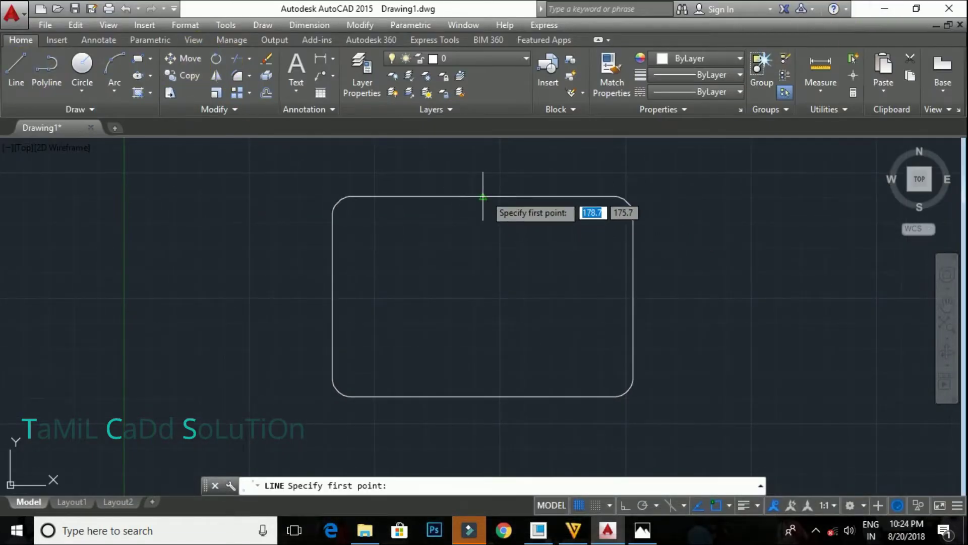
pyautogui.click(483, 199)
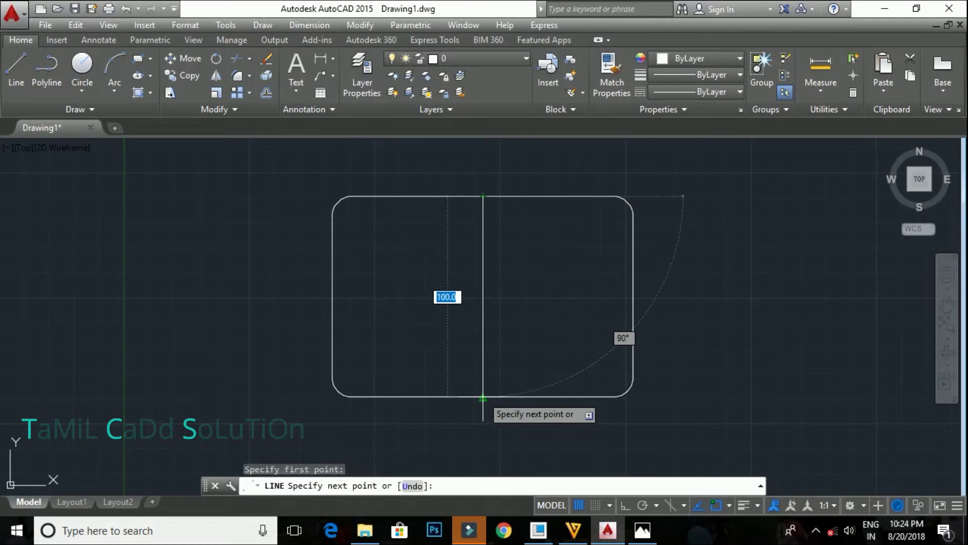
pyautogui.click(482, 396)
pyautogui.press('Escape')
# Offset the vertical centre line 25 units to the right and to the left
pyautogui.click(482, 323)
pyautogui.write('o')
pyautogui.press('Return')
pyautogui.write('25')
pyautogui.press('Return')
pyautogui.click(483, 310)
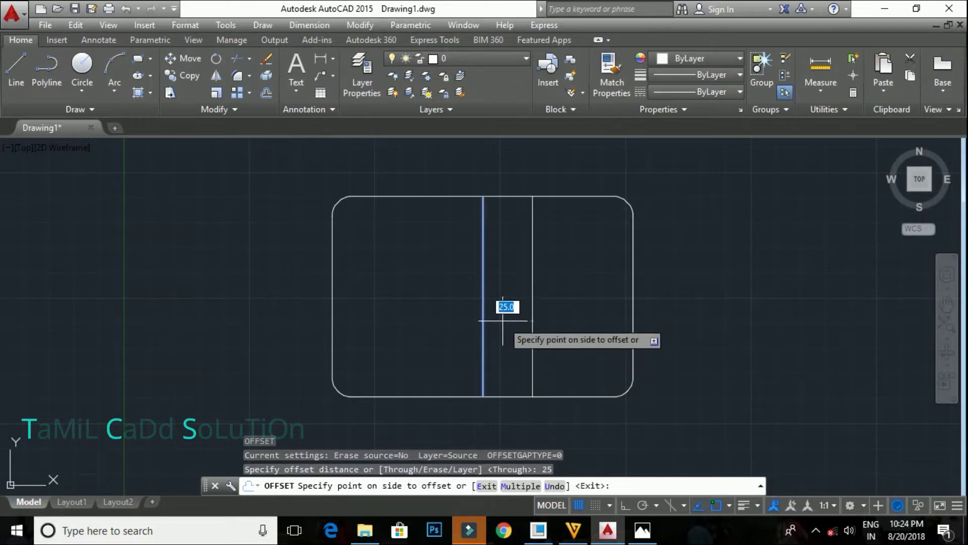
pyautogui.click(482, 310)
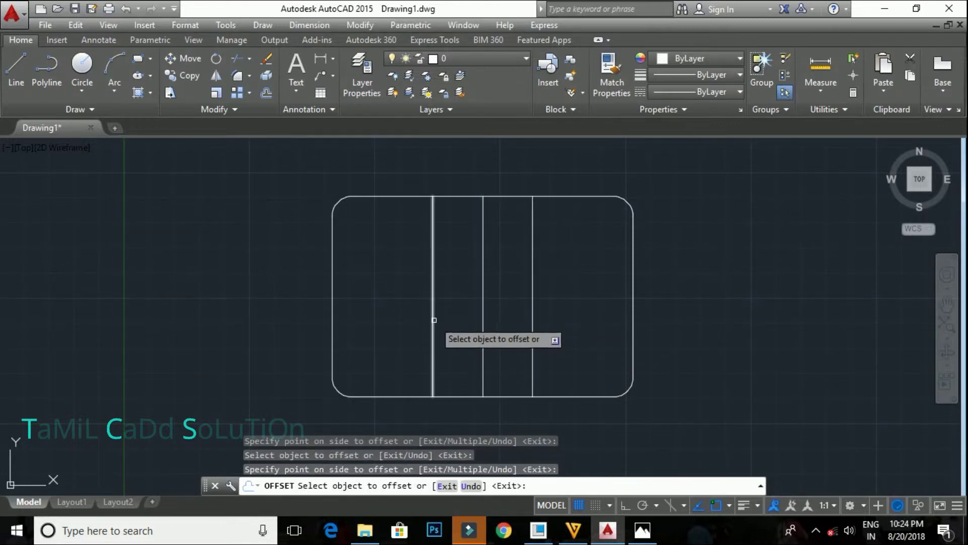
pyautogui.press('Escape')
# With Ortho on, draw a 20-unit horizontal construction line in from the left edge's bottom
pyautogui.click(16, 66)
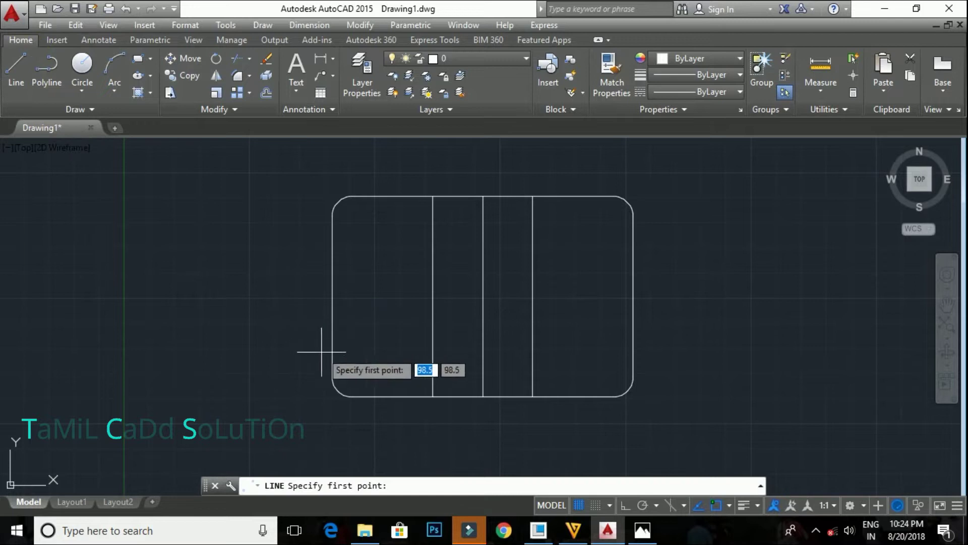
pyautogui.click(331, 376)
pyautogui.write('20')
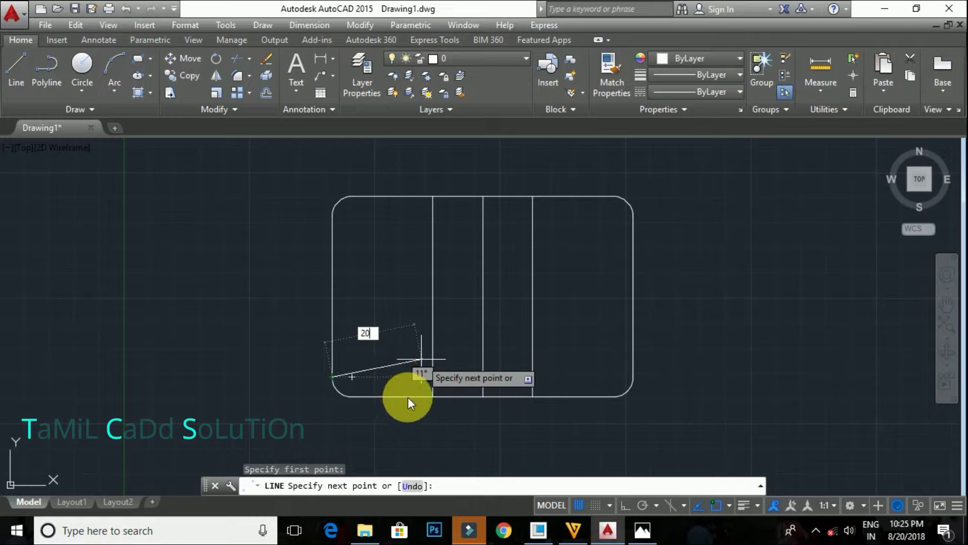
pyautogui.press('Escape')
pyautogui.press('Return')
pyautogui.press('Return')
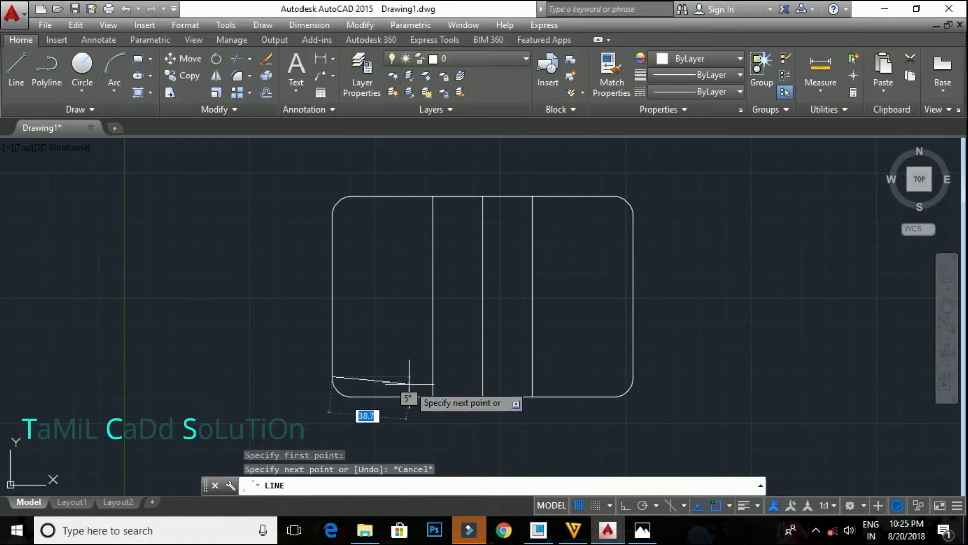
pyautogui.press('F8')
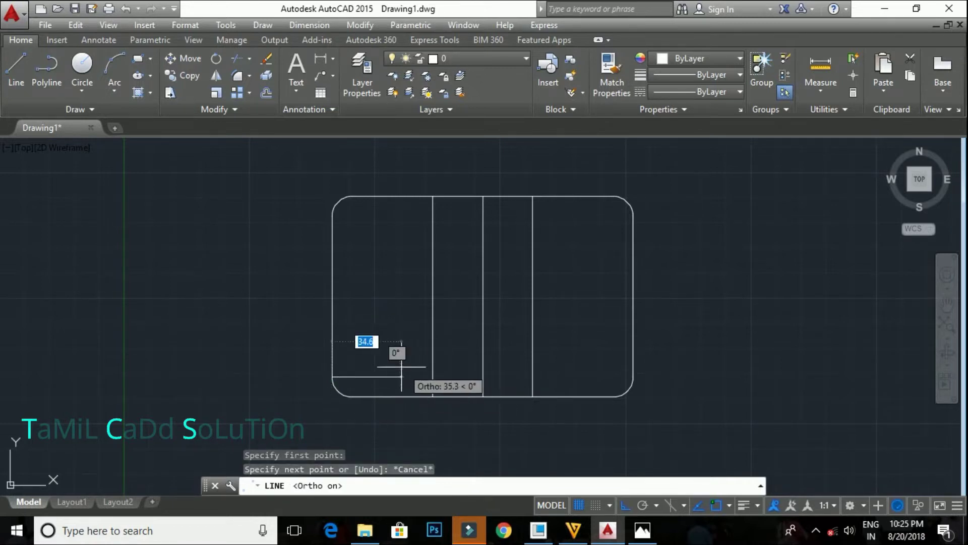
pyautogui.write('20')
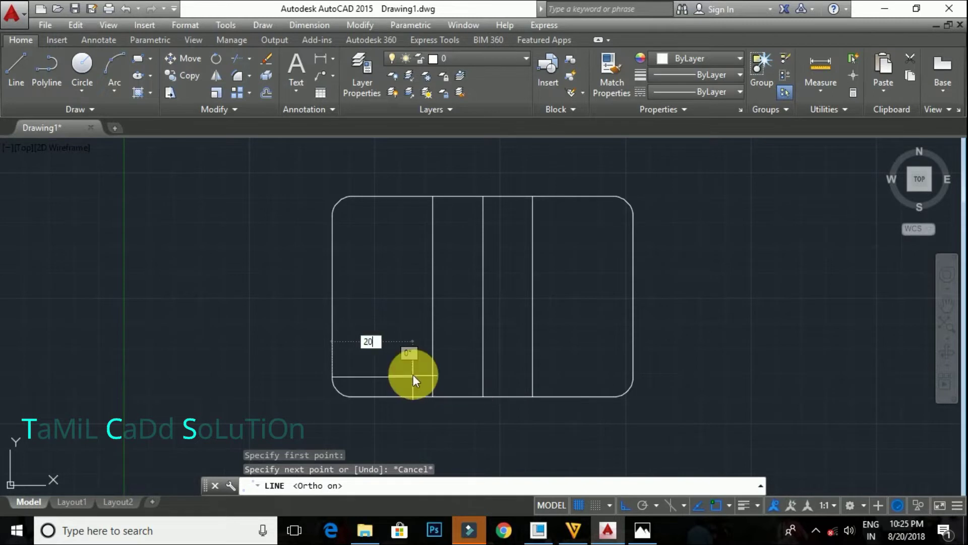
pyautogui.press('Return')
pyautogui.press('Escape')
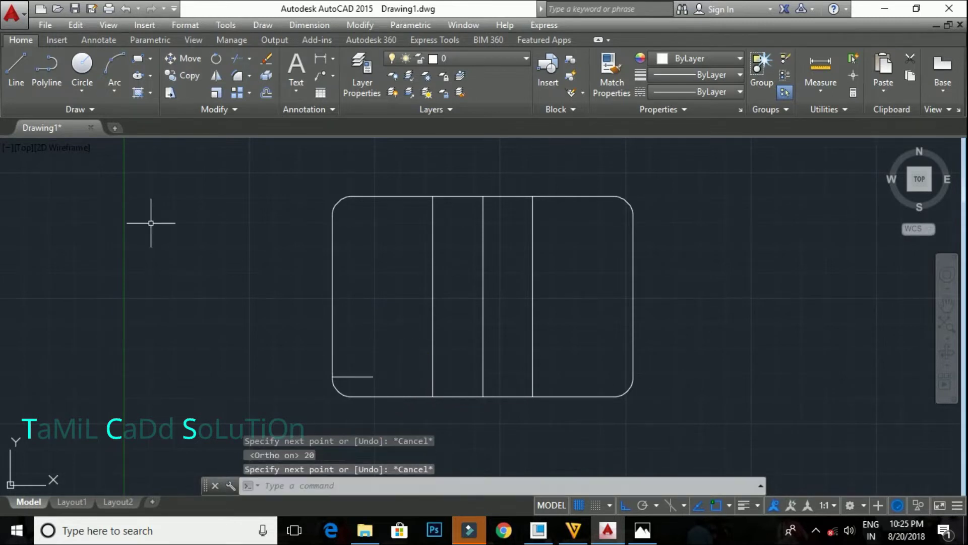
# Draw a 20-unit vertical construction line up from the bottom edge
pyautogui.click(29, 77)
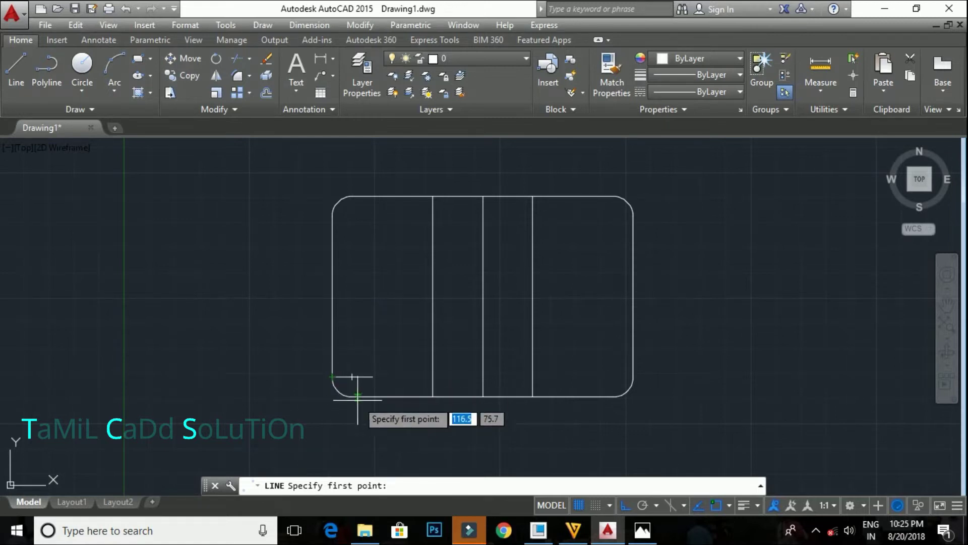
pyautogui.click(373, 376)
pyautogui.click(373, 396)
pyautogui.press('Return')
pyautogui.press('Return')
pyautogui.click(373, 396)
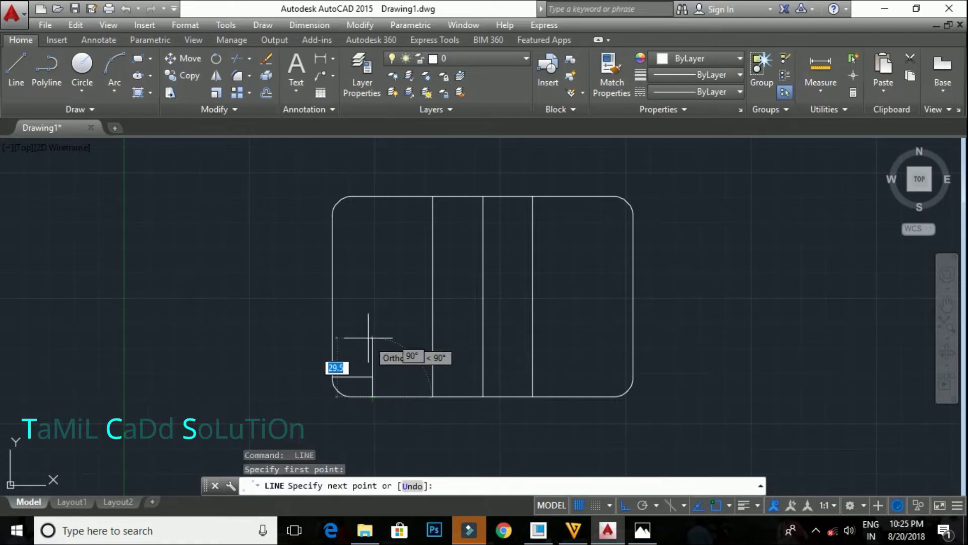
pyautogui.press('Return')
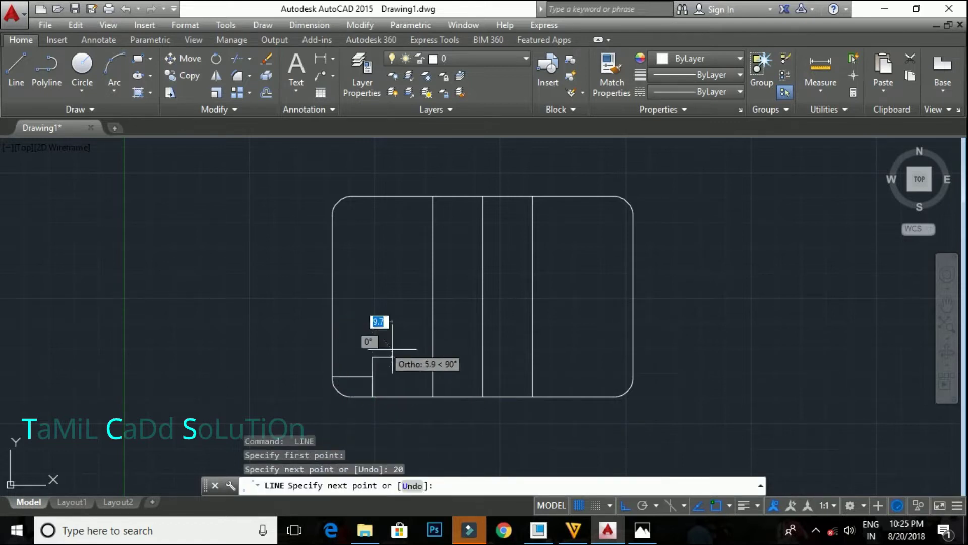
pyautogui.press('Escape')
pyautogui.scroll(2, 371, 339)
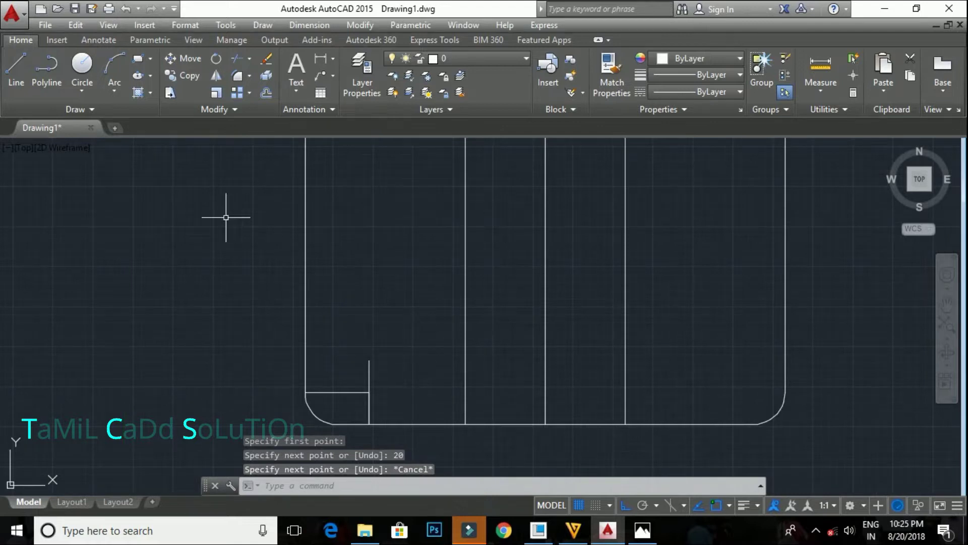
pyautogui.click(82, 66)
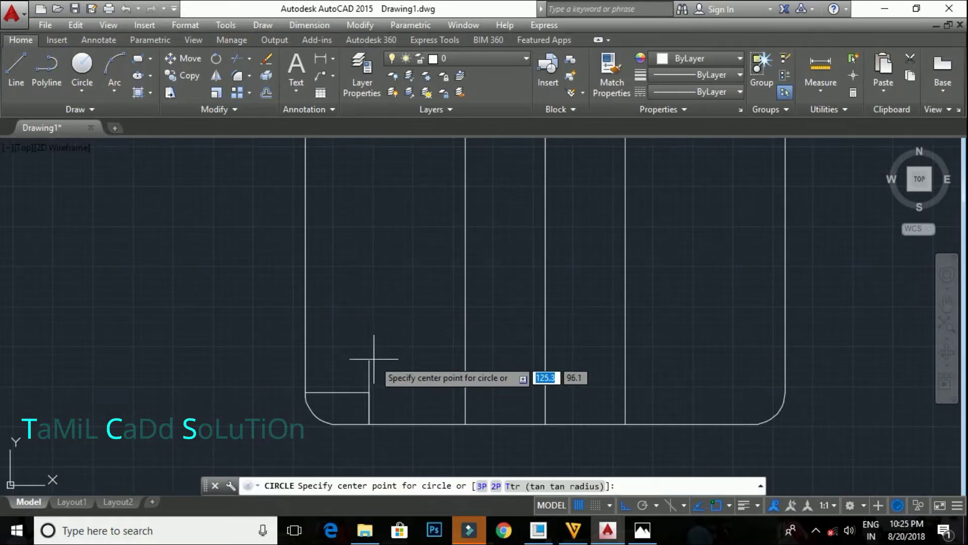
# Draw concentric circles of diameter 12 and 18 at the lower-left hole centre
pyautogui.click(370, 361)
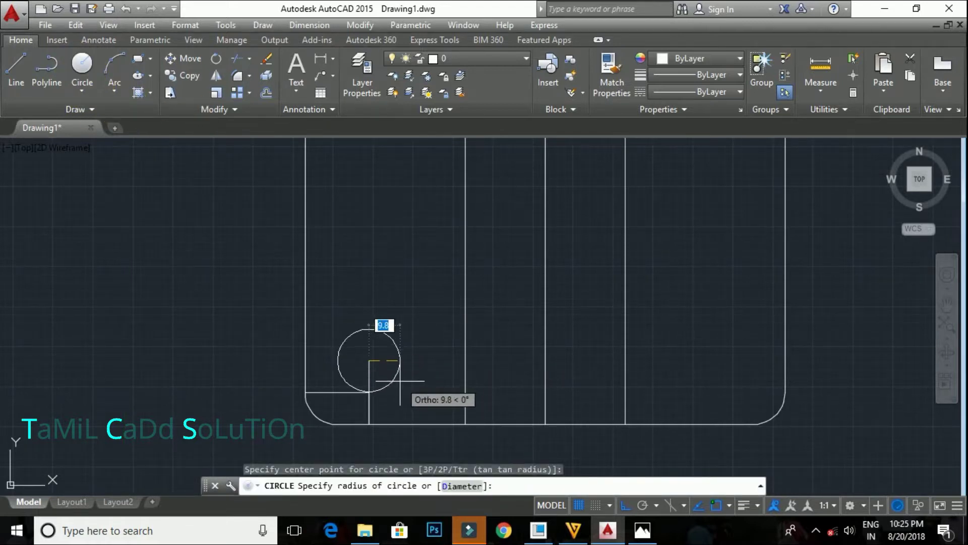
pyautogui.write('d')
pyautogui.press('Return')
pyautogui.write('12')
pyautogui.press('Return')
pyautogui.scroll(2, 403, 383)
pyautogui.press('Return')
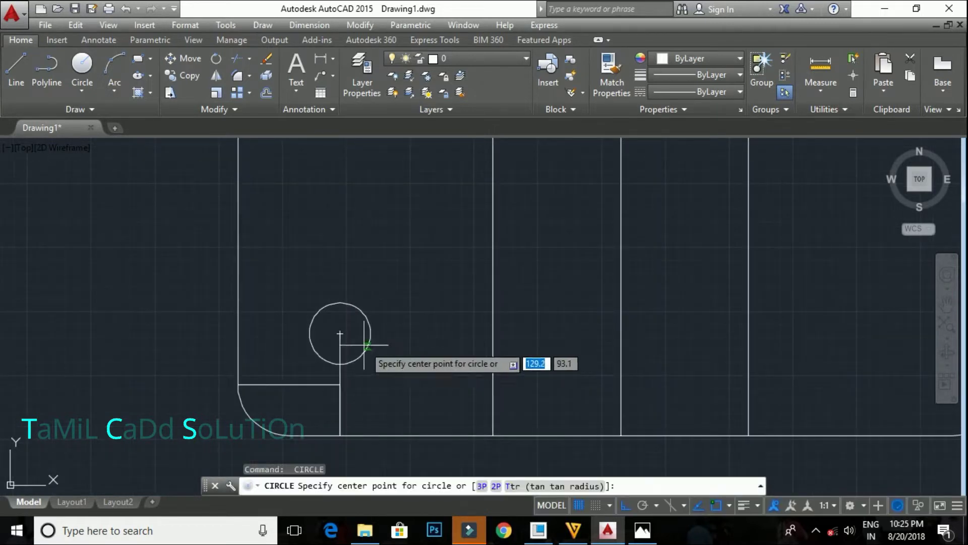
pyautogui.click(340, 333)
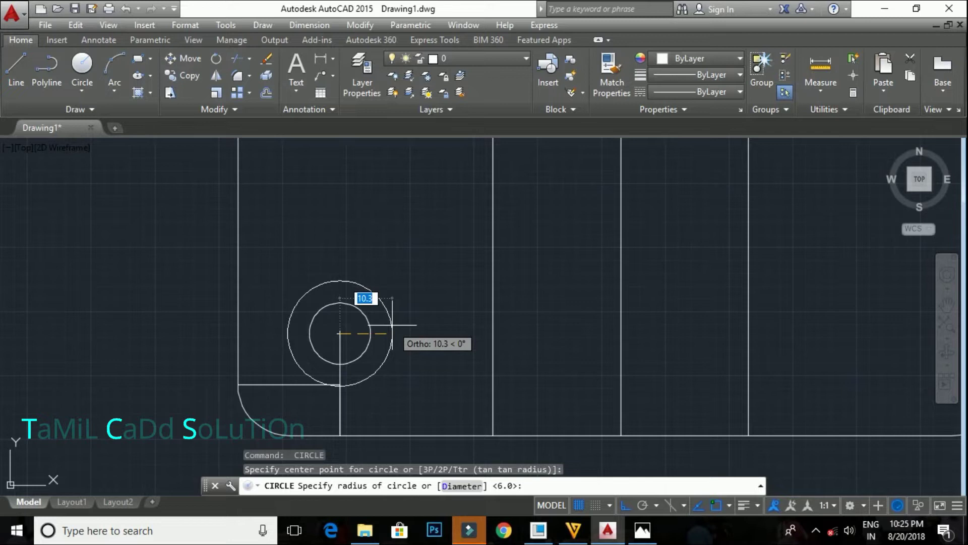
pyautogui.write('d')
pyautogui.press('Return')
pyautogui.write('18')
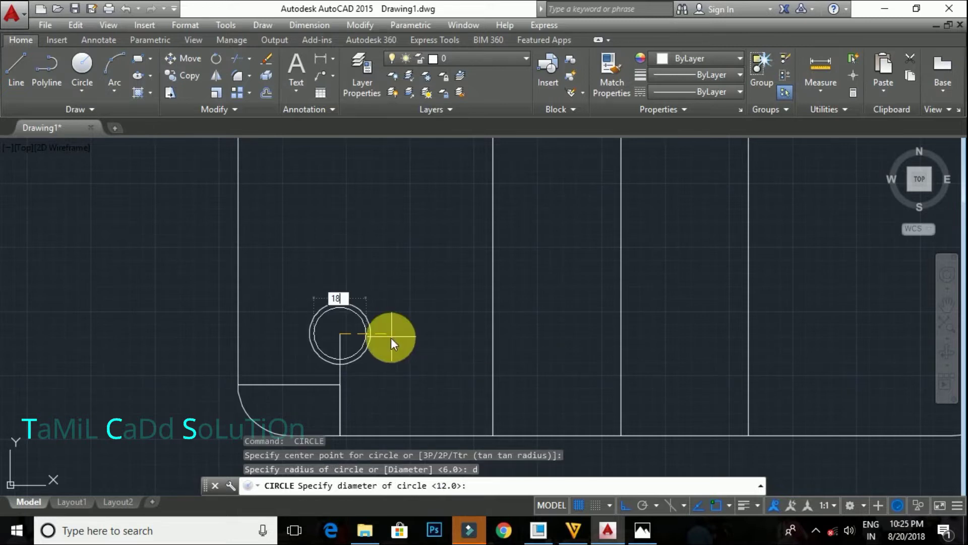
pyautogui.press('Return')
# Delete the three lower-left construction lines and select both hole circles
pyautogui.moveTo(406, 335); pyautogui.dragTo(408, 262, button='middle')
pyautogui.press('Escape')
pyautogui.click(346, 319)
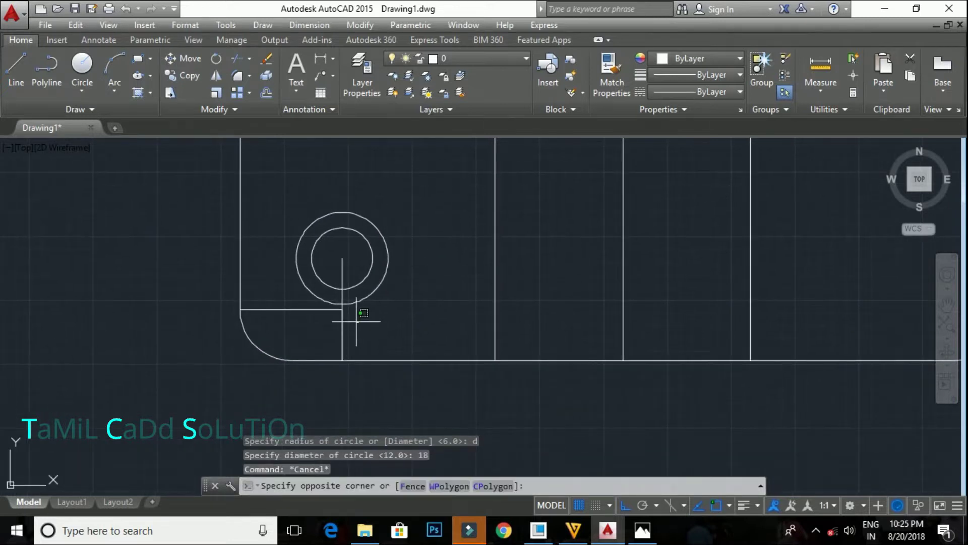
pyautogui.click(307, 313)
pyautogui.click(274, 323)
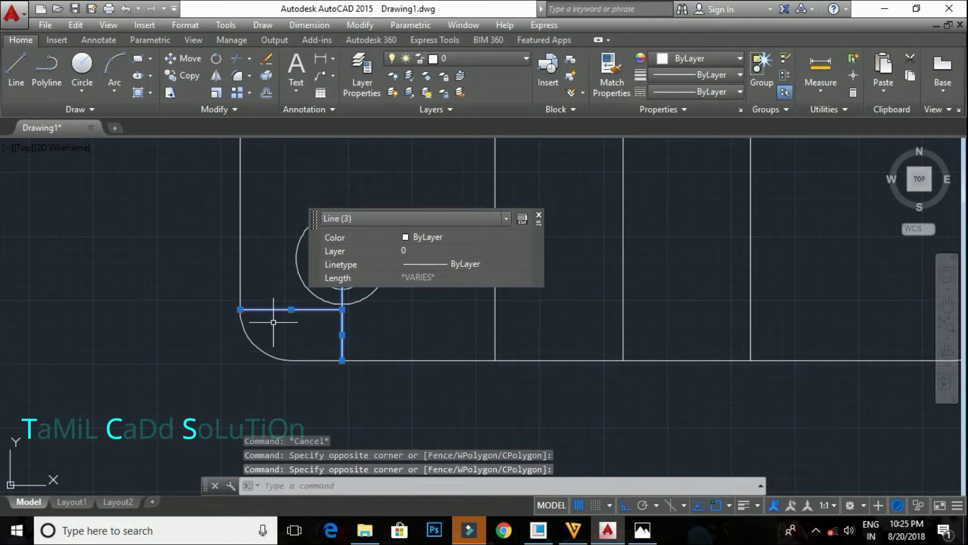
pyautogui.press('Delete')
pyautogui.scroll(-3, 274, 323)
pyautogui.moveTo(432, 335); pyautogui.dragTo(287, 372, button='middle')
pyautogui.scroll(3, 288, 372)
pyautogui.click(281, 346)
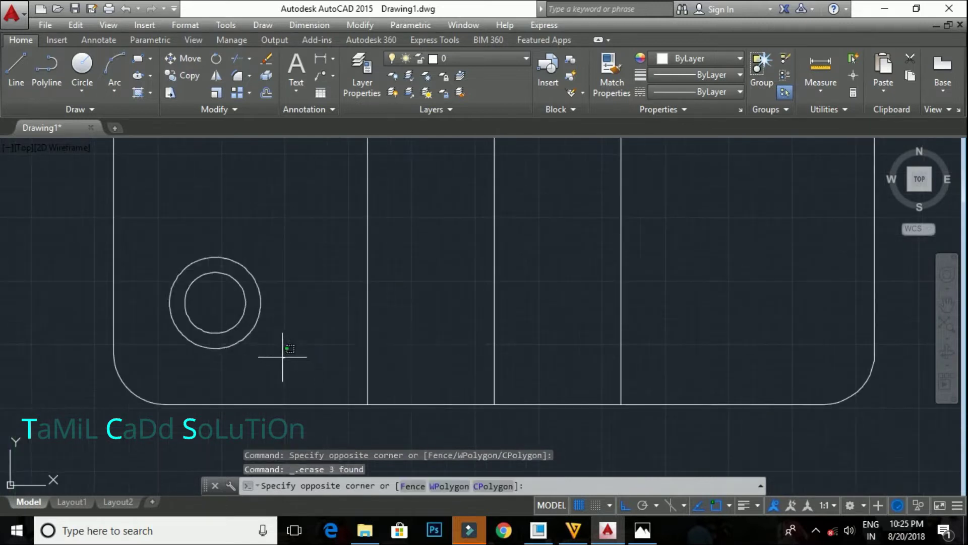
pyautogui.click(209, 302)
# Mirror the hole circles about the horizontal midline, keeping the originals
pyautogui.write('i')
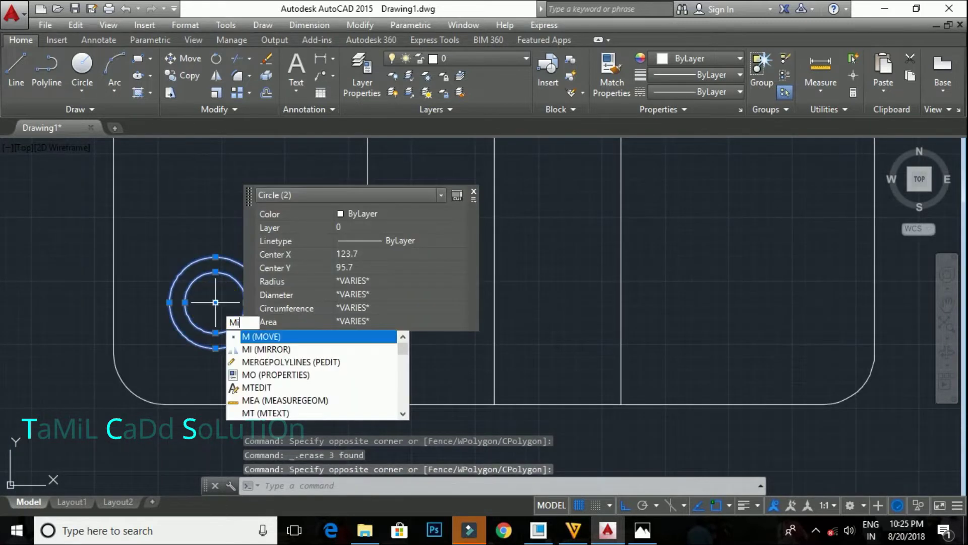
pyautogui.press('Return')
pyautogui.scroll(-5, 214, 303)
pyautogui.scroll(2, 232, 298)
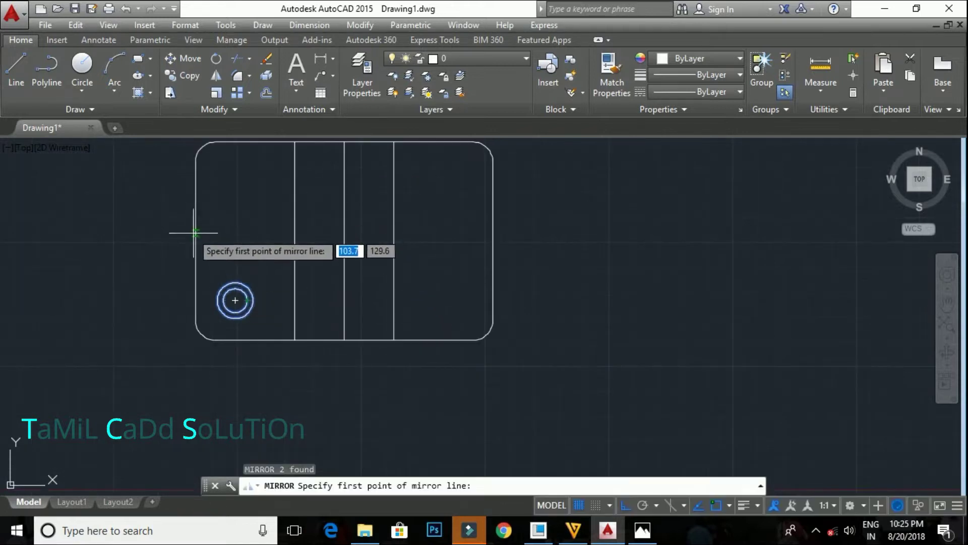
pyautogui.click(196, 240)
pyautogui.click(265, 242)
pyautogui.press('Return')
# Mirror both left holes about the vertical centre line, keeping the originals
pyautogui.click(274, 298)
pyautogui.moveTo(229, 194)
pyautogui.mouseDown(button='middle')
pyautogui.moveTo(195, 276)
pyautogui.moveTo(177, 269)
pyautogui.mouseUp(button='middle')
pyautogui.press('Return')
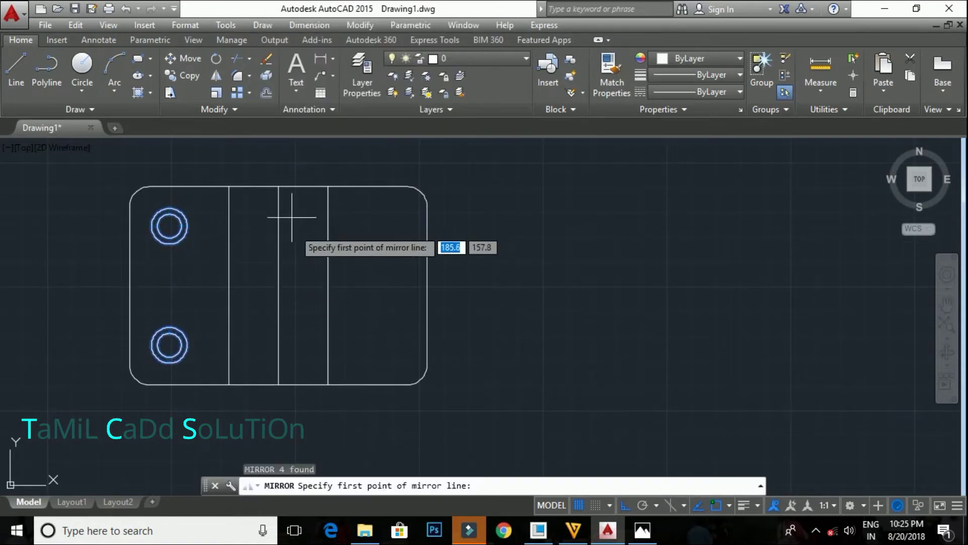
pyautogui.click(278, 186)
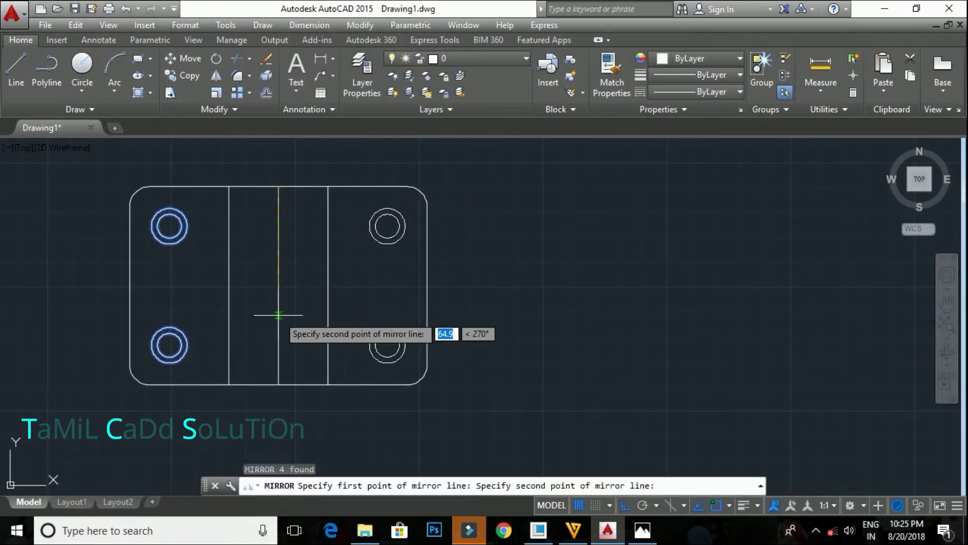
pyautogui.click(279, 316)
pyautogui.press('Return')
pyautogui.moveTo(319, 305)
pyautogui.mouseDown(button='middle')
pyautogui.moveTo(368, 277)
pyautogui.moveTo(359, 333)
pyautogui.mouseUp(button='middle')
# Clear the selection, zoom to All, and bring up the reference image again
pyautogui.click(333, 330)
pyautogui.press('Escape')
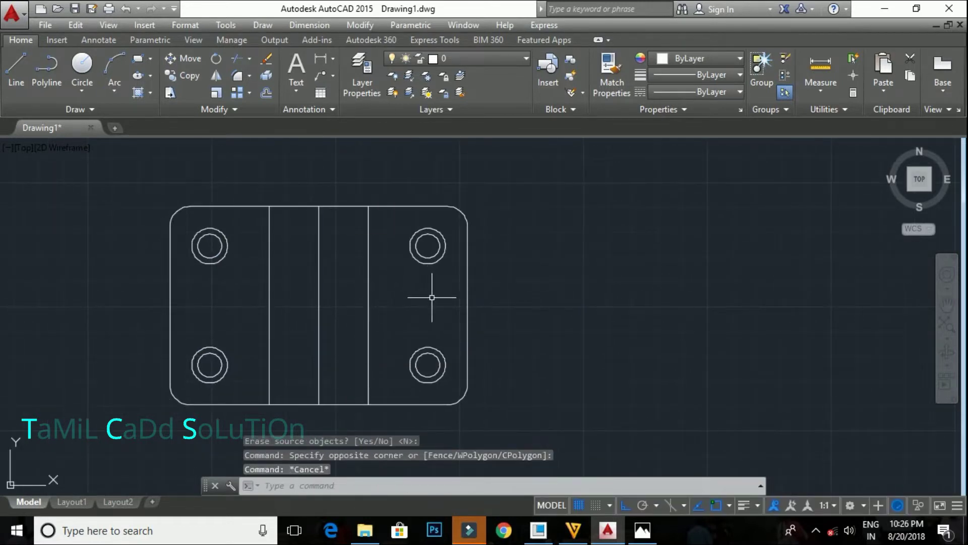
pyautogui.write('z')
pyautogui.press('Return')
pyautogui.write('a')
pyautogui.press('Return')
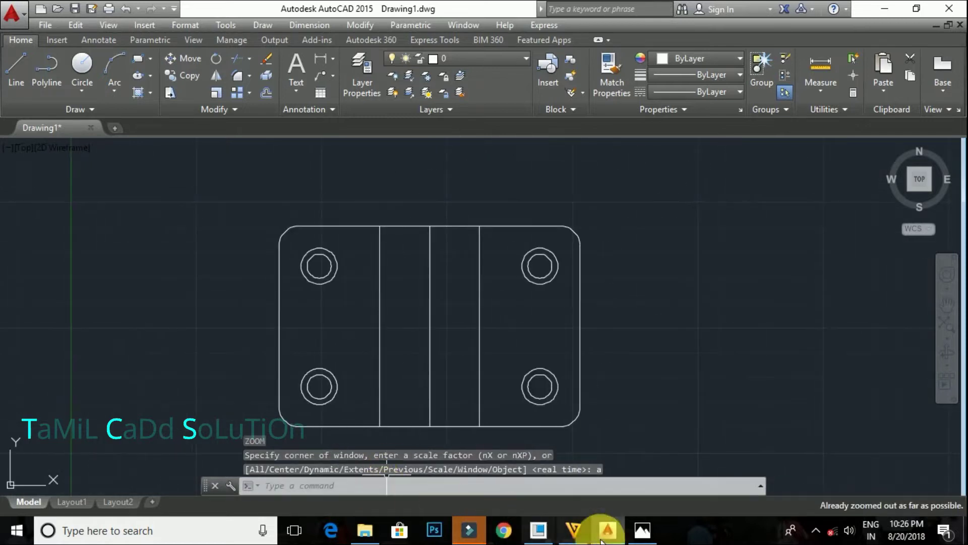
pyautogui.click(638, 535)
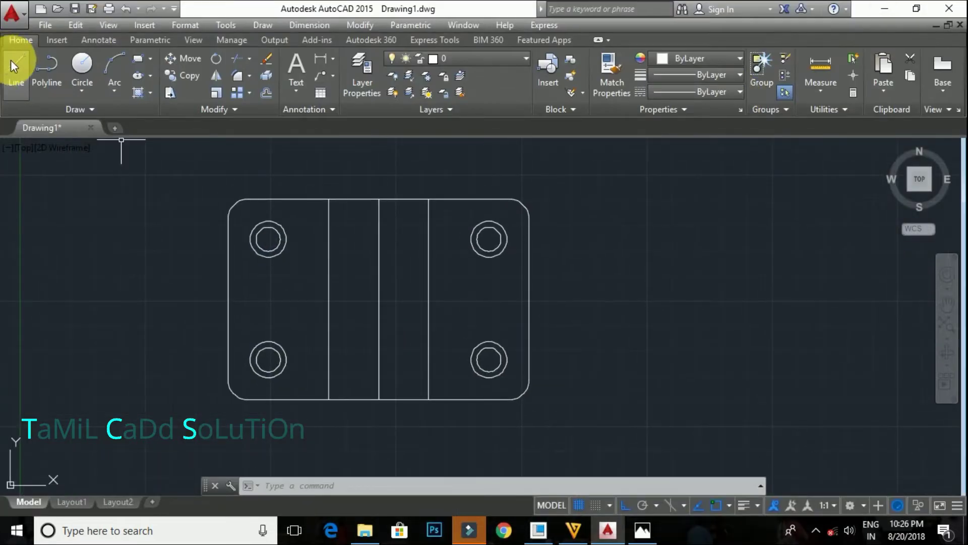
# Draw a vertical line through the upper-left hole, from above it to below it
pyautogui.click(14, 65)
pyautogui.scroll(4, 272, 232)
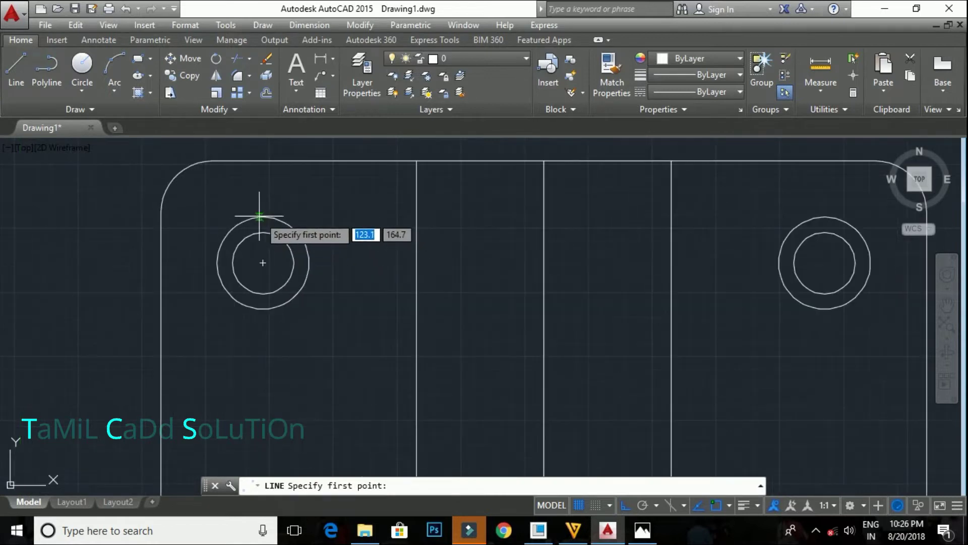
pyautogui.click(262, 187)
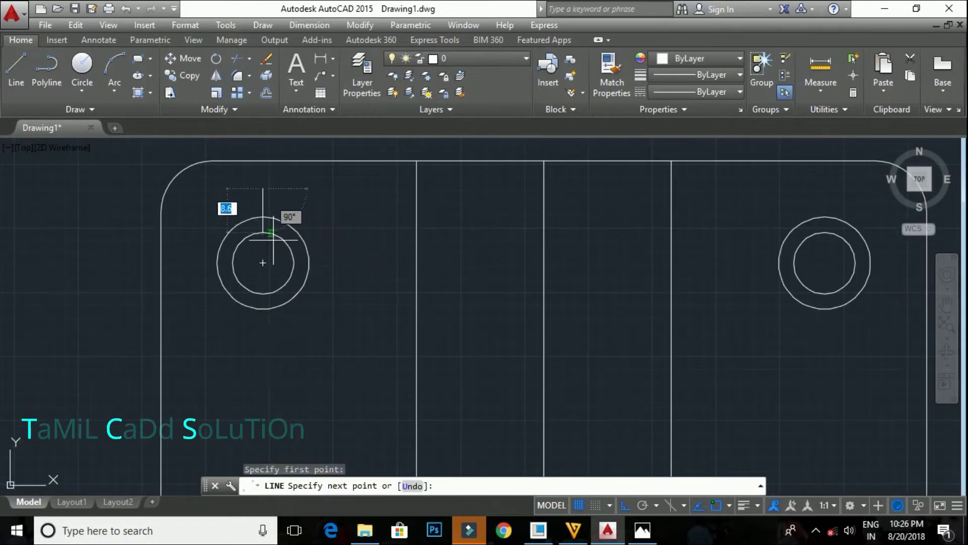
pyautogui.click(264, 337)
pyautogui.press('Escape')
pyautogui.click(262, 281)
pyautogui.click(263, 262)
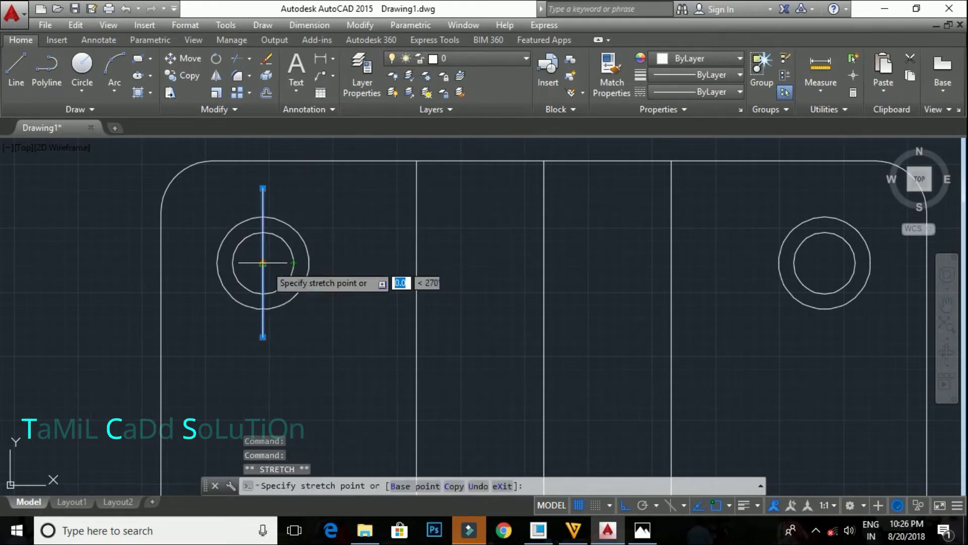
pyautogui.press('Escape')
pyautogui.press('Escape')
pyautogui.moveTo(284, 266); pyautogui.dragTo(285, 255, button='middle')
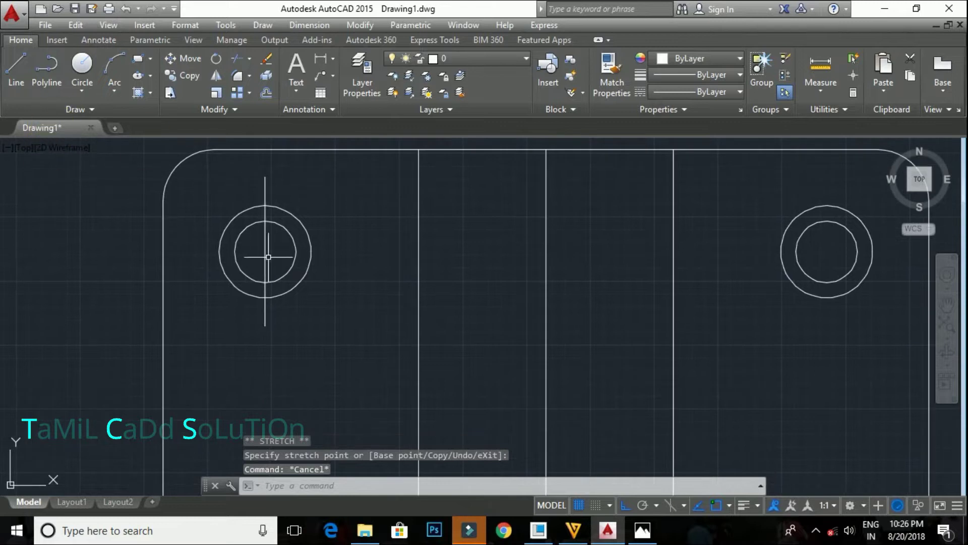
# Copy the hole's vertical line to the right of the hole
pyautogui.click(259, 237)
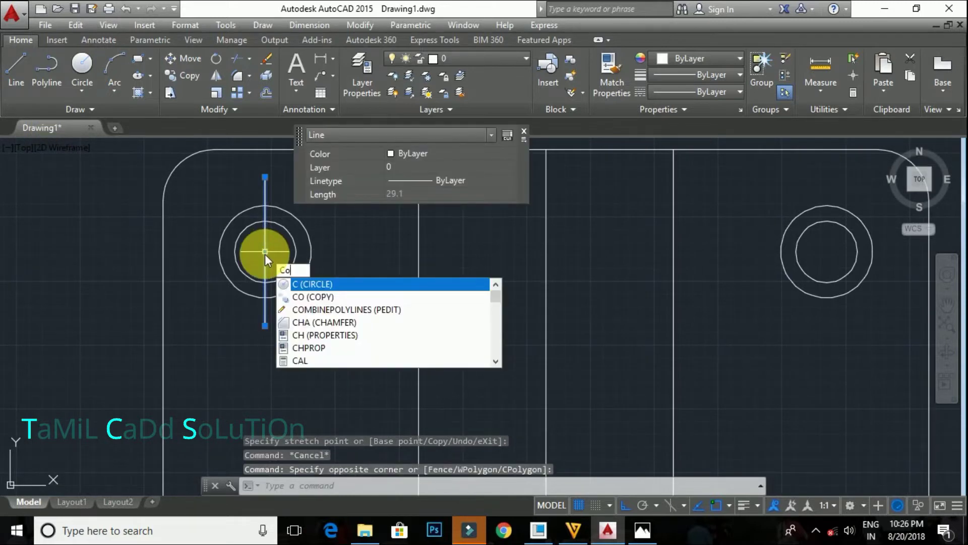
pyautogui.write('o')
pyautogui.press('Return')
pyautogui.click(341, 318)
pyautogui.click(431, 324)
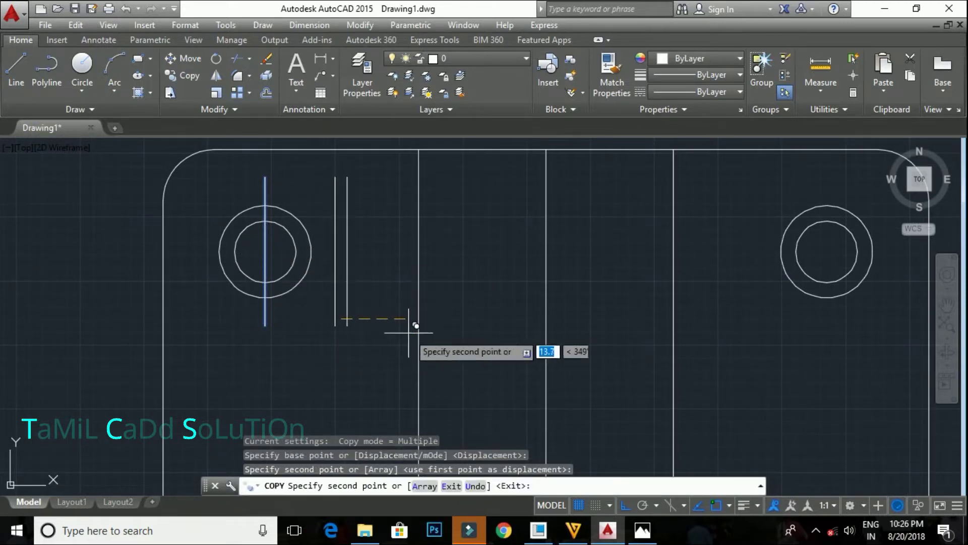
pyautogui.press('Escape')
# Rotate the copied line 90° so it lies horizontal
pyautogui.click(389, 309)
pyautogui.click(338, 280)
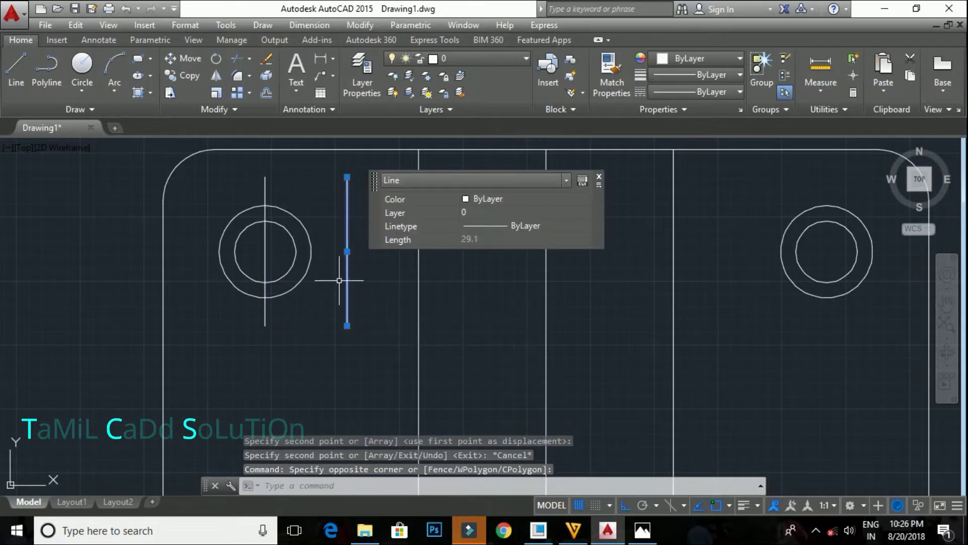
pyautogui.write('RO')
pyautogui.press('Return')
pyautogui.click(380, 360)
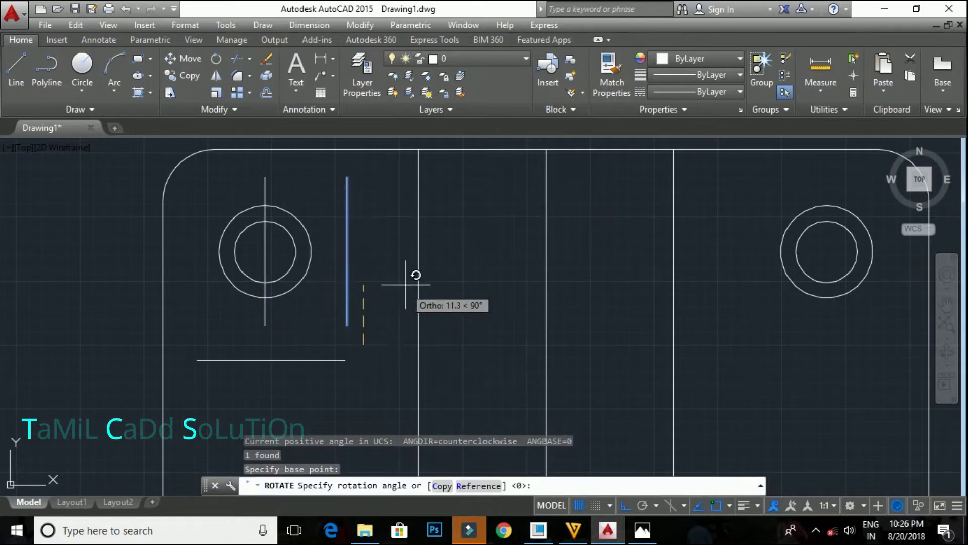
pyautogui.click(336, 370)
# Move the horizontal line up so it passes through the left hole's centre
pyautogui.click(307, 353)
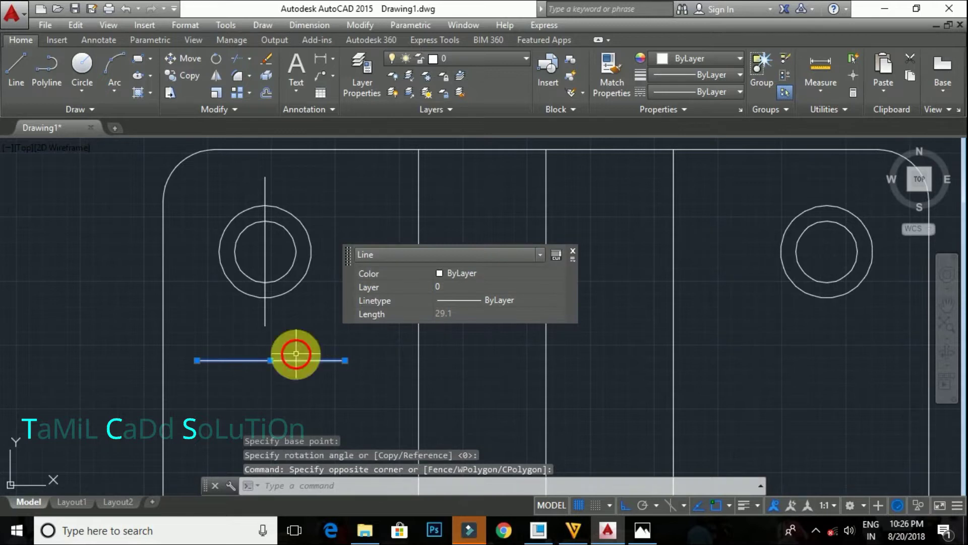
pyautogui.write('m')
pyautogui.press('Return')
pyautogui.click(271, 360)
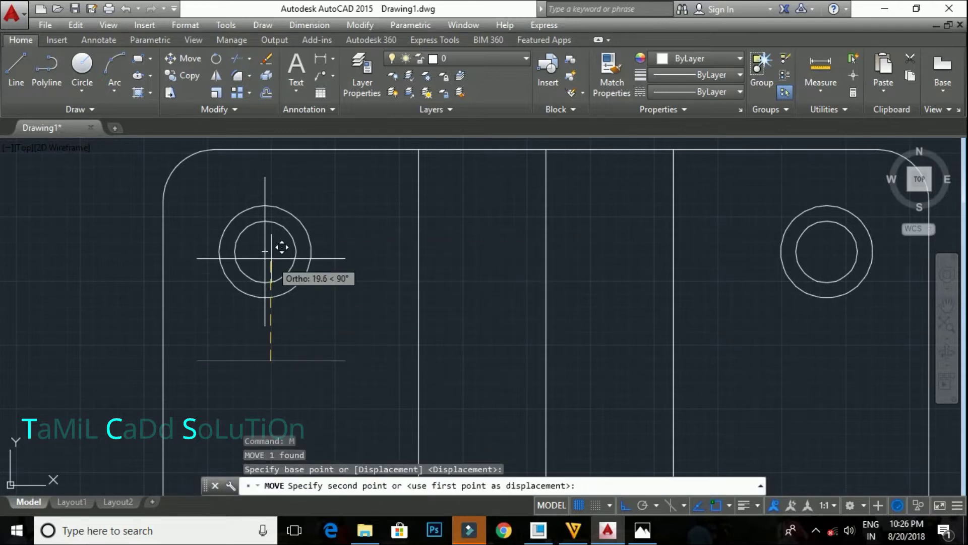
pyautogui.click(265, 251)
pyautogui.scroll(-1, 376, 278)
pyautogui.scroll(-3, 294, 262)
pyautogui.scroll(4, 294, 263)
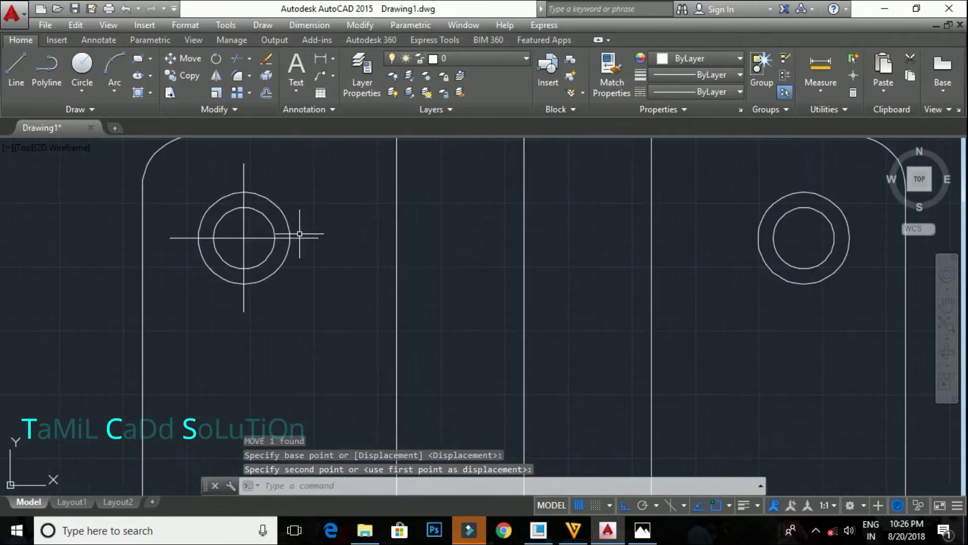
# Load the CENTER linetype into the drawing through the Linetype Manager
pyautogui.click(693, 92)
pyautogui.click(678, 171)
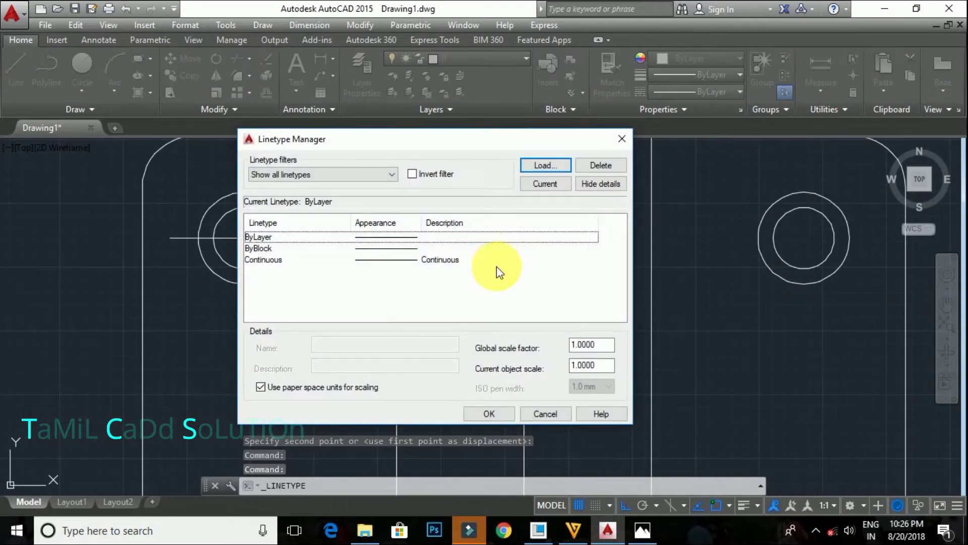
pyautogui.click(547, 171)
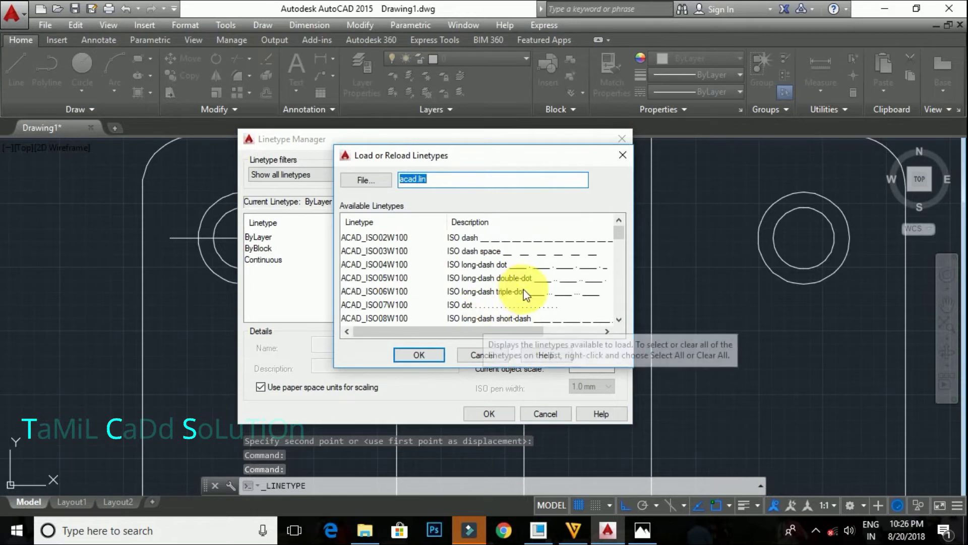
pyautogui.scroll(-1, 456, 291)
pyautogui.scroll(-1, 457, 291)
pyautogui.scroll(-2, 456, 291)
pyautogui.scroll(-2, 391, 260)
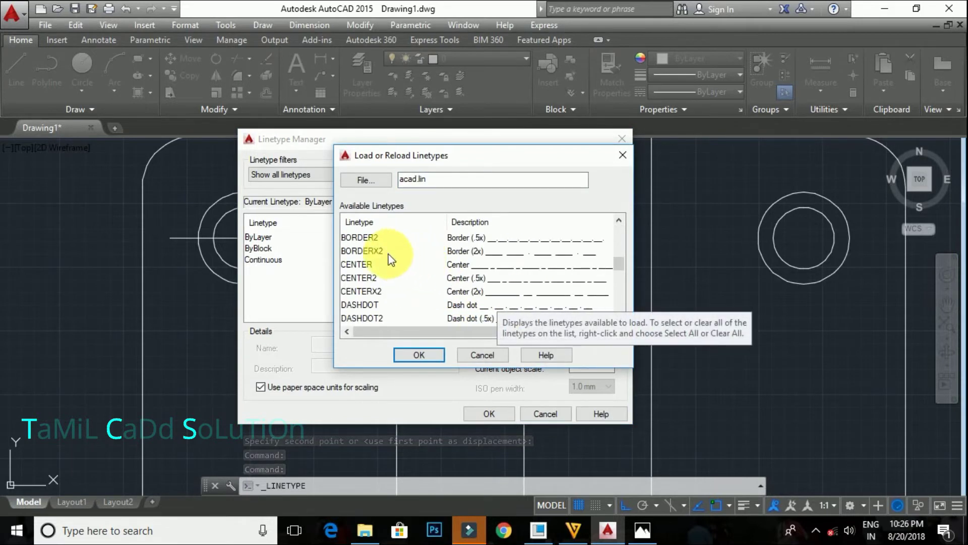
pyautogui.click(373, 262)
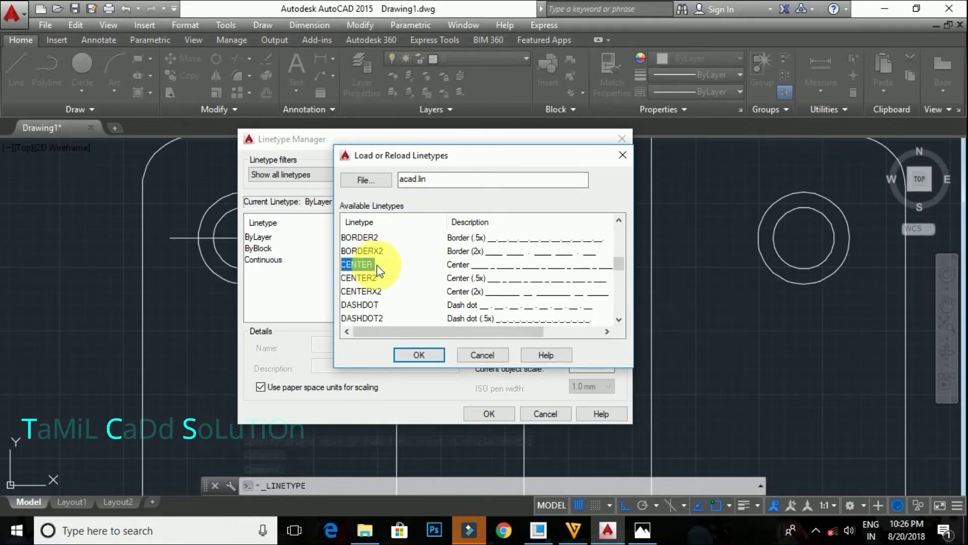
pyautogui.click(433, 355)
pyautogui.click(485, 414)
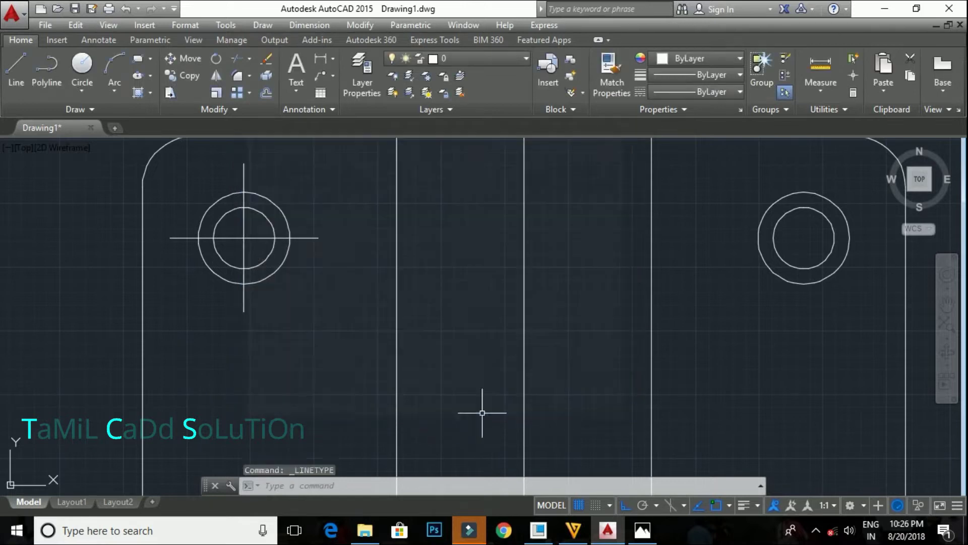
# Give the horizontal line through the left hole the CENTER linetype
pyautogui.click(332, 257)
pyautogui.click(308, 227)
pyautogui.click(724, 92)
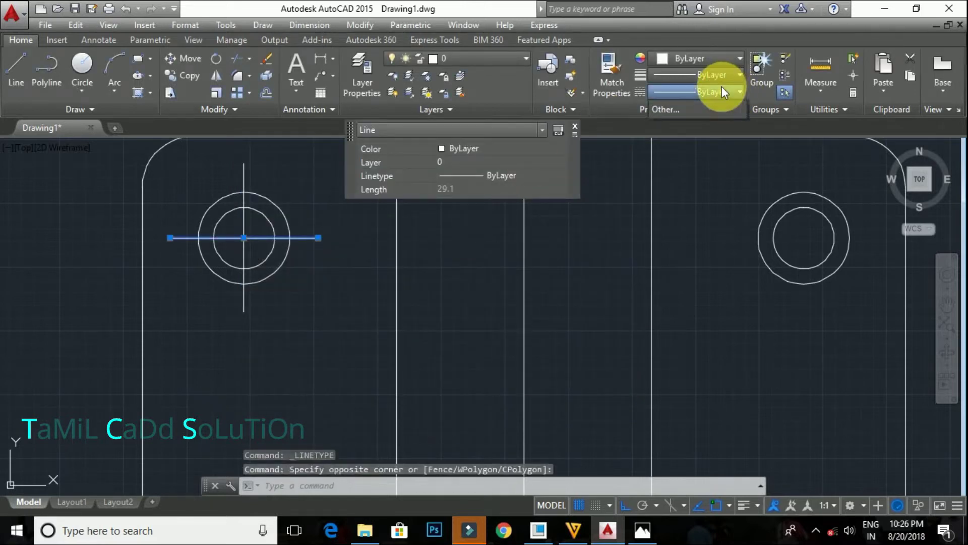
pyautogui.click(704, 144)
pyautogui.press('Escape')
pyautogui.scroll(2, 299, 233)
# Give the vertical line through the left hole the CENTER linetype
pyautogui.moveTo(300, 234); pyautogui.dragTo(399, 222, button='middle')
pyautogui.click(337, 262)
pyautogui.click(272, 232)
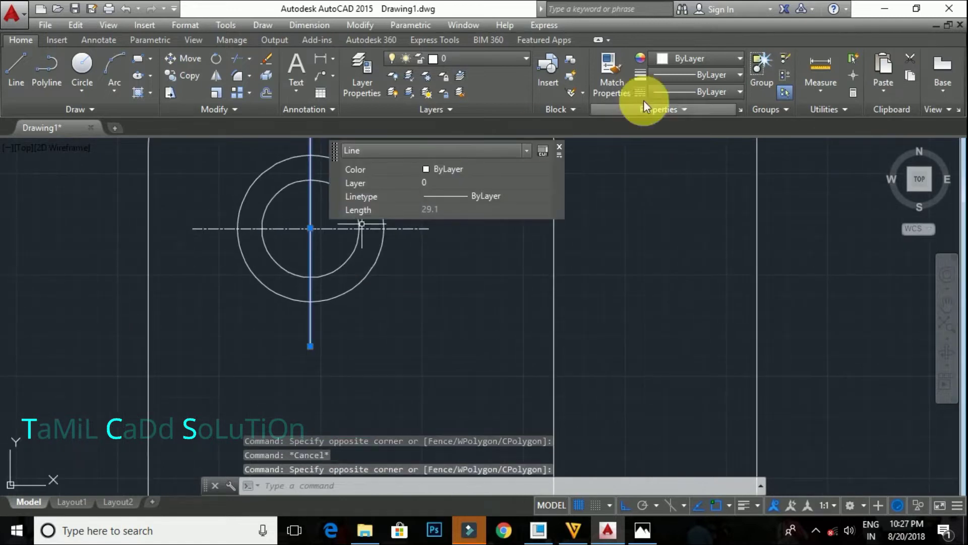
pyautogui.click(709, 86)
pyautogui.click(703, 145)
pyautogui.press('Escape')
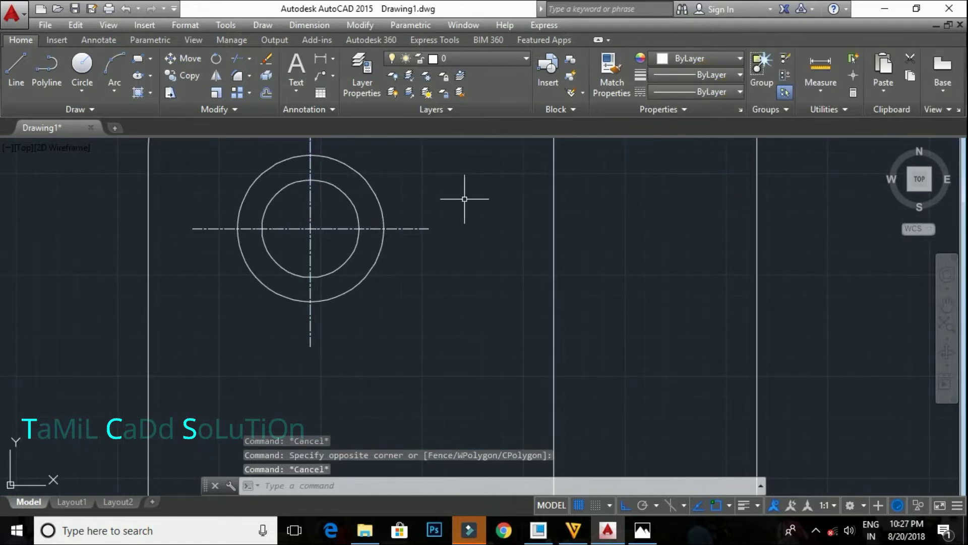
# Set the global linetype scale factor to 3
pyautogui.click(698, 93)
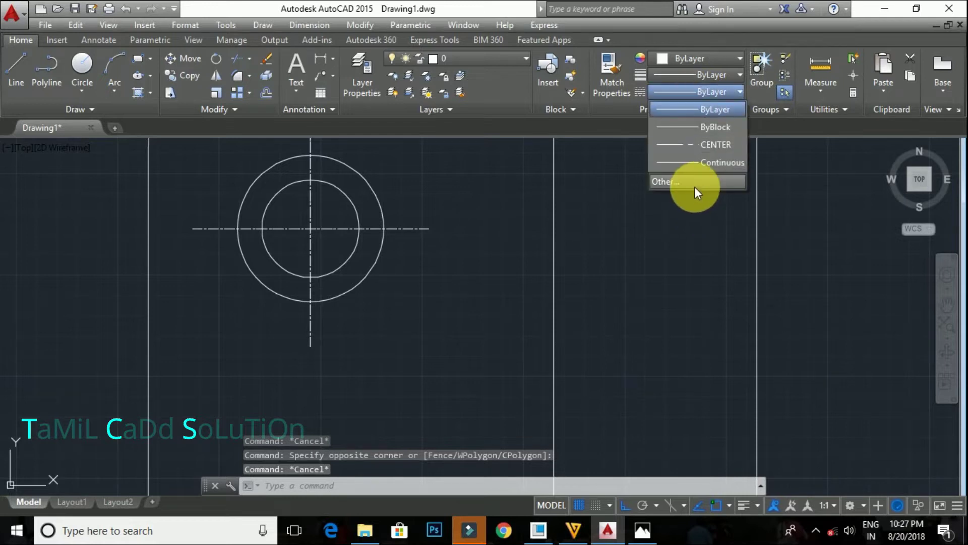
pyautogui.click(695, 183)
pyautogui.doubleClick(587, 343)
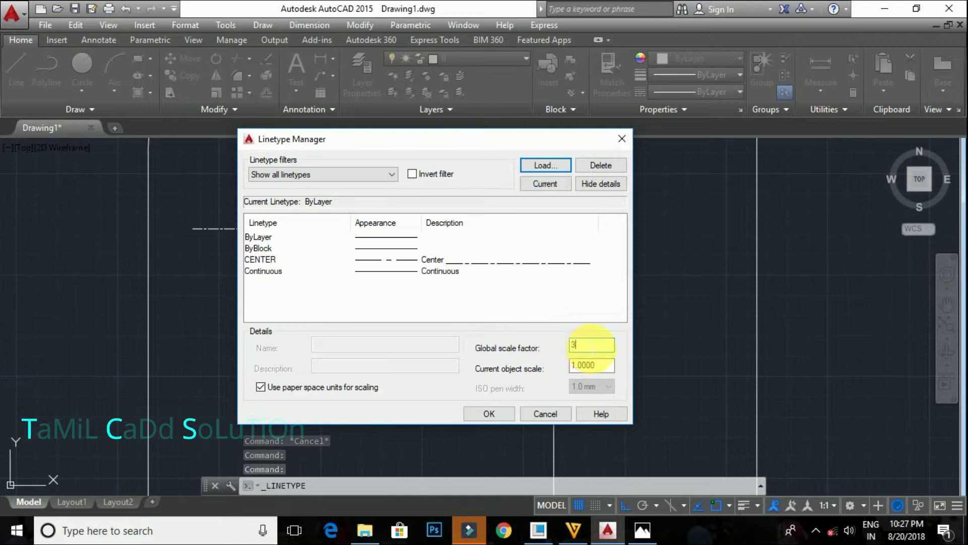
pyautogui.write('3')
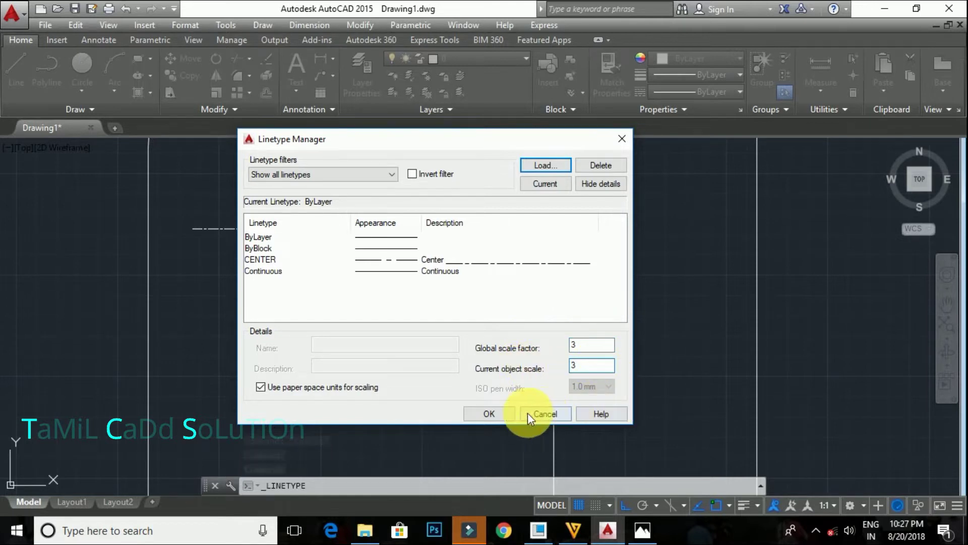
pyautogui.click(513, 415)
pyautogui.scroll(-2, 494, 255)
pyautogui.scroll(2, 492, 233)
pyautogui.scroll(2, 328, 220)
pyautogui.click(332, 223)
# Mirror the left hole's two centre lines across the mid-plate axis onto the right hole
pyautogui.click(296, 212)
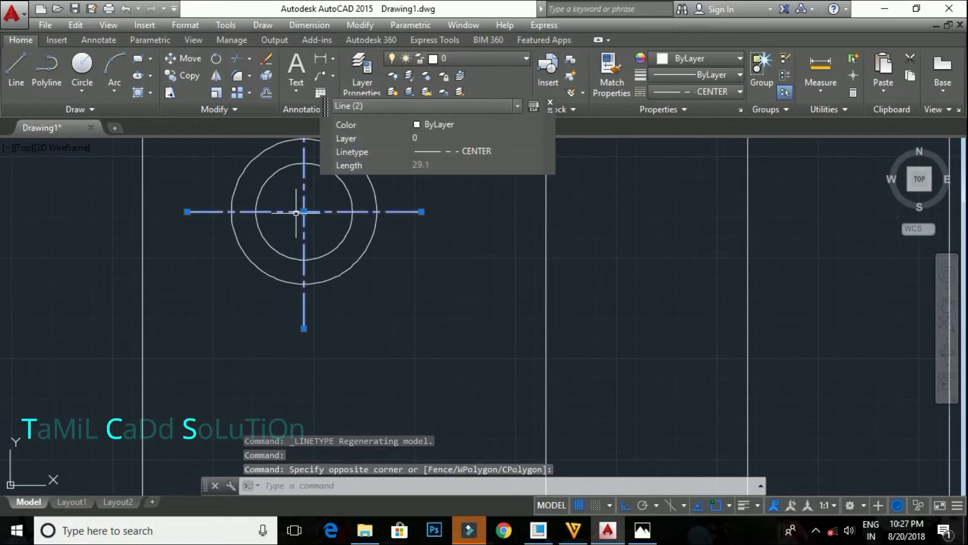
pyautogui.write('mi')
pyautogui.press('Return')
pyautogui.scroll(-2, 323, 220)
pyautogui.scroll(-2, 443, 216)
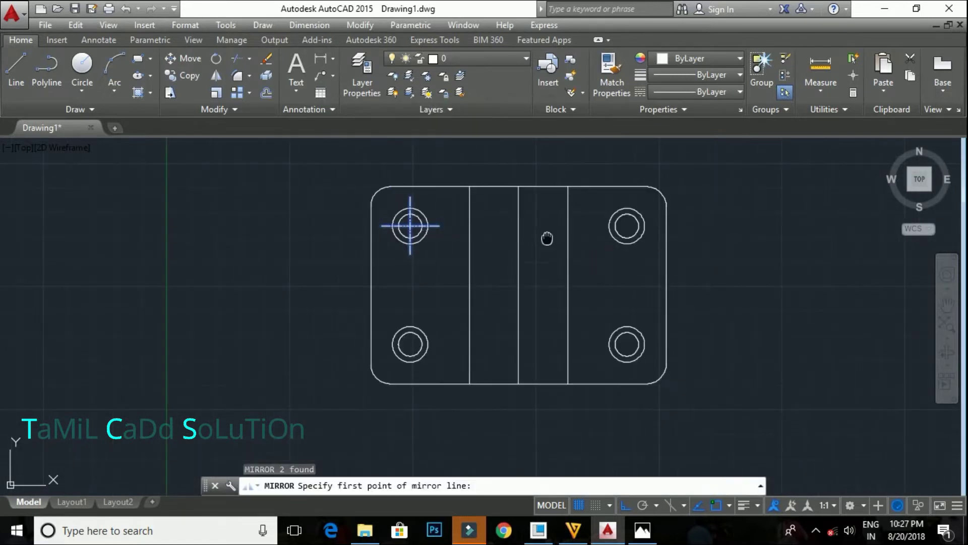
pyautogui.moveTo(485, 152); pyautogui.dragTo(509, 162, button='middle')
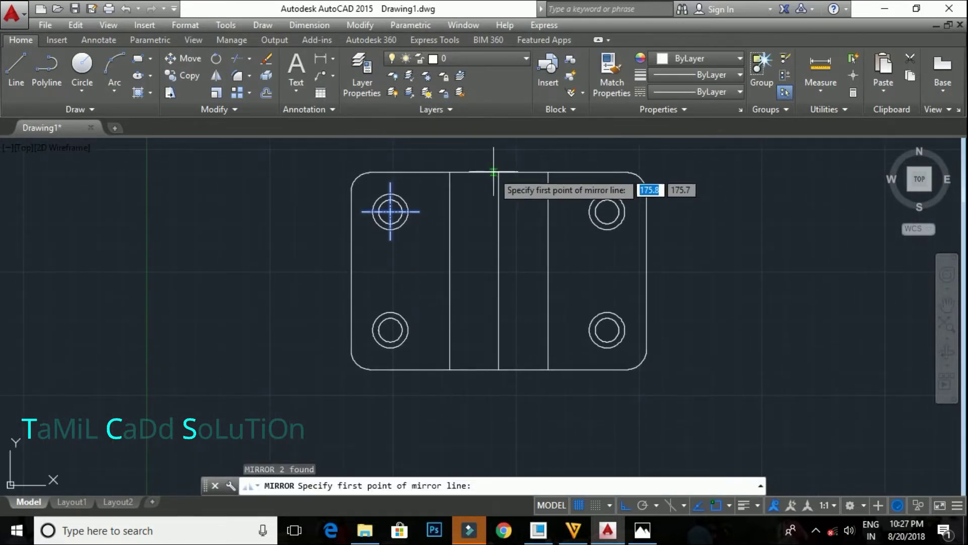
pyautogui.click(499, 173)
pyautogui.click(499, 242)
pyautogui.press('Return')
pyautogui.scroll(2, 444, 212)
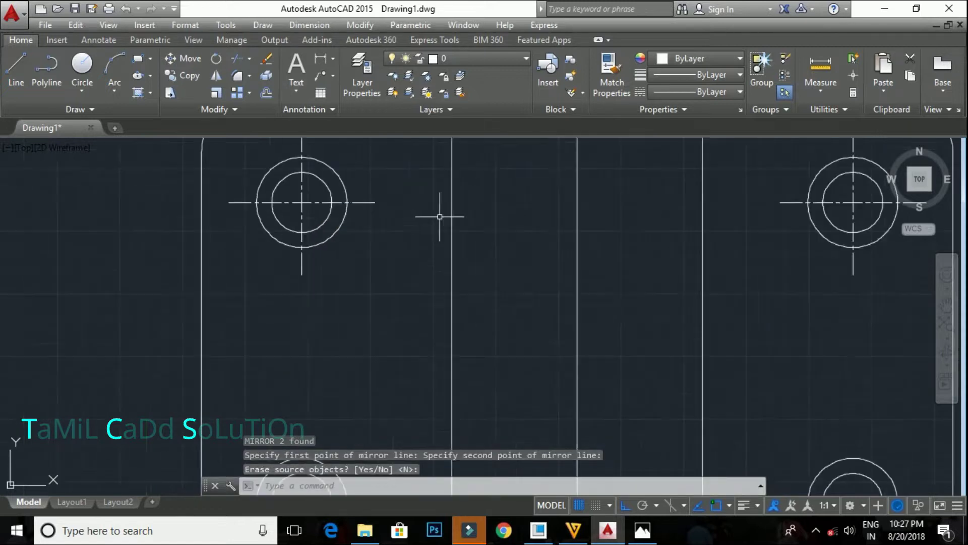
pyautogui.scroll(1, 230, 206)
# Mirror all four centre lines across a horizontal axis, keeping the originals
pyautogui.click(241, 184)
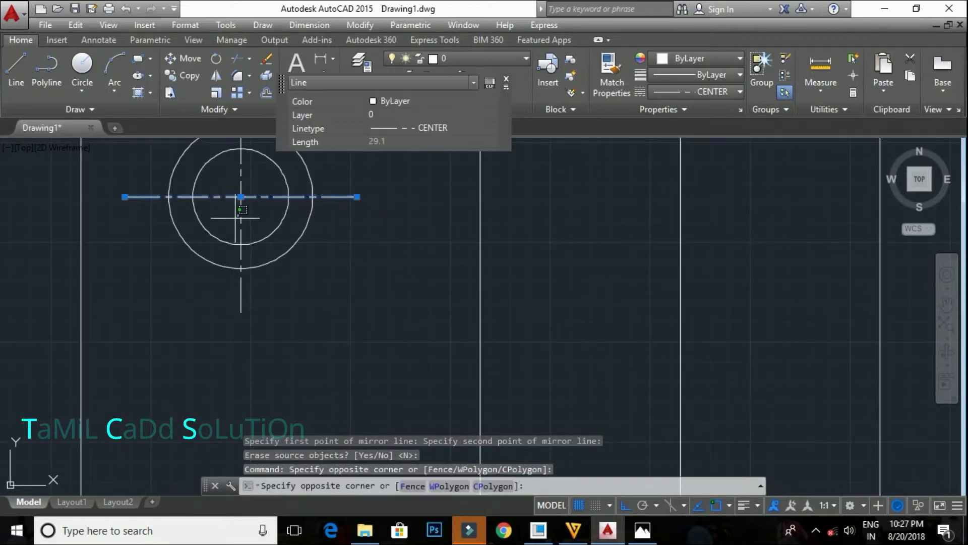
pyautogui.click(243, 211)
pyautogui.scroll(-3, 443, 228)
pyautogui.scroll(3, 475, 251)
pyautogui.click(534, 263)
pyautogui.click(455, 228)
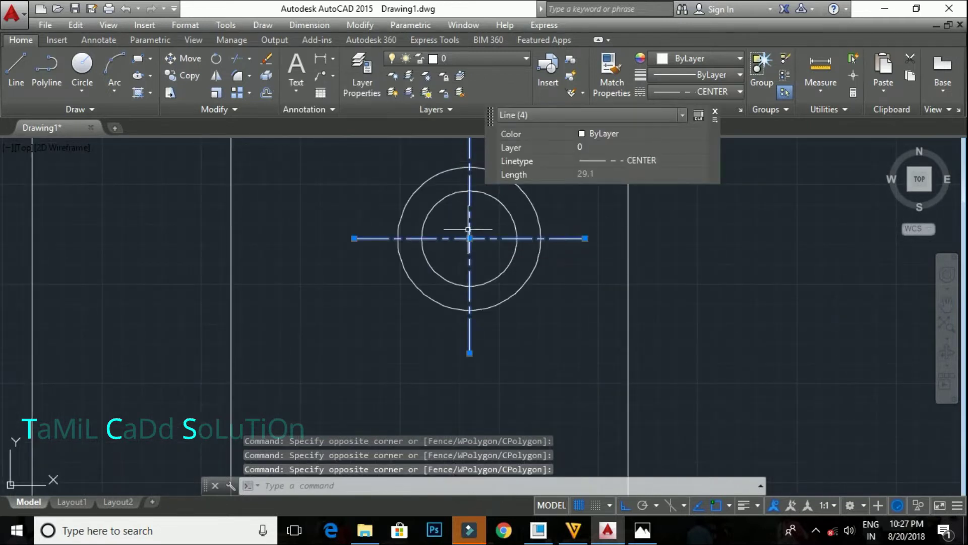
pyautogui.write('mi')
pyautogui.press('Return')
pyautogui.scroll(-5, 534, 284)
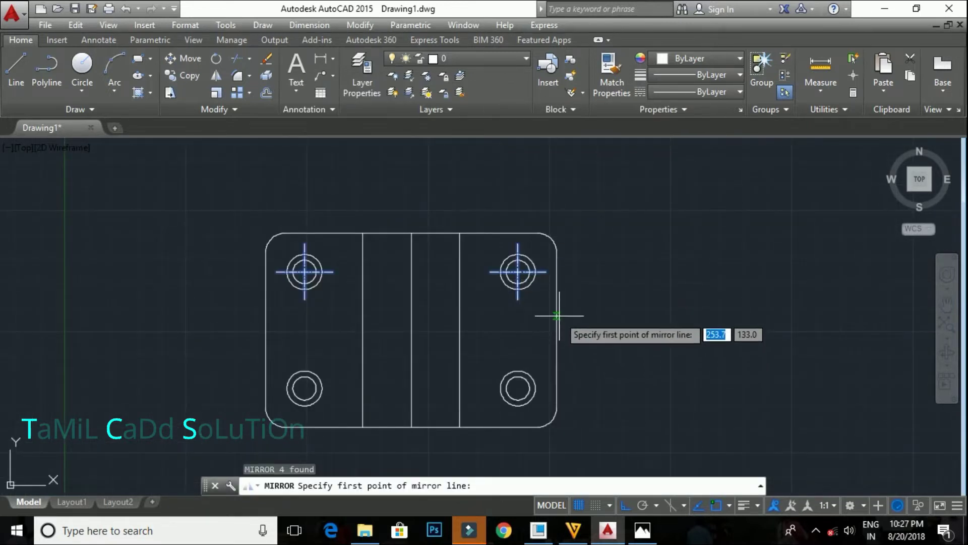
pyautogui.click(559, 330)
pyautogui.click(485, 329)
pyautogui.press('Return')
pyautogui.scroll(-2, 587, 308)
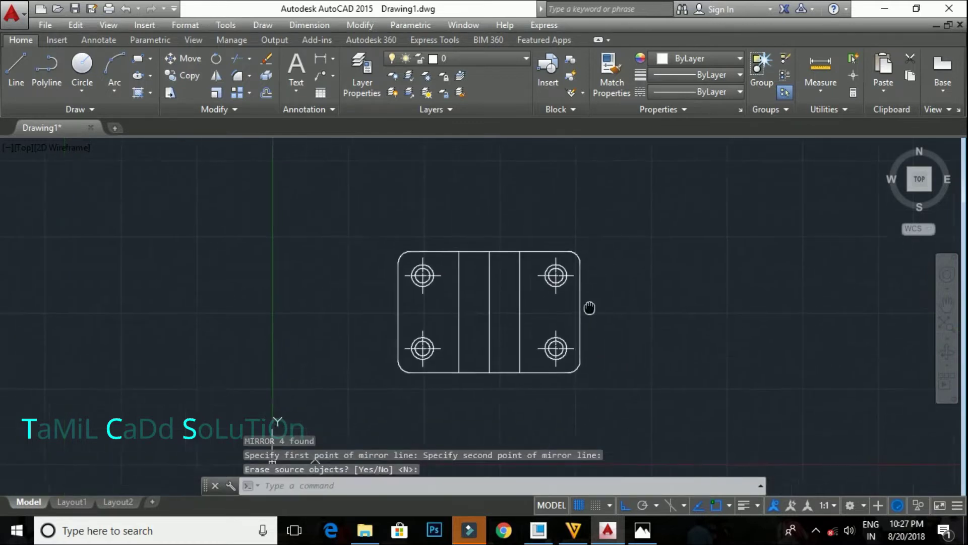
pyautogui.scroll(2, 529, 290)
# Give the block's middle vertical line the CENTER linetype
pyautogui.click(499, 272)
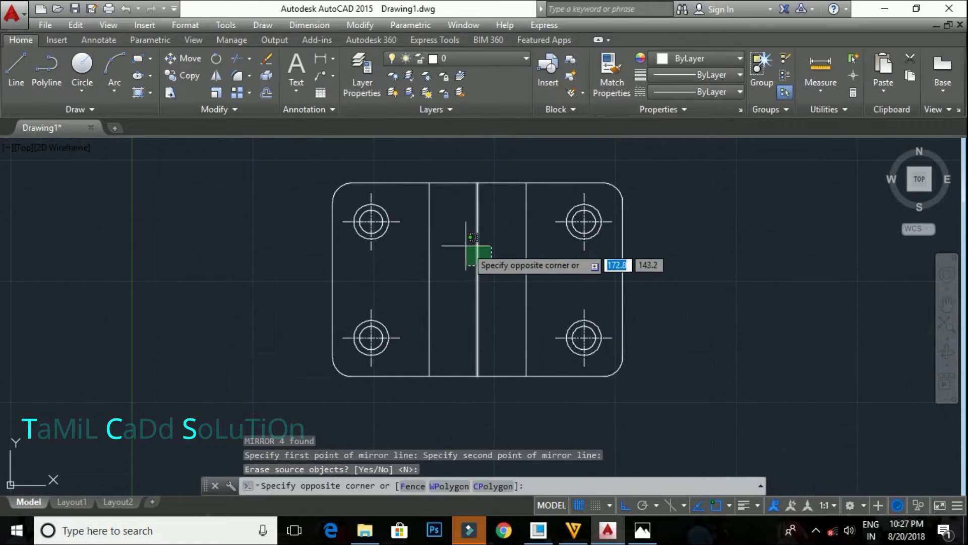
pyautogui.click(461, 255)
pyautogui.click(721, 91)
pyautogui.click(700, 147)
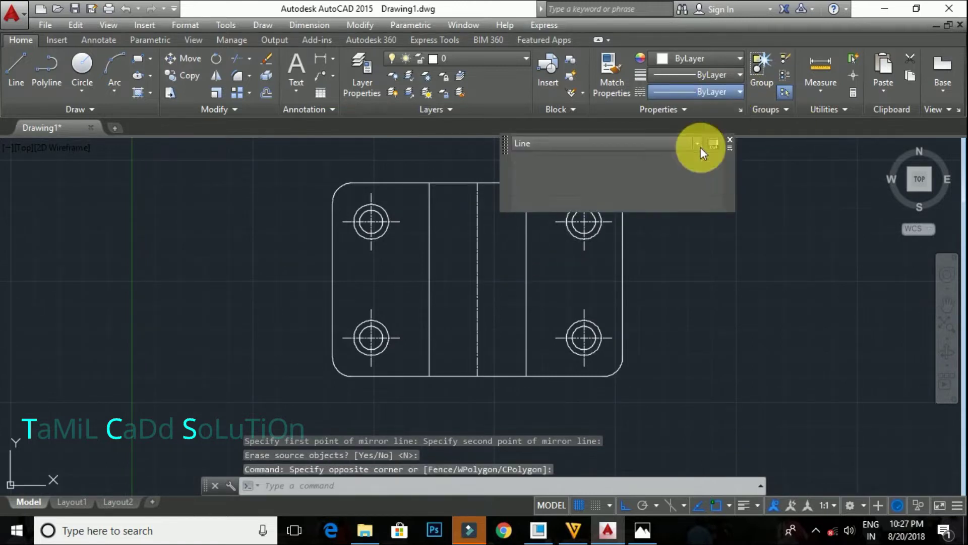
pyautogui.press('Escape')
pyautogui.click(481, 226)
pyautogui.press('Escape')
# Load the CENTER2 linetype through the Linetype Manager
pyautogui.click(722, 94)
pyautogui.click(688, 180)
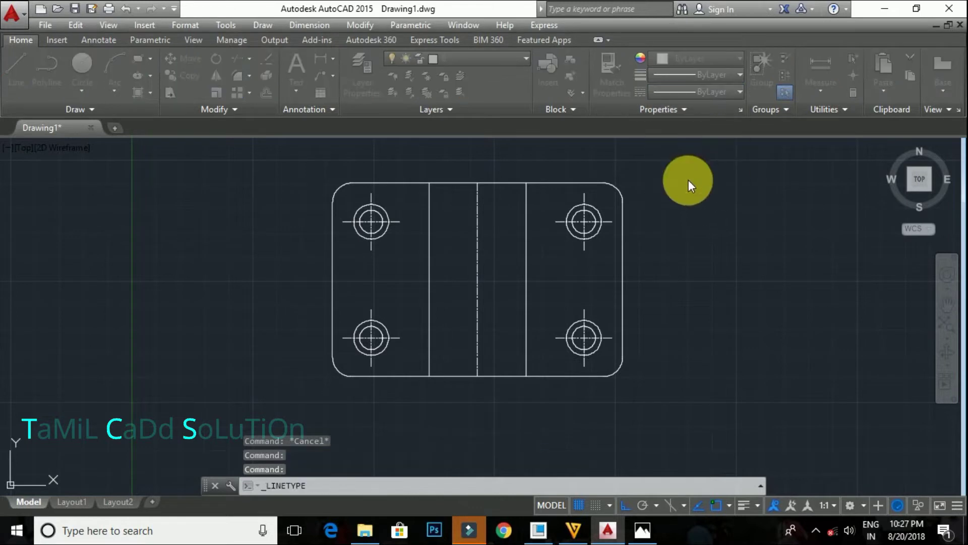
pyautogui.click(552, 170)
pyautogui.scroll(-2, 501, 279)
pyautogui.scroll(-3, 501, 289)
pyautogui.scroll(-1, 480, 269)
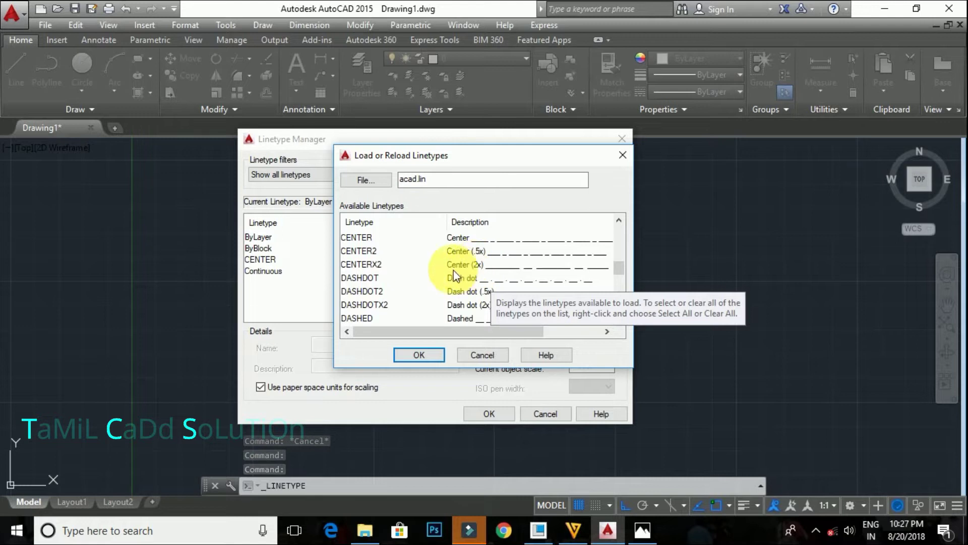
pyautogui.click(474, 238)
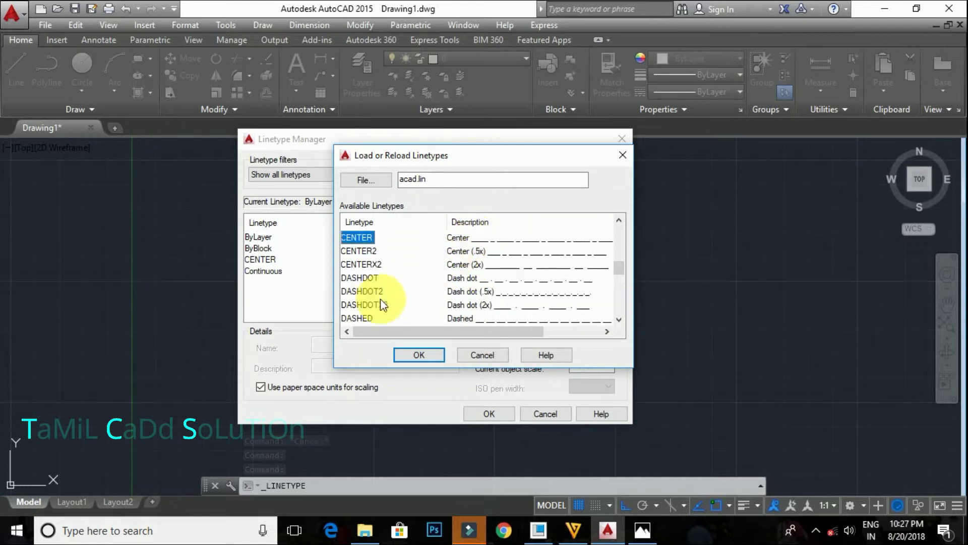
pyautogui.click(429, 250)
pyautogui.click(431, 355)
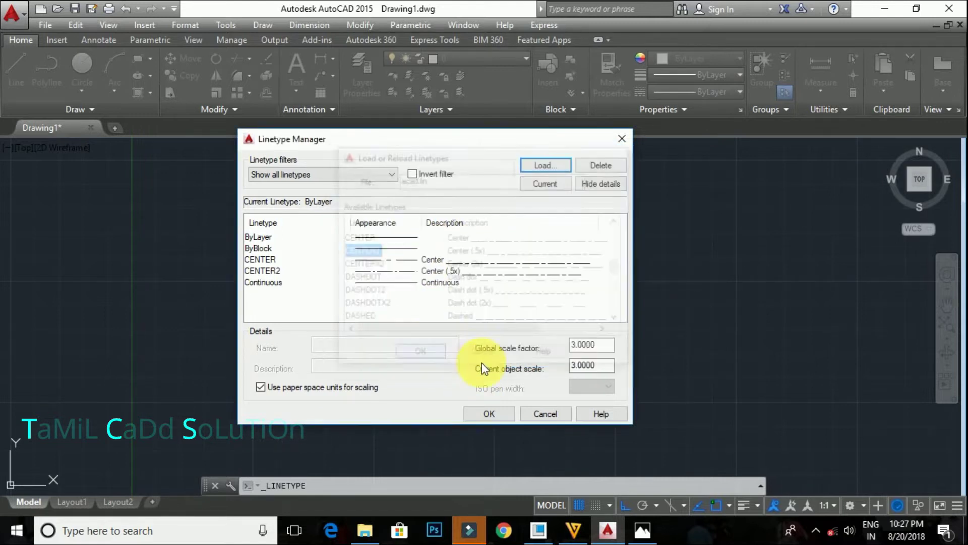
# Set the global and current object linetype scales to 5
pyautogui.click(471, 276)
pyautogui.doubleClick(587, 345)
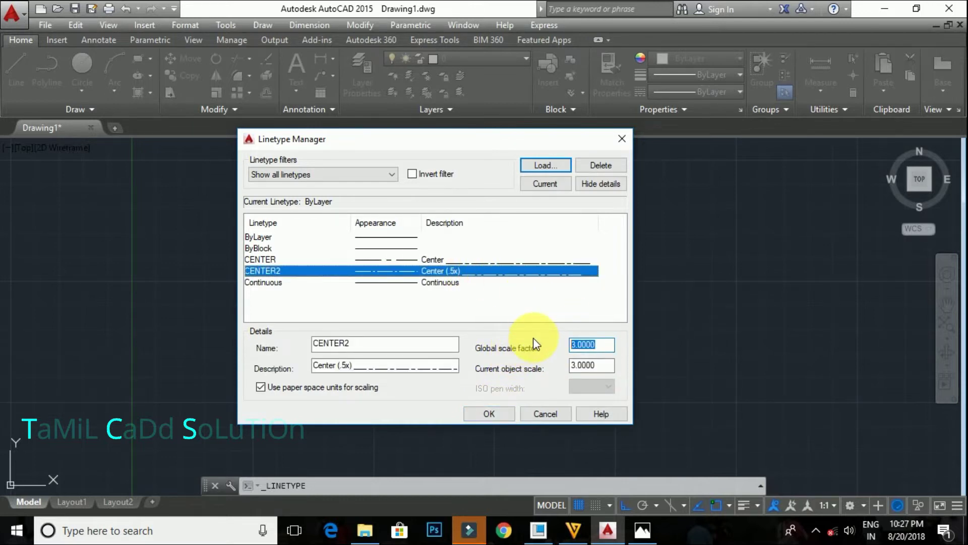
pyautogui.write('5')
pyautogui.doubleClick(588, 365)
pyautogui.write('5')
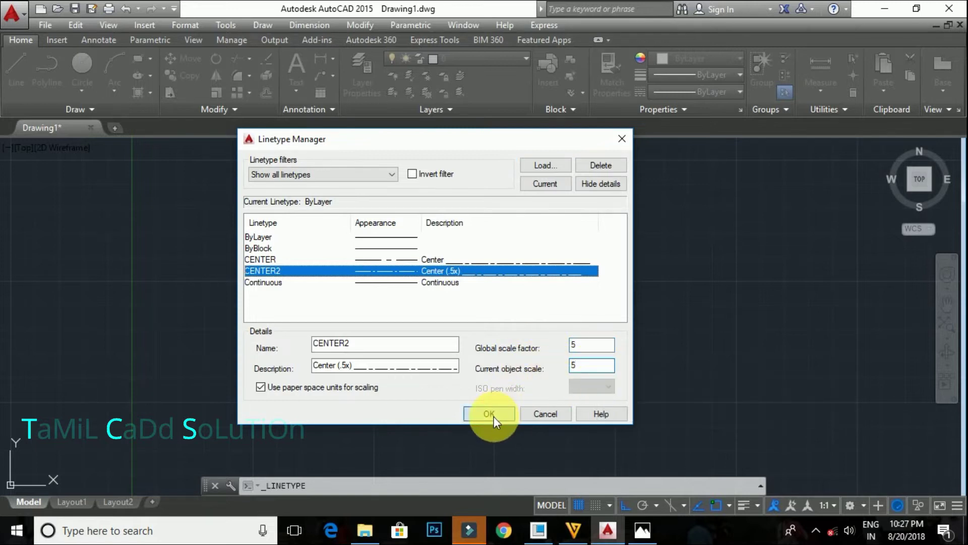
pyautogui.click(493, 415)
# Assign the CENTER2 linetype to the middle vertical line
pyautogui.click(502, 248)
pyautogui.click(493, 222)
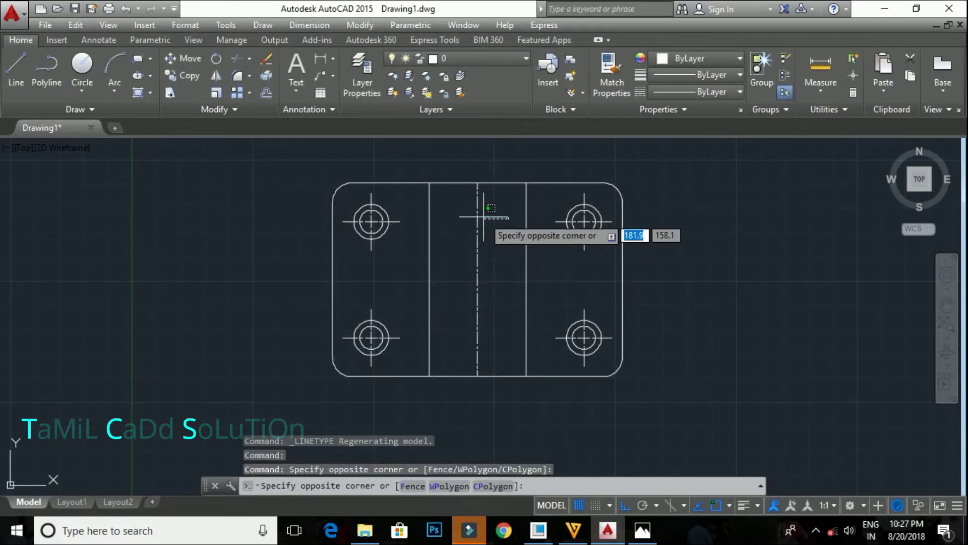
pyautogui.click(573, 216)
pyautogui.click(499, 222)
pyautogui.click(461, 199)
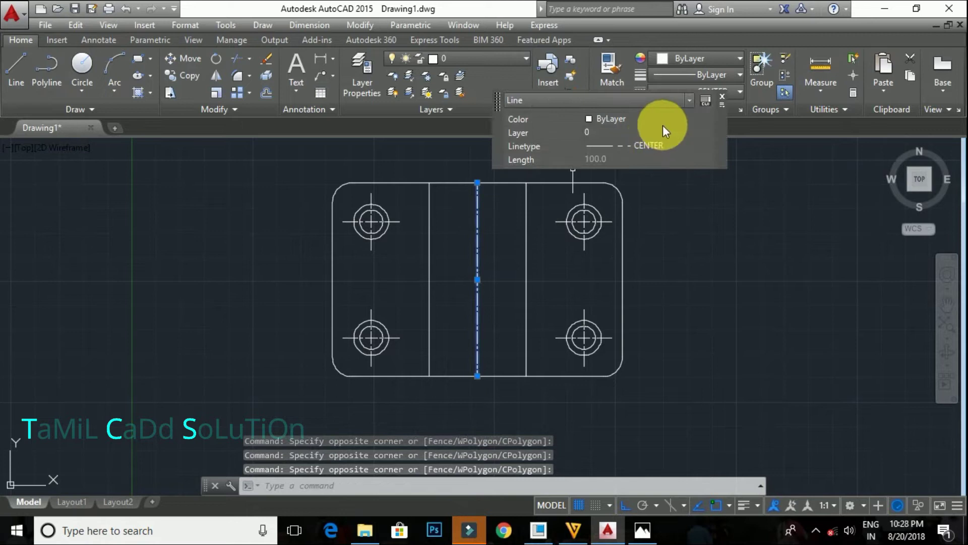
pyautogui.click(731, 90)
pyautogui.click(712, 165)
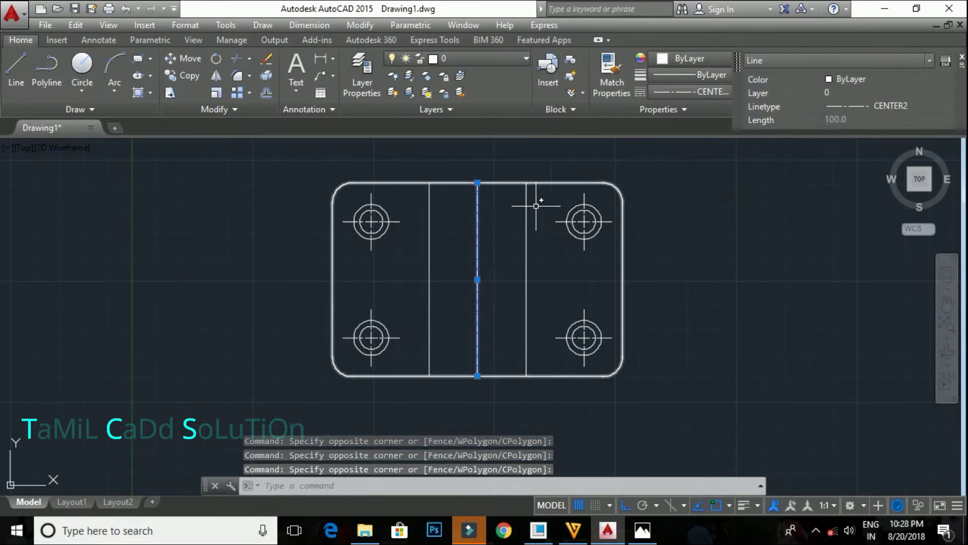
pyautogui.press('Escape')
pyautogui.click(478, 230)
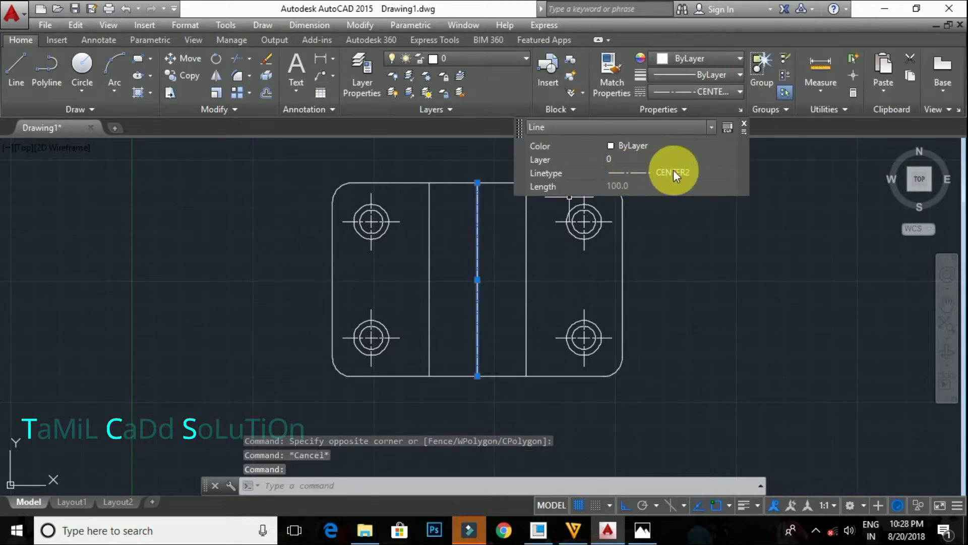
pyautogui.press('Escape')
# Enlarge the linetype scale for CENTER2 in the Linetype Manager
pyautogui.click(709, 93)
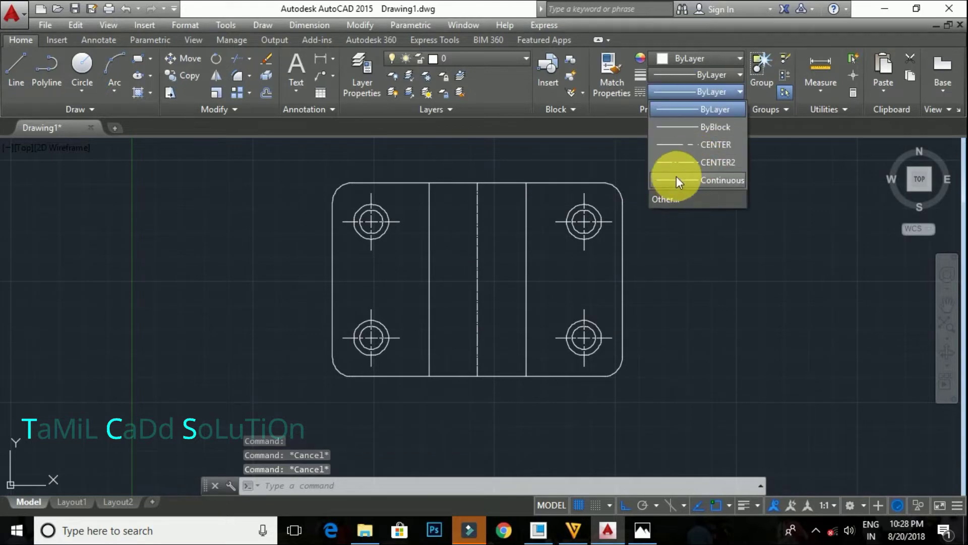
pyautogui.click(672, 198)
pyautogui.click(414, 271)
pyautogui.write('10')
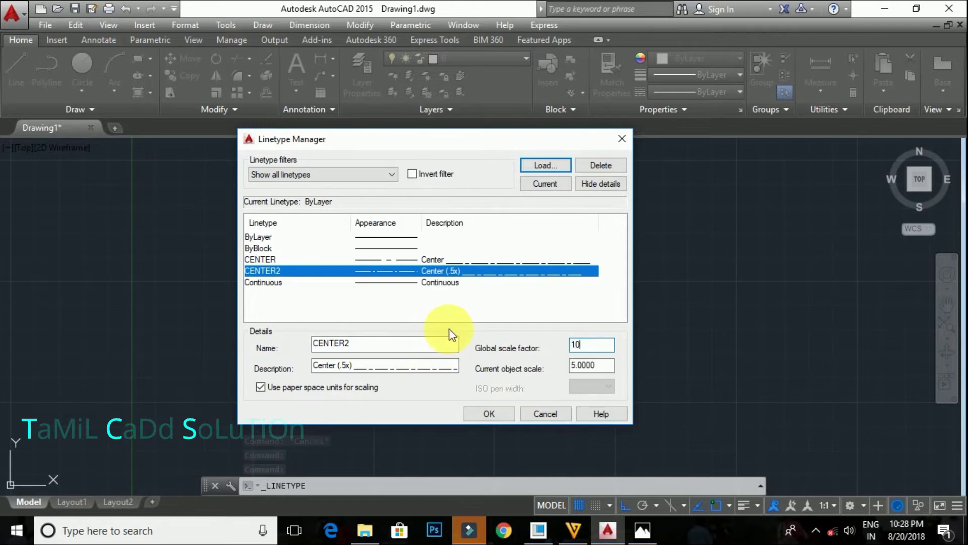
pyautogui.doubleClick(600, 365)
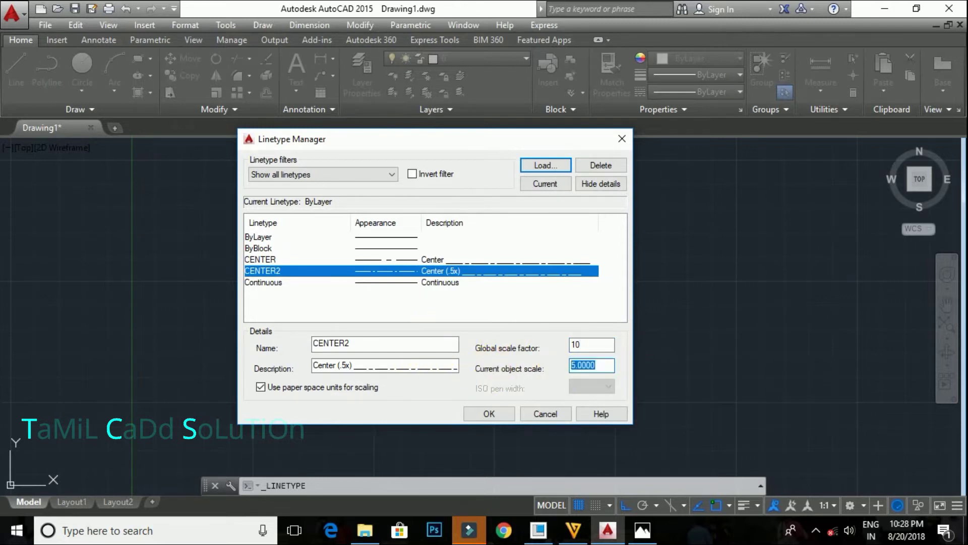
pyautogui.write('10')
pyautogui.click(492, 414)
# Stretch the middle line's top end above the block's top edge
pyautogui.click(489, 295)
pyautogui.click(474, 239)
pyautogui.scroll(2, 454, 282)
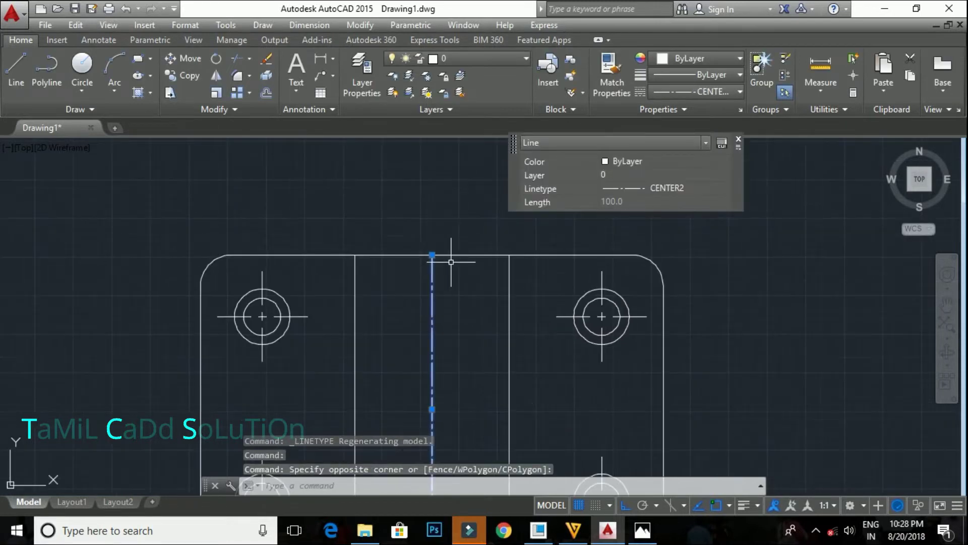
pyautogui.click(432, 254)
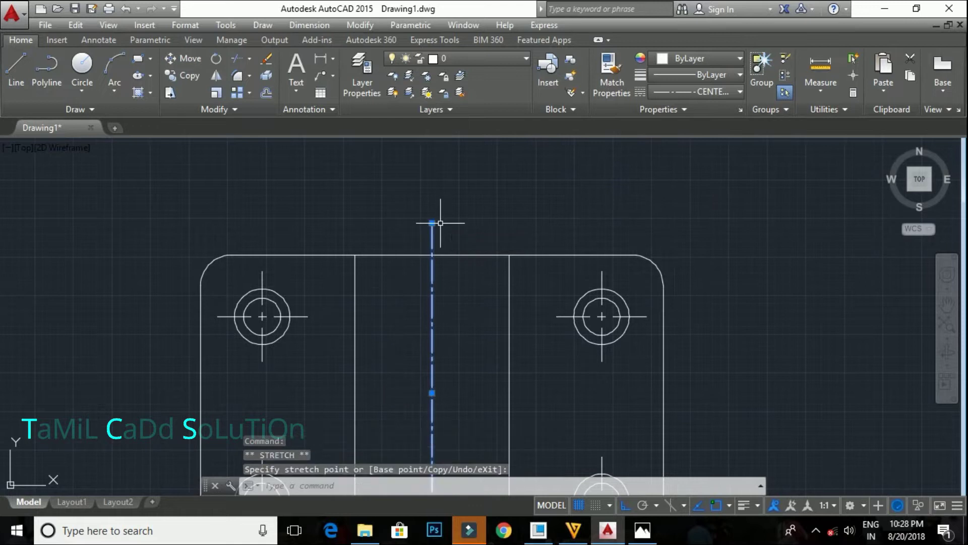
pyautogui.press('Escape')
pyautogui.moveTo(474, 276); pyautogui.dragTo(471, 155, button='middle')
# Stretch the middle line's bottom end below the block's bottom edge
pyautogui.click(474, 392)
pyautogui.click(444, 378)
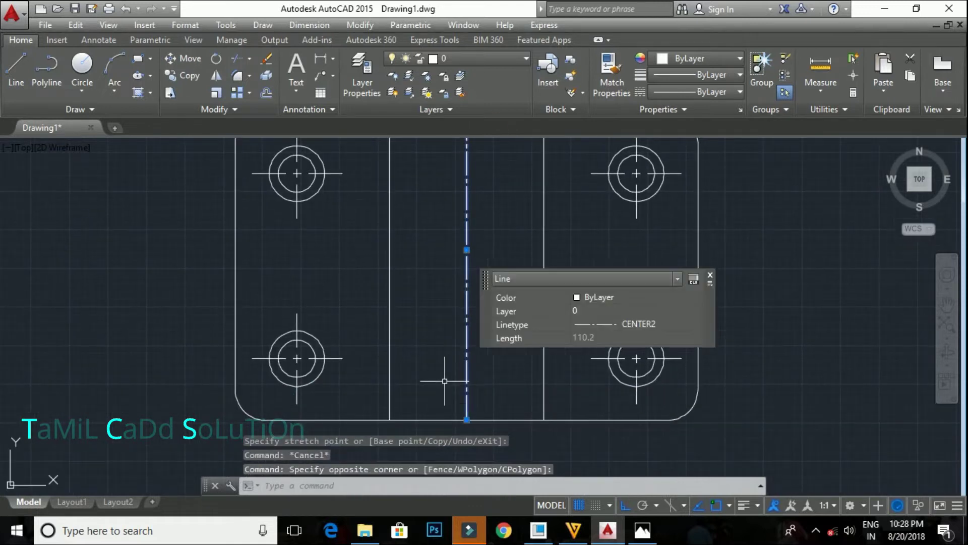
pyautogui.moveTo(444, 378); pyautogui.dragTo(438, 285, button='middle')
pyautogui.click(461, 331)
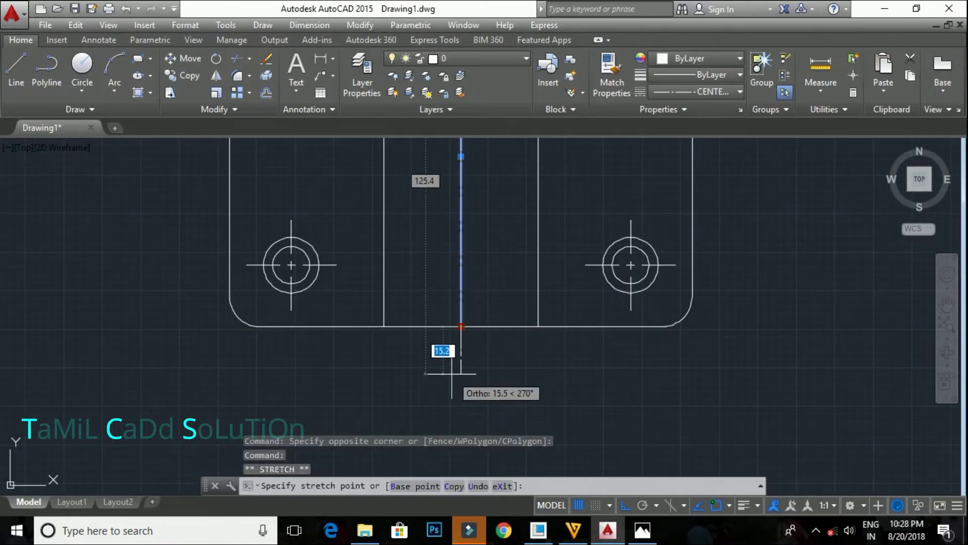
pyautogui.press('Escape')
pyautogui.scroll(-4, 443, 345)
pyautogui.scroll(-2, 471, 356)
pyautogui.moveTo(472, 356)
pyautogui.mouseDown(button='middle')
pyautogui.moveTo(454, 406)
pyautogui.moveTo(469, 378)
pyautogui.mouseUp(button='middle')
pyautogui.scroll(4, 469, 379)
pyautogui.press('Escape')
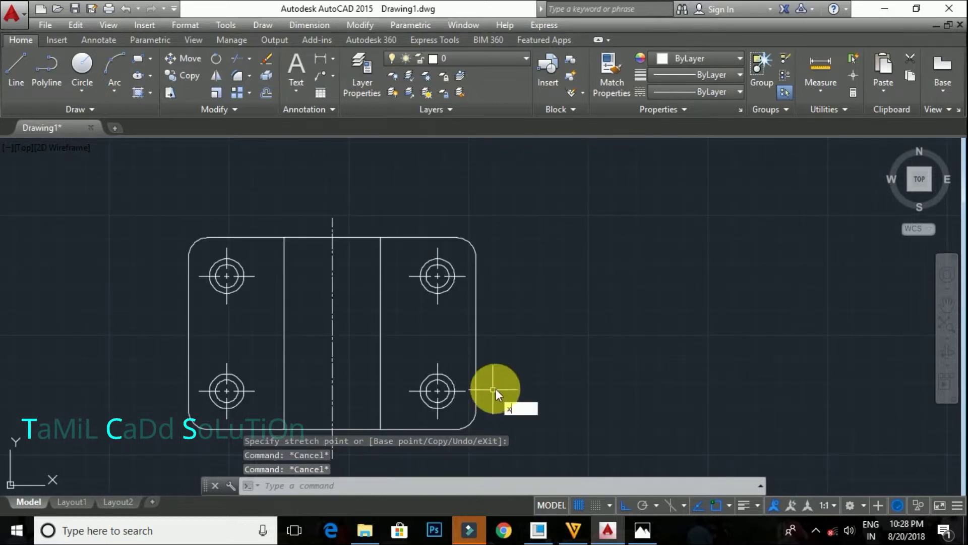
# Draw vertical construction lines through the block's right edge and the right hole's centre and edges
pyautogui.write('l')
pyautogui.press('Return')
pyautogui.click(474, 257)
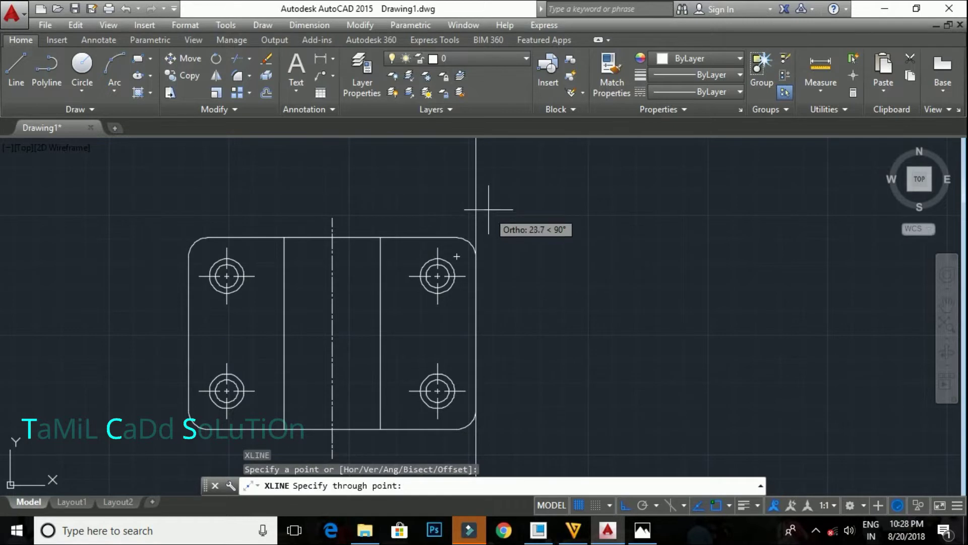
pyautogui.click(489, 208)
pyautogui.press('Return')
pyautogui.press('Return')
pyautogui.click(454, 275)
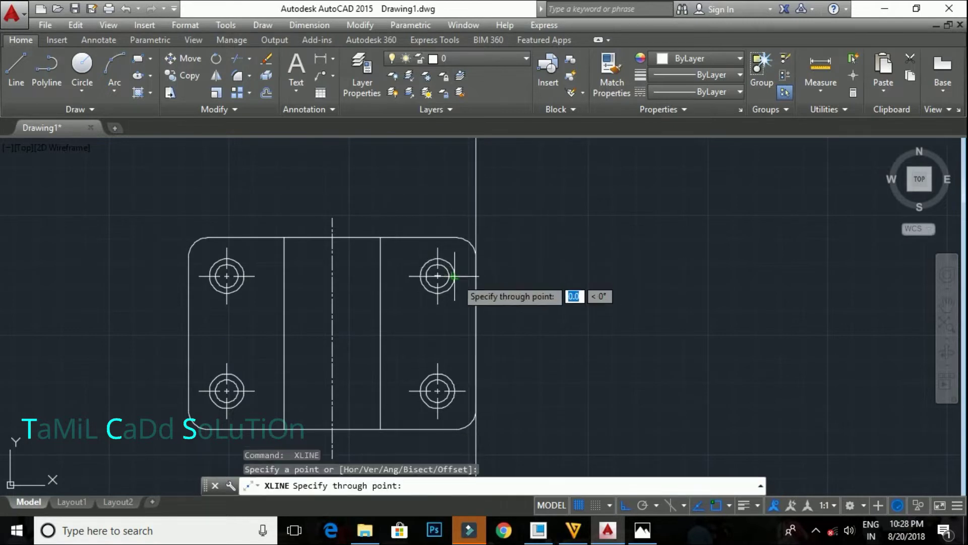
pyautogui.click(455, 217)
pyautogui.press('Return')
pyautogui.press('Return')
pyautogui.click(425, 276)
pyautogui.click(426, 227)
pyautogui.press('Return')
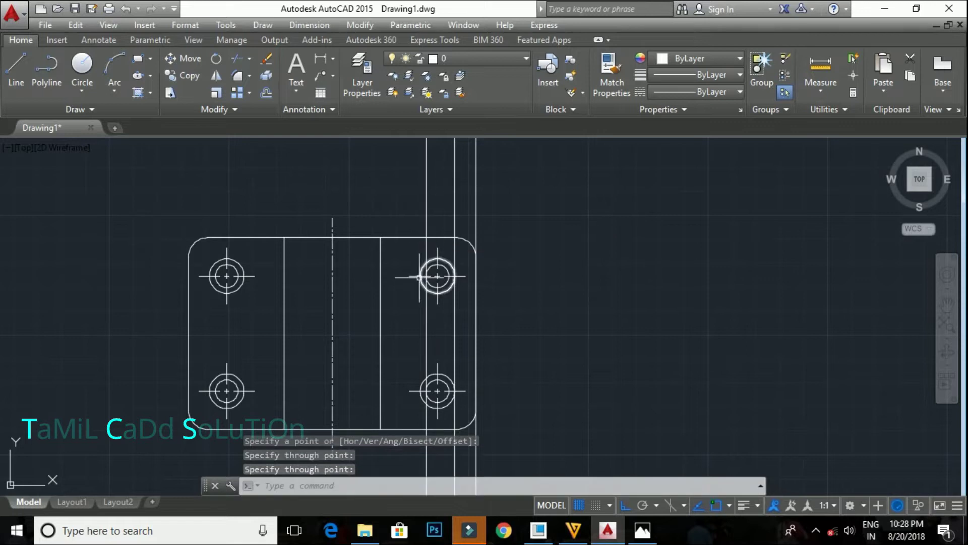
pyautogui.press('Return')
pyautogui.click(419, 276)
pyautogui.click(421, 224)
# Add vertical construction lines at the right hole's inner circle, the plate's right side and the left divider
pyautogui.press('Return')
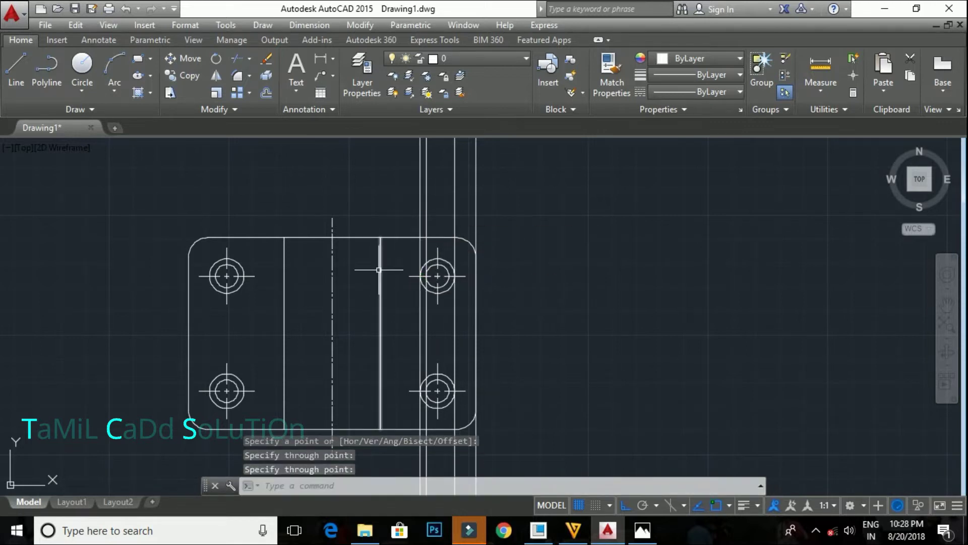
pyautogui.moveTo(379, 269); pyautogui.dragTo(402, 329, button='middle')
pyautogui.scroll(4, 470, 342)
pyautogui.press('Return')
pyautogui.click(473, 326)
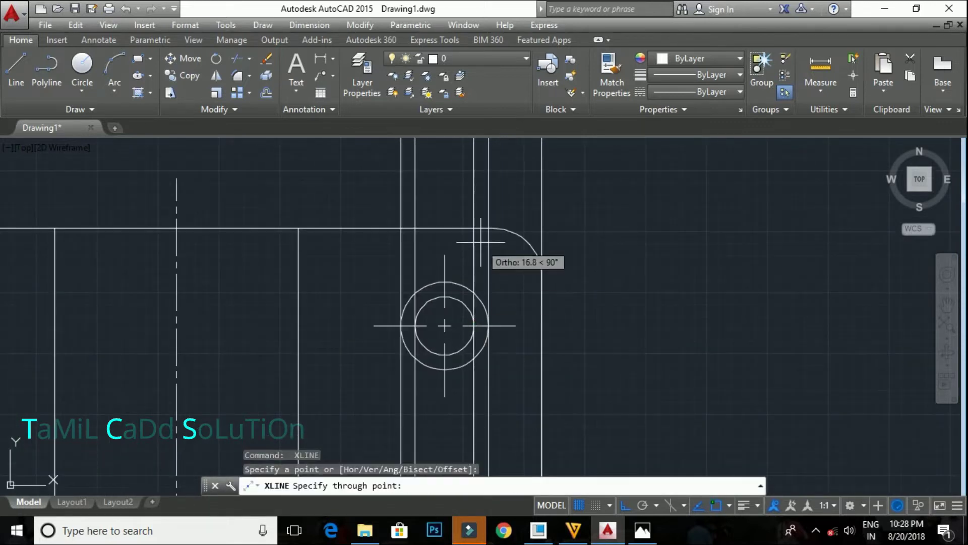
pyautogui.click(474, 217)
pyautogui.press('Return')
pyautogui.scroll(-3, 474, 218)
pyautogui.moveTo(393, 311)
pyautogui.mouseDown(button='middle')
pyautogui.moveTo(545, 256)
pyautogui.moveTo(500, 310)
pyautogui.mouseUp(button='middle')
pyautogui.press('Return')
pyautogui.click(503, 256)
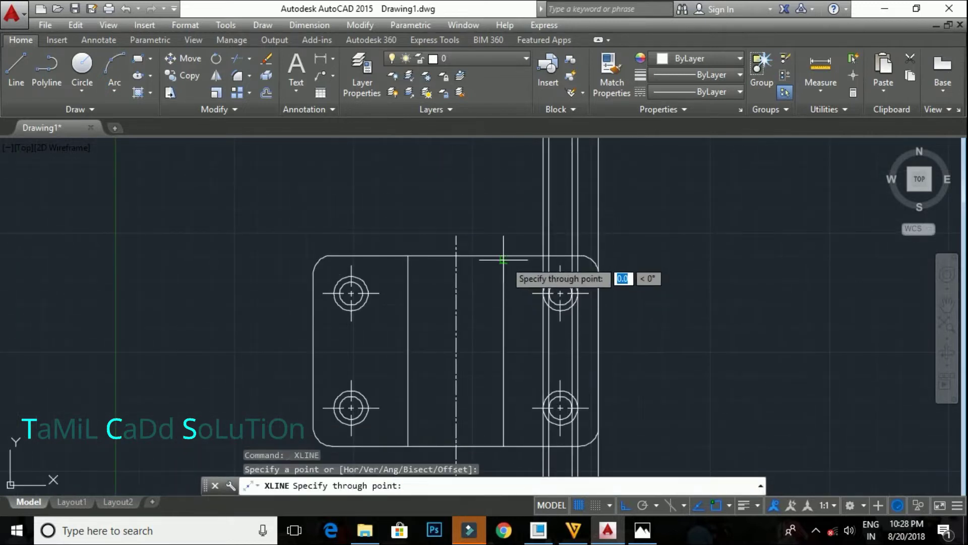
pyautogui.click(509, 226)
pyautogui.press('Return')
pyautogui.press('Return')
pyautogui.click(408, 255)
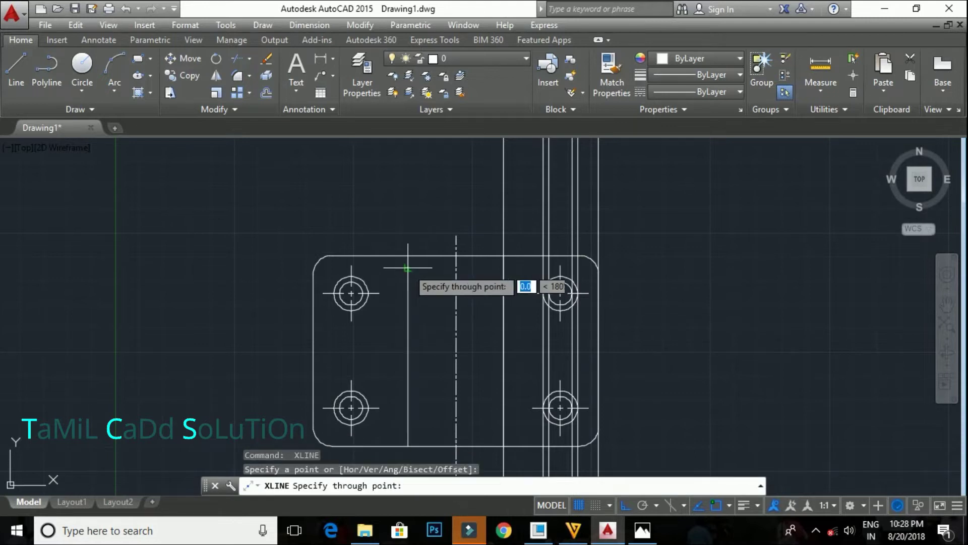
pyautogui.click(408, 232)
pyautogui.press('Return')
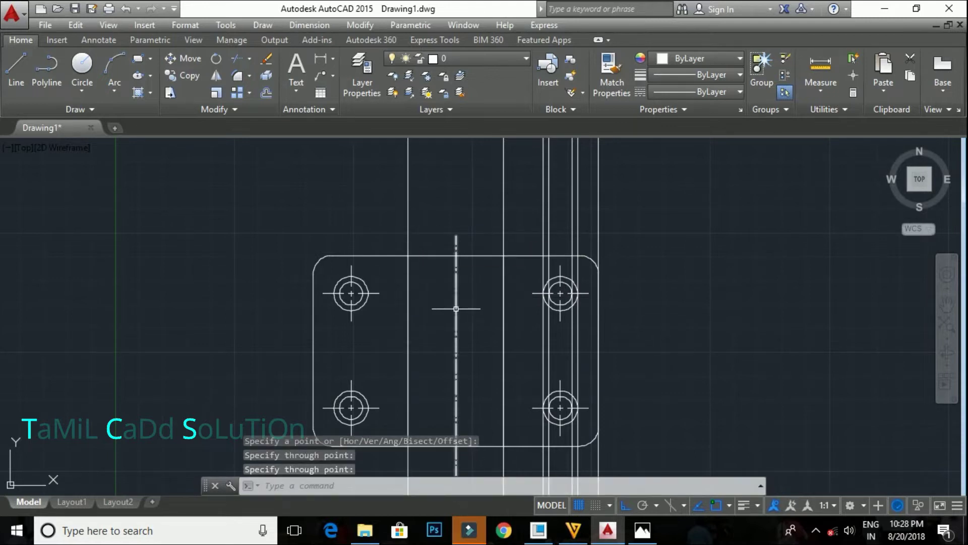
pyautogui.press('Return')
# Add vertical construction lines through the left hole's right edge and inner-circle edge
pyautogui.click(456, 308)
pyautogui.scroll(-5, 464, 258)
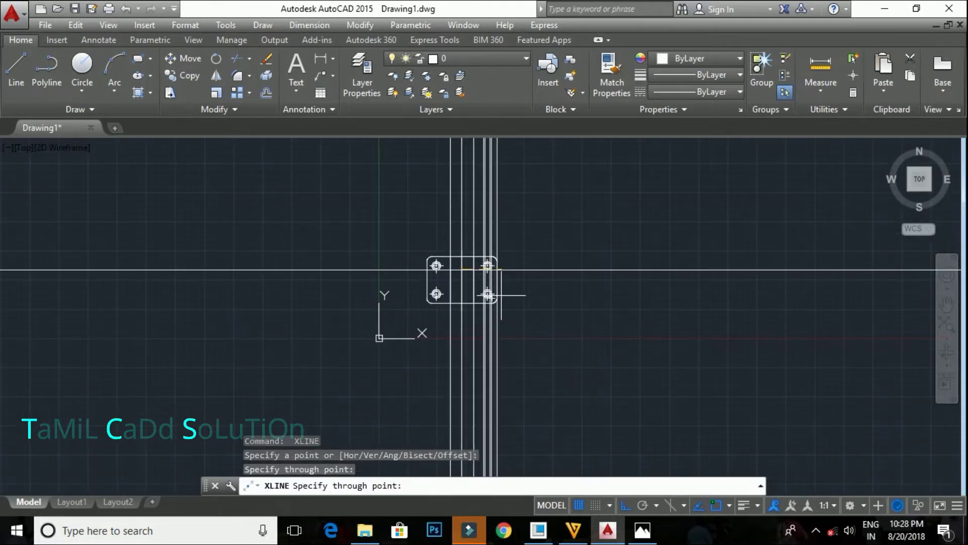
pyautogui.scroll(2, 501, 295)
pyautogui.press('Escape')
pyautogui.scroll(4, 432, 280)
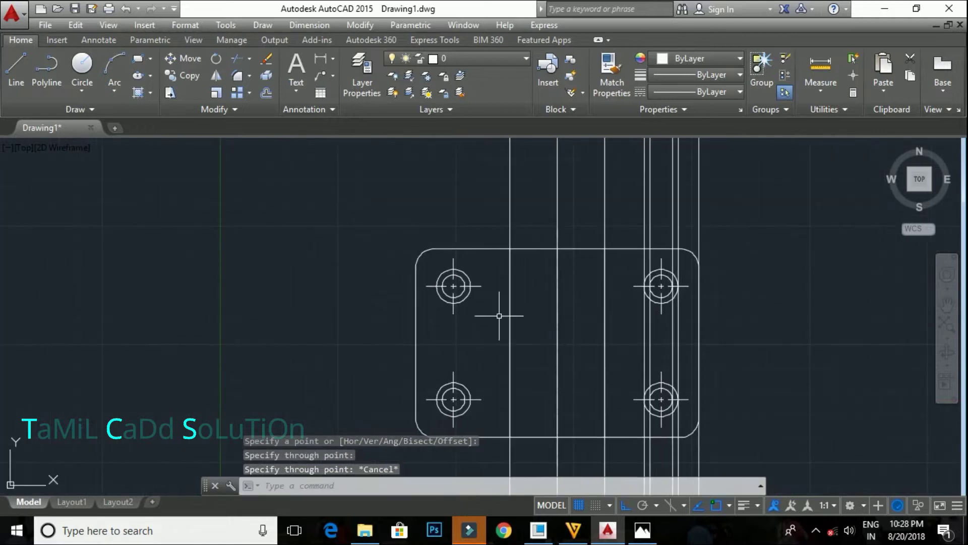
pyautogui.scroll(4, 480, 294)
pyautogui.press('Return')
pyautogui.click(457, 274)
pyautogui.click(462, 190)
pyautogui.press('Return')
pyautogui.press('Return')
pyautogui.click(441, 274)
pyautogui.click(446, 197)
# Add vertical lines through the remaining left-hole edges and recentre the whole plate
pyautogui.press('Return')
pyautogui.press('Return')
pyautogui.click(389, 272)
pyautogui.click(389, 214)
pyautogui.press('Return')
pyautogui.press('Return')
pyautogui.click(370, 274)
pyautogui.click(372, 255)
pyautogui.press('Return')
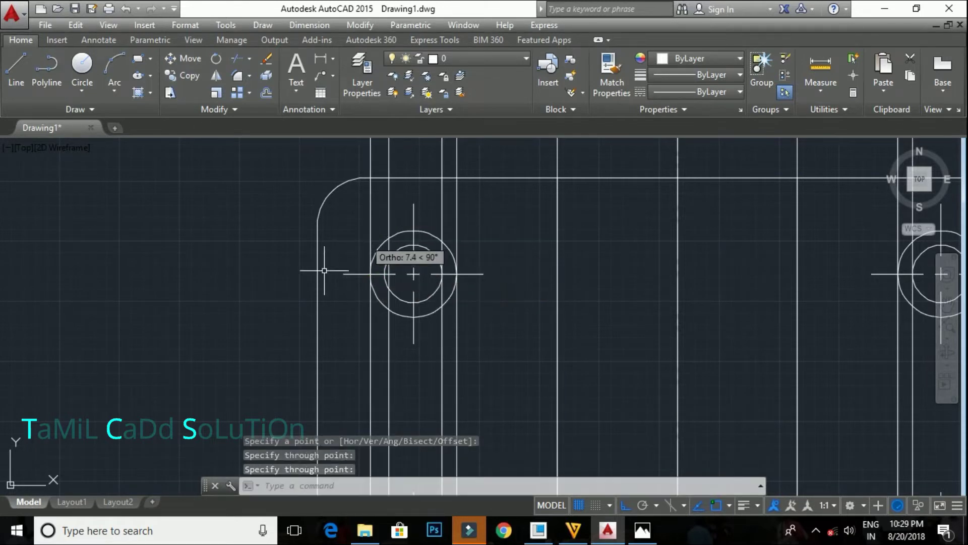
pyautogui.press('Return')
pyautogui.click(318, 280)
pyautogui.click(324, 250)
pyautogui.press('Return')
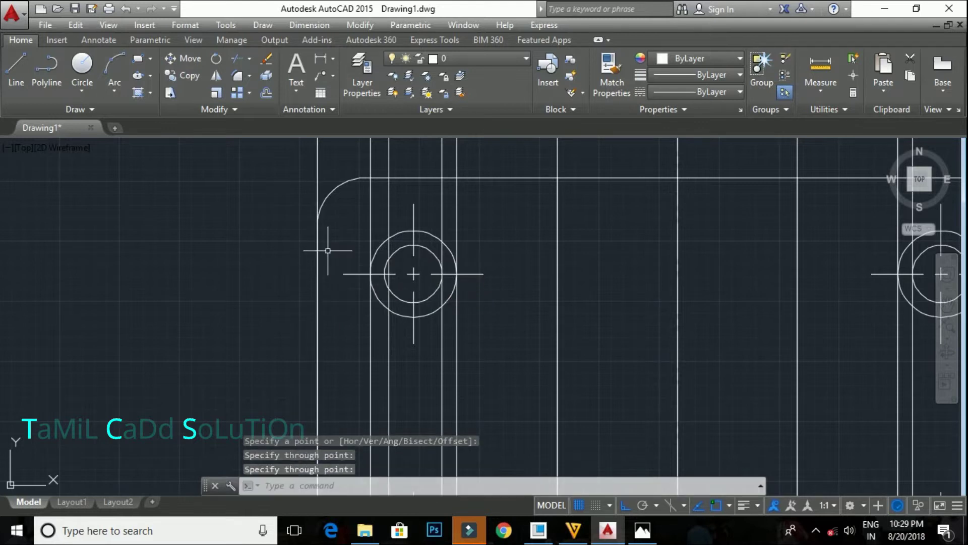
pyautogui.scroll(-4, 324, 250)
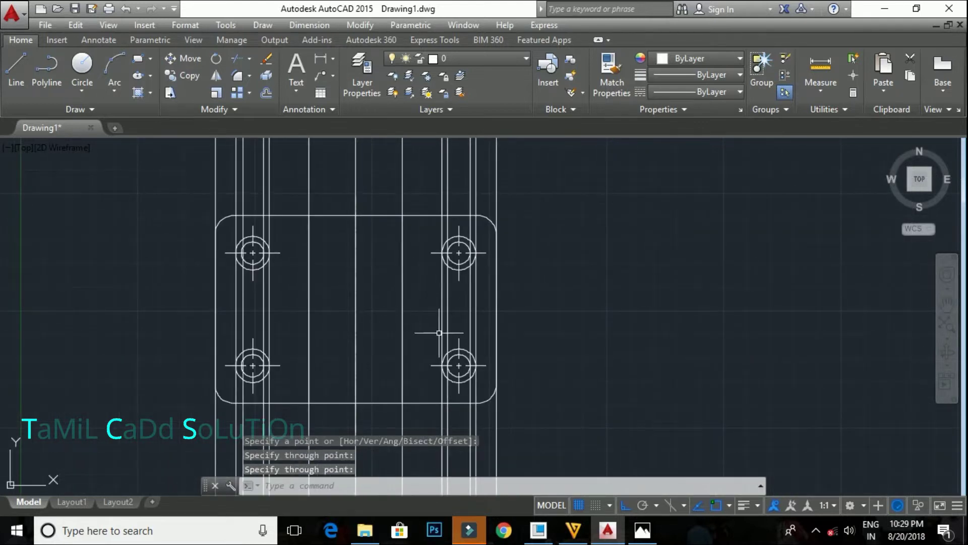
pyautogui.moveTo(399, 319); pyautogui.dragTo(406, 368, button='middle')
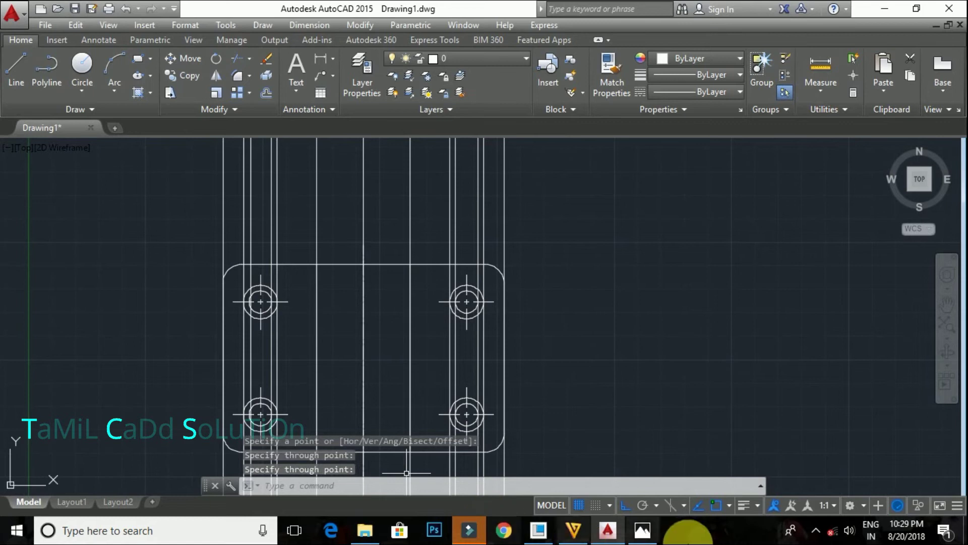
pyautogui.click(648, 529)
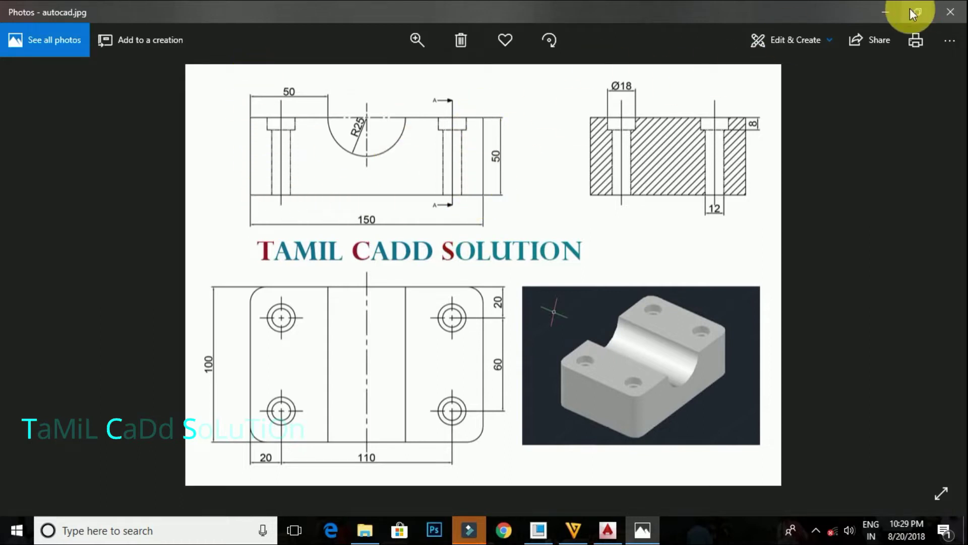
pyautogui.click(885, 12)
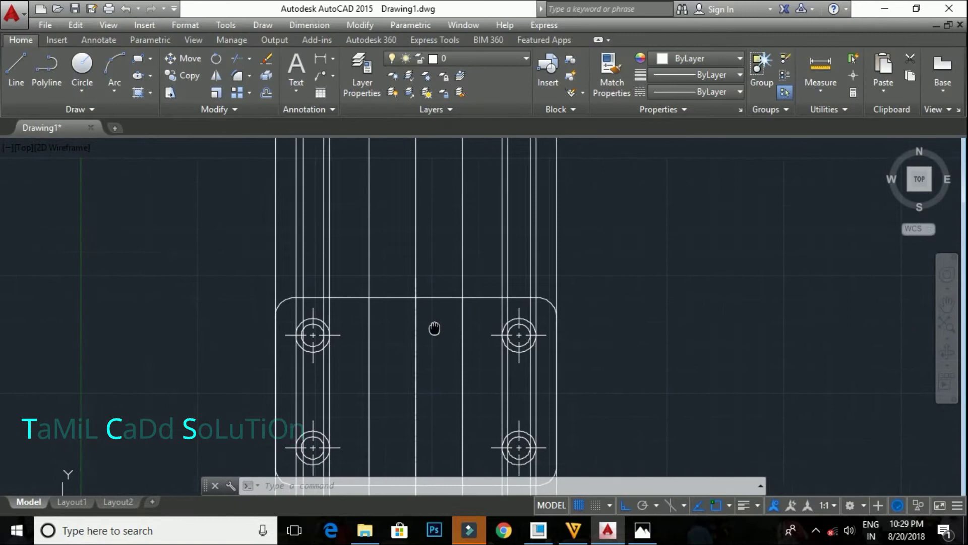
# Draw a 150-long horizontal line above the plate
pyautogui.click(15, 76)
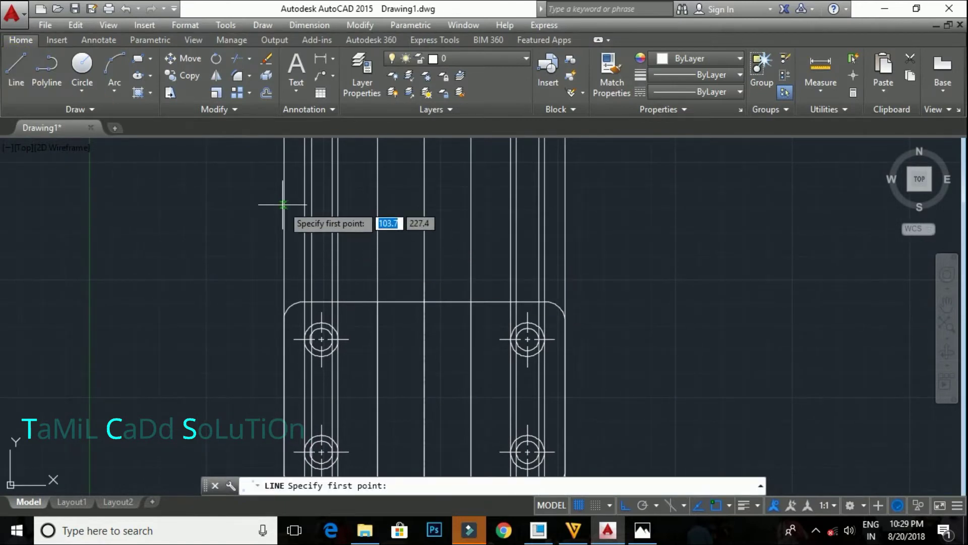
pyautogui.click(284, 205)
pyautogui.click(564, 204)
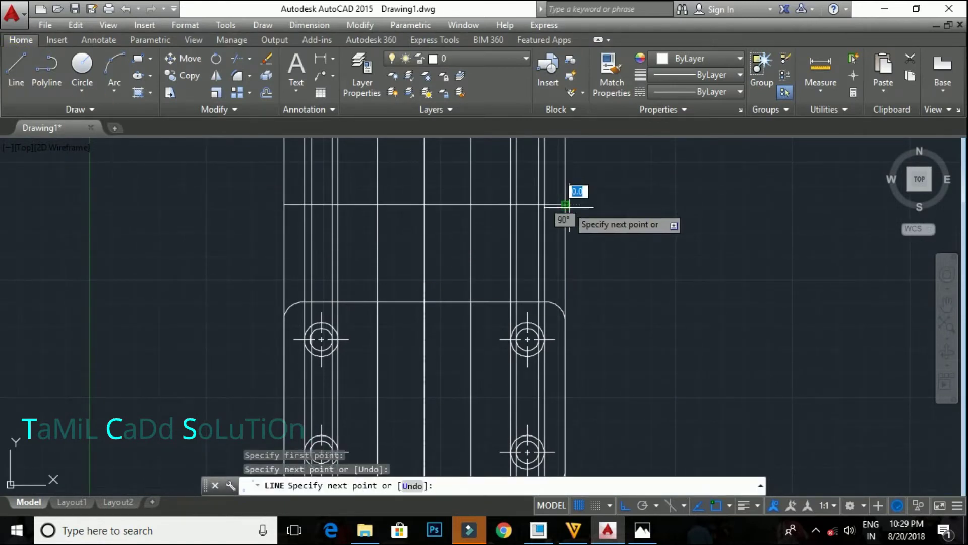
pyautogui.press('Escape')
# Offset the 150 line 50 units upward to form the front view's top edge
pyautogui.moveTo(504, 216); pyautogui.dragTo(525, 292, button='middle')
pyautogui.moveTo(524, 291); pyautogui.dragTo(501, 253)
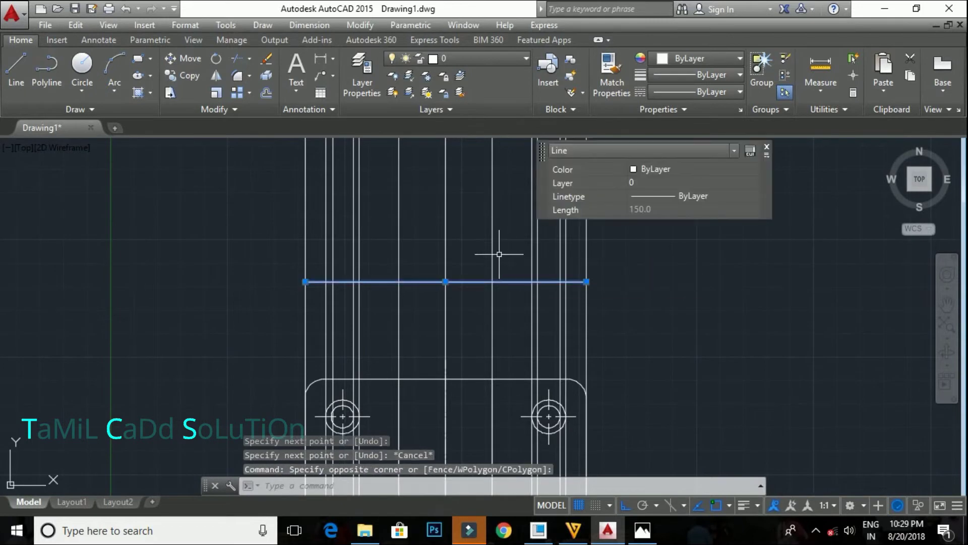
pyautogui.write('o')
pyautogui.press('Return')
pyautogui.write('50')
pyautogui.press('Return')
pyautogui.click(506, 281)
pyautogui.click(501, 239)
pyautogui.press('Escape')
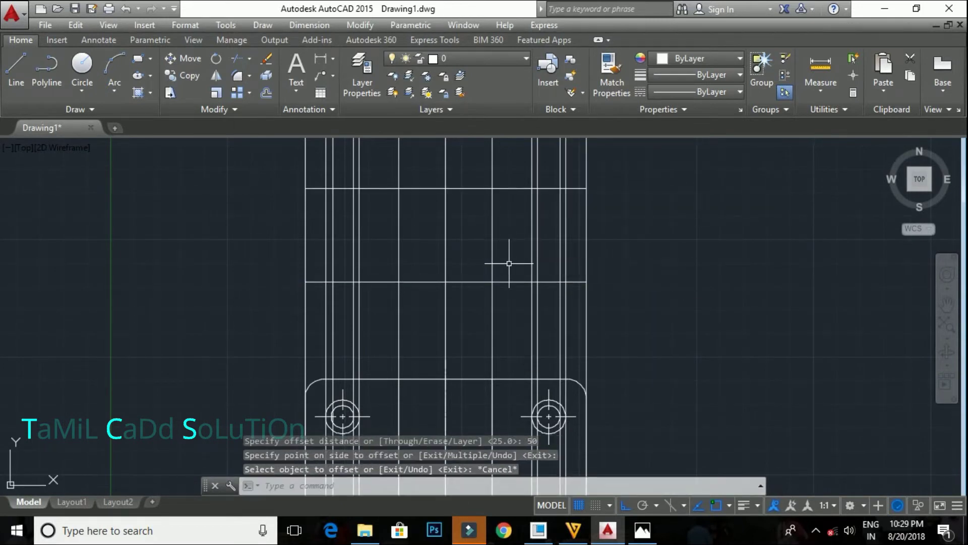
# Trim the projected hole lines to fit between the front view's two horizontal edges
pyautogui.write('r')
pyautogui.press('Return')
pyautogui.press('Return')
pyautogui.moveTo(512, 259); pyautogui.dragTo(540, 298, button='middle')
pyautogui.click(690, 201)
pyautogui.click(260, 228)
pyautogui.moveTo(655, 329); pyautogui.dragTo(719, 283, button='middle')
pyautogui.click(699, 309)
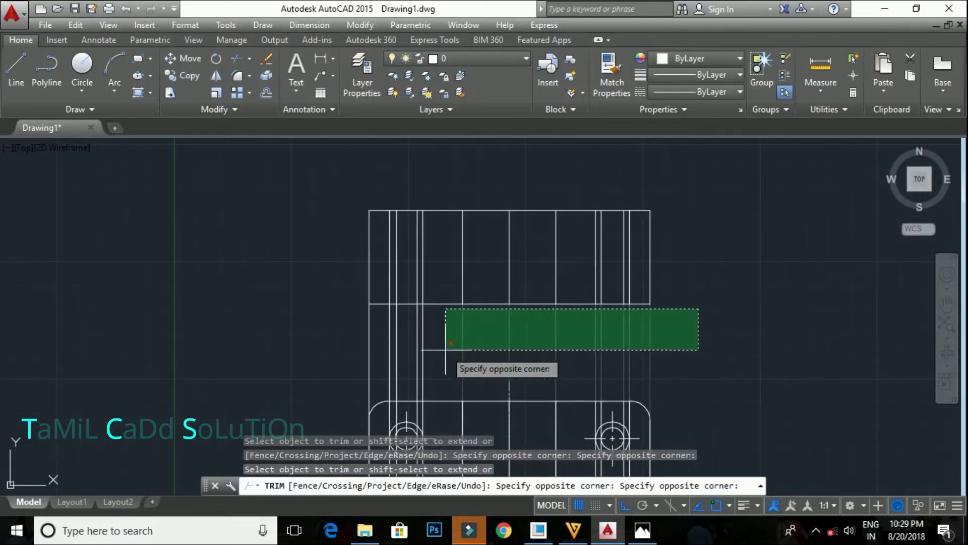
pyautogui.click(330, 363)
pyautogui.press('Escape')
pyautogui.press('Escape')
# Delete the 13 leftover construction rays
pyautogui.moveTo(568, 358); pyautogui.dragTo(633, 227, button='middle')
pyautogui.scroll(-4, 635, 229)
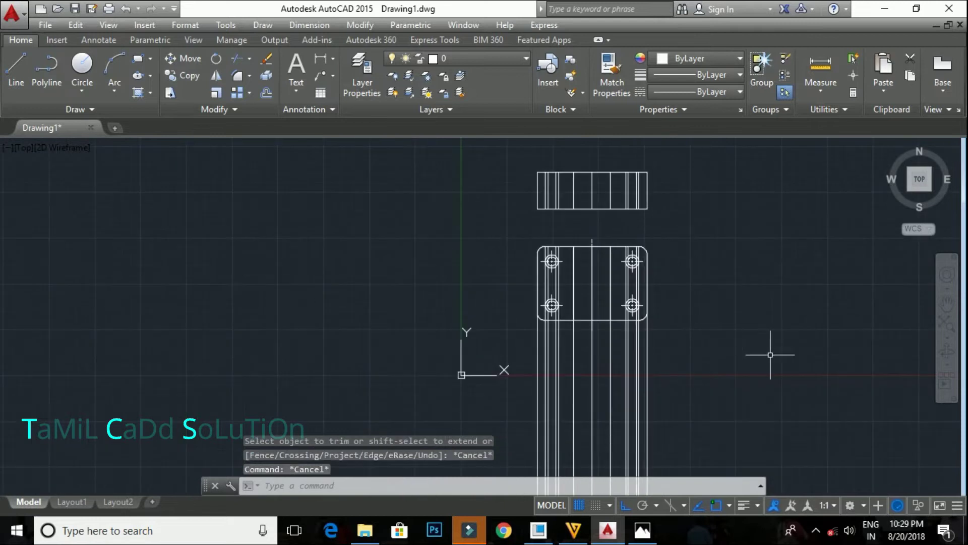
pyautogui.moveTo(772, 345); pyautogui.dragTo(667, 324, button='middle')
pyautogui.click(666, 324)
pyautogui.click(403, 362)
pyautogui.press('Delete')
# Zoom in on the front view and select the misplaced vertical line
pyautogui.moveTo(537, 285); pyautogui.dragTo(516, 416, button='middle')
pyautogui.scroll(3, 579, 430)
pyautogui.scroll(2, 438, 336)
pyautogui.moveTo(438, 336)
pyautogui.mouseDown(button='middle')
pyautogui.moveTo(486, 283)
pyautogui.moveTo(493, 309)
pyautogui.moveTo(510, 228)
pyautogui.mouseUp(button='middle')
pyautogui.scroll(2, 494, 305)
pyautogui.scroll(-2, 510, 228)
pyautogui.moveTo(501, 324)
pyautogui.mouseDown(button='middle')
pyautogui.moveTo(488, 339)
pyautogui.moveTo(471, 258)
pyautogui.moveTo(489, 233)
pyautogui.mouseUp(button='middle')
pyautogui.click(476, 255)
pyautogui.click(472, 253)
# Delete the misplaced vertical line from the front view
pyautogui.press('Delete')
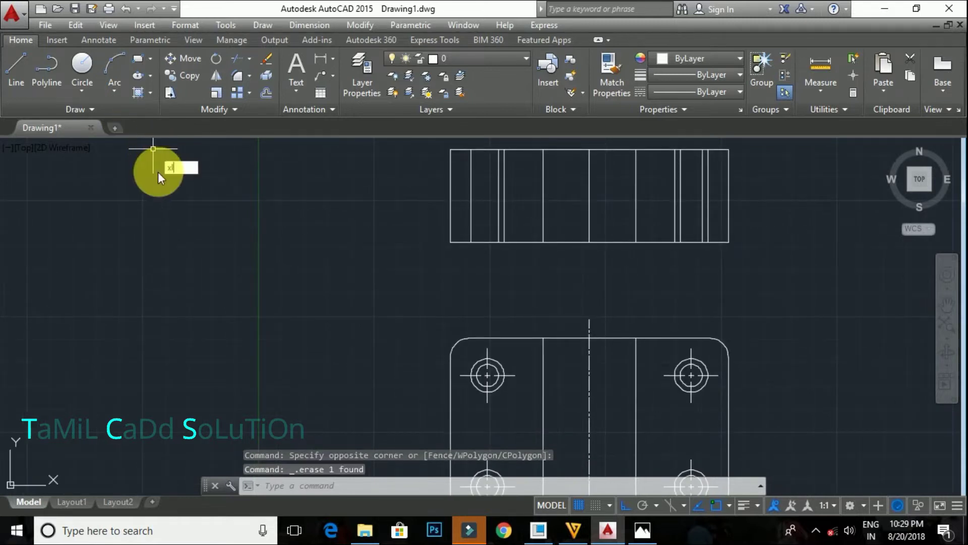
pyautogui.press('Return')
pyautogui.write('h')
pyautogui.press('Return')
pyautogui.press('Escape')
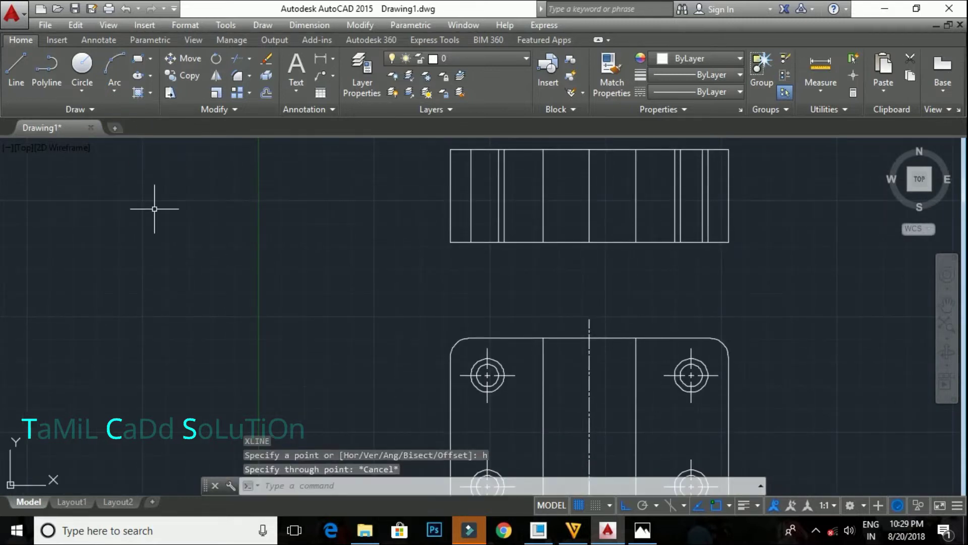
# Draw a vertical construction line through the hole's left edge with XLINE
pyautogui.write('XL')
pyautogui.press('Return')
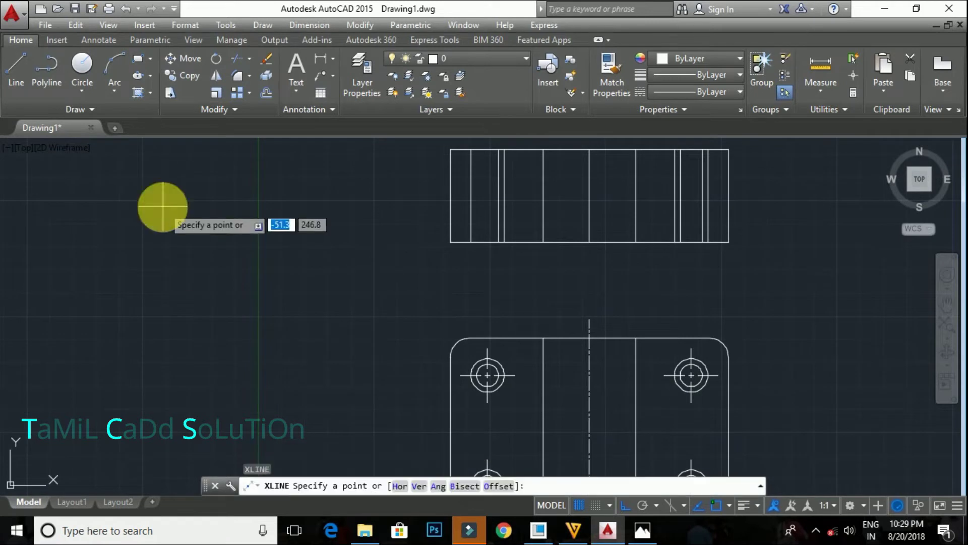
pyautogui.write('v')
pyautogui.press('Return')
pyautogui.scroll(6, 485, 386)
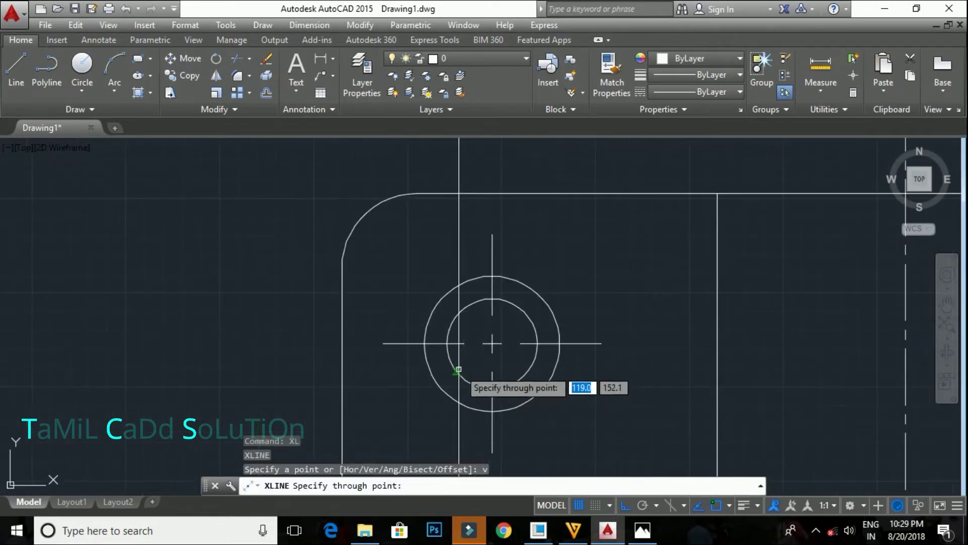
pyautogui.click(447, 342)
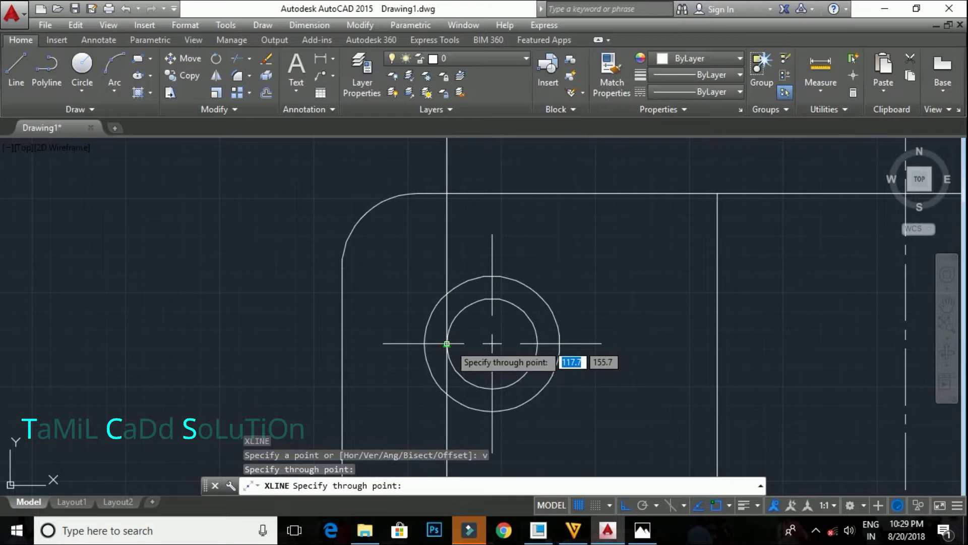
pyautogui.scroll(-4, 453, 345)
pyautogui.moveTo(452, 345); pyautogui.dragTo(426, 469, button='middle')
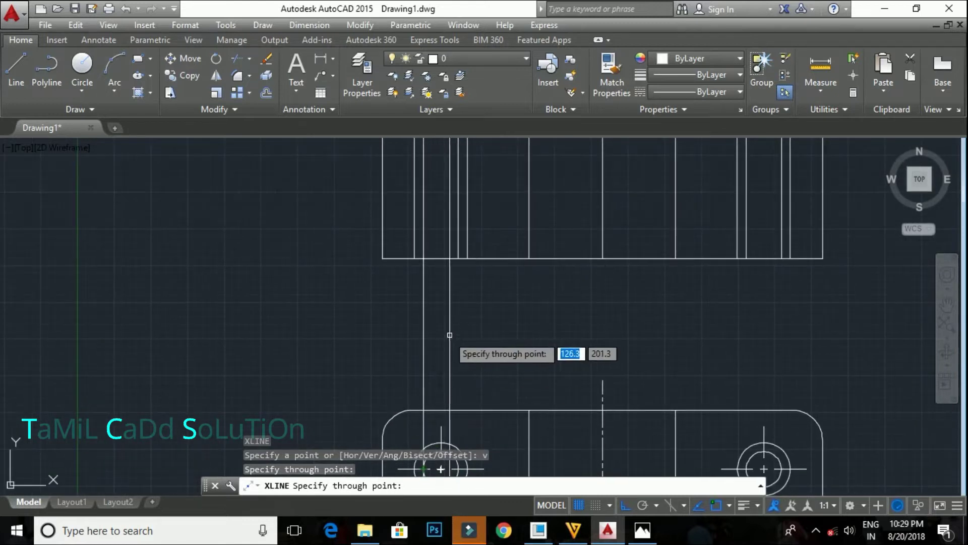
pyautogui.press('Escape')
# Trim the new line at the front view and delete the leftover vertical ray
pyautogui.press('Return')
pyautogui.press('Return')
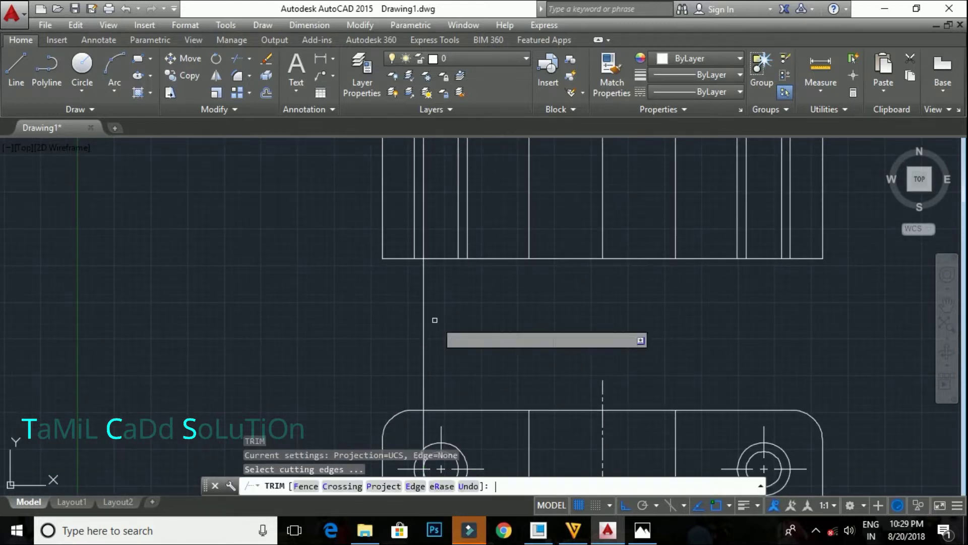
pyautogui.click(372, 346)
pyautogui.scroll(-6, 527, 191)
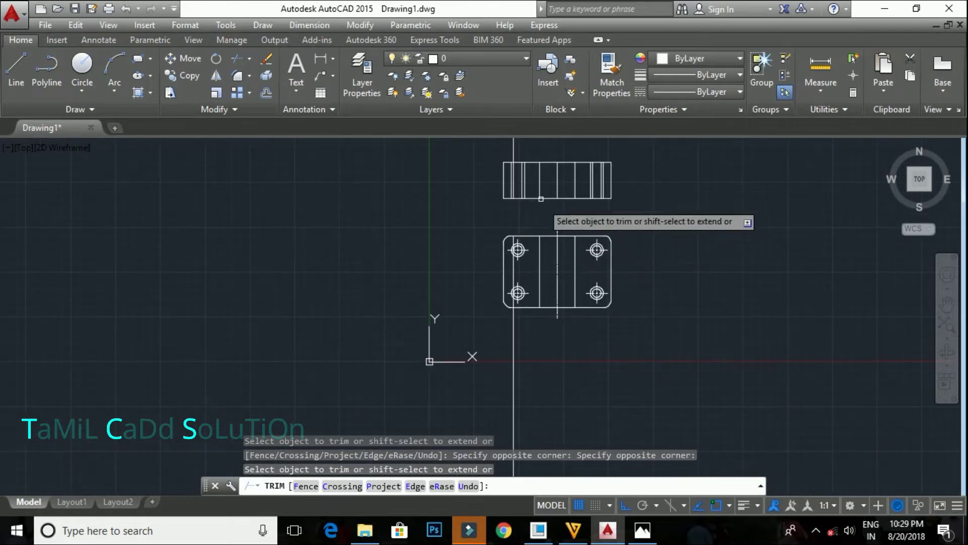
pyautogui.press('Escape')
pyautogui.click(614, 433)
pyautogui.click(421, 372)
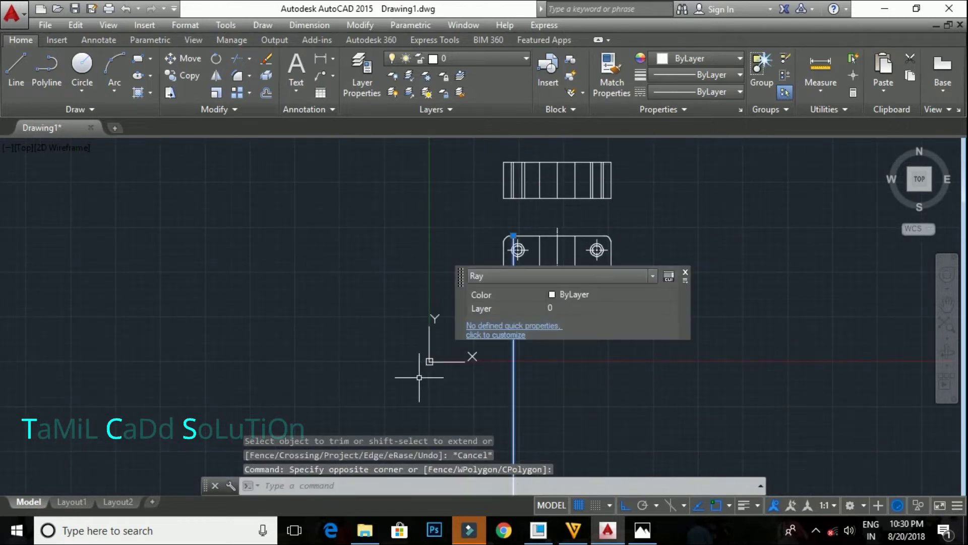
pyautogui.press('Delete')
# Select the front view's top edge to begin an offset
pyautogui.scroll(5, 453, 314)
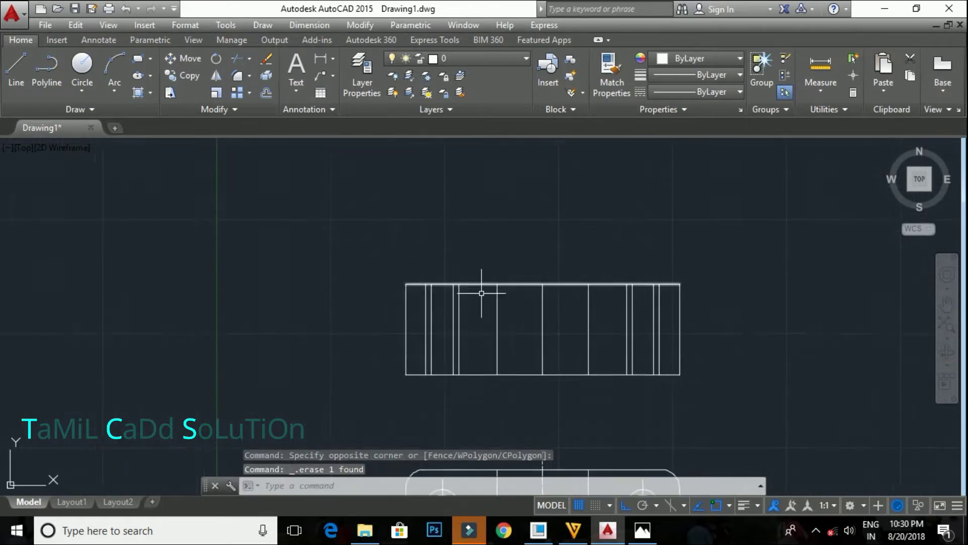
pyautogui.scroll(2, 474, 275)
pyautogui.click(475, 270)
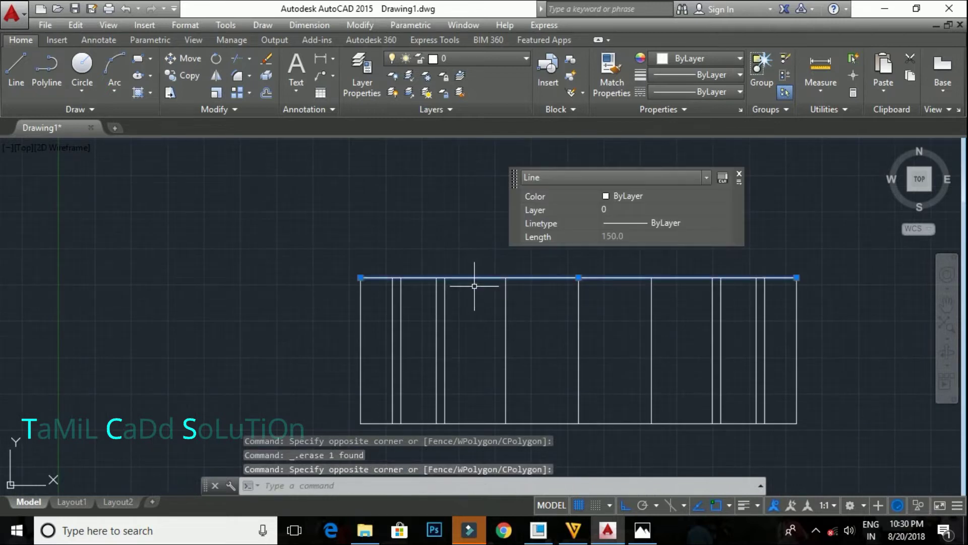
pyautogui.write('o')
pyautogui.press('Return')
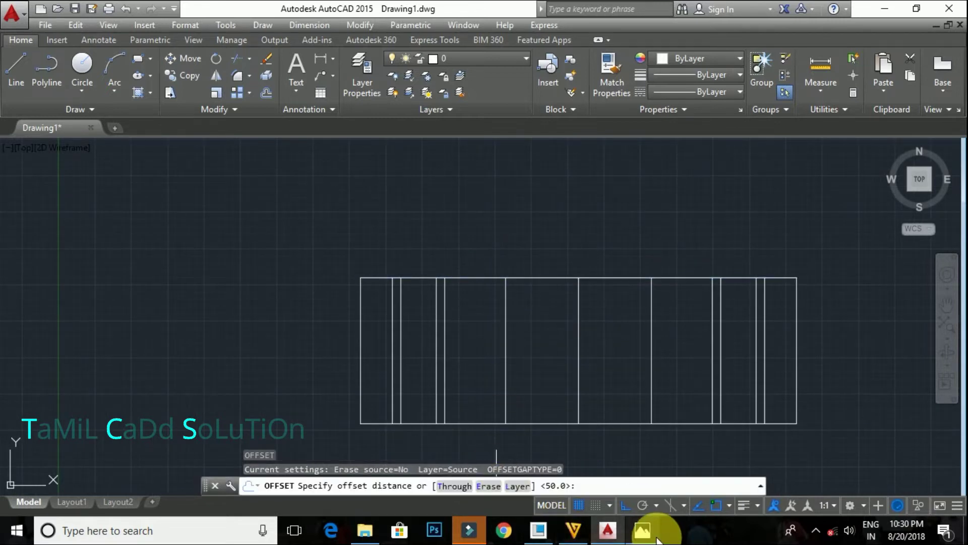
# After checking the reference, offset the top edge 8 units down for the counterbore depth
pyautogui.click(655, 537)
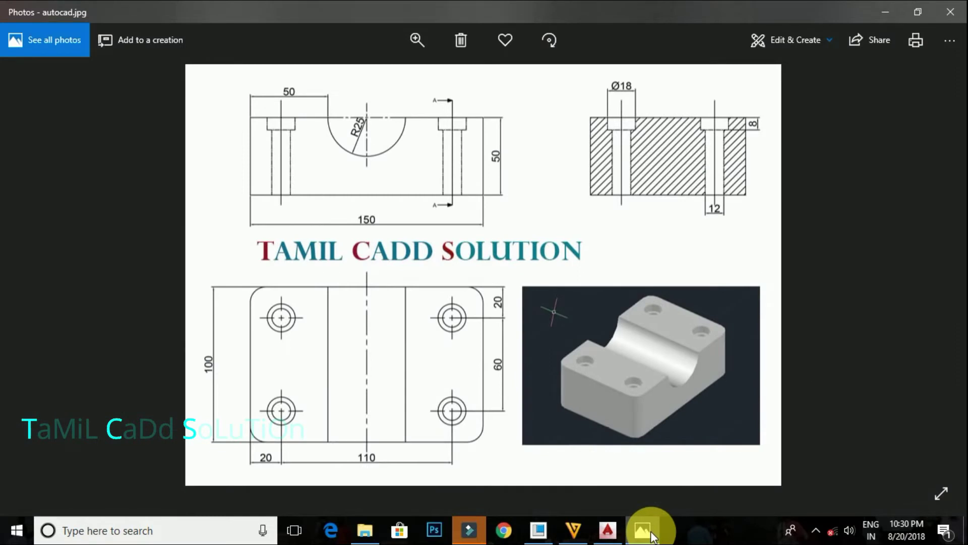
pyautogui.click(652, 536)
pyautogui.write('8')
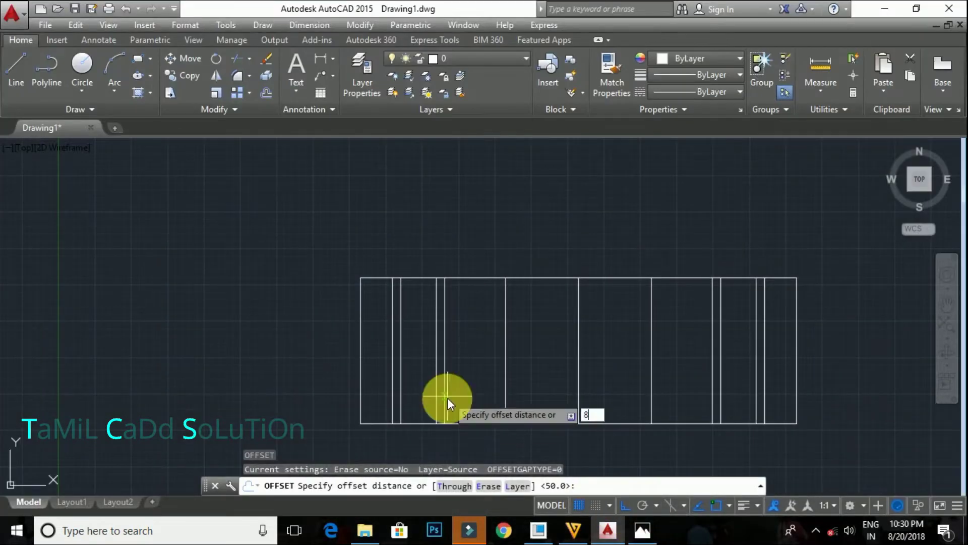
pyautogui.press('Return')
pyautogui.click(447, 277)
pyautogui.click(468, 351)
pyautogui.press('Escape')
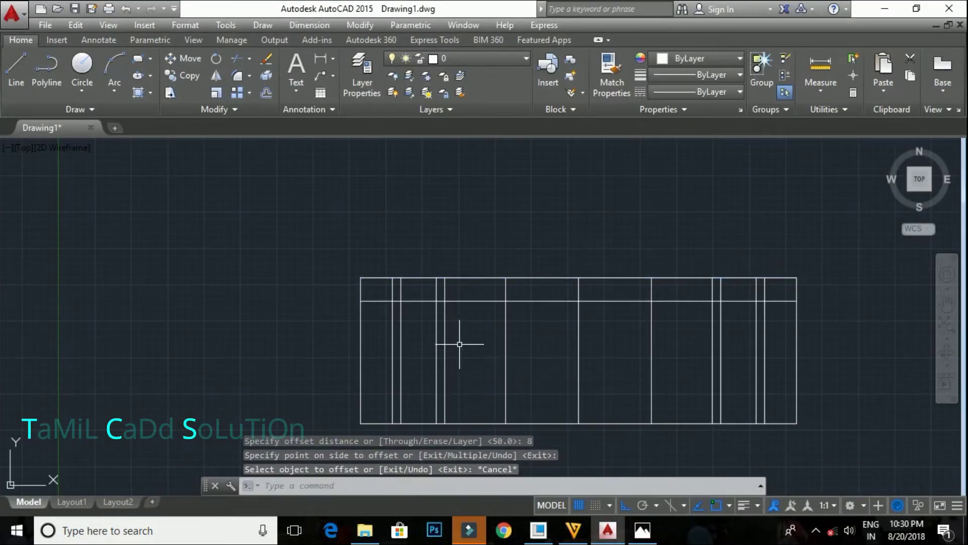
# Trim the 8-deep line and hole-line stub at the first counterbore
pyautogui.write('r')
pyautogui.press('Return')
pyautogui.press('Return')
pyautogui.click(459, 301)
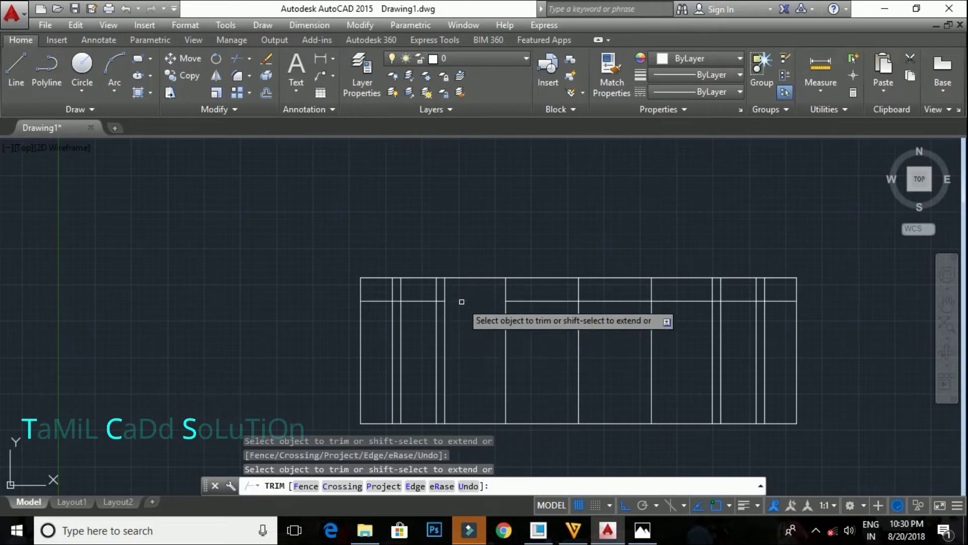
pyautogui.scroll(2, 442, 298)
pyautogui.click(425, 271)
pyautogui.click(284, 291)
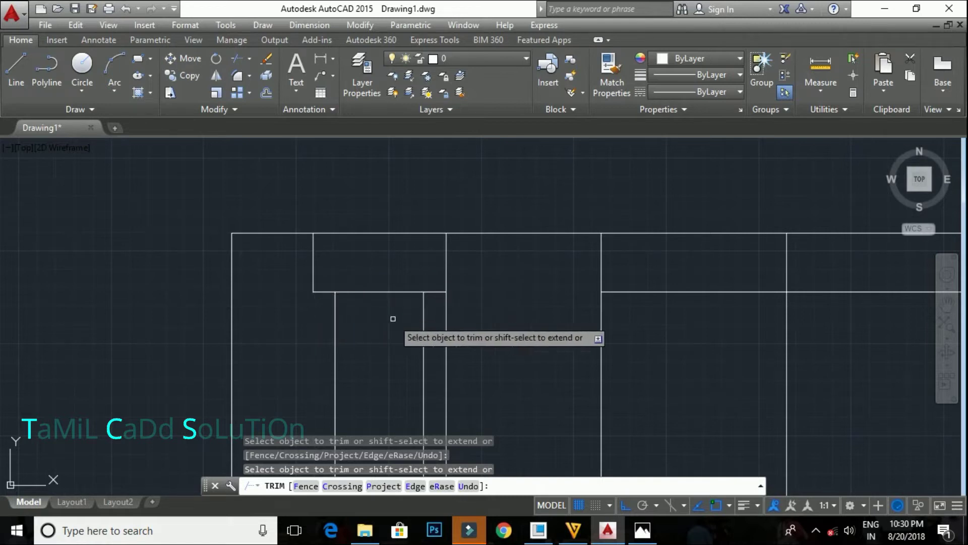
pyautogui.scroll(-2, 397, 320)
pyautogui.scroll(-2, 430, 326)
pyautogui.scroll(-3, 504, 312)
pyautogui.scroll(5, 550, 319)
# Trim the remaining hole-line stubs and excess 8-deep line around the other counterbore
pyautogui.click(506, 255)
pyautogui.click(450, 253)
pyautogui.click(520, 301)
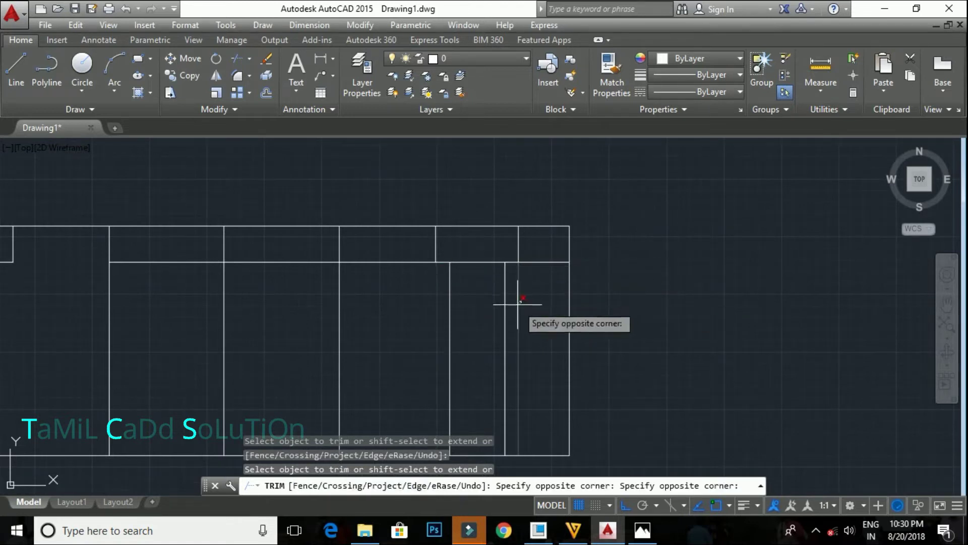
pyautogui.click(555, 262)
pyautogui.click(420, 261)
pyautogui.moveTo(293, 263); pyautogui.dragTo(455, 273, button='middle')
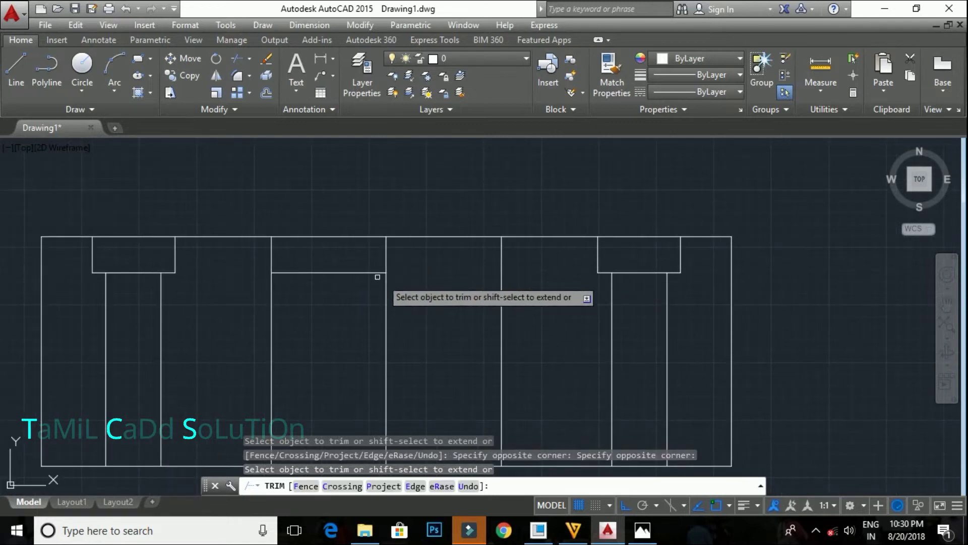
pyautogui.press('Escape')
# Delete the leftover middle horizontal line and recentre the front view after checking the reference
pyautogui.click(388, 268)
pyautogui.click(333, 273)
pyautogui.press('Delete')
pyautogui.scroll(-4, 346, 286)
pyautogui.moveTo(345, 286); pyautogui.dragTo(430, 260, button='middle')
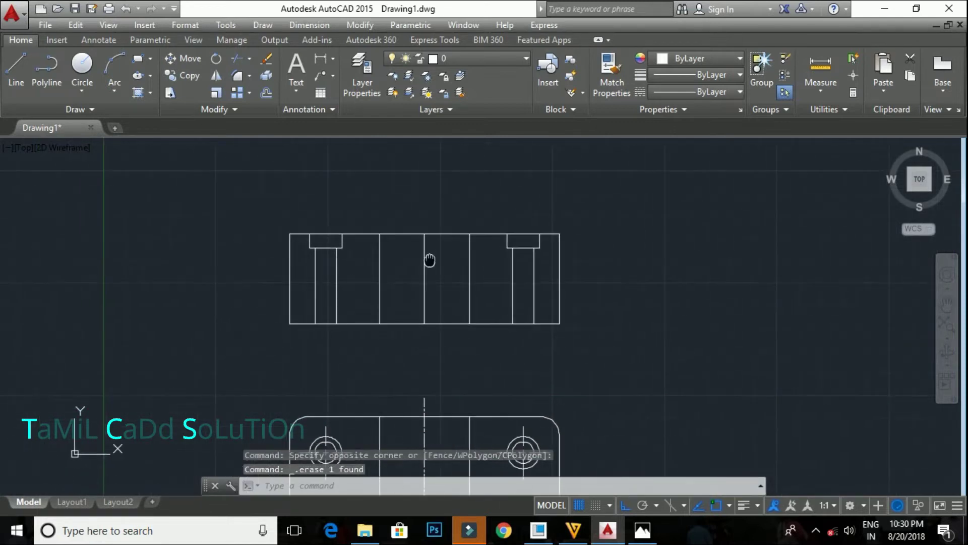
pyautogui.moveTo(377, 443)
pyautogui.mouseDown(button='middle')
pyautogui.moveTo(480, 353)
pyautogui.moveTo(461, 389)
pyautogui.mouseUp(button='middle')
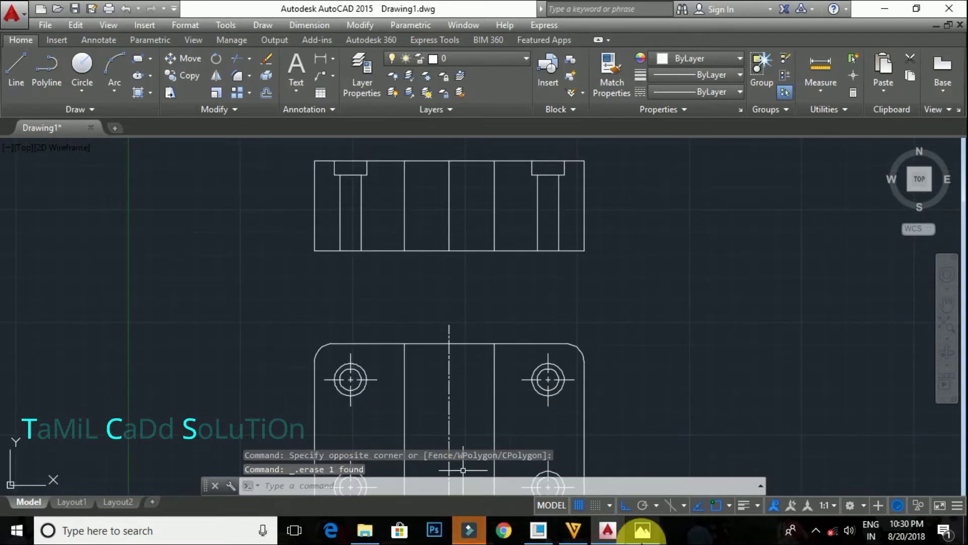
pyautogui.click(642, 530)
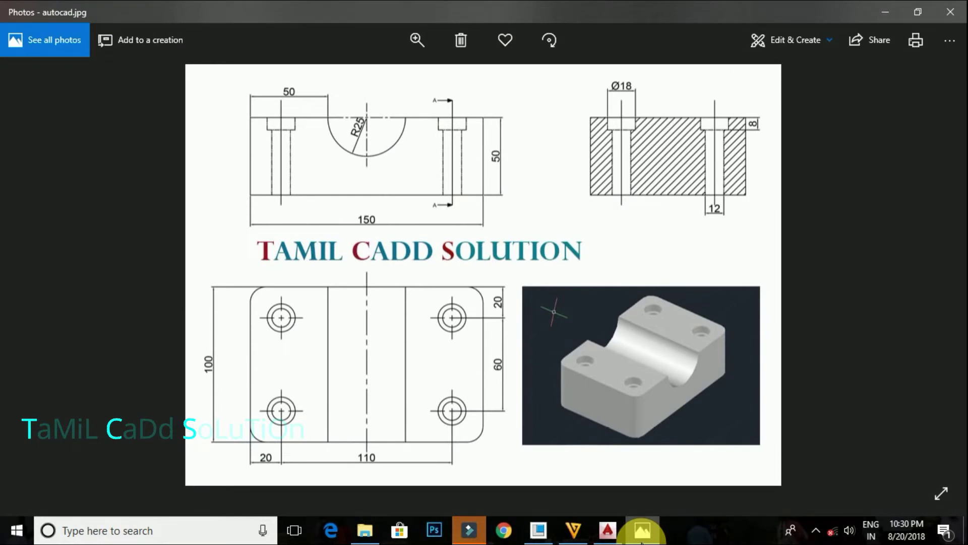
pyautogui.click(642, 529)
pyautogui.moveTo(484, 207); pyautogui.dragTo(491, 272, button='middle')
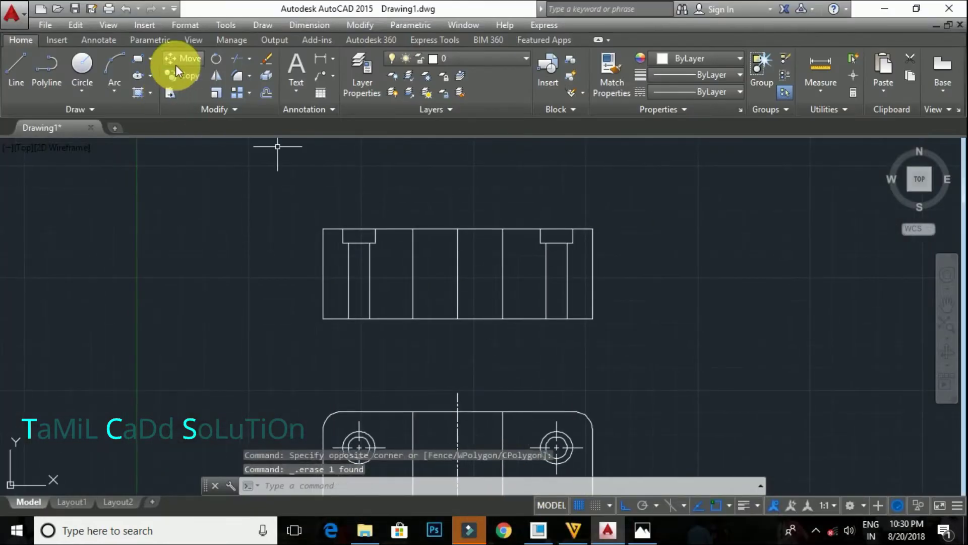
# Draw a start-centre-end semicircular arc across the top centre of the front view
pyautogui.click(117, 104)
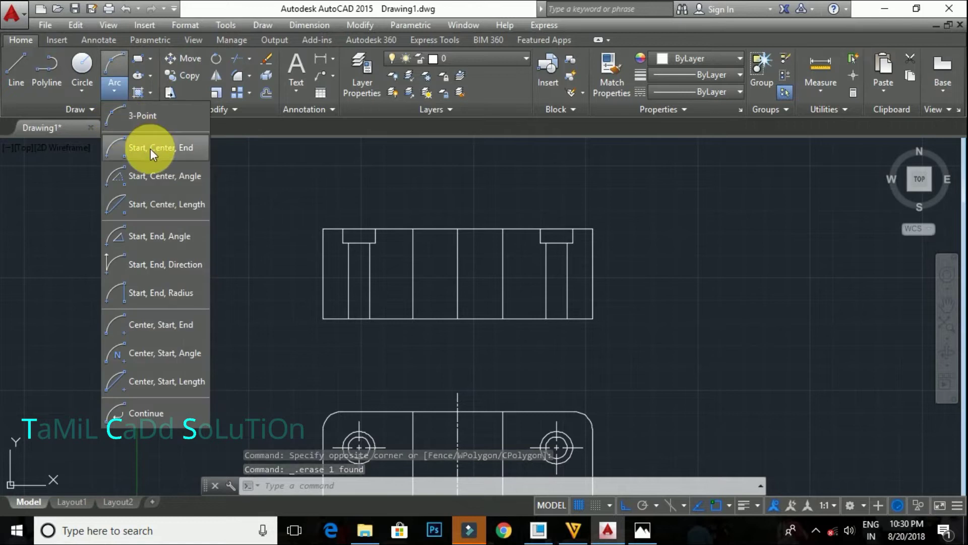
pyautogui.click(148, 147)
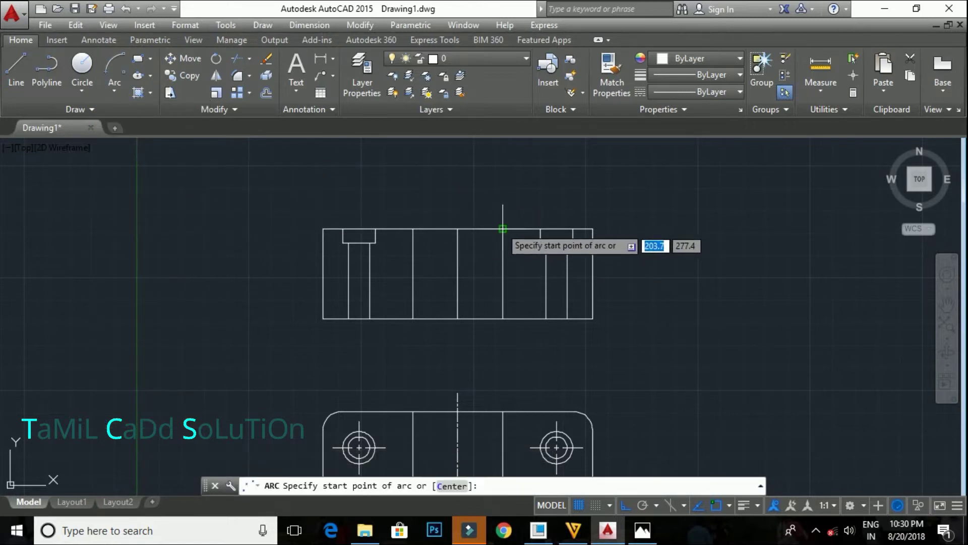
pyautogui.click(503, 228)
pyautogui.click(458, 229)
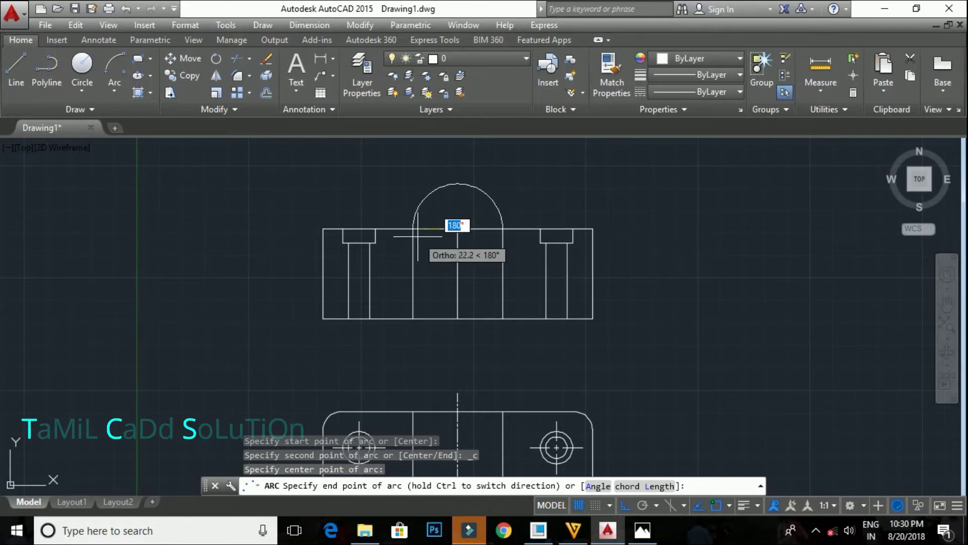
pyautogui.press('Escape')
pyautogui.click(111, 71)
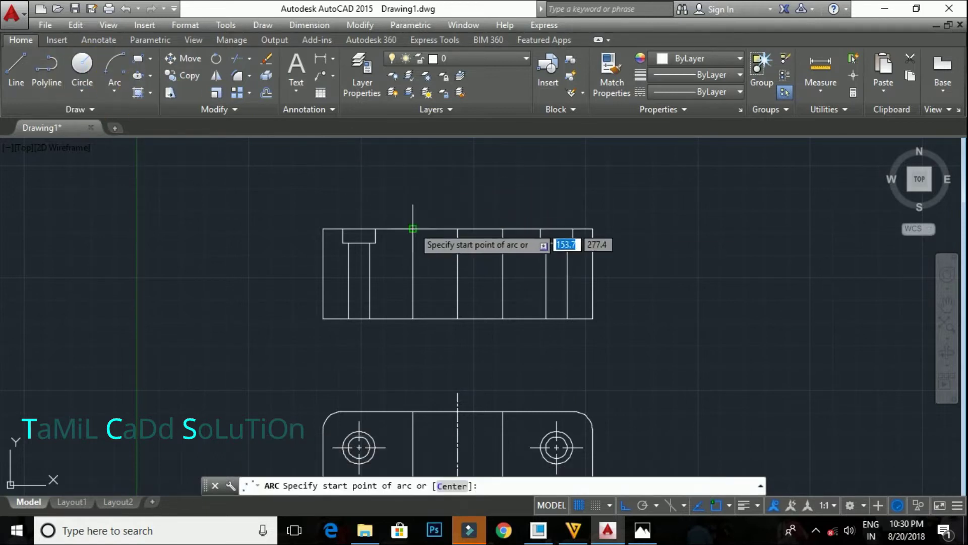
pyautogui.click(413, 229)
pyautogui.click(457, 229)
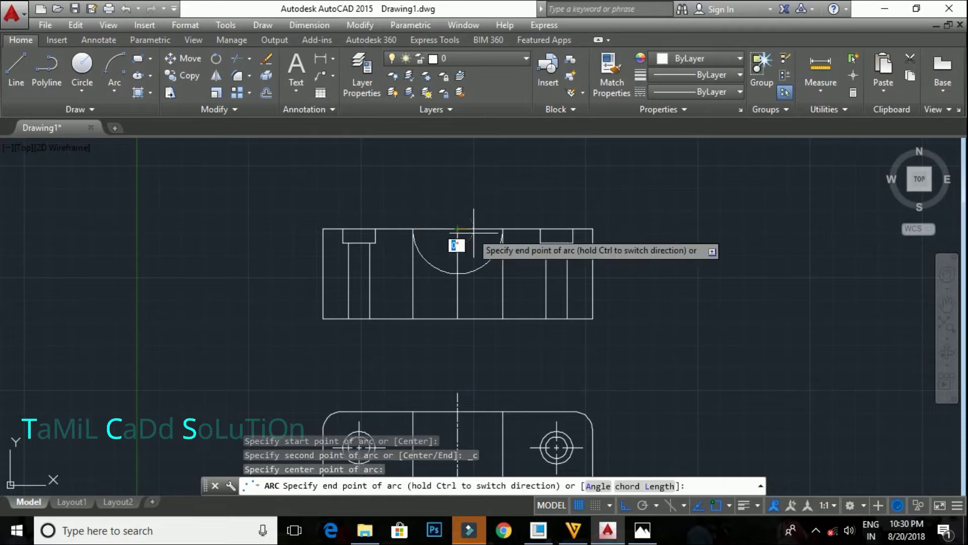
pyautogui.click(502, 229)
pyautogui.press('Escape')
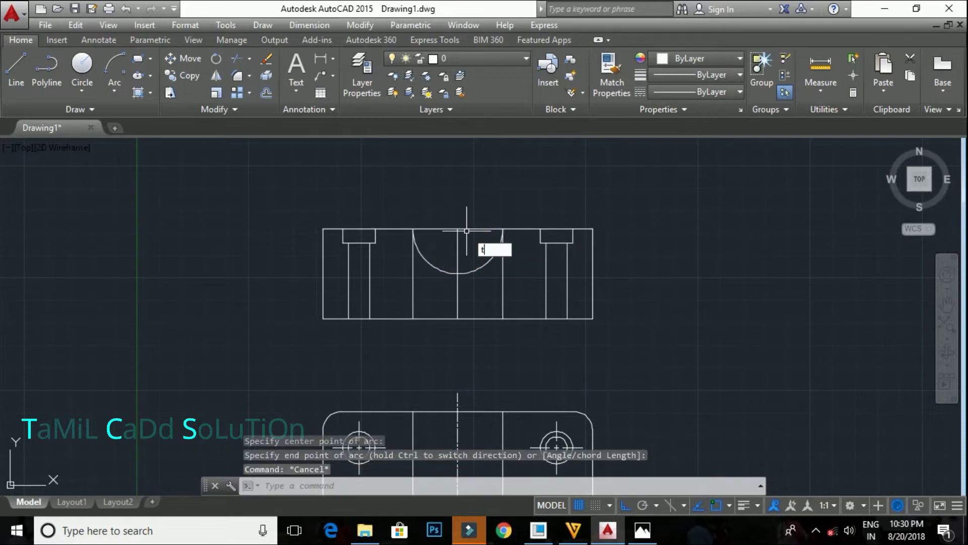
# Trim the centre line and top edge inside the arc and delete the leftover centre line
pyautogui.write('r')
pyautogui.press('Return')
pyautogui.press('Return')
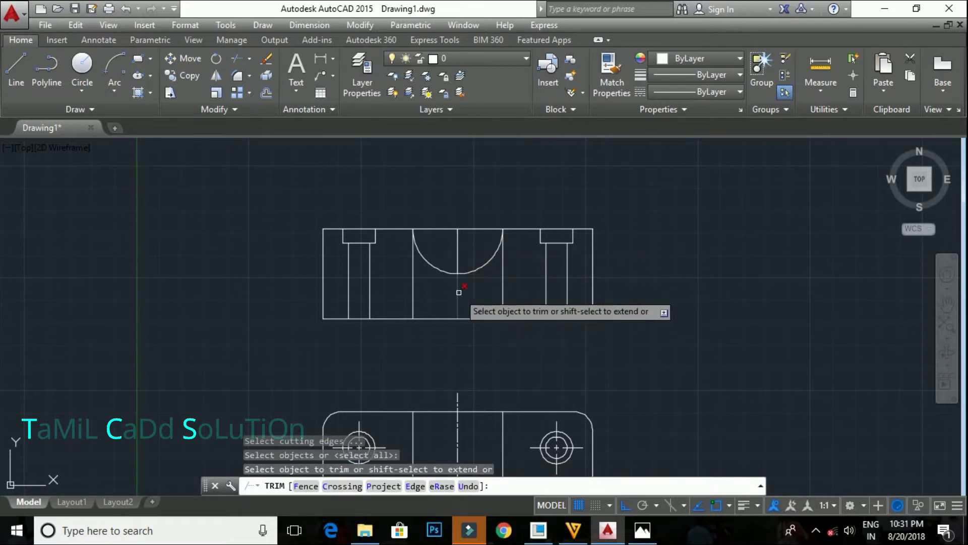
pyautogui.click(459, 291)
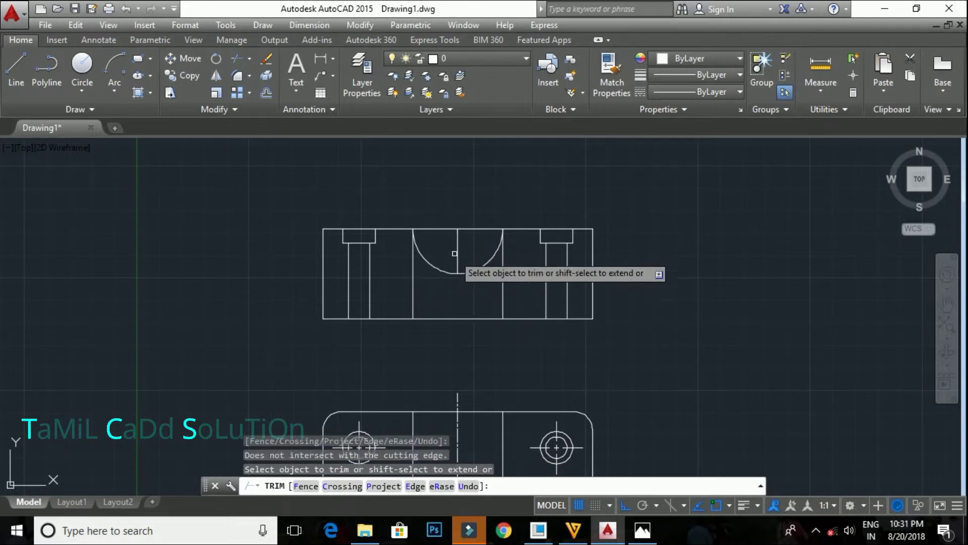
pyautogui.click(436, 229)
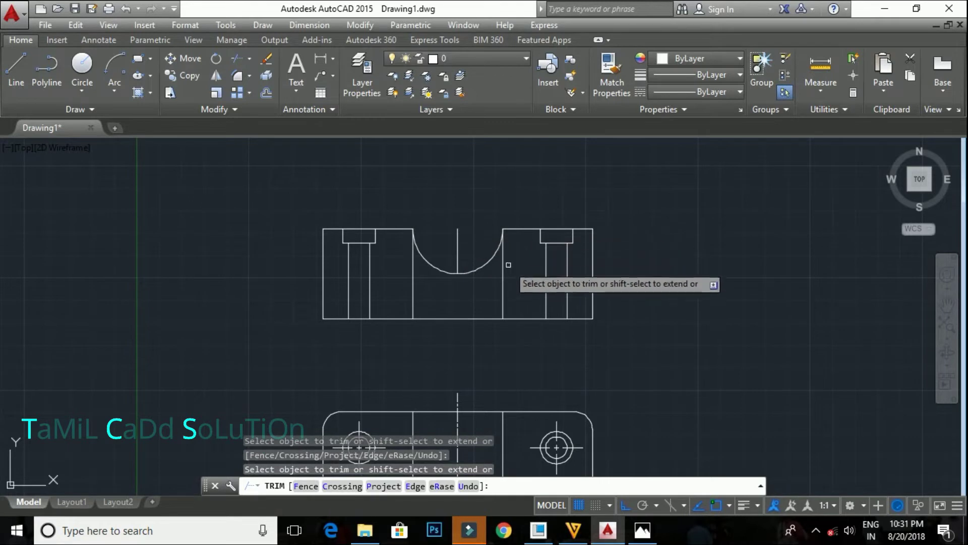
pyautogui.press('Escape')
pyautogui.click(465, 228)
pyautogui.click(444, 240)
pyautogui.press('Delete')
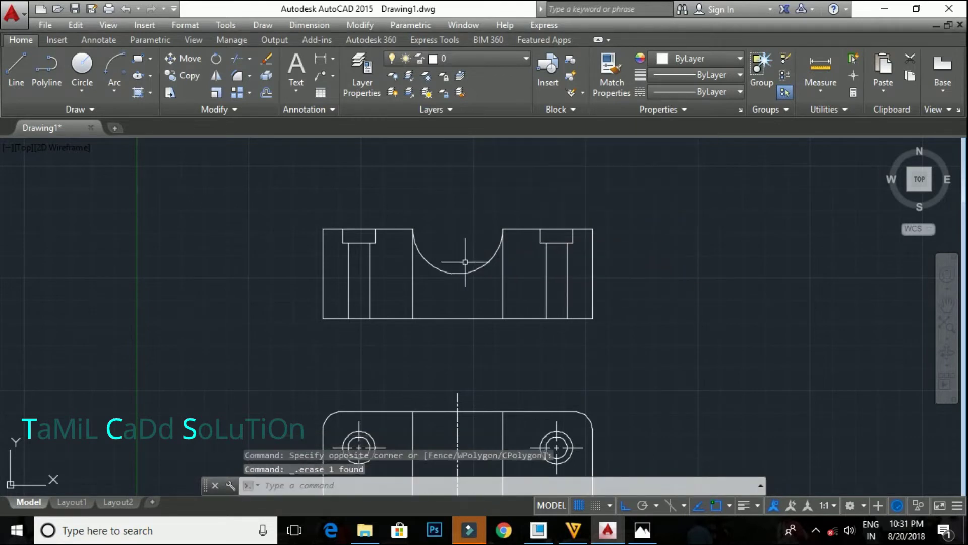
pyautogui.scroll(-2, 408, 276)
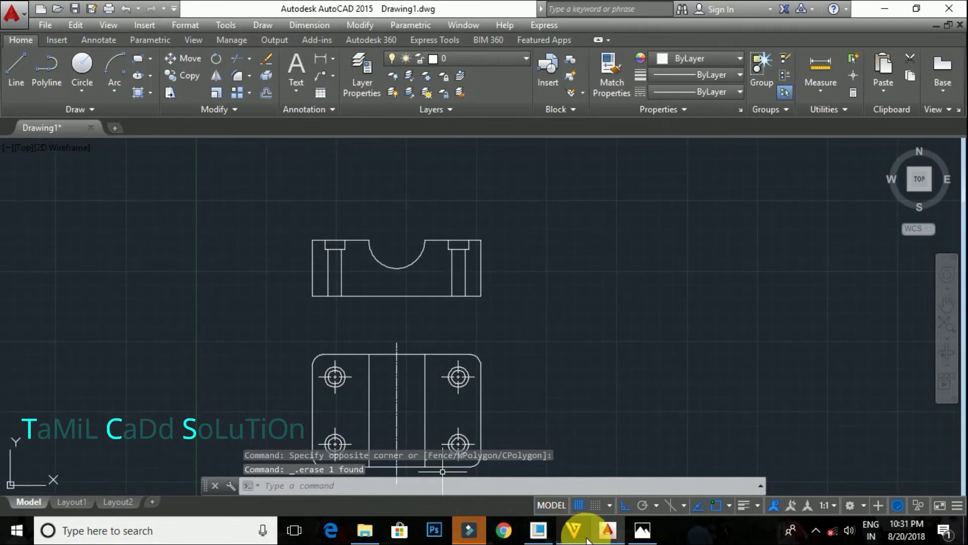
pyautogui.click(638, 539)
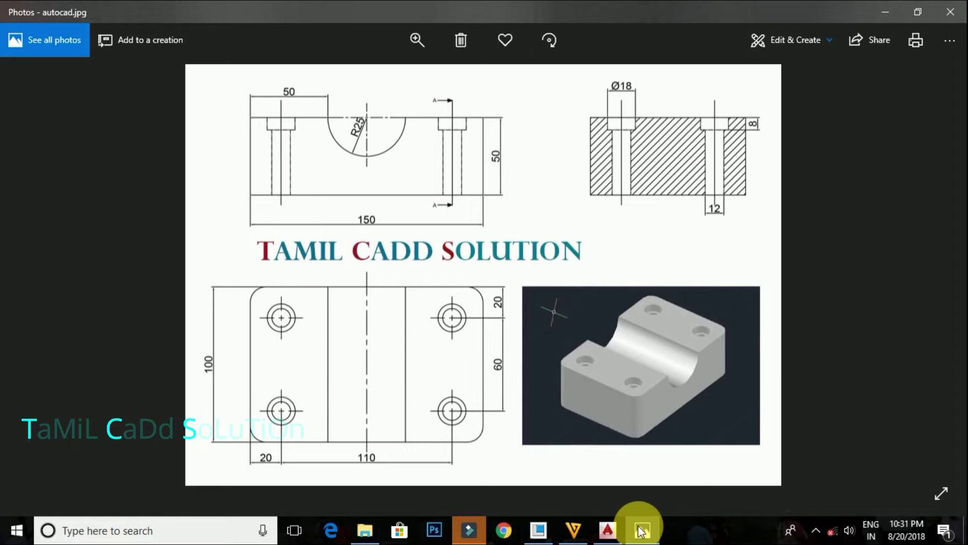
pyautogui.click(640, 531)
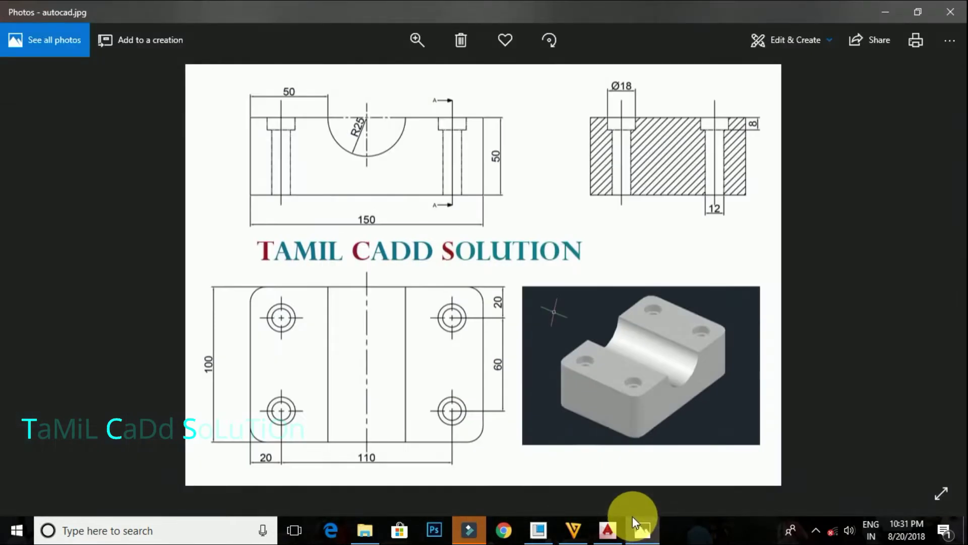
pyautogui.click(885, 13)
pyautogui.scroll(4, 337, 279)
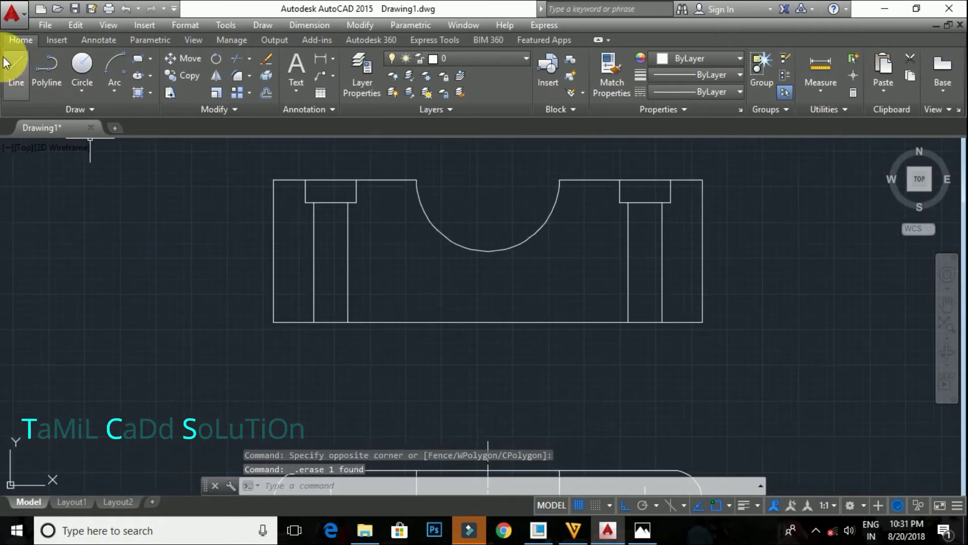
# Break the front view's top edge at two points with Break at Point
pyautogui.click(15, 66)
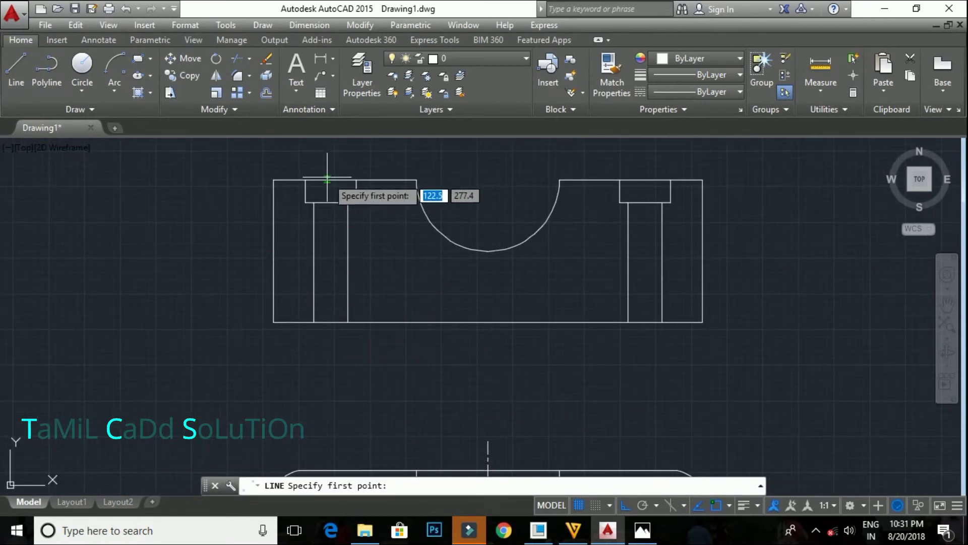
pyautogui.press('Escape')
pyautogui.click(212, 109)
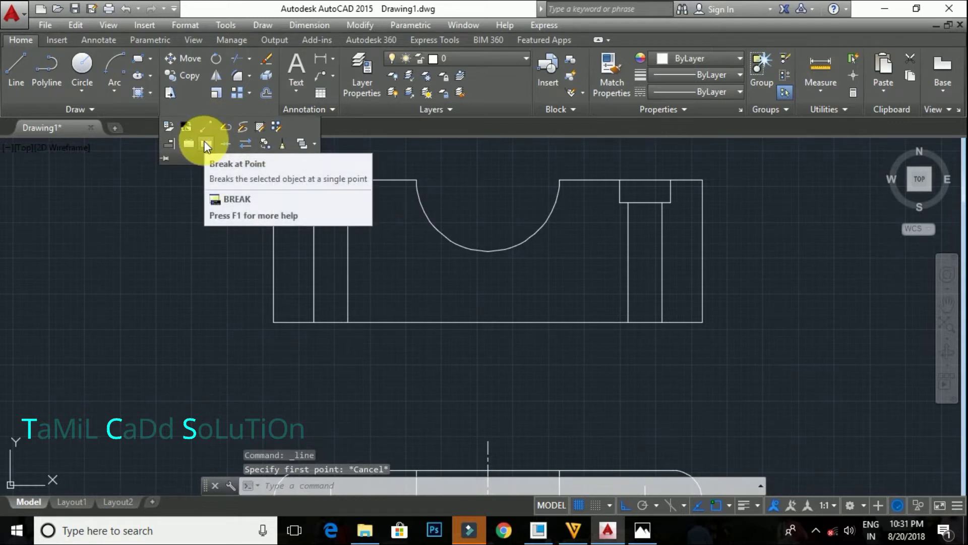
pyautogui.click(207, 144)
pyautogui.click(313, 178)
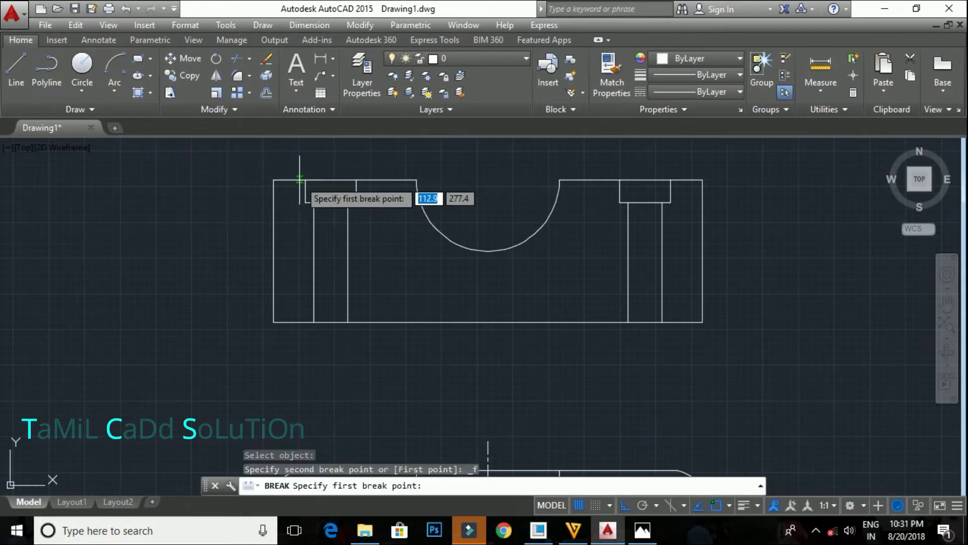
pyautogui.click(305, 179)
pyautogui.press('Return')
pyautogui.press('Escape')
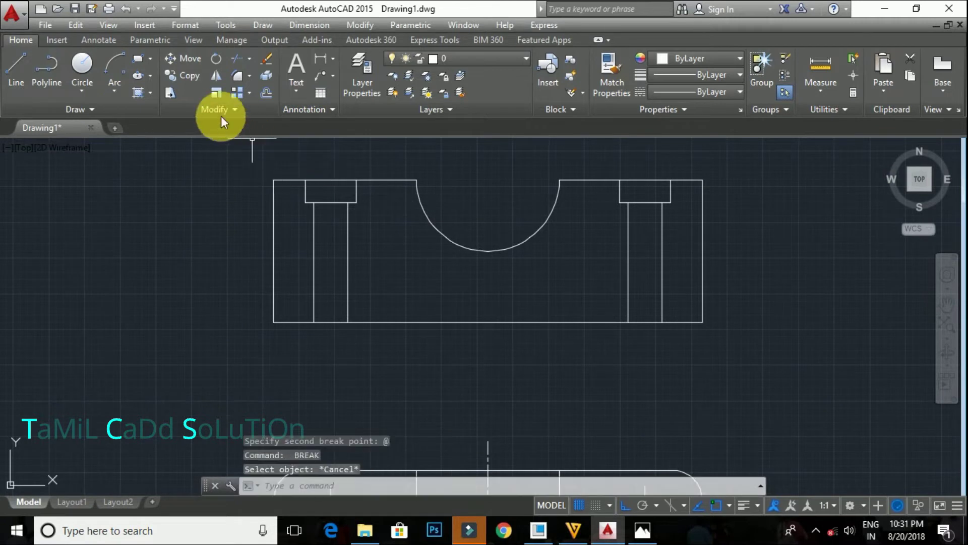
pyautogui.click(222, 112)
pyautogui.click(207, 141)
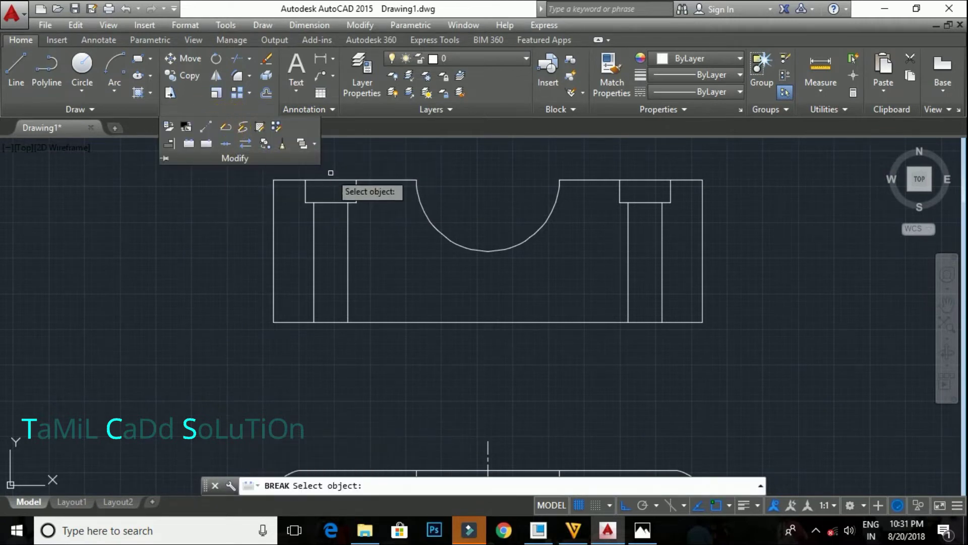
pyautogui.click(327, 180)
pyautogui.click(353, 180)
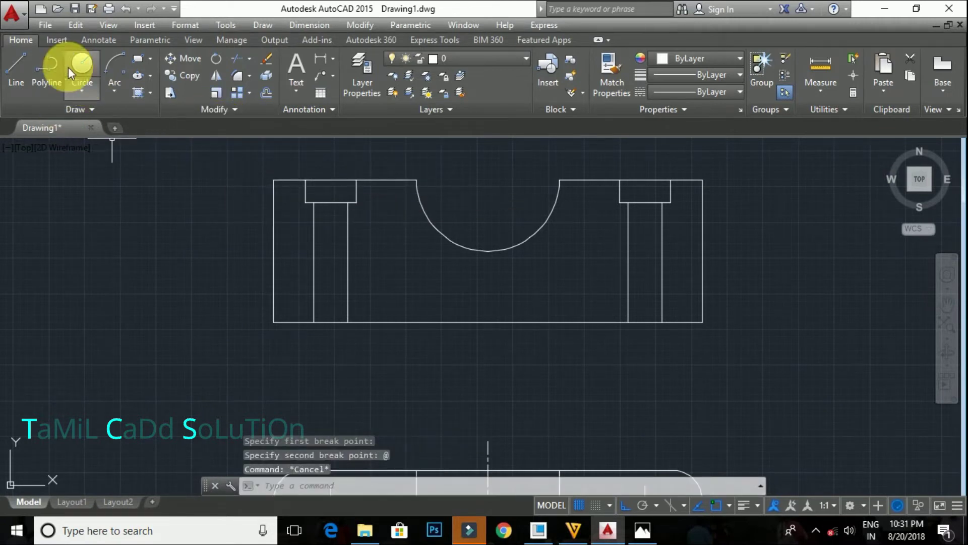
# Draw a vertical axis line through the left hole and a line joining the arc's ends
pyautogui.click(9, 79)
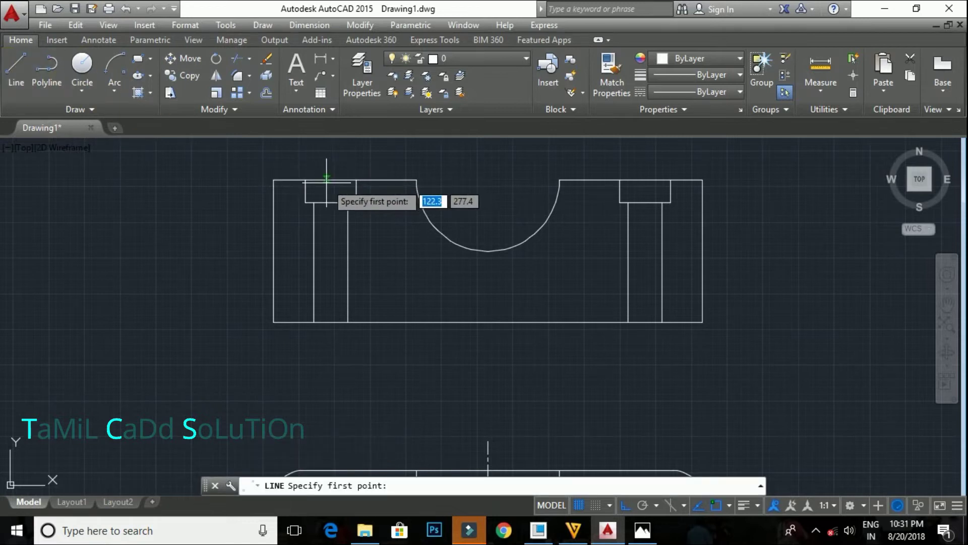
pyautogui.click(331, 161)
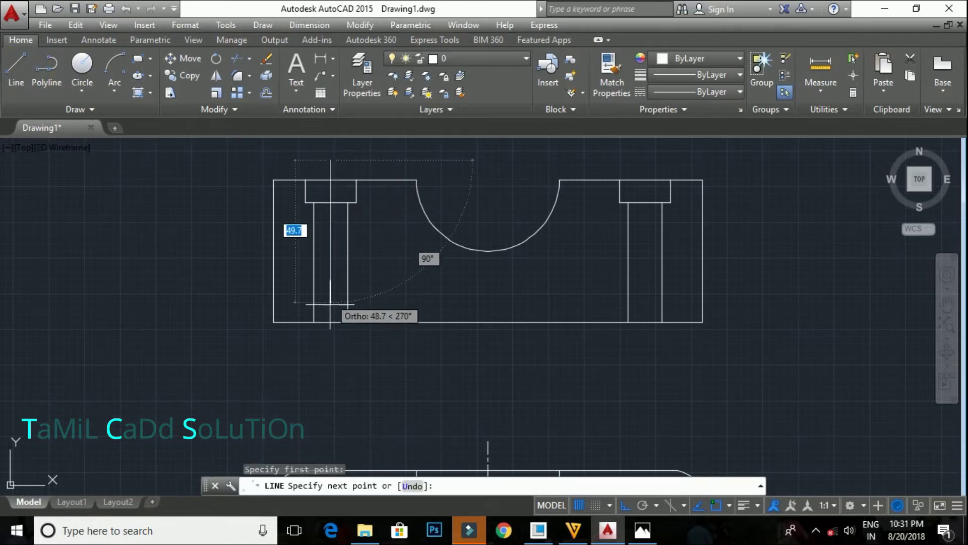
pyautogui.click(331, 348)
pyautogui.press('Escape')
pyautogui.moveTo(461, 274); pyautogui.dragTo(382, 312, button='middle')
pyautogui.click(15, 66)
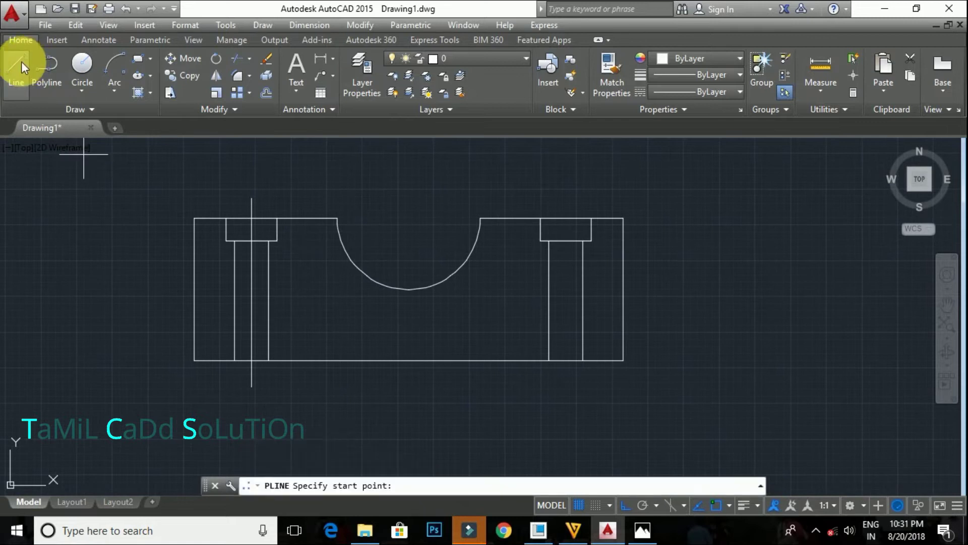
pyautogui.click(337, 218)
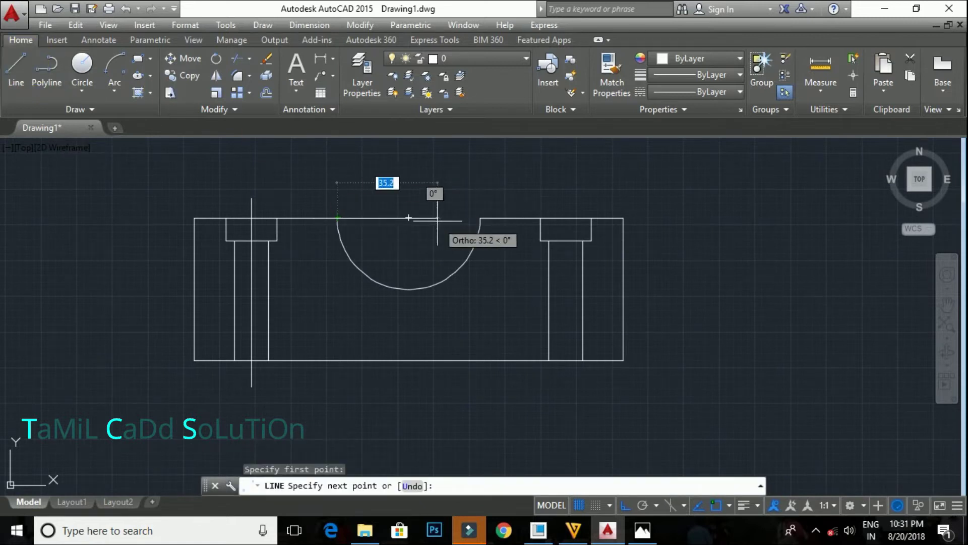
pyautogui.click(479, 217)
pyautogui.press('Escape')
pyautogui.moveTo(499, 231); pyautogui.dragTo(428, 221, button='middle')
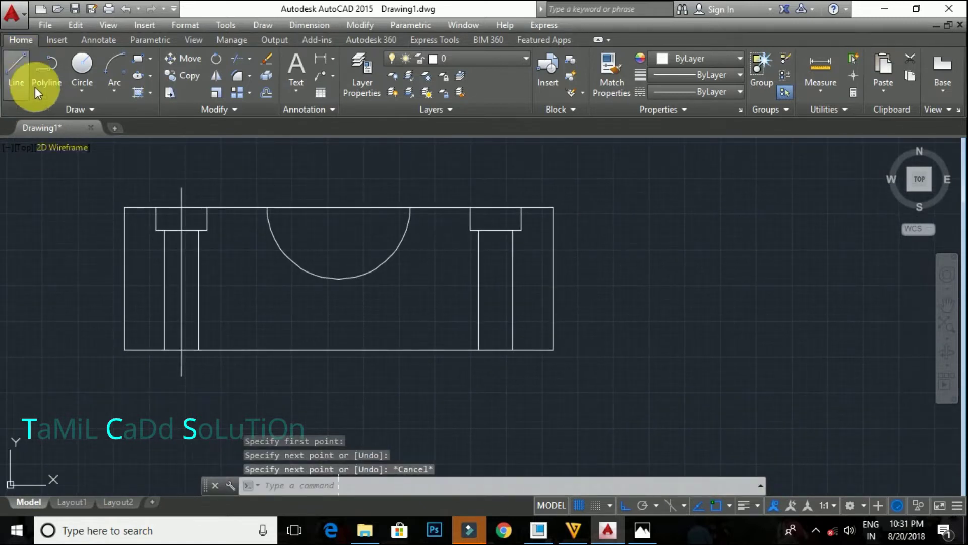
# Split the top edge at both arc ends, then select the left hole's axis line
pyautogui.click(170, 108)
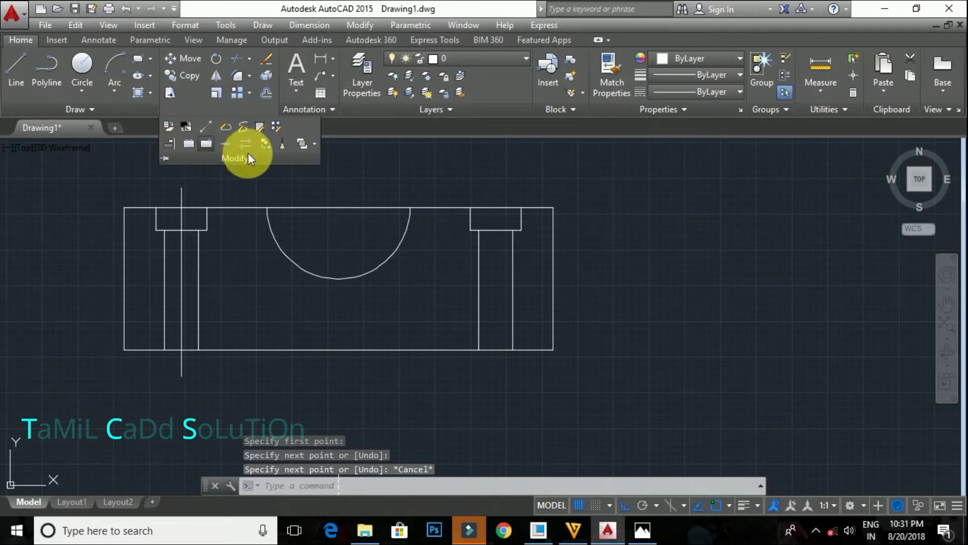
pyautogui.click(462, 207)
pyautogui.click(469, 207)
pyautogui.press('Return')
pyautogui.press('Escape')
pyautogui.click(235, 109)
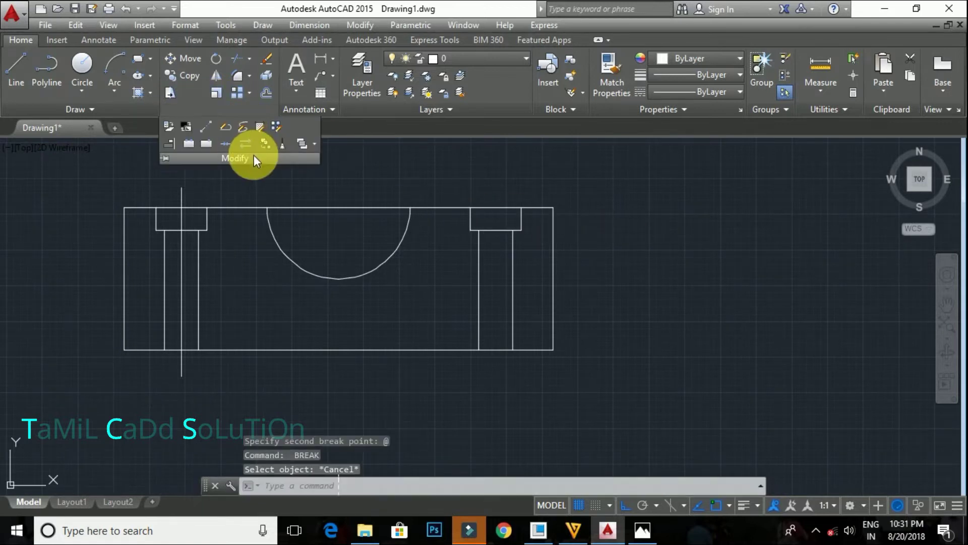
pyautogui.click(205, 136)
pyautogui.click(495, 208)
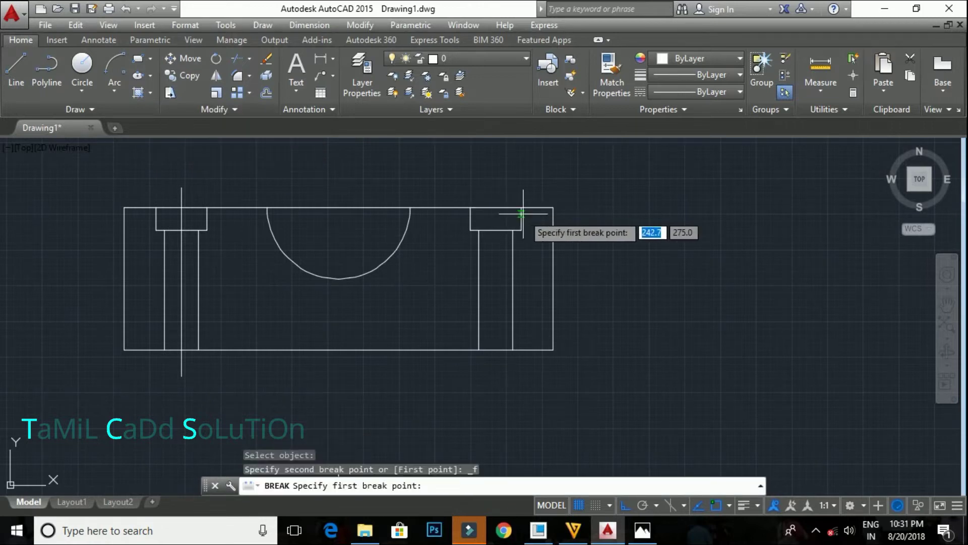
pyautogui.click(16, 68)
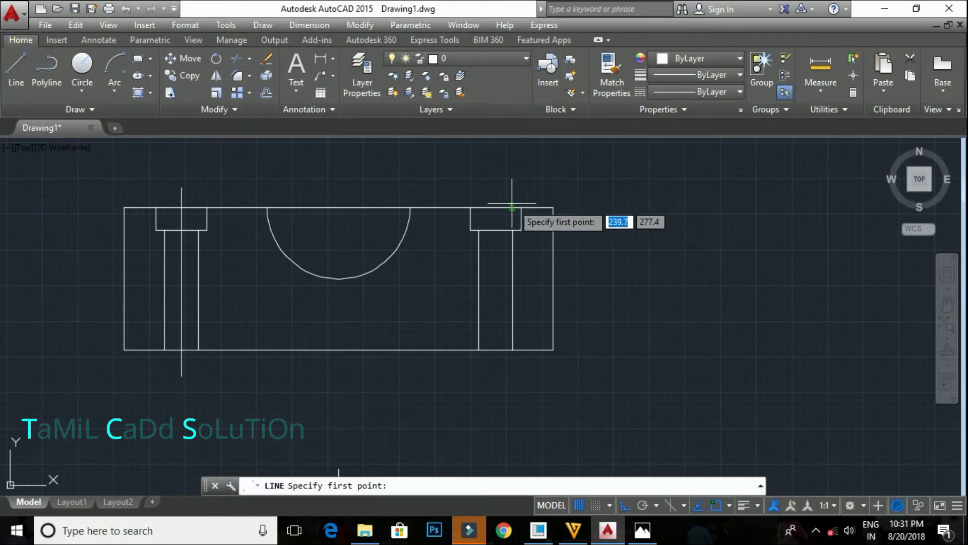
pyautogui.press('Escape')
pyautogui.click(202, 191)
pyautogui.click(176, 191)
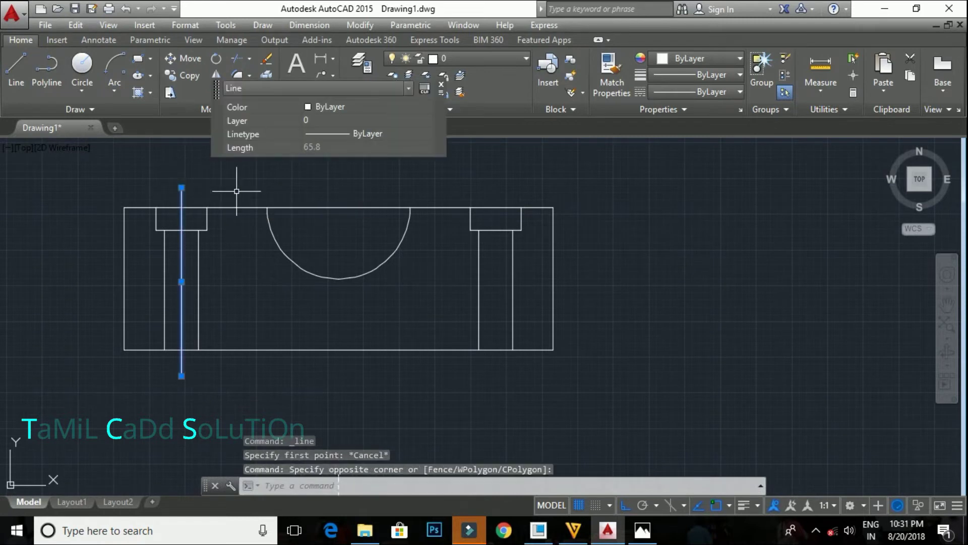
# Give the left hole's axis line the CENTER2 linetype
pyautogui.click(737, 91)
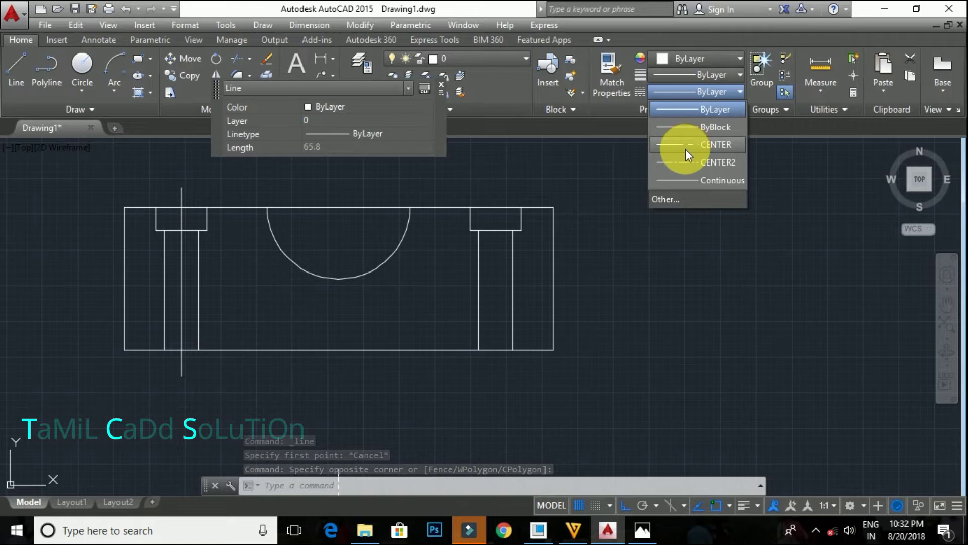
pyautogui.click(685, 150)
pyautogui.press('Escape')
pyautogui.scroll(2, 162, 234)
pyautogui.scroll(5, 203, 212)
pyautogui.scroll(3, 202, 213)
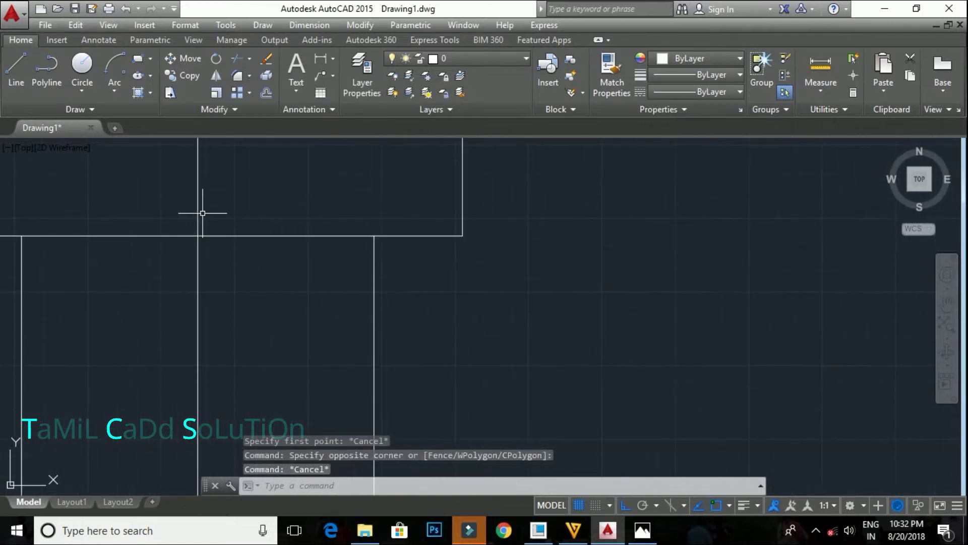
pyautogui.scroll(-5, 202, 212)
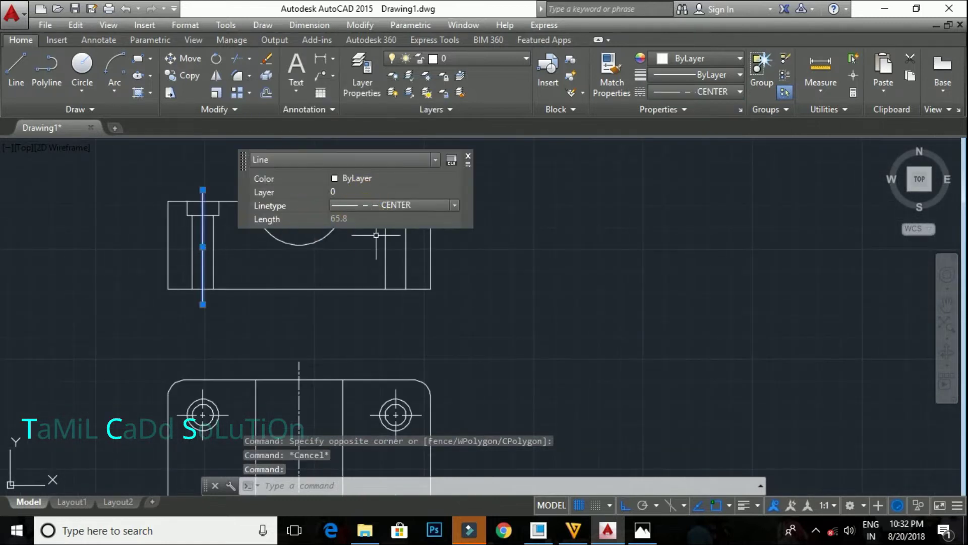
pyautogui.click(374, 205)
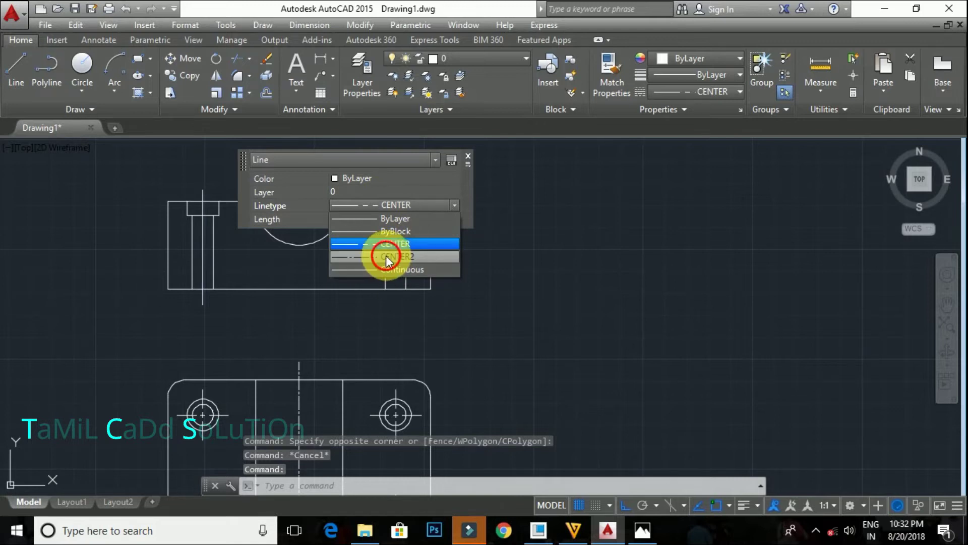
pyautogui.click(386, 256)
pyautogui.scroll(2, 199, 237)
pyautogui.moveTo(252, 261); pyautogui.dragTo(332, 196, button='middle')
pyautogui.press('Escape')
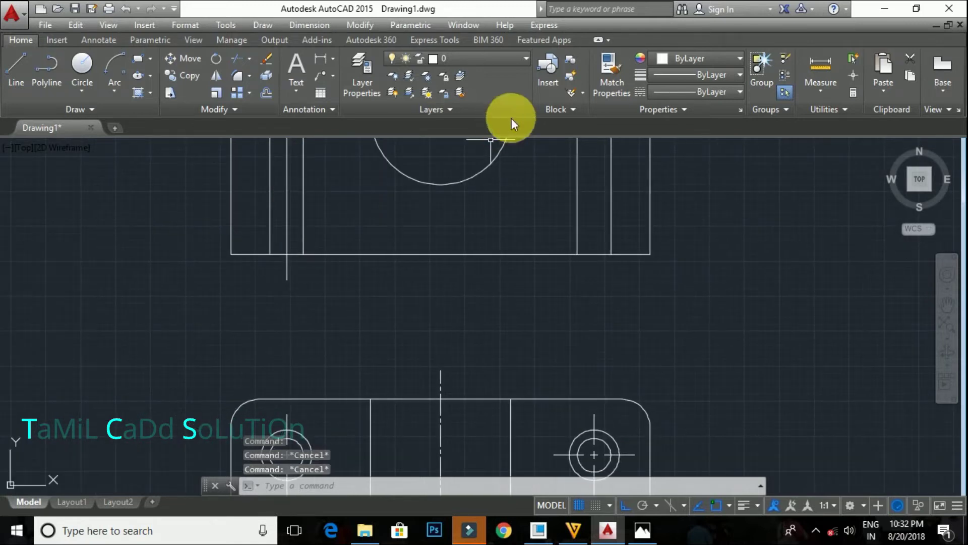
# Copy the CENTER2 axis line onto the right hole's axis
pyautogui.click(620, 70)
pyautogui.click(441, 384)
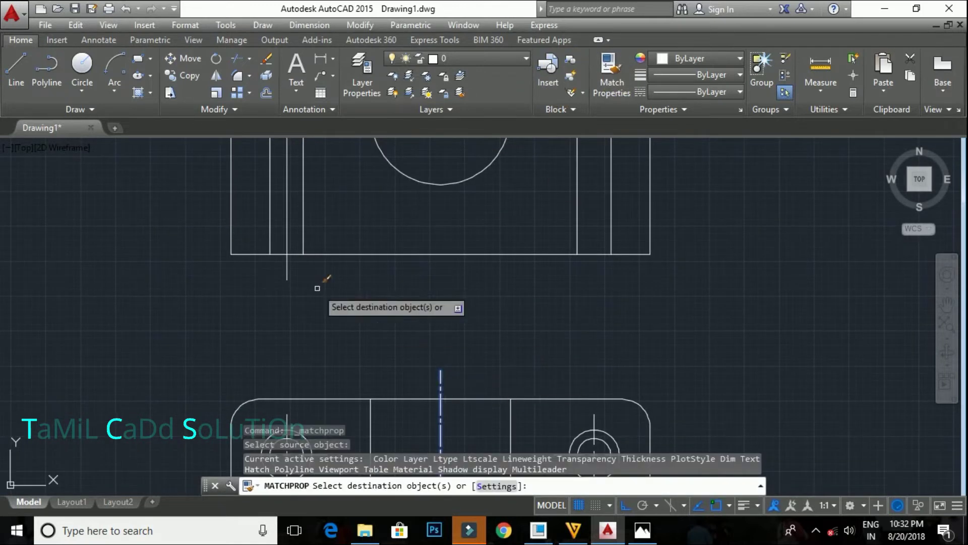
pyautogui.scroll(-2, 298, 265)
pyautogui.scroll(-2, 328, 302)
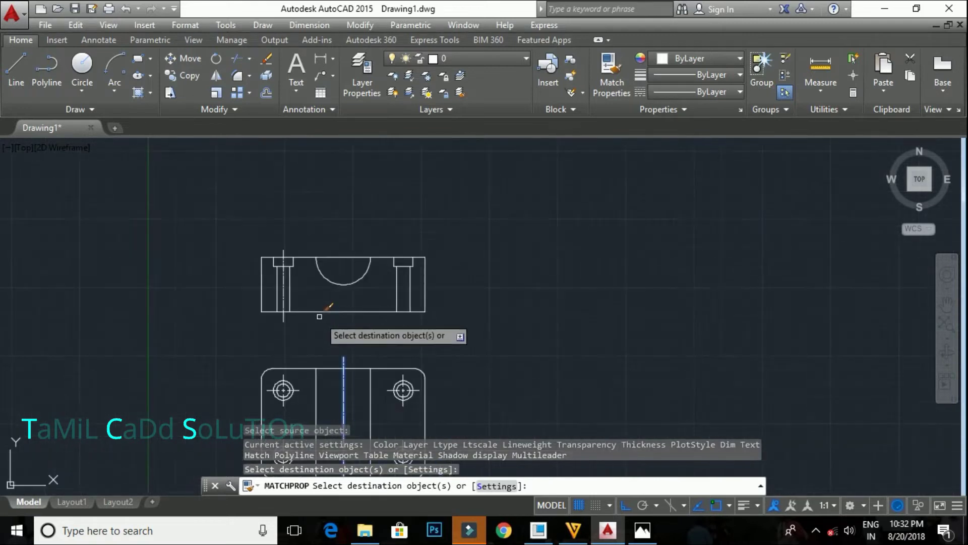
pyautogui.press('Escape')
pyautogui.click(294, 282)
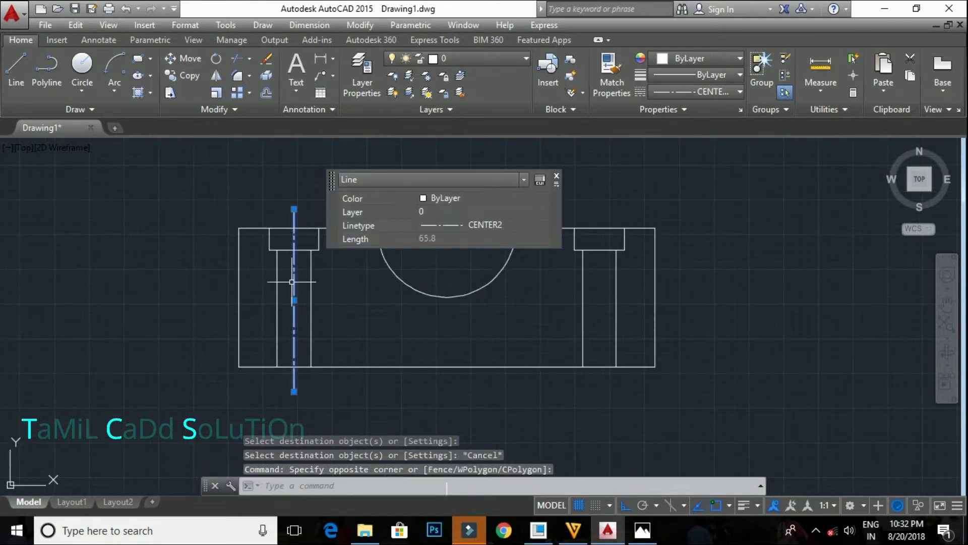
pyautogui.write('co')
pyautogui.press('Return')
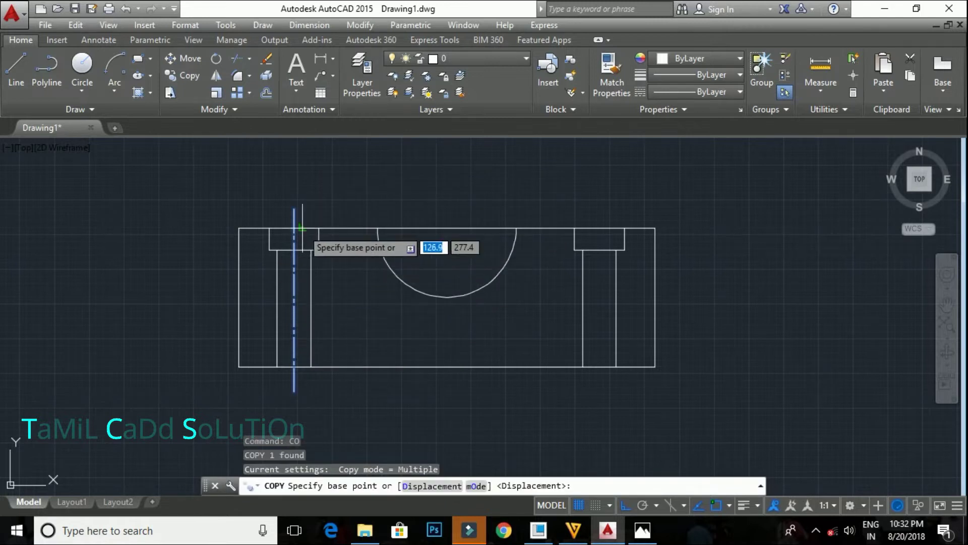
pyautogui.click(298, 222)
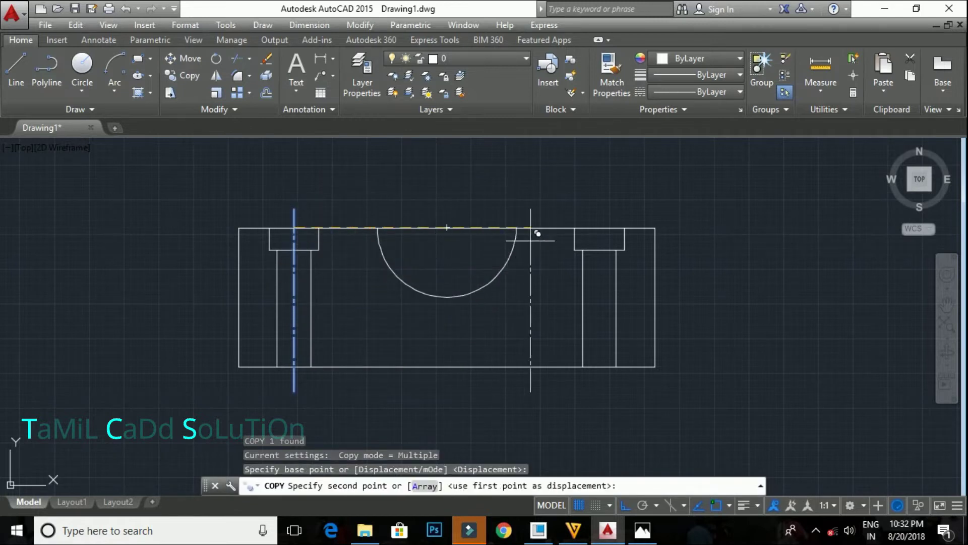
pyautogui.click(600, 227)
pyautogui.press('Escape')
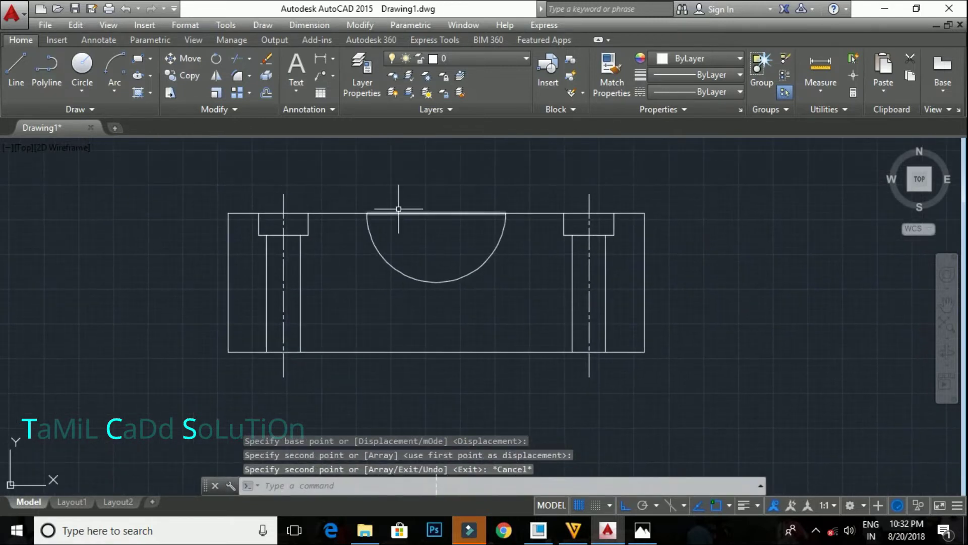
# Match the centre-line style onto the top edge over the groove and both holes' edge lines
pyautogui.click(625, 78)
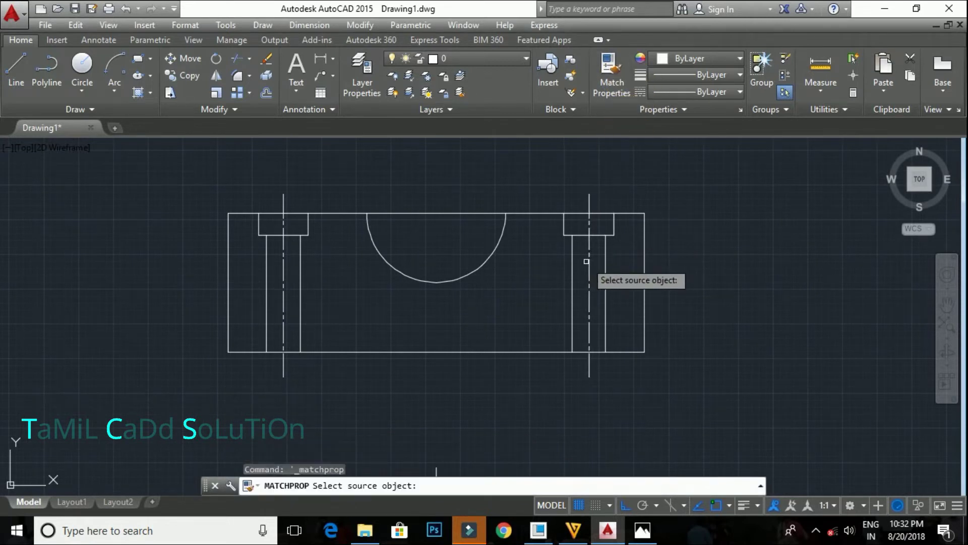
pyautogui.click(587, 262)
pyautogui.click(434, 213)
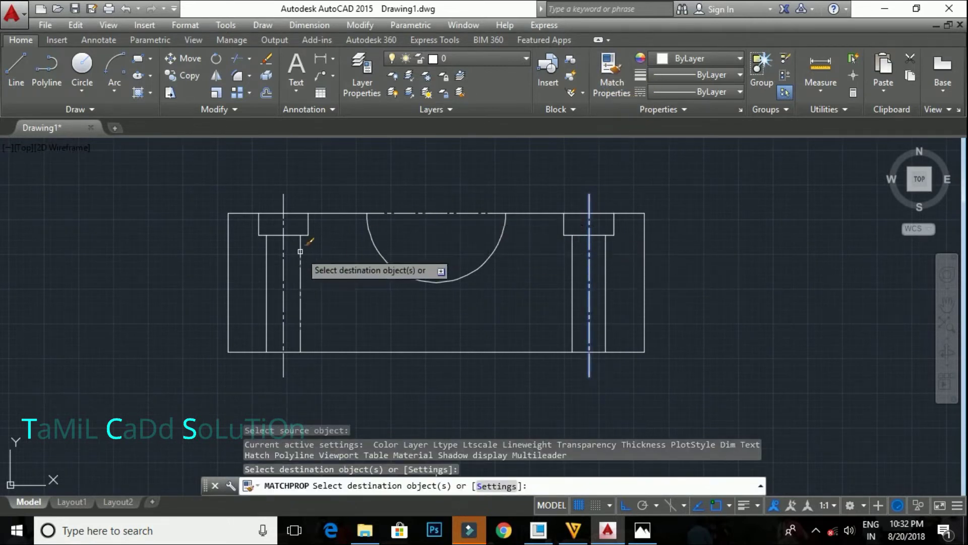
pyautogui.click(308, 234)
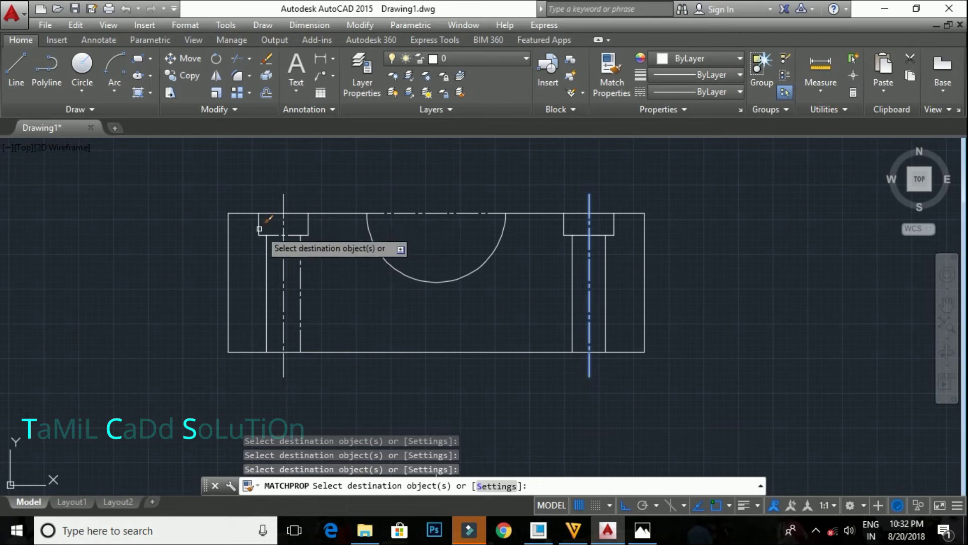
pyautogui.click(259, 228)
pyautogui.click(232, 197)
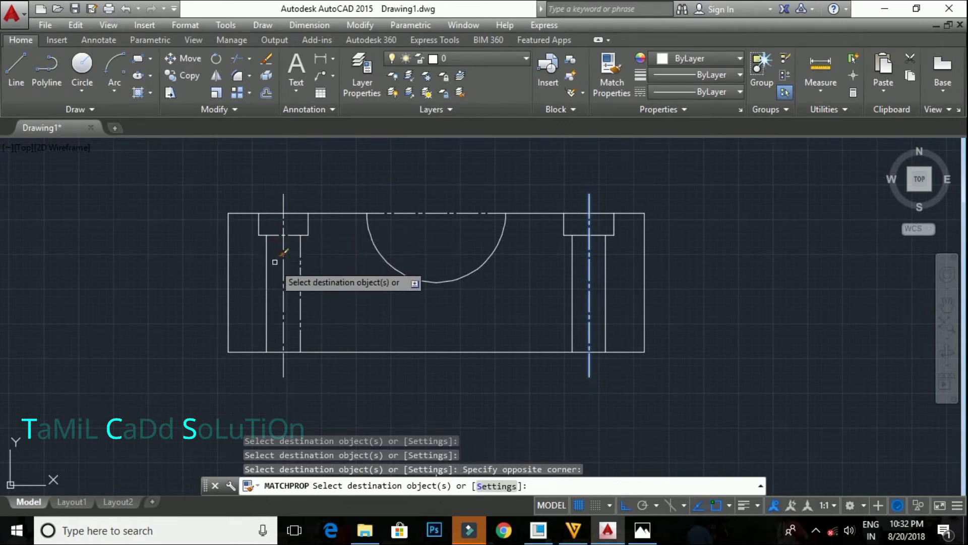
pyautogui.click(266, 246)
pyautogui.click(281, 229)
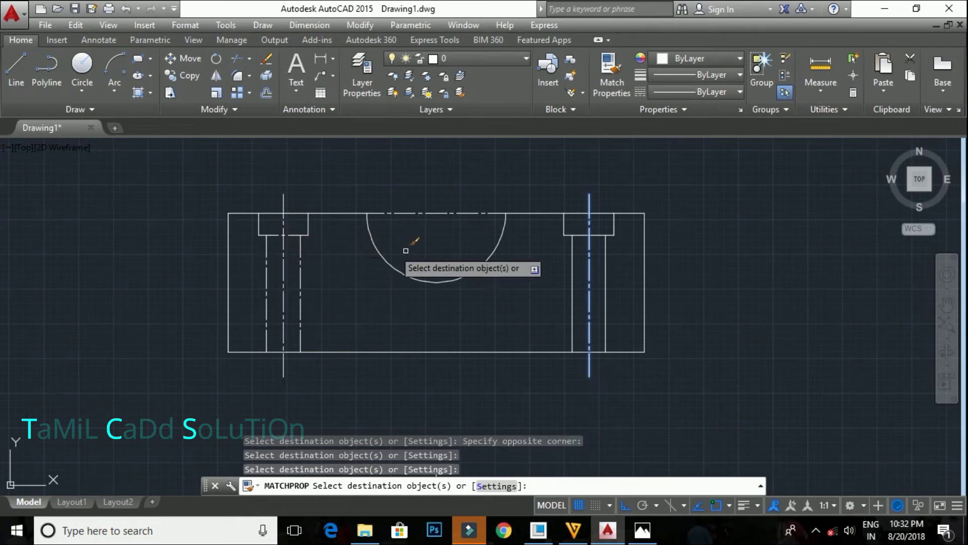
pyautogui.click(617, 270)
pyautogui.click(554, 222)
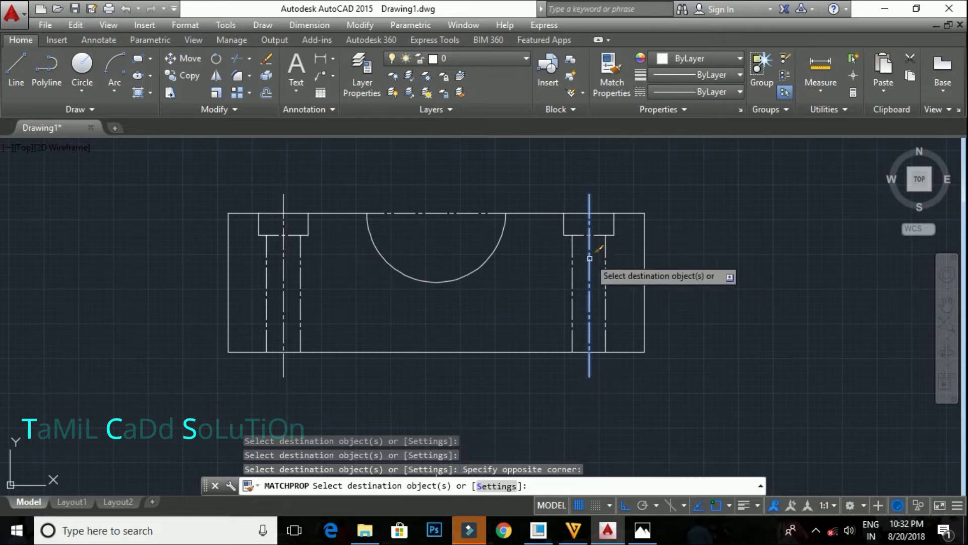
pyautogui.click(565, 225)
pyautogui.press('Escape')
pyautogui.press('Escape')
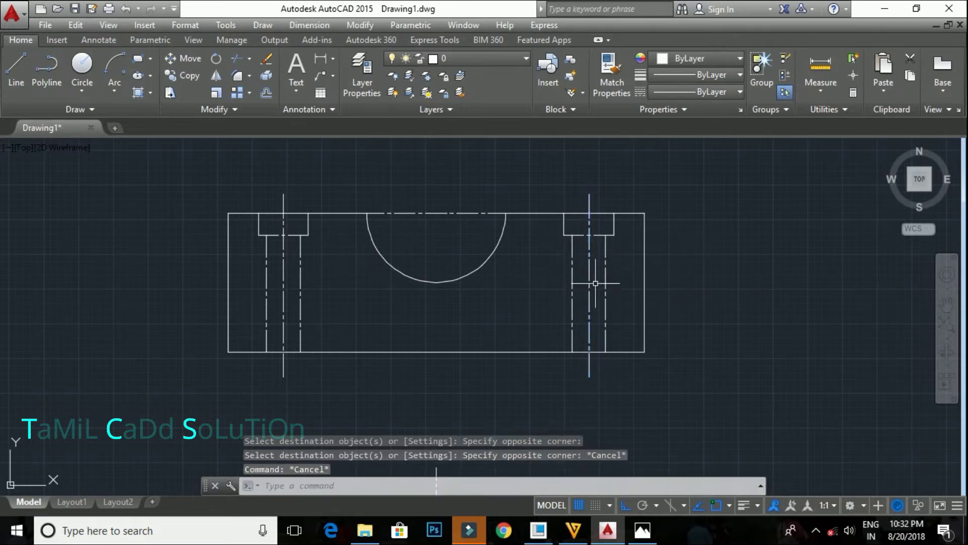
pyautogui.scroll(-2, 508, 242)
pyautogui.scroll(-2, 493, 229)
pyautogui.moveTo(516, 259); pyautogui.dragTo(446, 264, button='middle')
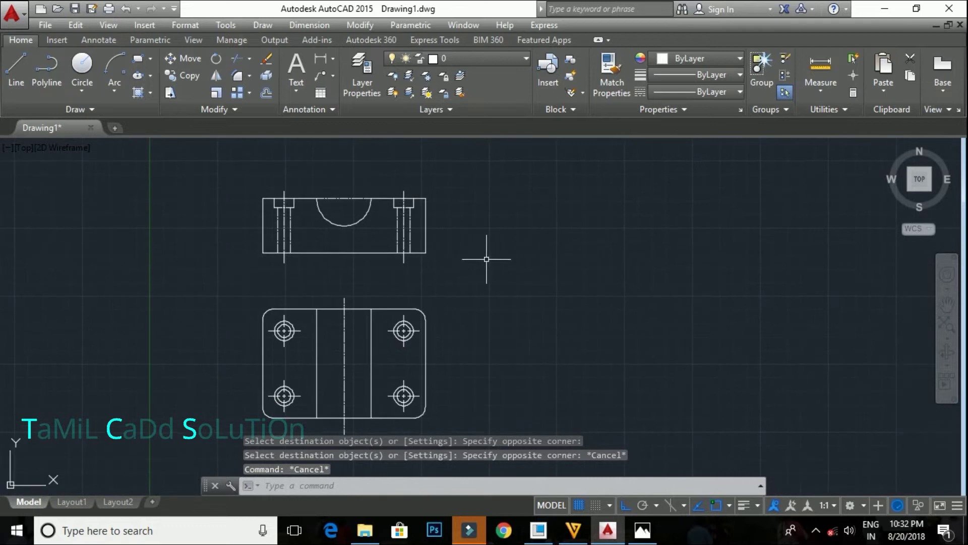
pyautogui.click(641, 529)
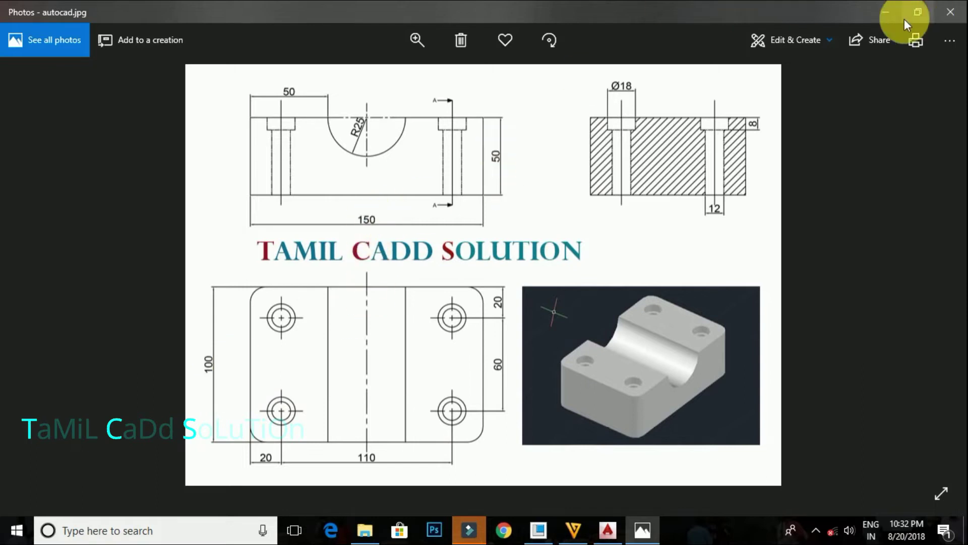
pyautogui.click(887, 19)
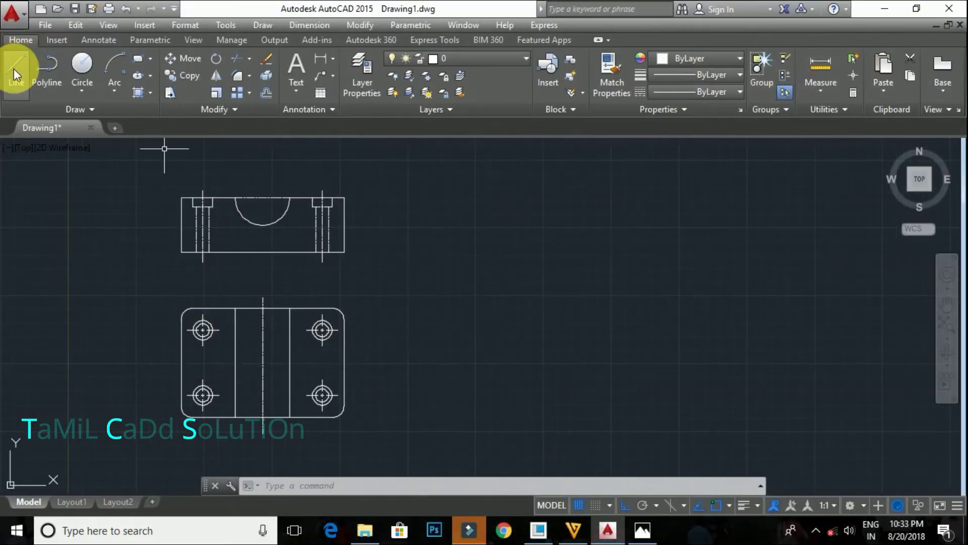
# Project horizontal construction lines from the front view's bottom and top edges
pyautogui.write('cl')
pyautogui.press('BackSpace')
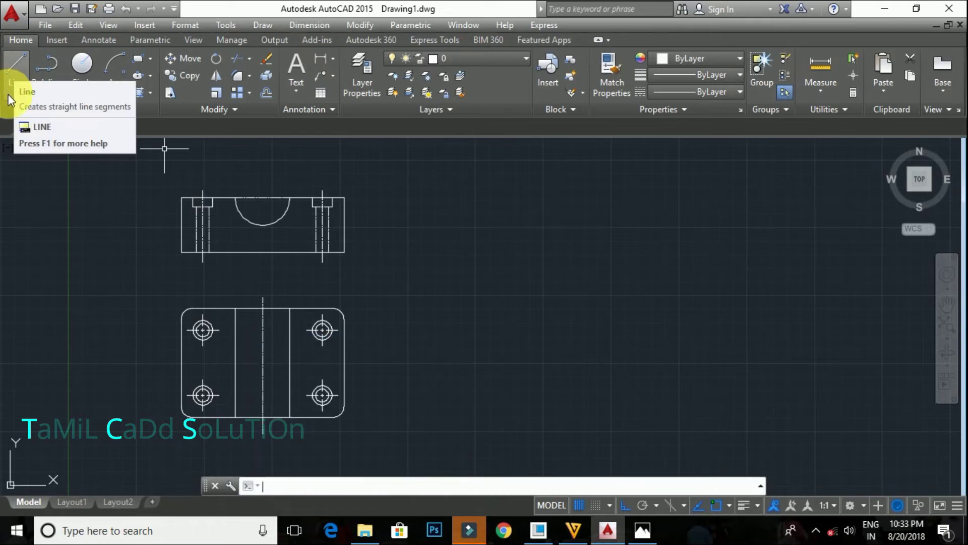
pyautogui.write('xl')
pyautogui.press('Return')
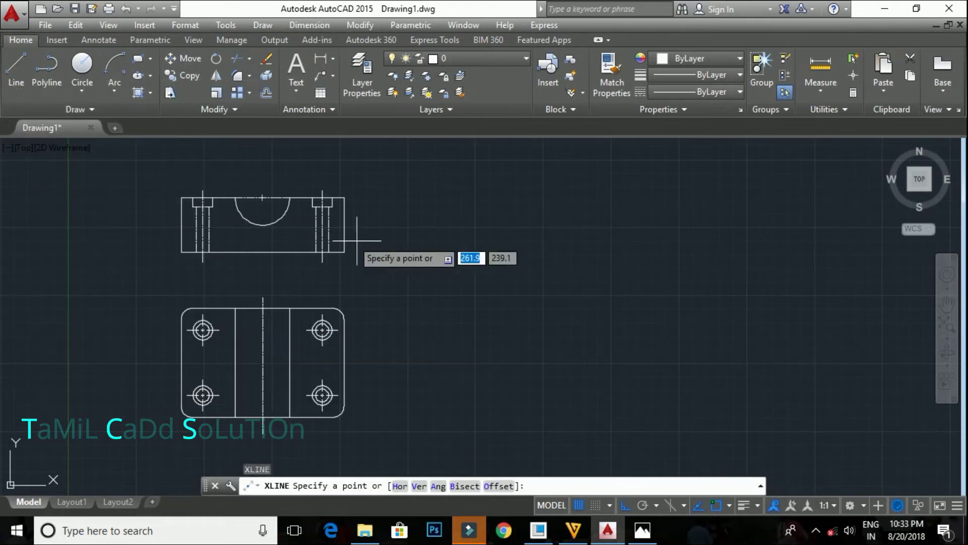
pyautogui.click(285, 252)
pyautogui.click(364, 252)
pyautogui.press('Escape')
pyautogui.press('Return')
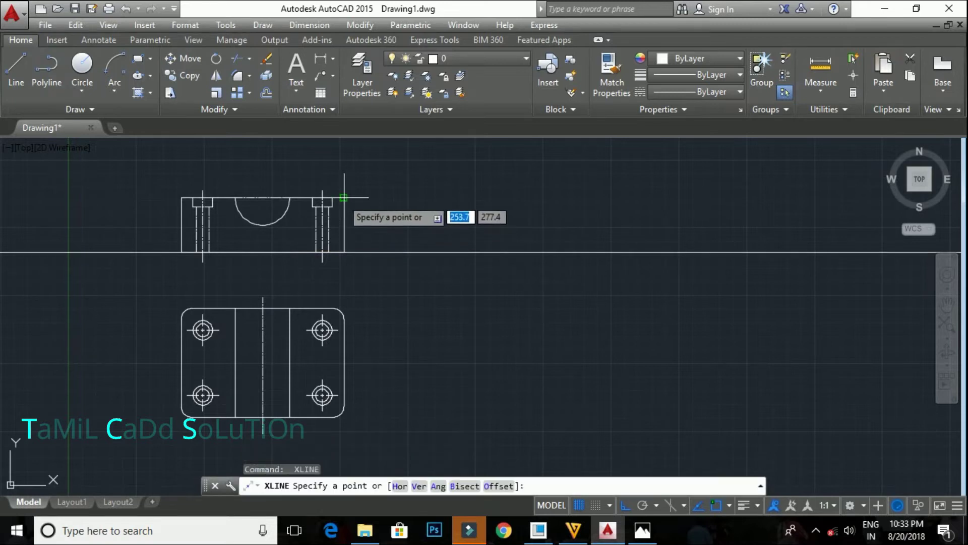
pyautogui.click(343, 197)
pyautogui.click(430, 194)
pyautogui.press('Escape')
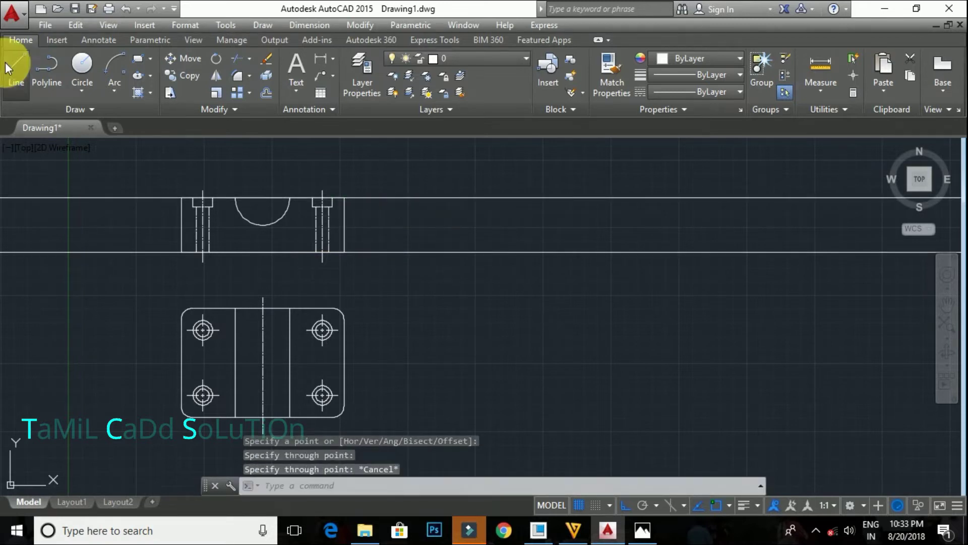
# Draw a vertical line between the two projection lines beside the front view
pyautogui.click(10, 68)
pyautogui.click(430, 252)
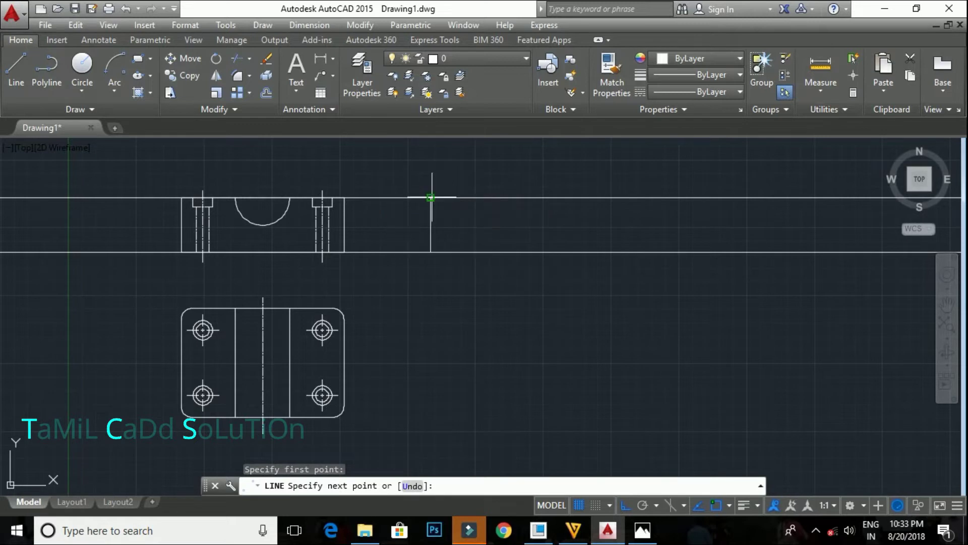
pyautogui.click(430, 197)
pyautogui.press('Escape')
pyautogui.click(465, 221)
pyautogui.click(412, 218)
pyautogui.write('c')
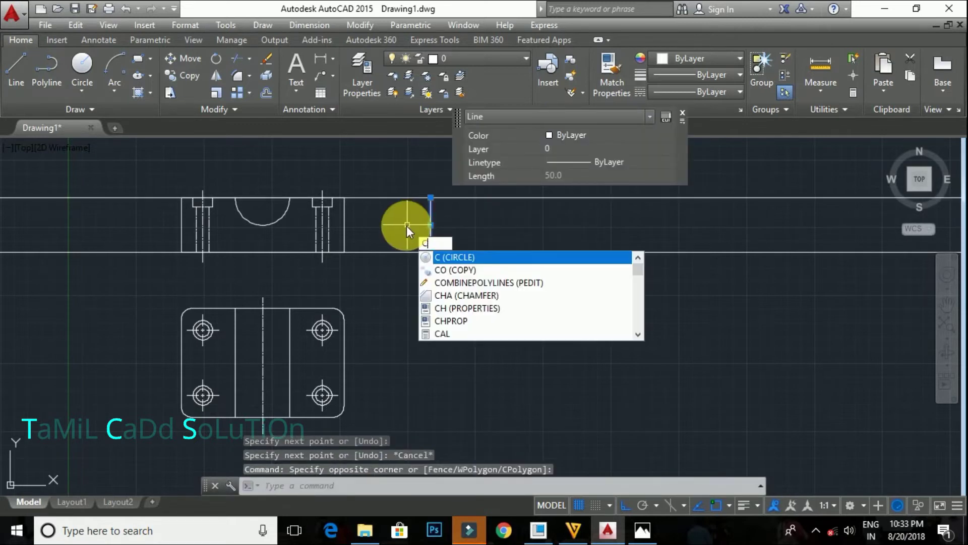
# Offset the vertical line 100 units to the right
pyautogui.press('BackSpace')
pyautogui.write('o')
pyautogui.press('Return')
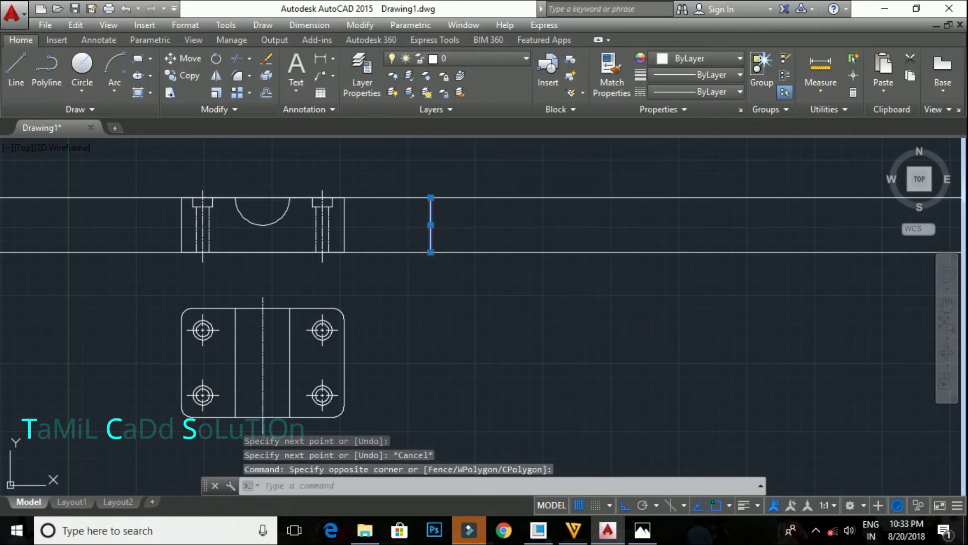
pyautogui.write('5')
pyautogui.press('BackSpace')
pyautogui.write('100')
pyautogui.press('Return')
pyautogui.click(429, 225)
pyautogui.click(541, 220)
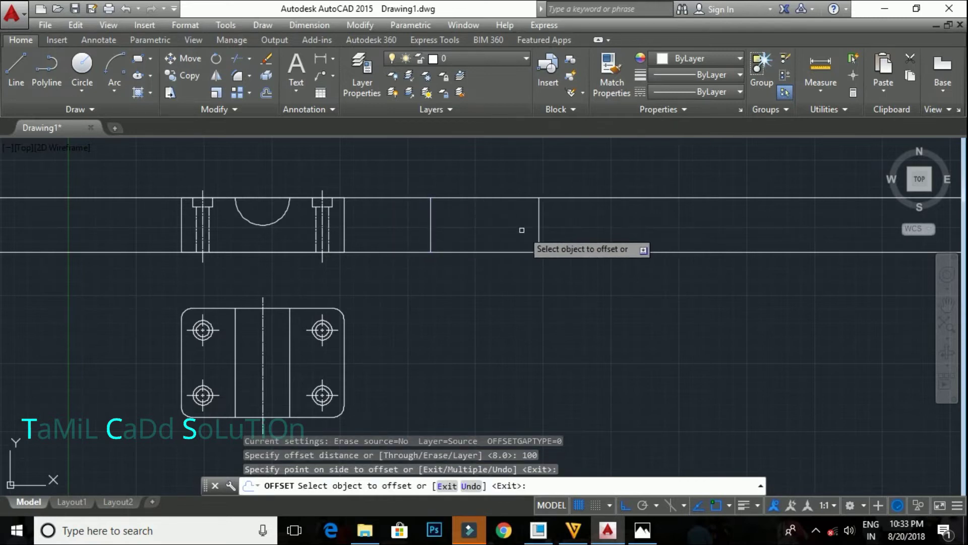
pyautogui.press('Escape')
# Trim the projection lines to the rectangle and delete the leftover rays
pyautogui.write('r')
pyautogui.press('Return')
pyautogui.press('Return')
pyautogui.click(389, 257)
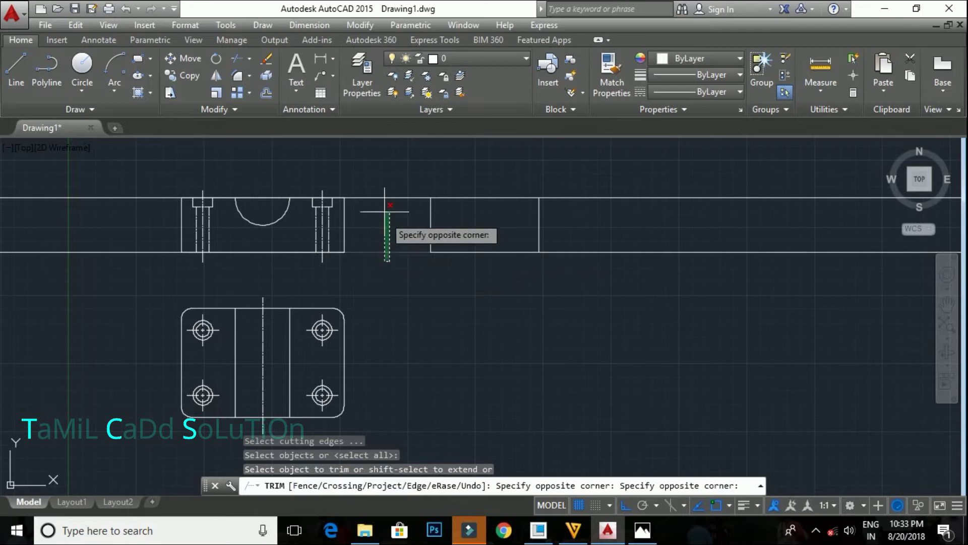
pyautogui.click(377, 210)
pyautogui.click(652, 283)
pyautogui.click(618, 198)
pyautogui.press('Escape')
pyautogui.click(138, 292)
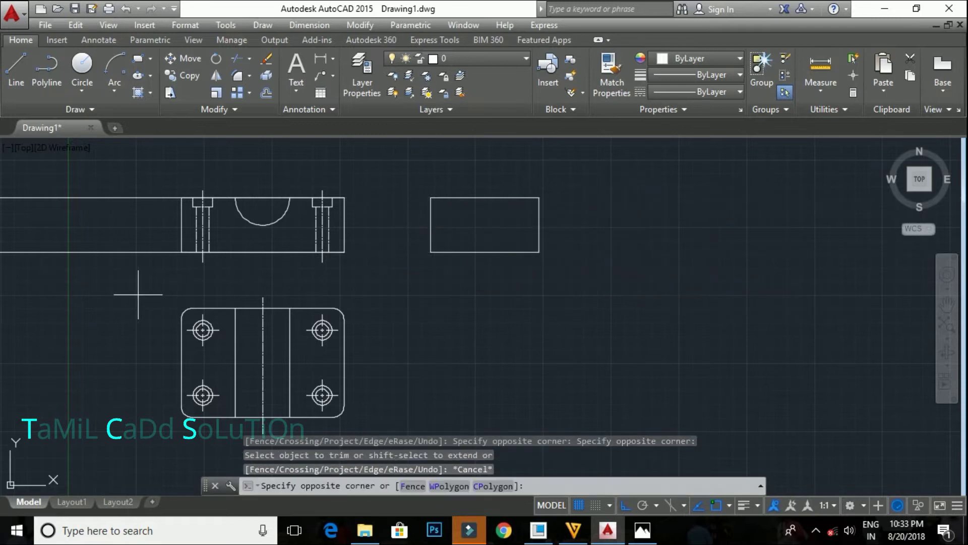
pyautogui.click(92, 194)
pyautogui.press('Delete')
pyautogui.moveTo(415, 250); pyautogui.dragTo(285, 251, button='middle')
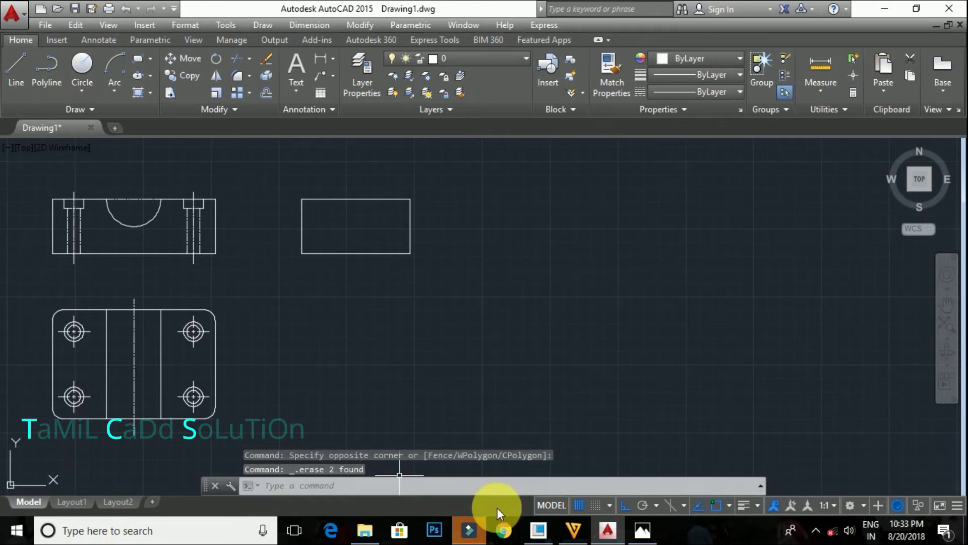
pyautogui.click(643, 530)
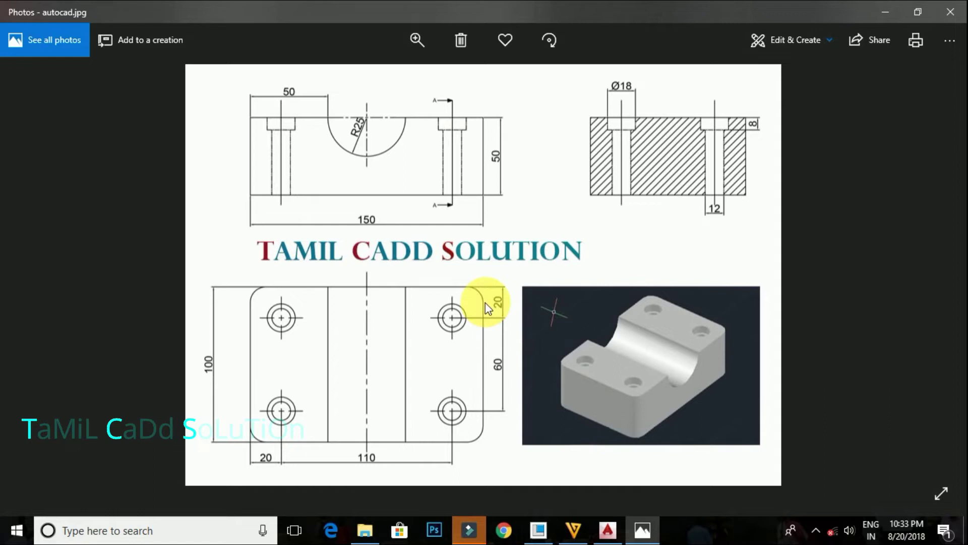
pyautogui.click(883, 12)
pyautogui.scroll(2, 443, 230)
pyautogui.moveTo(443, 230)
pyautogui.mouseDown(button='middle')
pyautogui.moveTo(476, 264)
pyautogui.moveTo(445, 266)
pyautogui.mouseUp(button='middle')
pyautogui.scroll(2, 443, 244)
pyautogui.scroll(-2, 443, 256)
pyautogui.scroll(2, 494, 244)
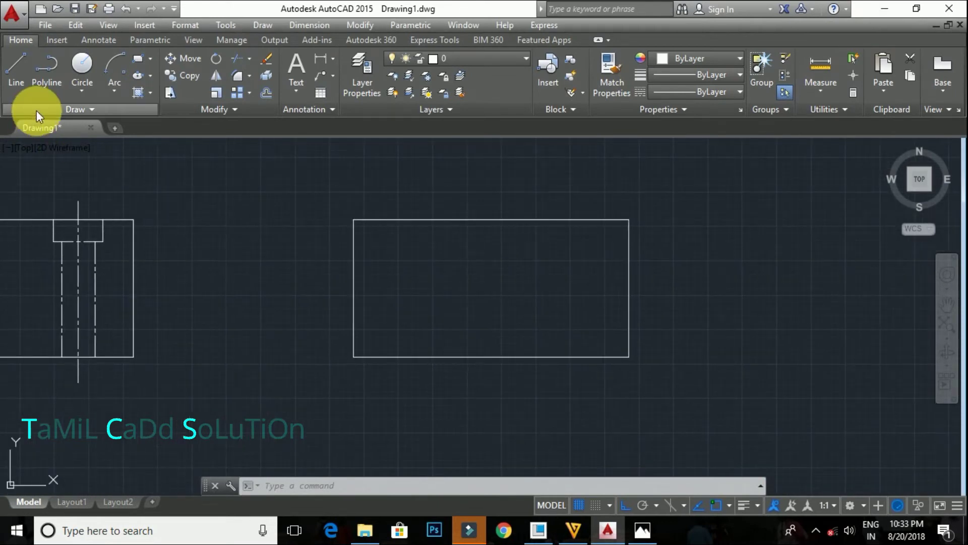
# Draw a vertical line from 20 units along the top edge down to the bottom edge
pyautogui.click(20, 76)
pyautogui.click(353, 220)
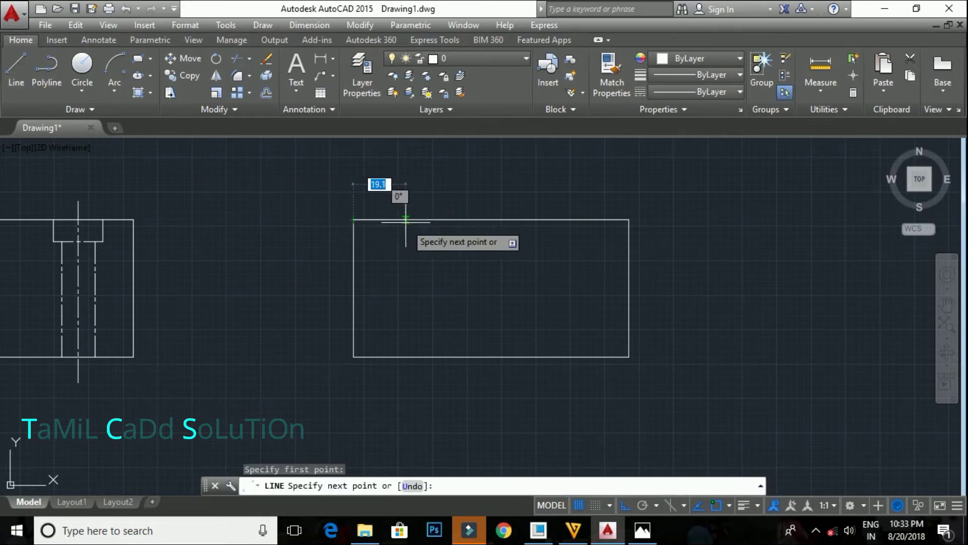
pyautogui.write('20')
pyautogui.press('Return')
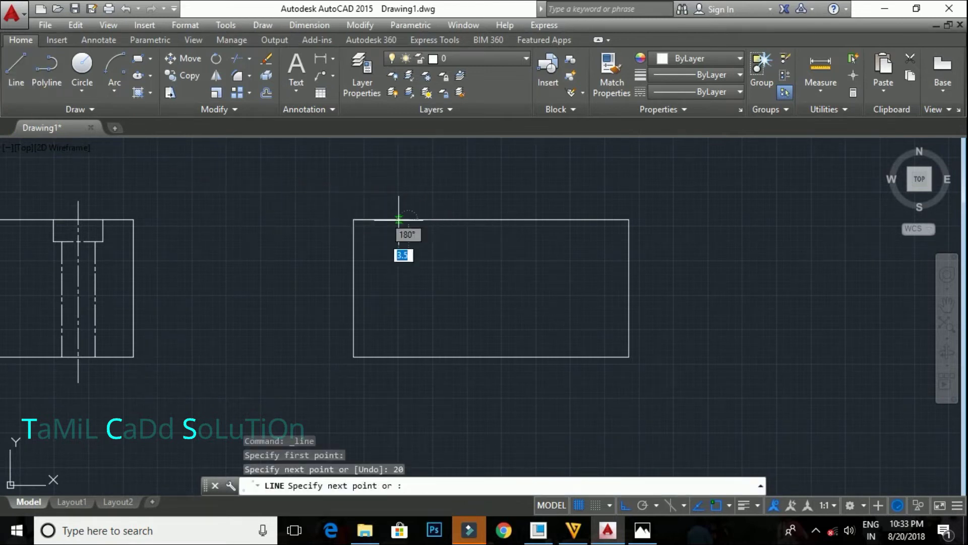
pyautogui.click(406, 357)
pyautogui.press('Escape')
pyautogui.click(413, 305)
pyautogui.click(399, 281)
pyautogui.press('Escape')
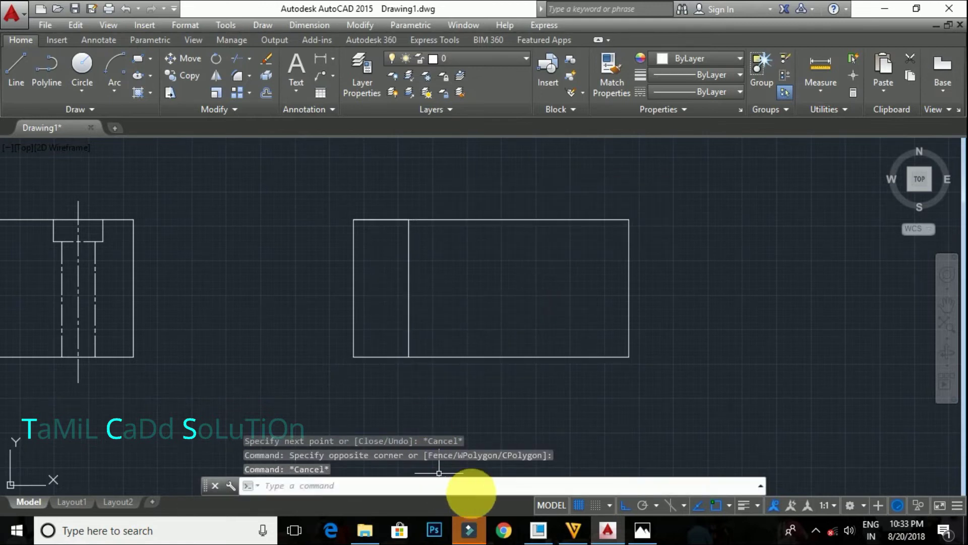
# Compare the new line against the reference image and reselect it
pyautogui.click(642, 529)
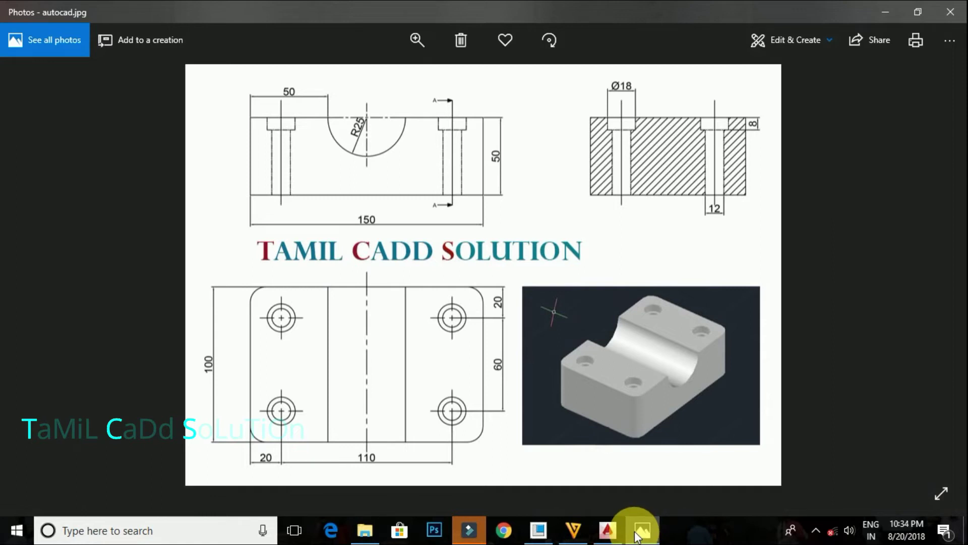
pyautogui.click(885, 11)
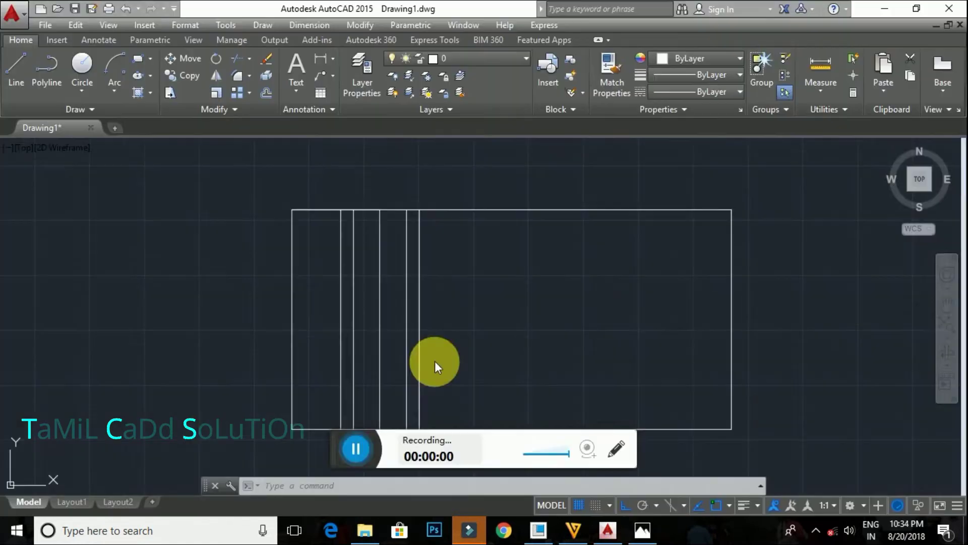
pyautogui.moveTo(471, 296); pyautogui.dragTo(446, 297, button='middle')
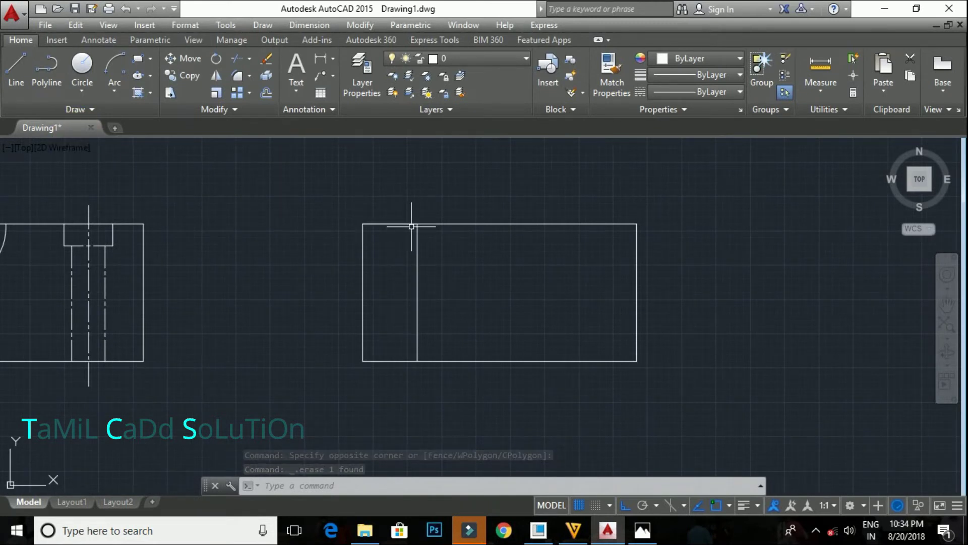
pyautogui.click(444, 326)
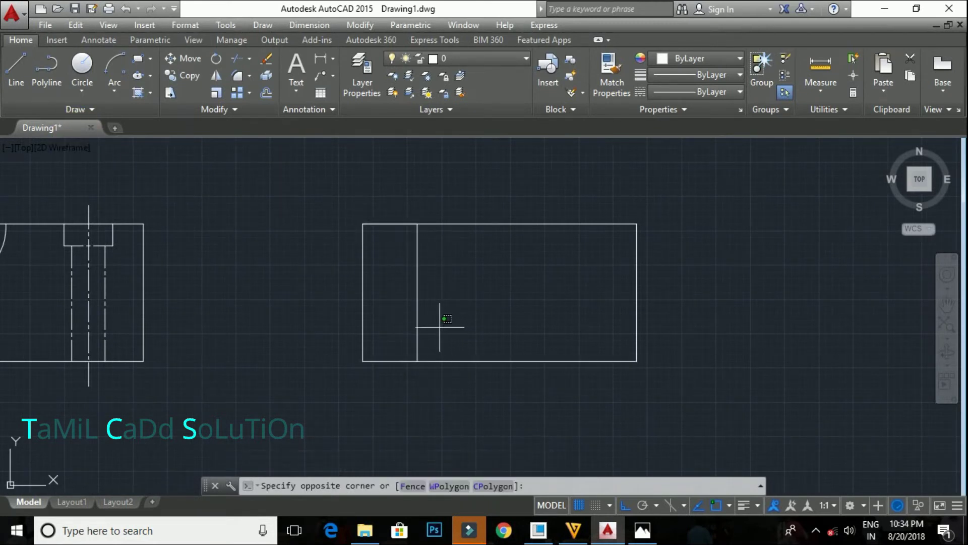
pyautogui.click(413, 311)
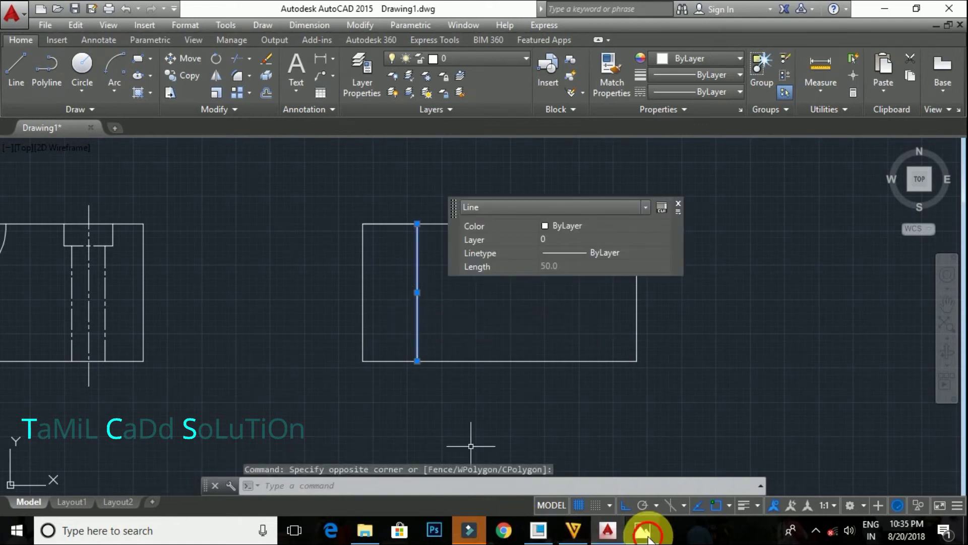
pyautogui.click(648, 538)
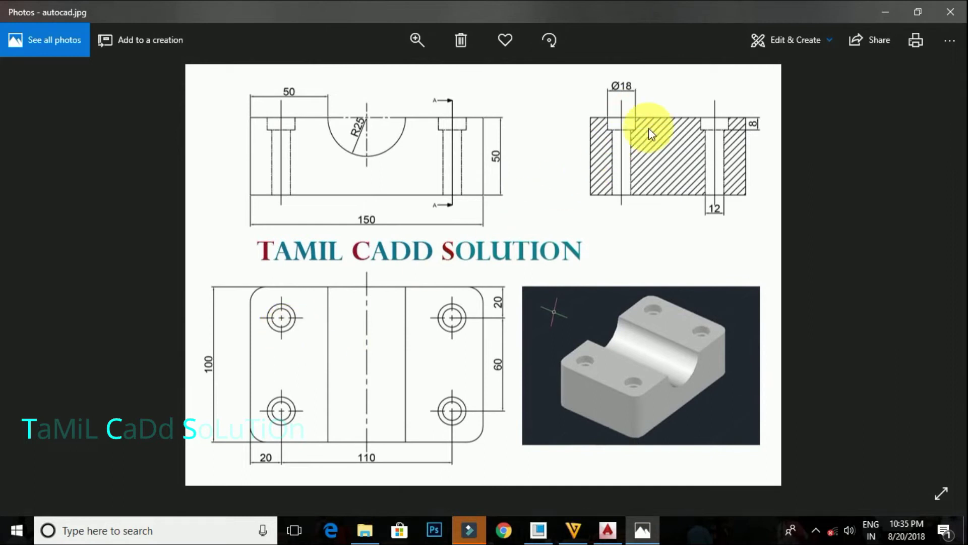
pyautogui.click(886, 14)
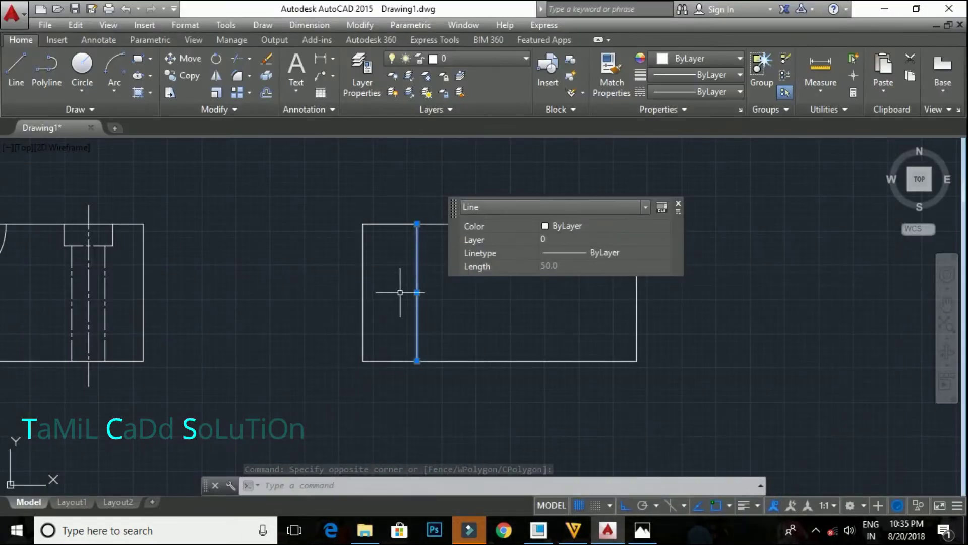
# Offset the vertical line 9 units to each side for the hole edges
pyautogui.write('o')
pyautogui.press('Return')
pyautogui.write('1')
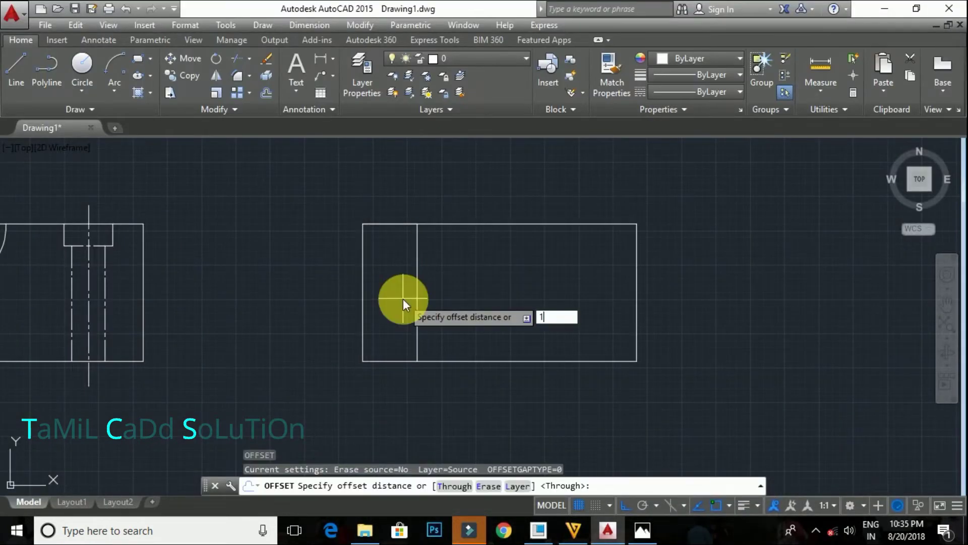
pyautogui.press('BackSpace')
pyautogui.write('9')
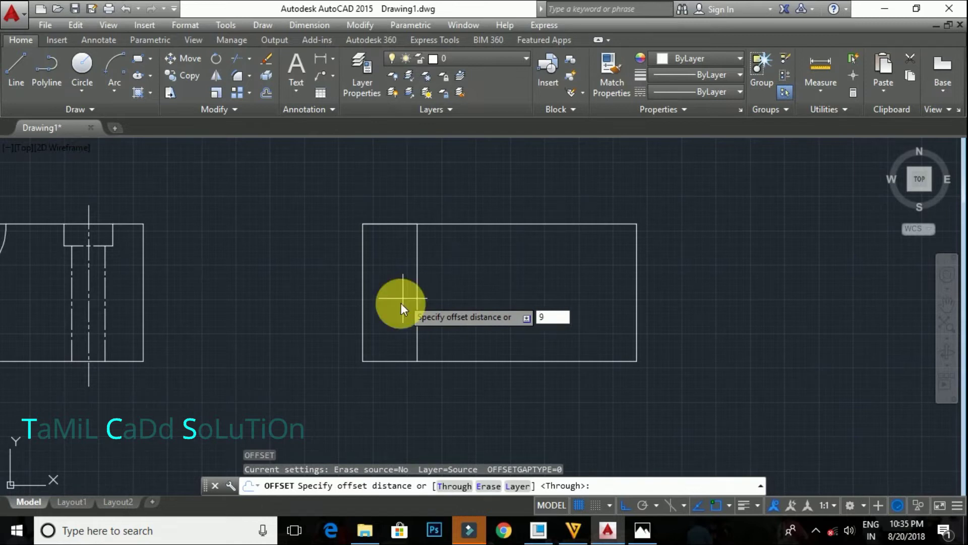
pyautogui.press('Return')
pyautogui.click(418, 293)
pyautogui.click(417, 293)
pyautogui.click(396, 300)
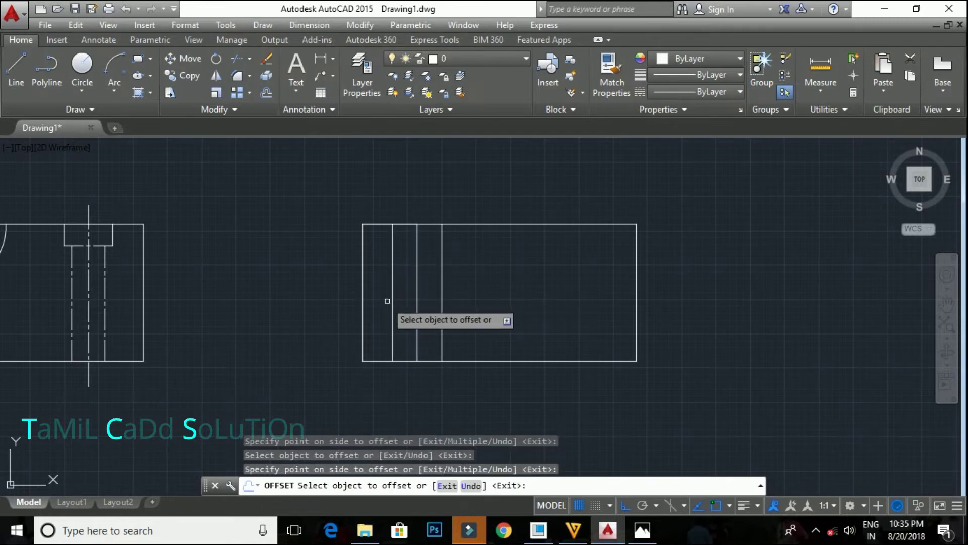
pyautogui.click(416, 293)
pyautogui.click(429, 277)
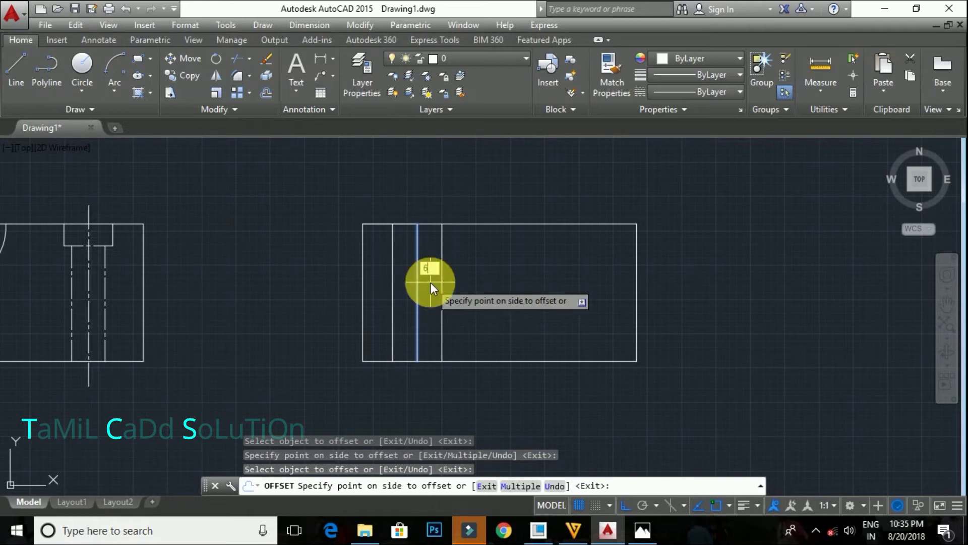
pyautogui.click(417, 295)
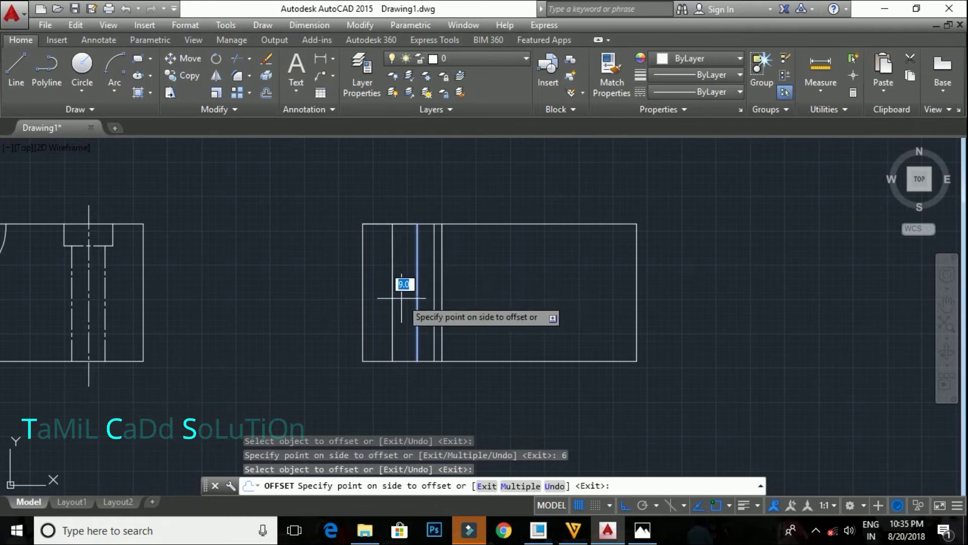
pyautogui.click(402, 297)
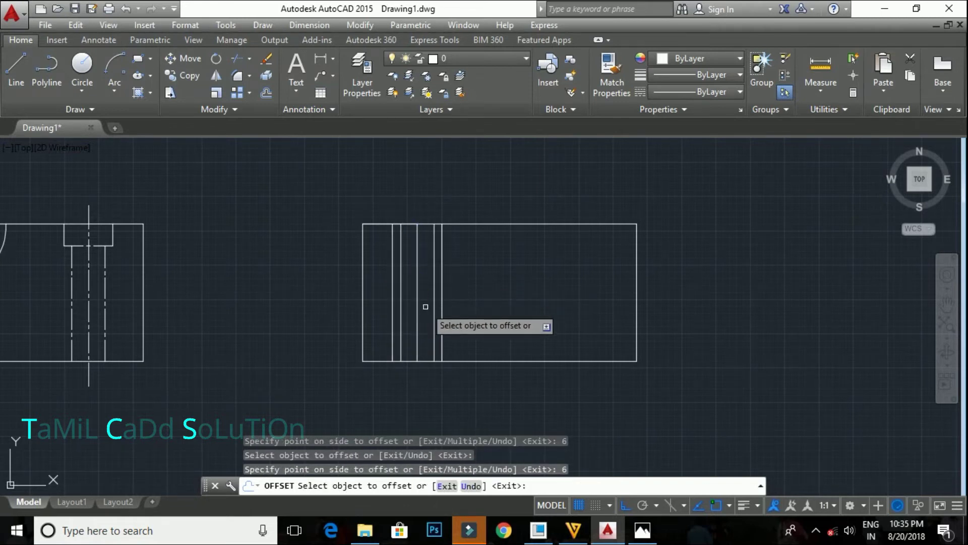
pyautogui.press('Escape')
# Offset the rectangle's top edge 8 units down for the counterbore floor
pyautogui.click(505, 267)
pyautogui.click(482, 188)
pyautogui.rightClick(478, 197)
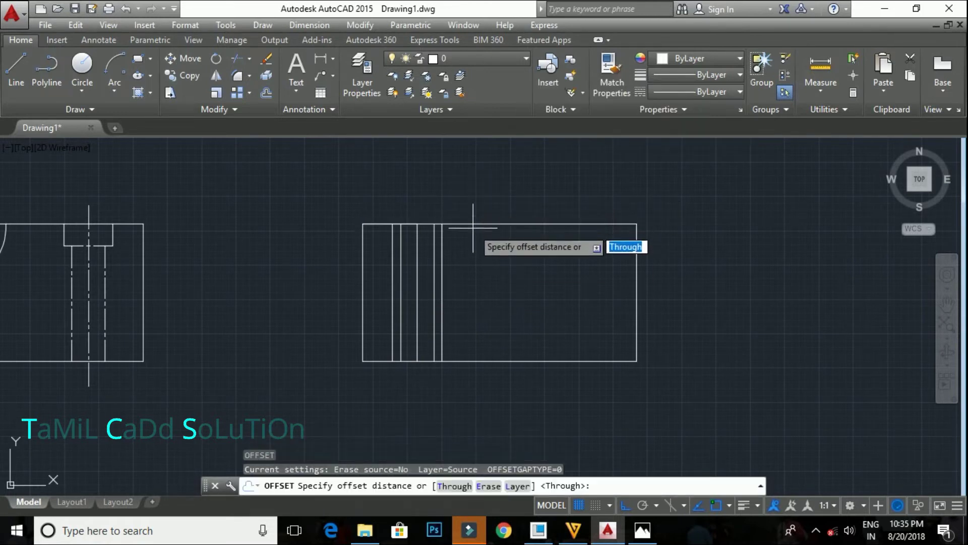
pyautogui.press('BackSpace')
pyautogui.write('8')
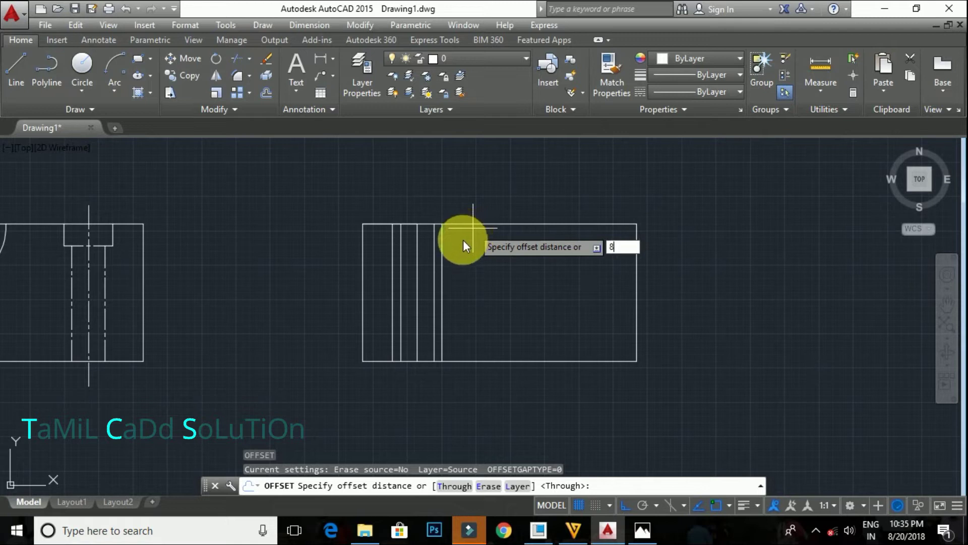
pyautogui.press('Return')
pyautogui.click(474, 224)
pyautogui.click(479, 263)
pyautogui.press('Escape')
pyautogui.press('Escape')
pyautogui.press('Escape')
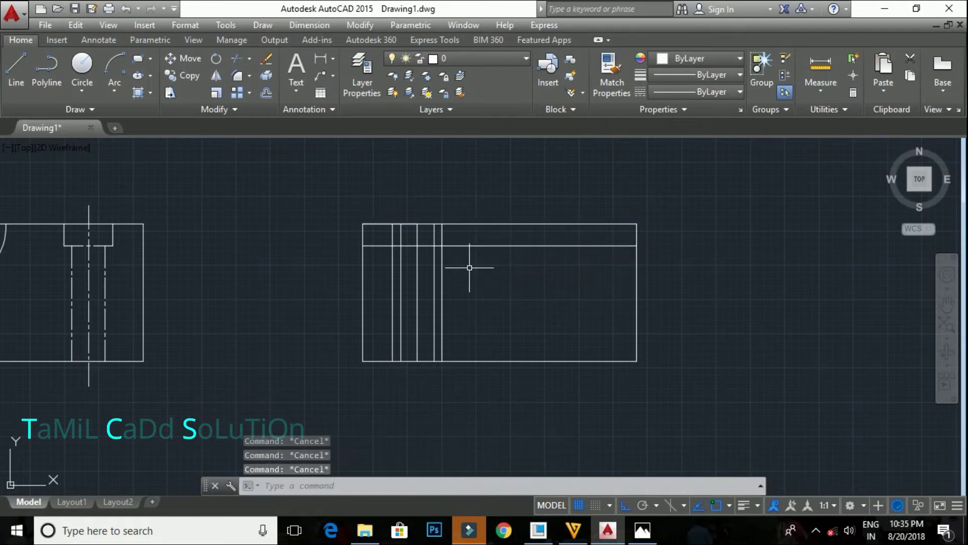
# Trim the horizontal line beside the counterbore, undoing one wrong trim
pyautogui.write('r')
pyautogui.press('Return')
pyautogui.press('Return')
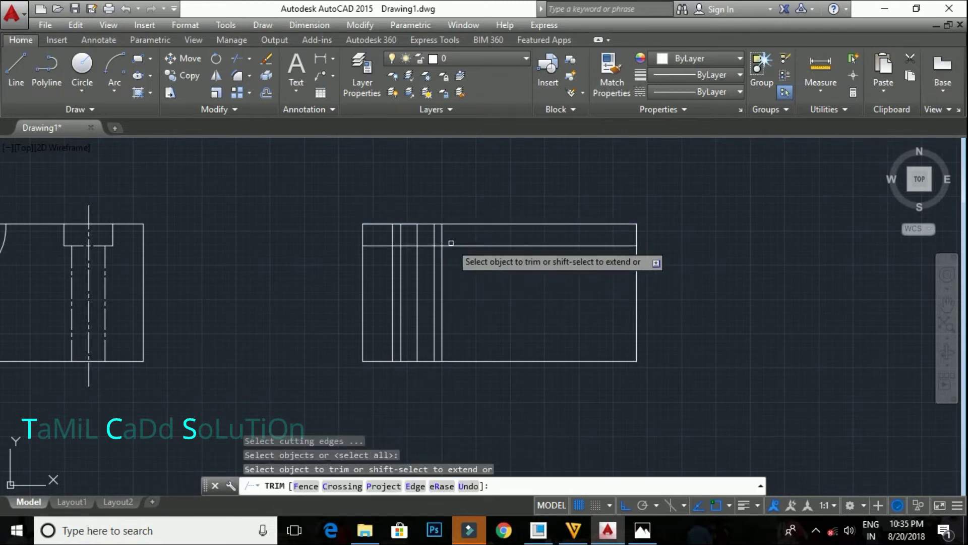
pyautogui.click(453, 245)
pyautogui.click(417, 235)
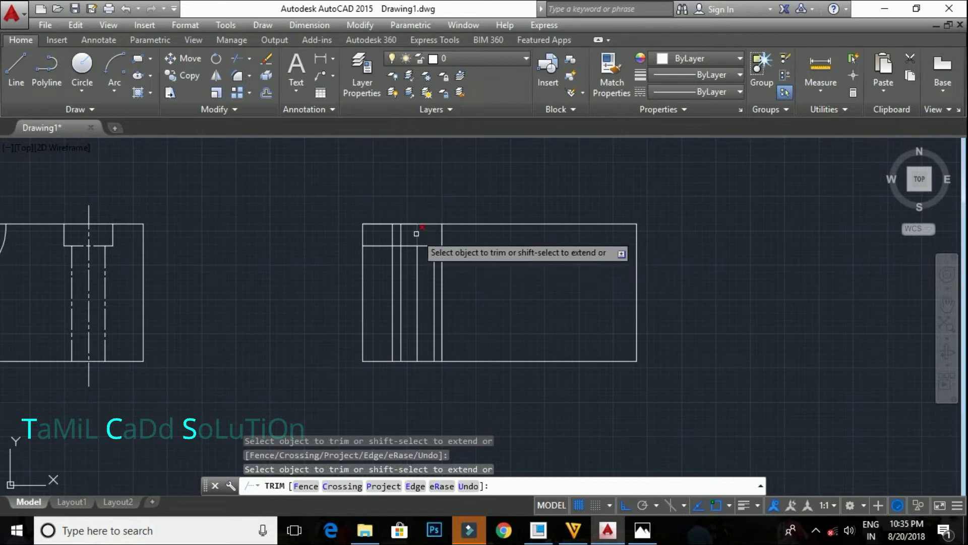
pyautogui.write('u')
pyautogui.press('Return')
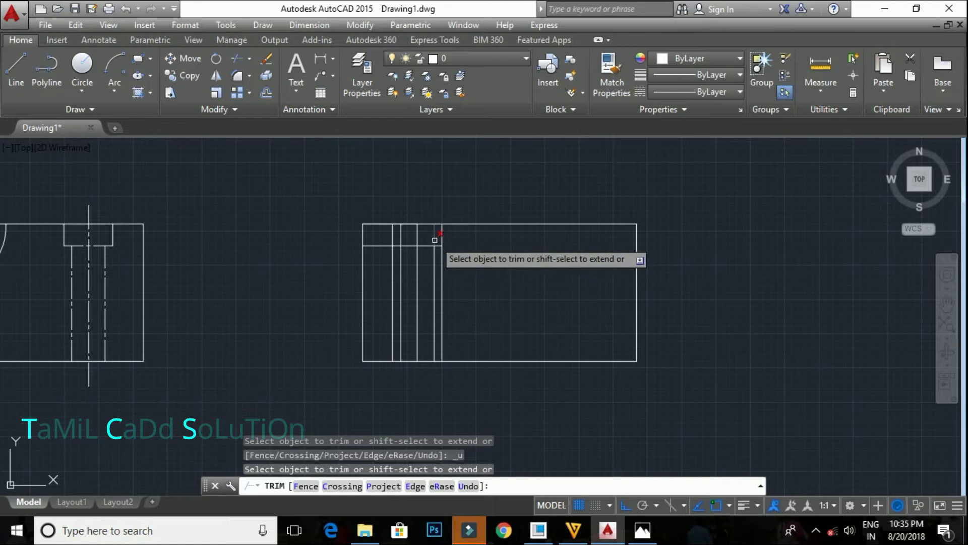
# Trim the counterbore sides and remaining stubs, then select the first hole lines
pyautogui.click(443, 263)
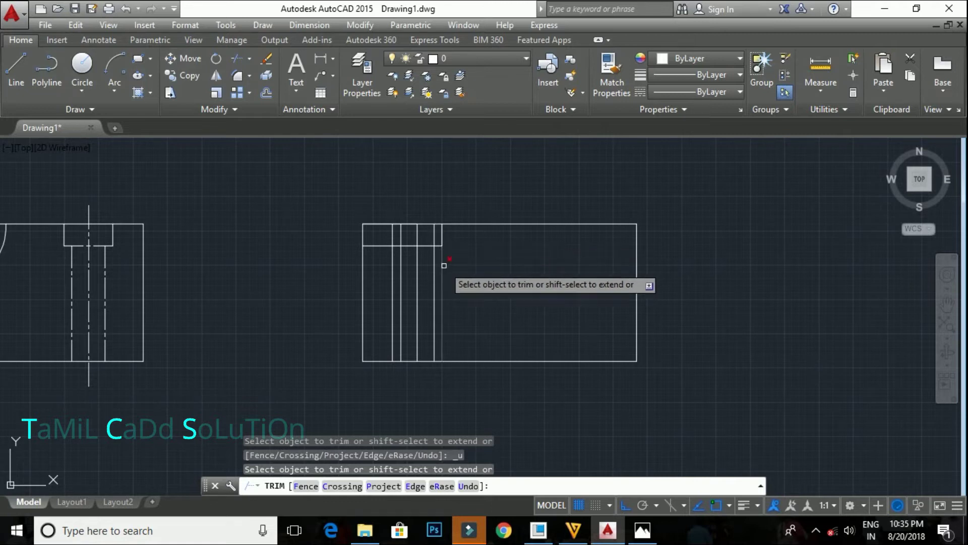
pyautogui.click(389, 267)
pyautogui.click(380, 245)
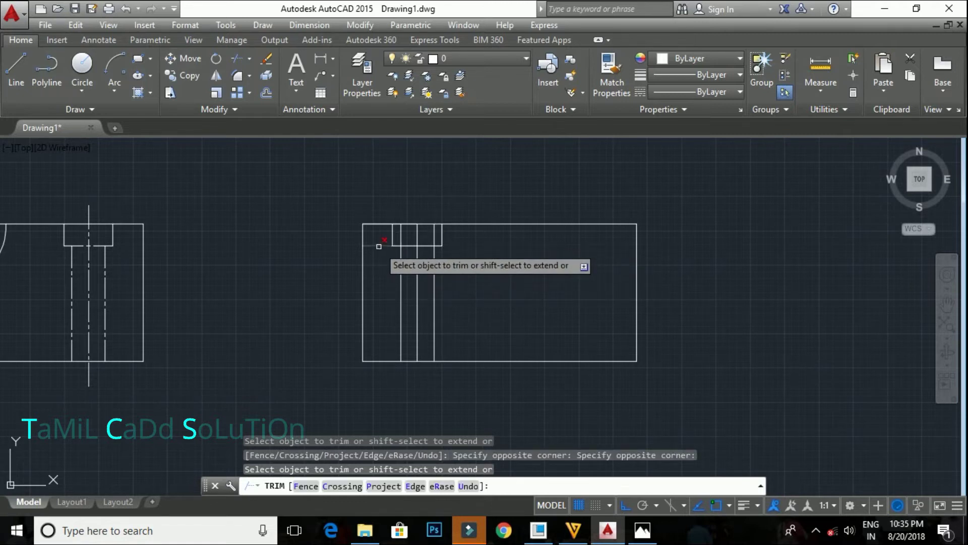
pyautogui.click(403, 239)
pyautogui.click(399, 236)
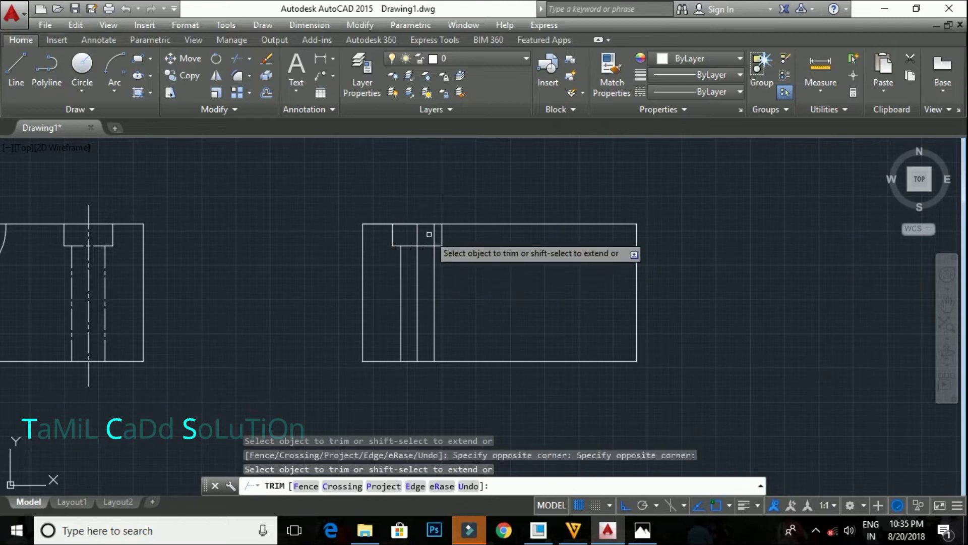
pyautogui.moveTo(466, 272)
pyautogui.mouseDown(button='middle')
pyautogui.moveTo(470, 254)
pyautogui.moveTo(463, 274)
pyautogui.mouseUp(button='middle')
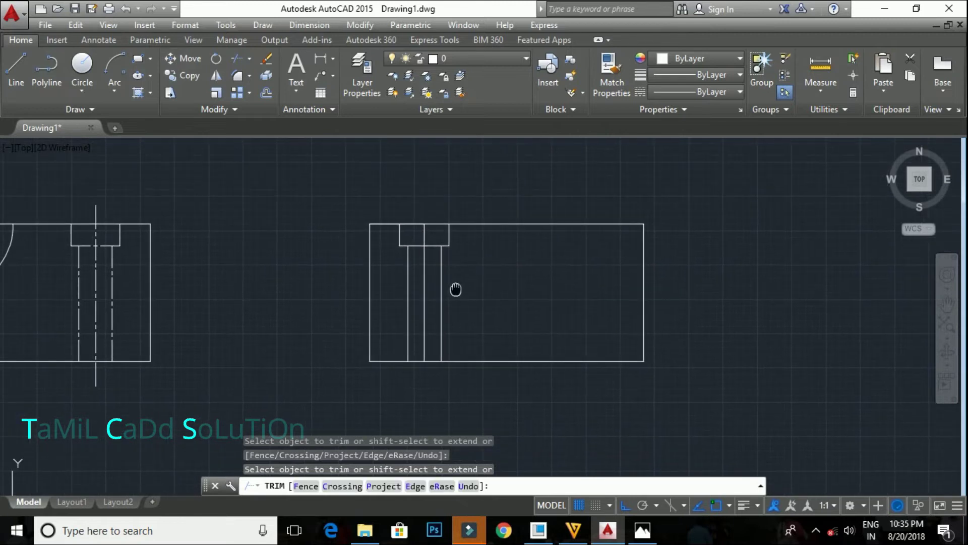
pyautogui.press('Escape')
pyautogui.click(462, 273)
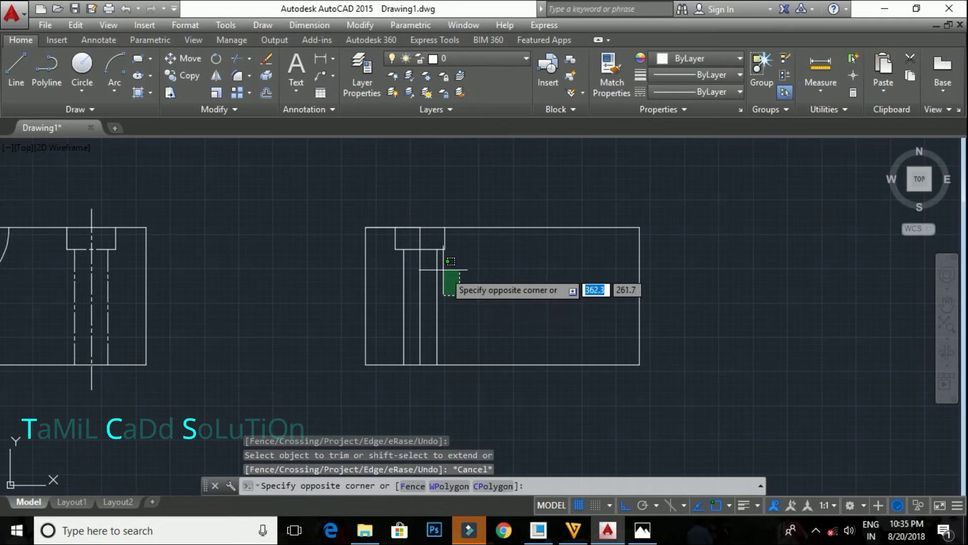
pyautogui.click(434, 246)
# Mirror the hole lines about the block's vertical midline, keeping the originals
pyautogui.click(408, 277)
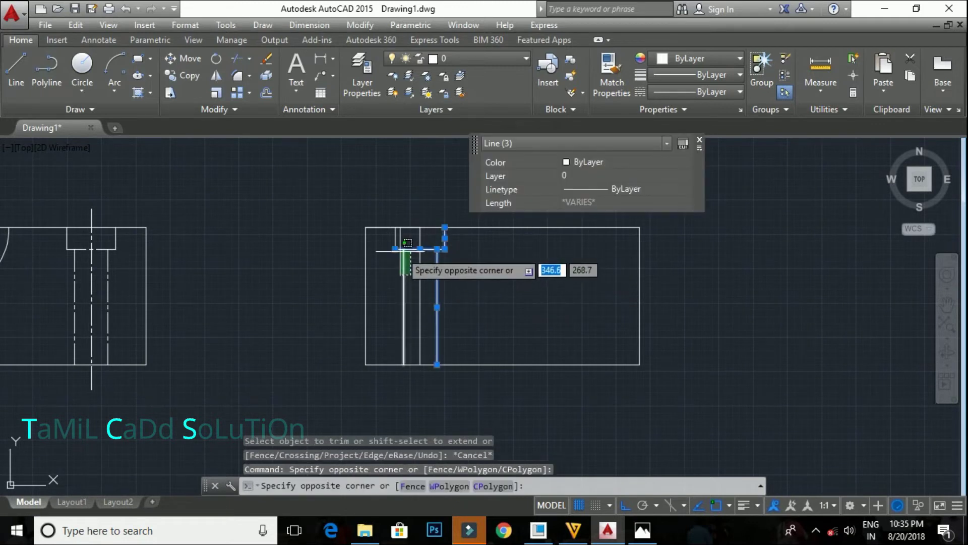
pyautogui.click(391, 247)
pyautogui.write('i')
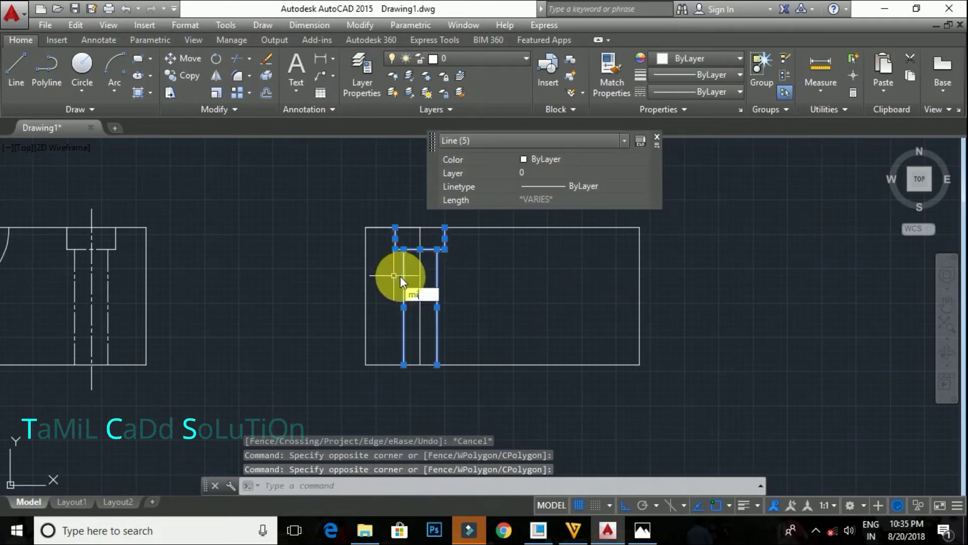
pyautogui.press('Return')
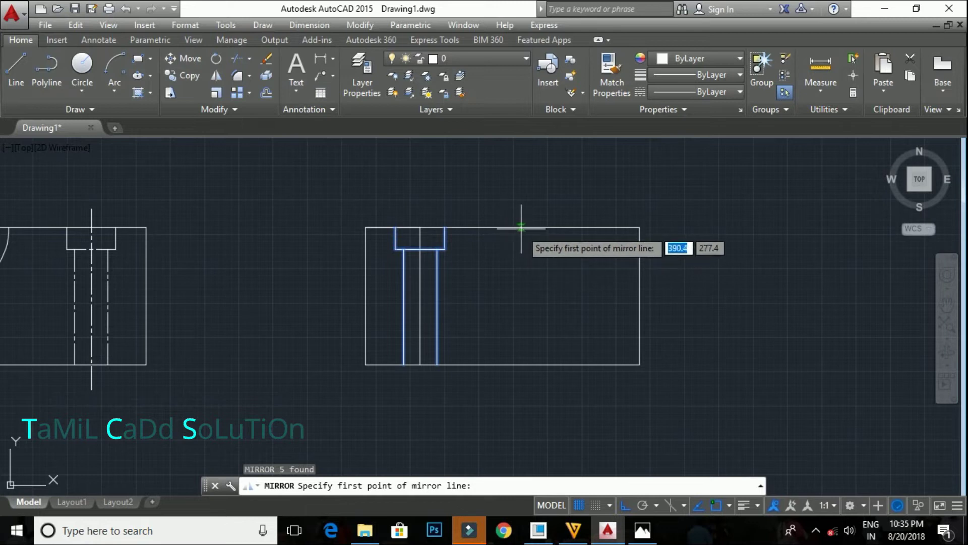
pyautogui.click(503, 228)
pyautogui.click(496, 298)
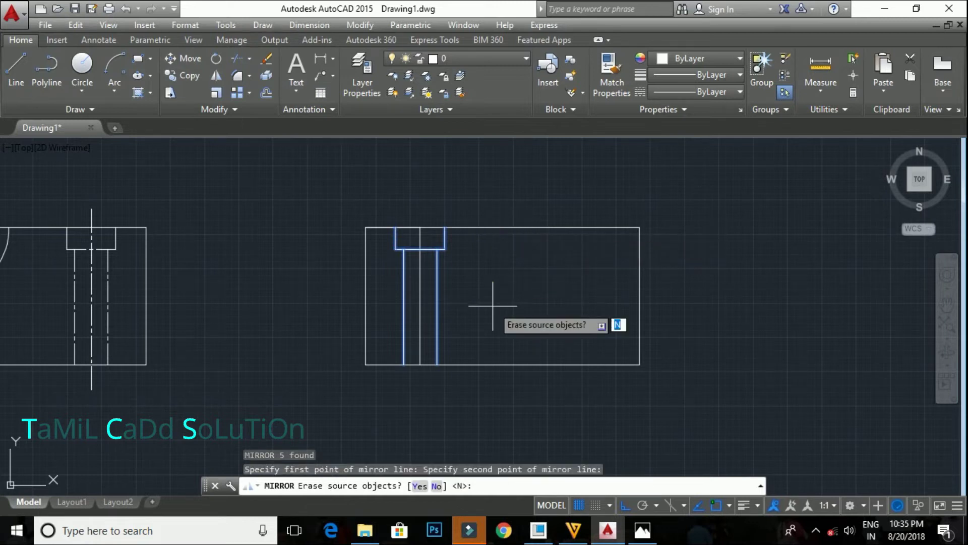
pyautogui.press('Return')
# Mirror the hole's centre line to the opposite end, keeping the original
pyautogui.moveTo(464, 288); pyautogui.dragTo(448, 284, button='middle')
pyautogui.click(403, 267)
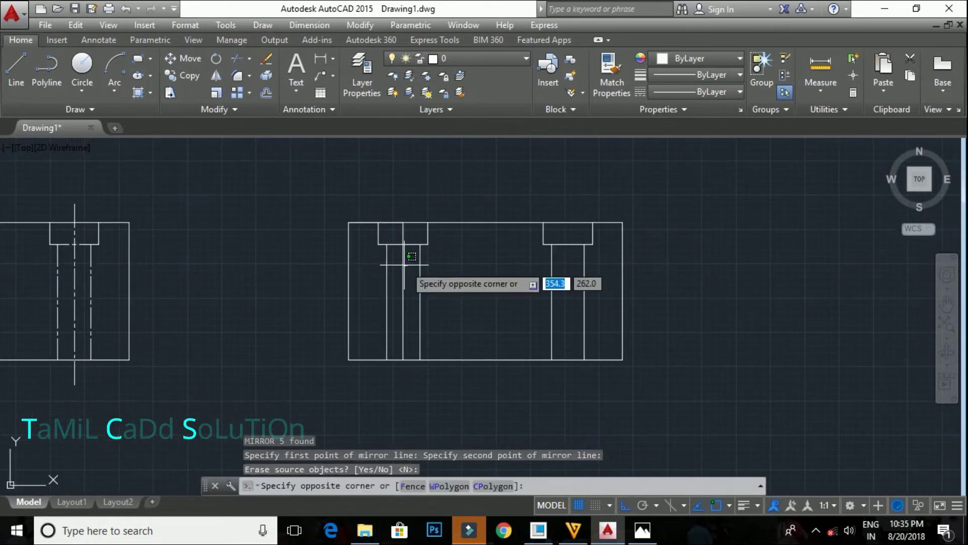
pyautogui.click(399, 268)
pyautogui.write('mi')
pyautogui.press('Return')
pyautogui.click(486, 223)
pyautogui.click(480, 334)
pyautogui.press('Return')
# Match the new lines' properties to the left view's centre line
pyautogui.moveTo(494, 326); pyautogui.dragTo(577, 318, button='middle')
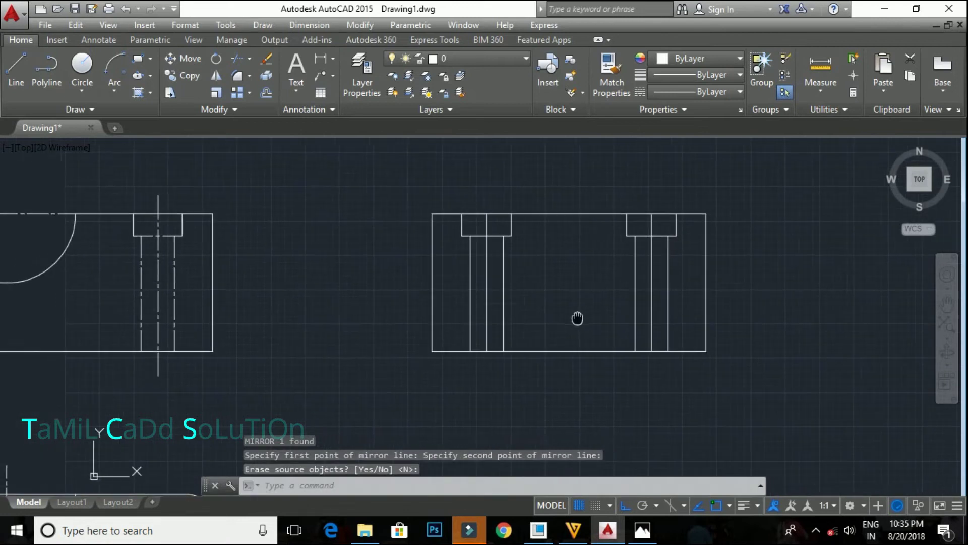
pyautogui.click(611, 70)
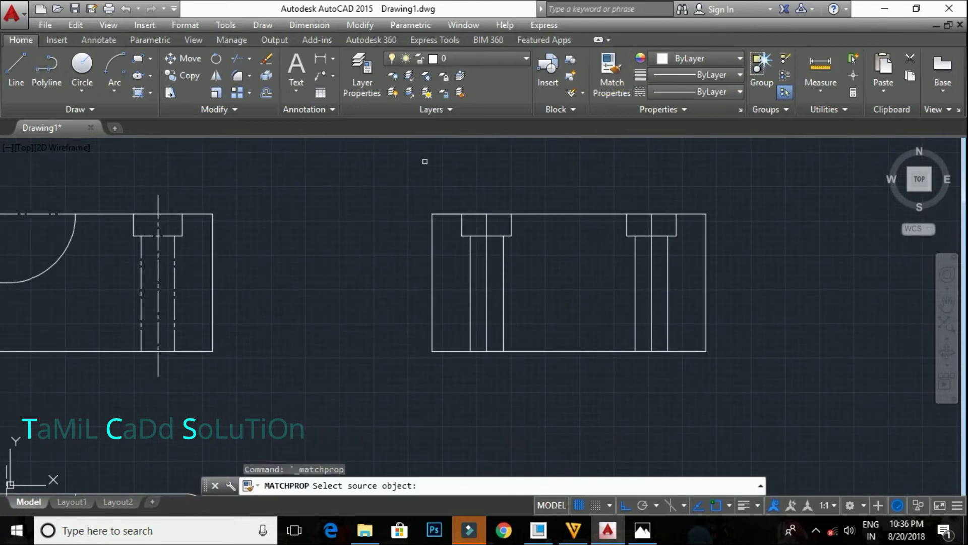
pyautogui.click(158, 281)
pyautogui.click(489, 270)
pyautogui.click(575, 264)
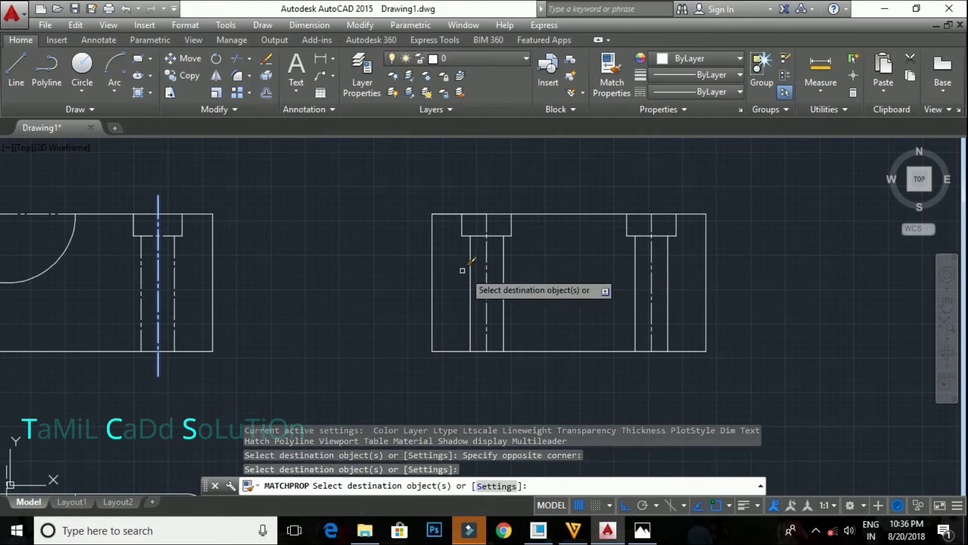
pyautogui.press('Escape')
# Inspect the left hole centre line's end grips without changing them
pyautogui.click(487, 257)
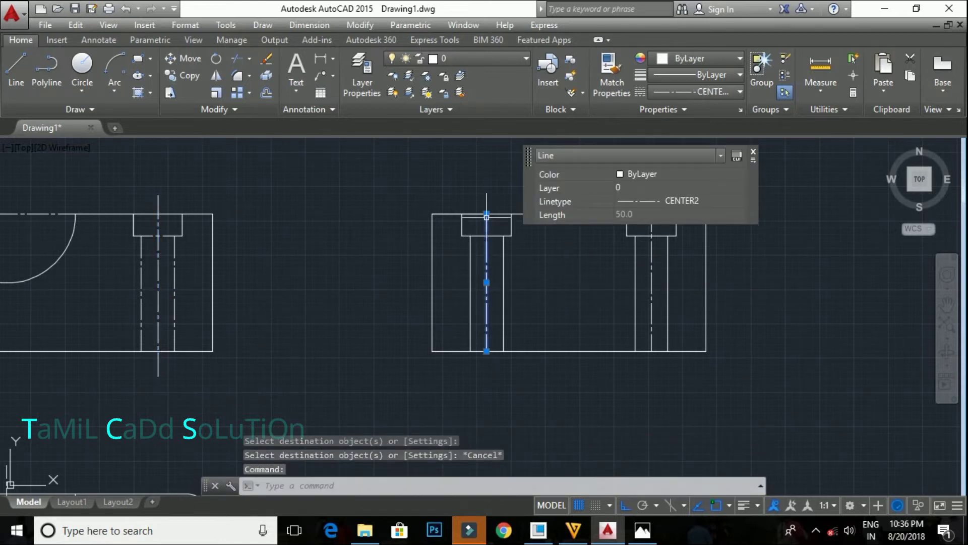
pyautogui.click(486, 216)
pyautogui.press('Escape')
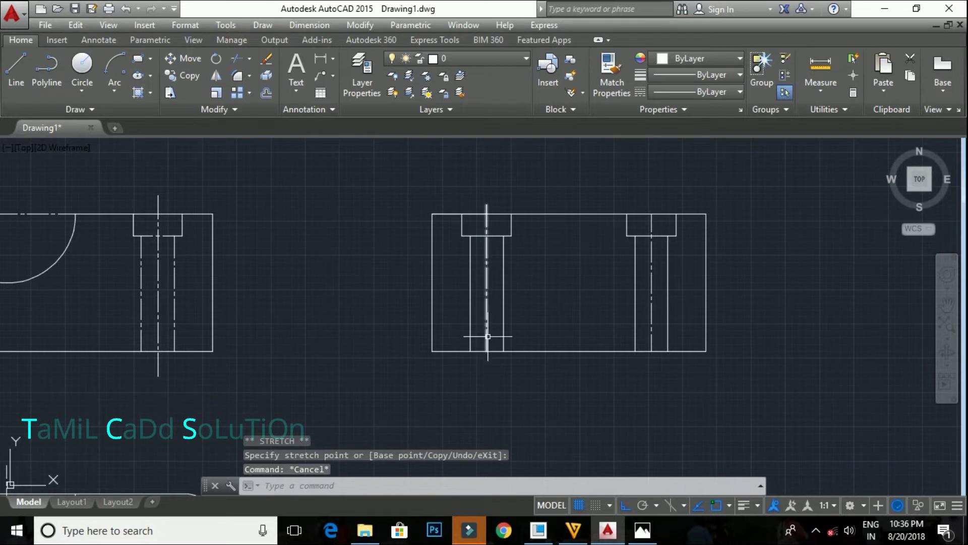
pyautogui.click(487, 337)
pyautogui.click(486, 357)
pyautogui.press('Escape')
pyautogui.moveTo(526, 351); pyautogui.dragTo(476, 352, button='middle')
# Extend the right hole's centre line below the block using its grip
pyautogui.click(602, 330)
pyautogui.click(602, 352)
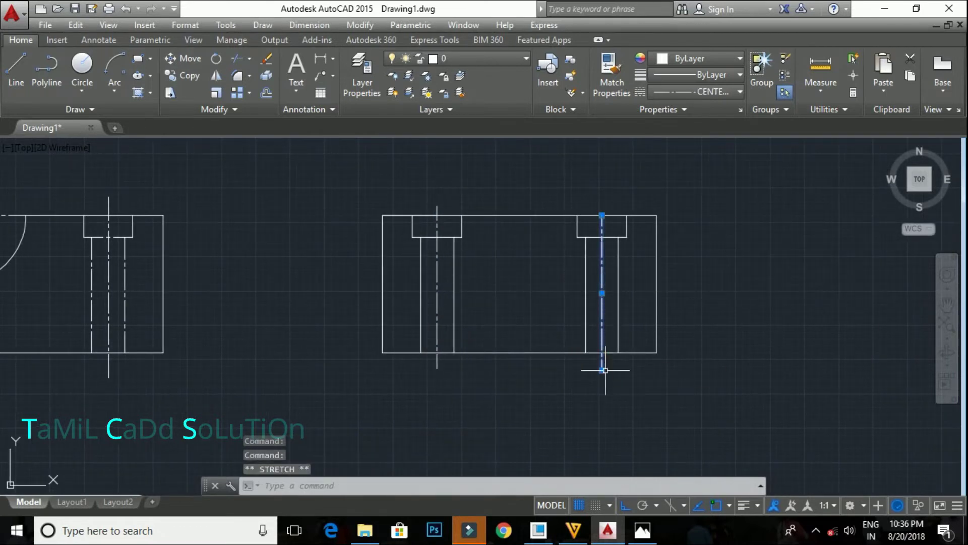
pyautogui.click(602, 370)
pyautogui.press('Escape')
pyautogui.click(608, 230)
pyautogui.click(600, 225)
pyautogui.click(602, 215)
pyautogui.press('Escape')
pyautogui.scroll(-4, 554, 237)
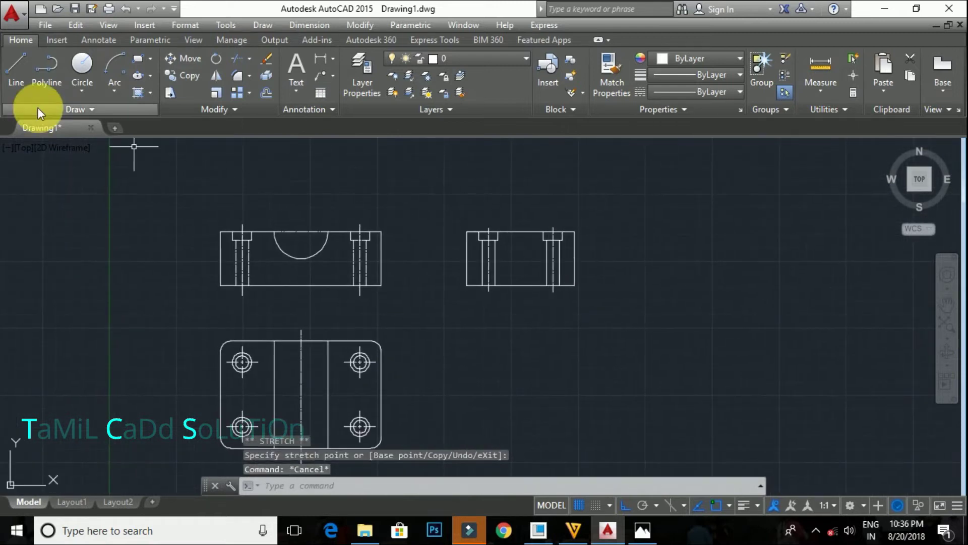
# Hatch the side view's middle and two outer strips with ANSI31, then reopen the reference image
pyautogui.click(144, 94)
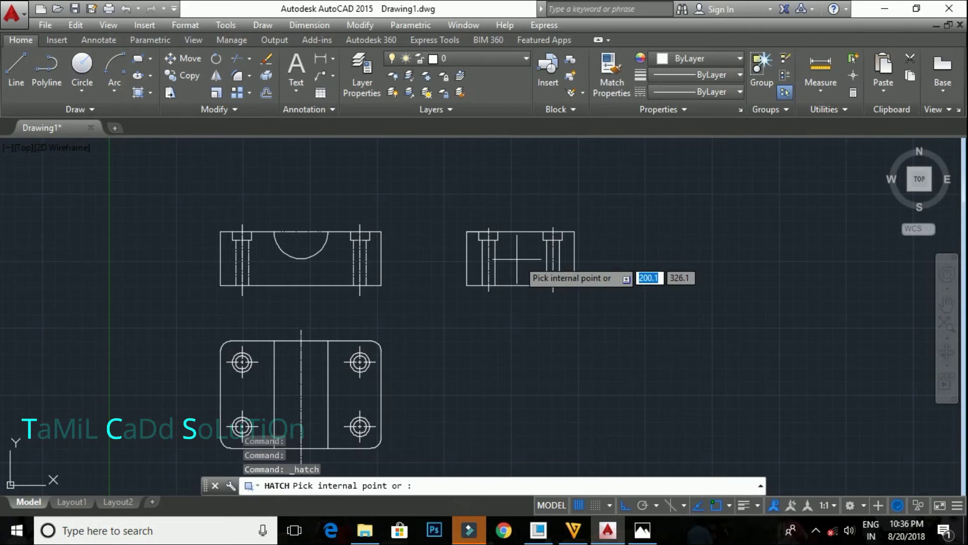
pyautogui.scroll(2, 519, 261)
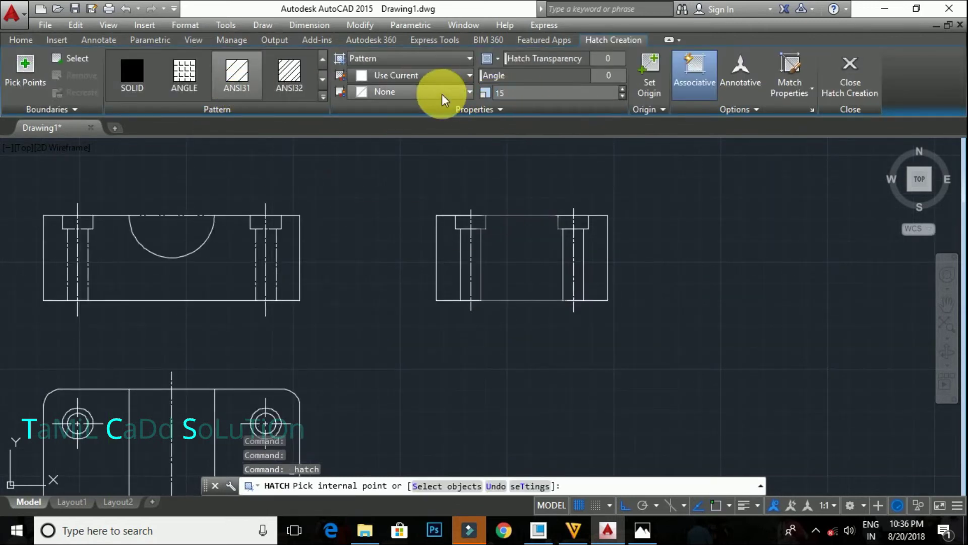
pyautogui.click(510, 252)
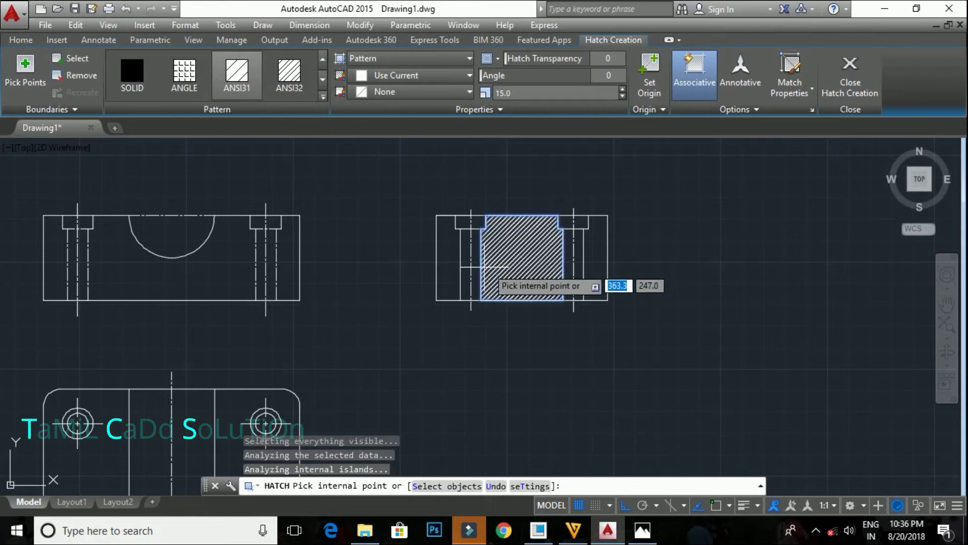
pyautogui.click(448, 257)
pyautogui.click(596, 257)
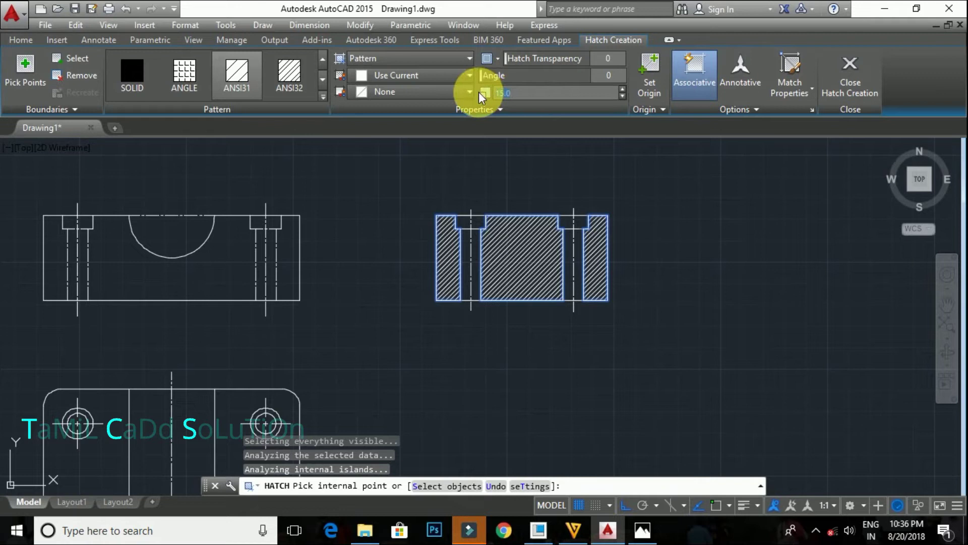
pyautogui.press('Escape')
pyautogui.scroll(-4, 598, 286)
pyautogui.scroll(5, 585, 302)
pyautogui.scroll(-1, 570, 328)
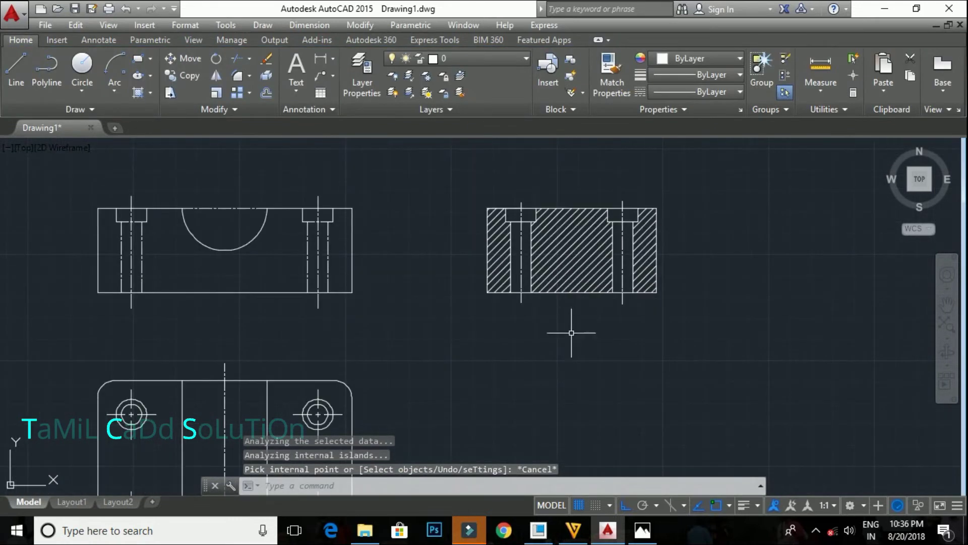
pyautogui.click(637, 532)
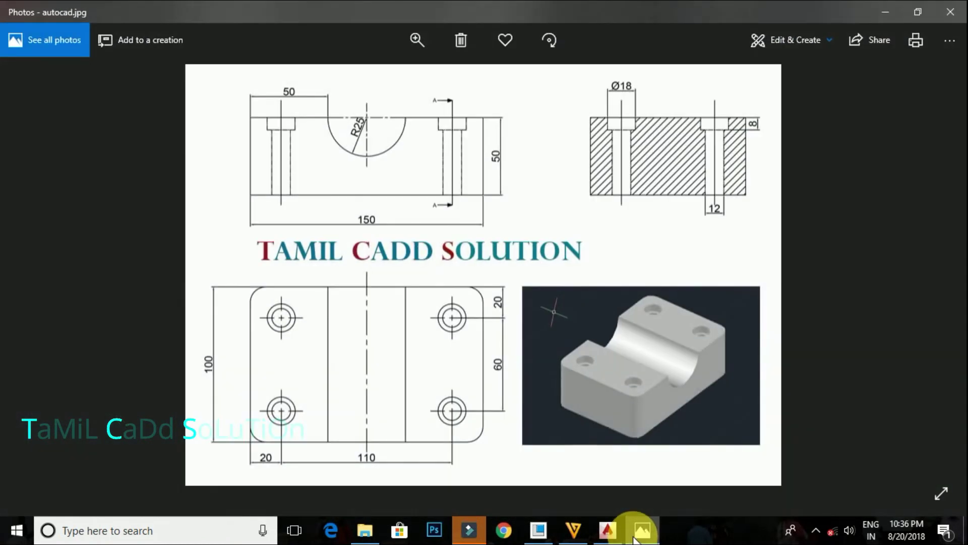
pyautogui.click(635, 538)
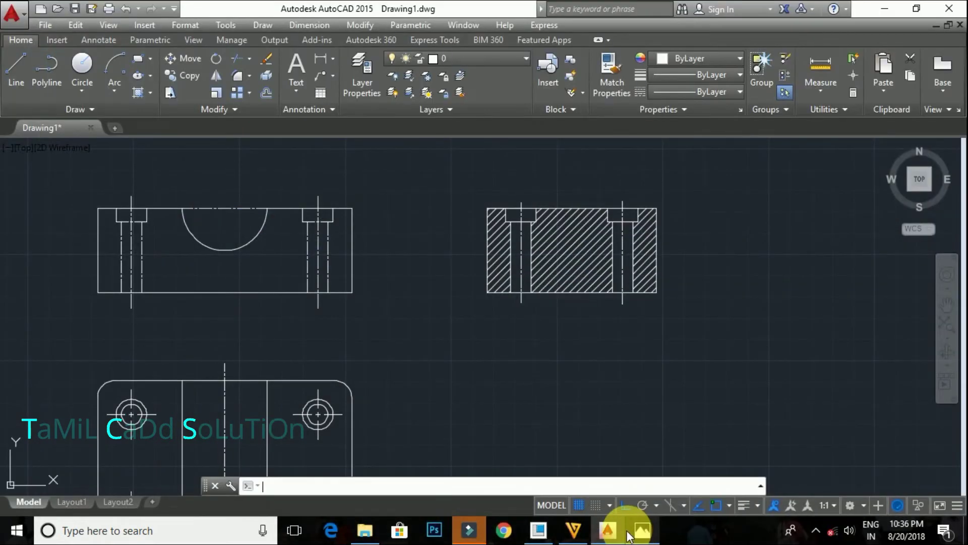
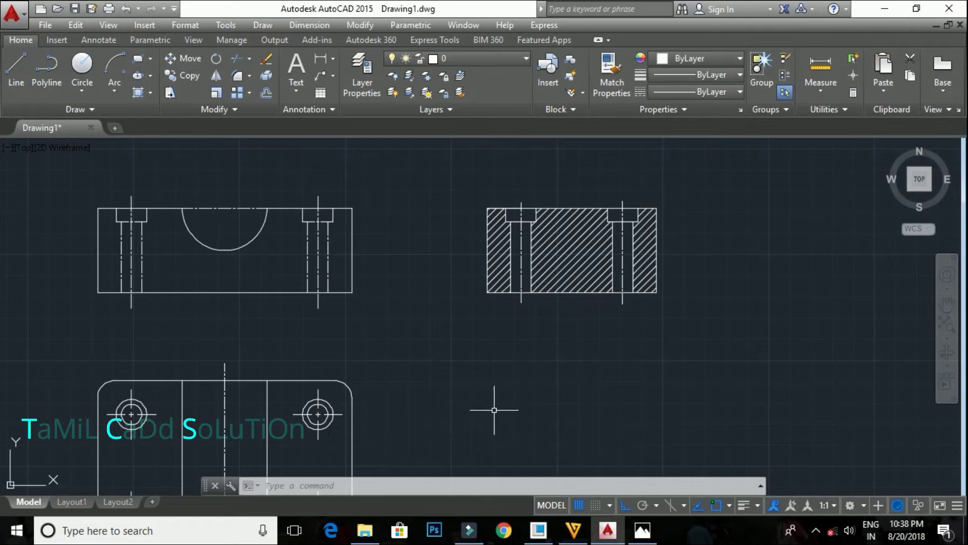
# Give the Standard dimension style text height 3, arrow size 3 and 0.0 precision
pyautogui.scroll(5, 494, 410)
pyautogui.scroll(-6, 499, 367)
pyautogui.moveTo(454, 327); pyautogui.dragTo(421, 288, button='middle')
pyautogui.scroll(4, 421, 288)
pyautogui.scroll(-2, 459, 277)
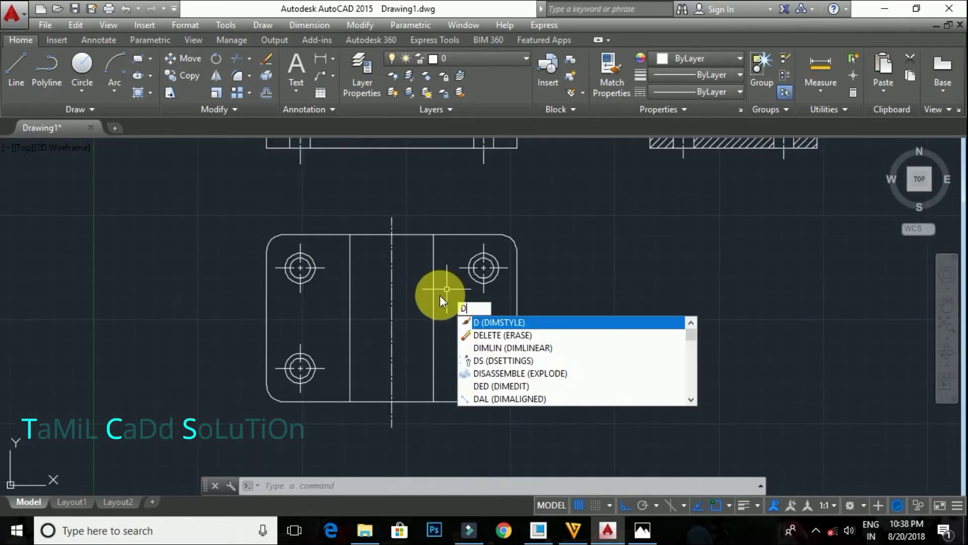
pyautogui.press('Return')
pyautogui.click(619, 237)
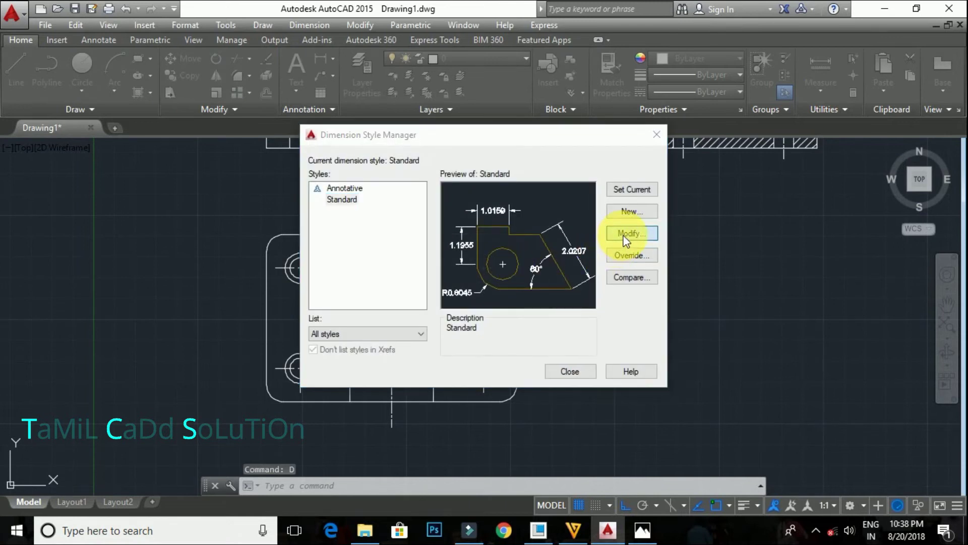
pyautogui.click(480, 97)
pyautogui.write('3')
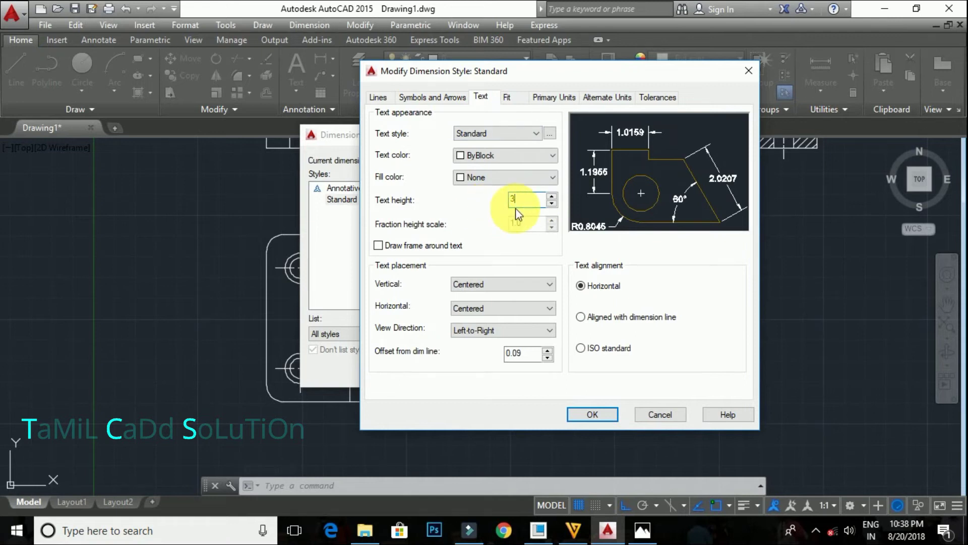
pyautogui.click(451, 98)
pyautogui.write('3')
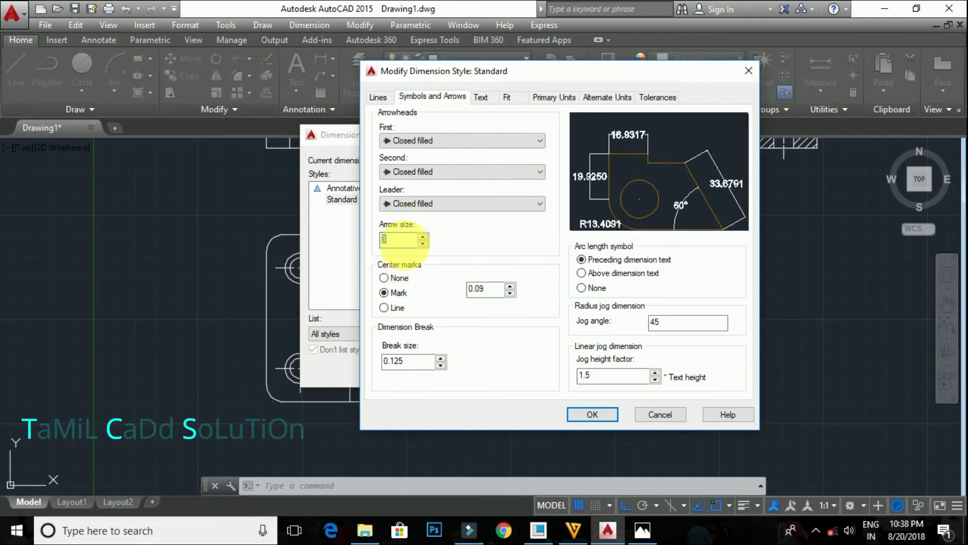
pyautogui.click(534, 98)
pyautogui.click(491, 147)
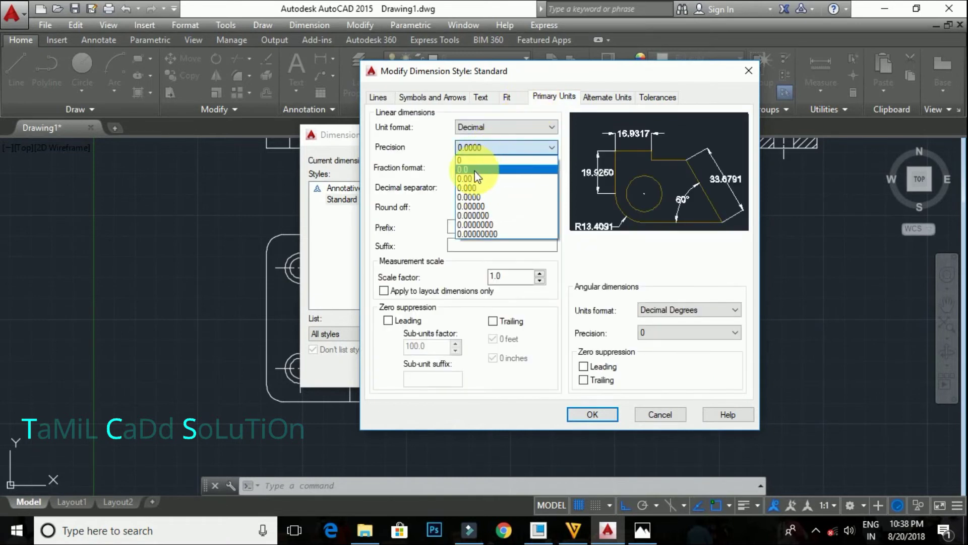
pyautogui.click(488, 171)
pyautogui.click(589, 415)
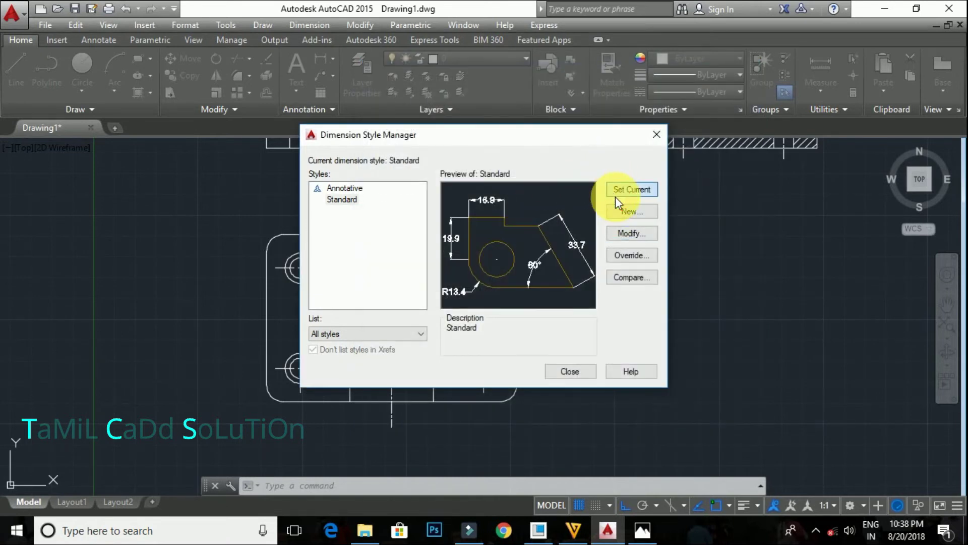
pyautogui.click(568, 369)
pyautogui.moveTo(464, 288); pyautogui.dragTo(491, 250, button='middle')
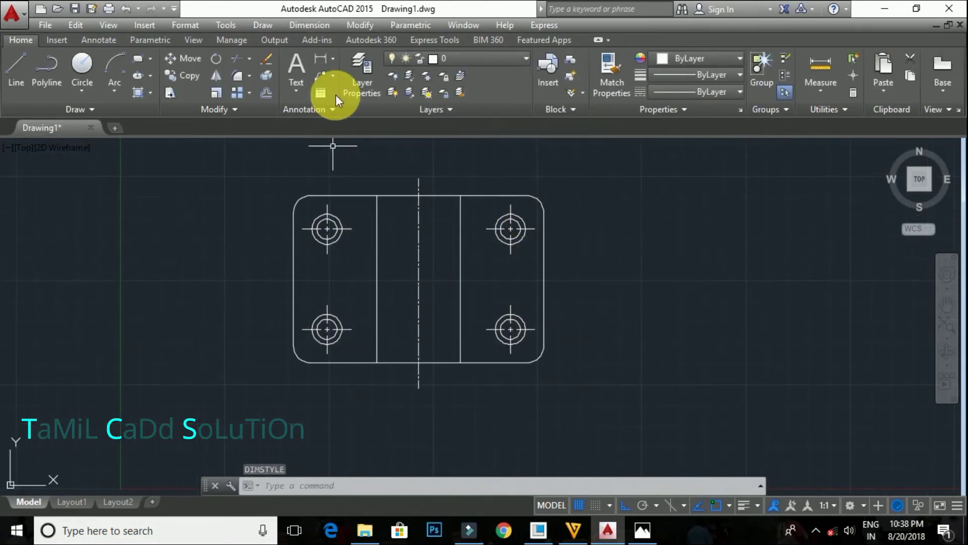
# Dimension the plate's 150.0 overall width above its top edge
pyautogui.click(313, 59)
pyautogui.click(294, 212)
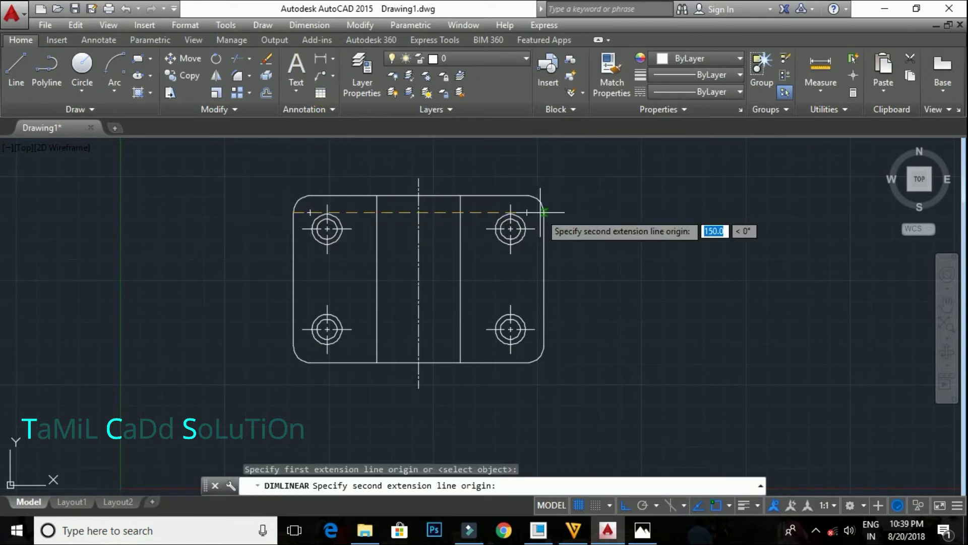
pyautogui.click(543, 211)
pyautogui.click(512, 179)
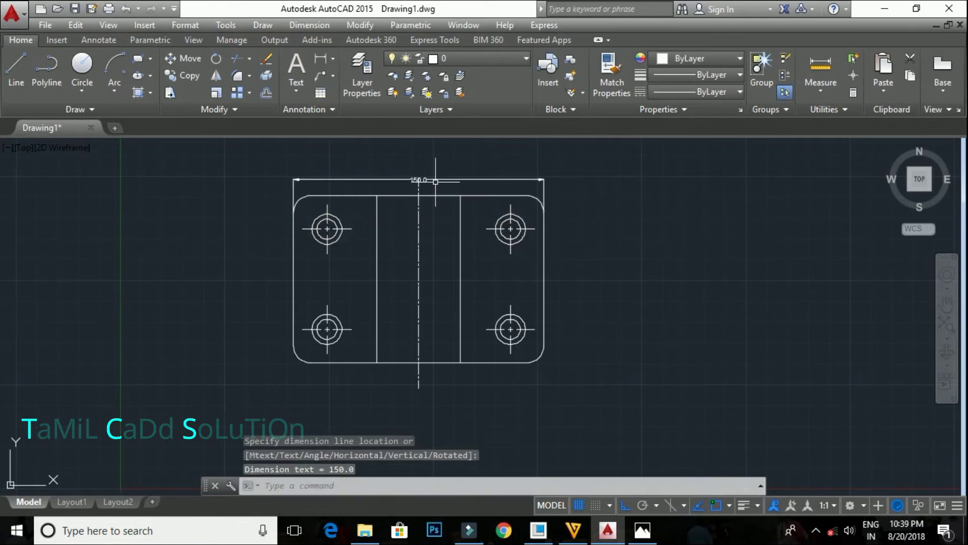
pyautogui.click(467, 185)
pyautogui.click(418, 179)
pyautogui.press('Escape')
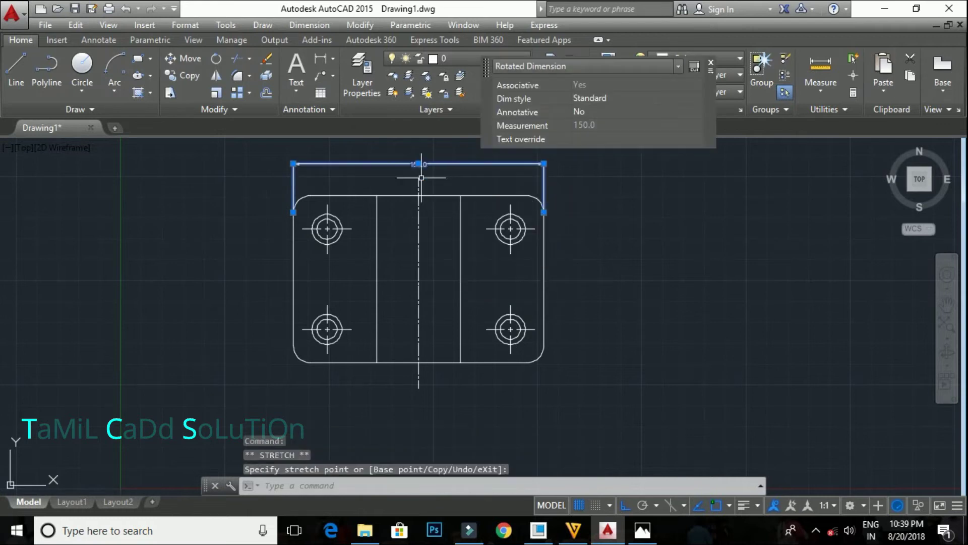
pyautogui.press('Escape')
pyautogui.moveTo(443, 153); pyautogui.dragTo(498, 163, button='middle')
# Add the 100.0 height dimension on the plate's left side and check the reference drawing
pyautogui.click(321, 59)
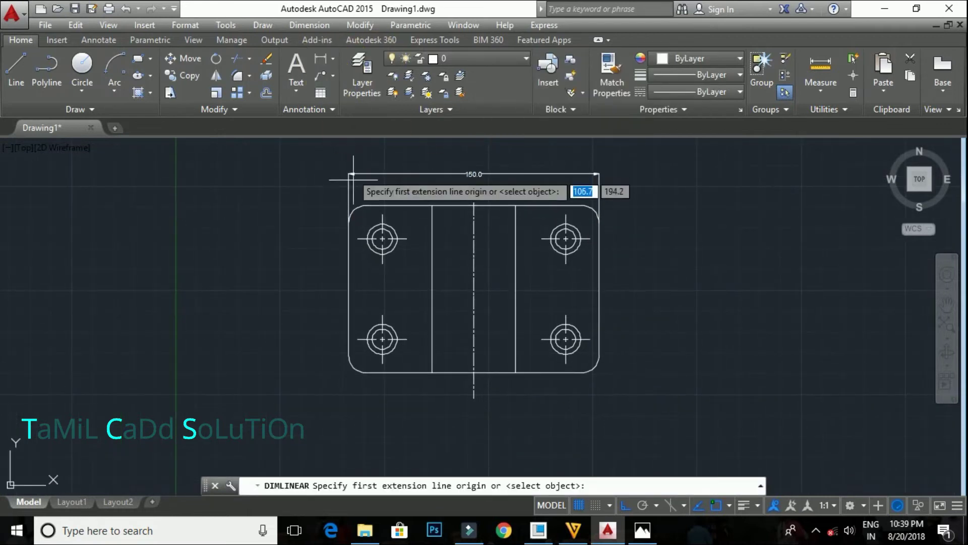
pyautogui.click(365, 222)
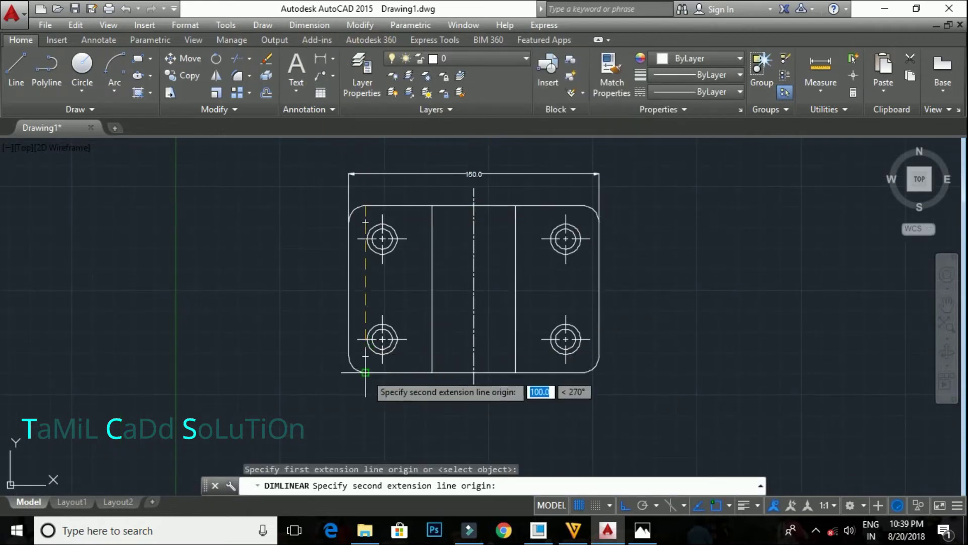
pyautogui.click(365, 372)
pyautogui.click(319, 289)
pyautogui.press('Escape')
pyautogui.moveTo(394, 277); pyautogui.dragTo(322, 263, button='middle')
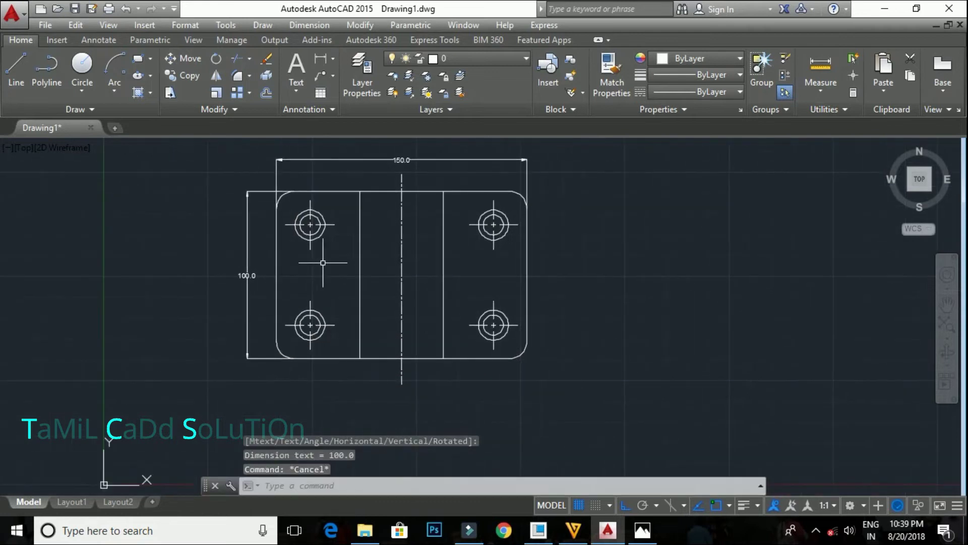
pyautogui.moveTo(499, 291); pyautogui.dragTo(462, 288, button='middle')
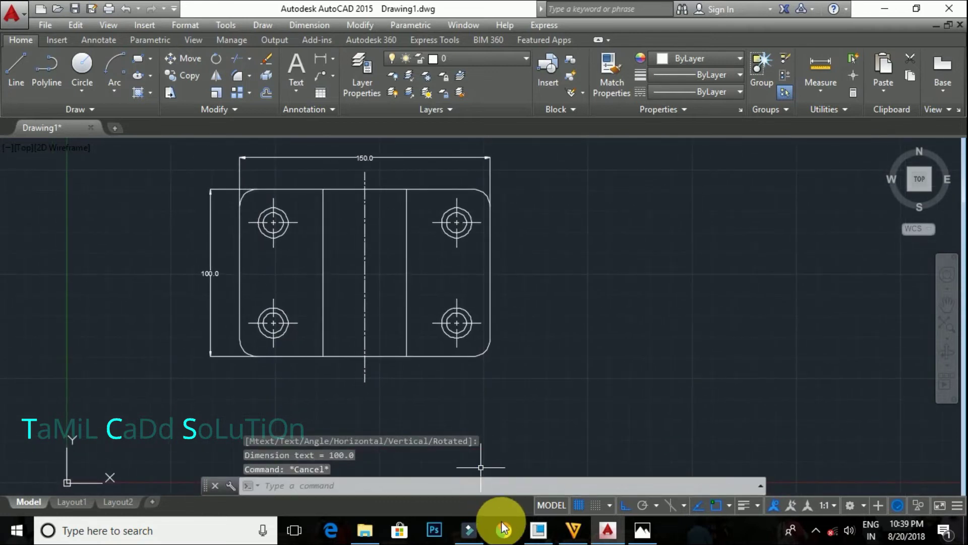
pyautogui.click(643, 529)
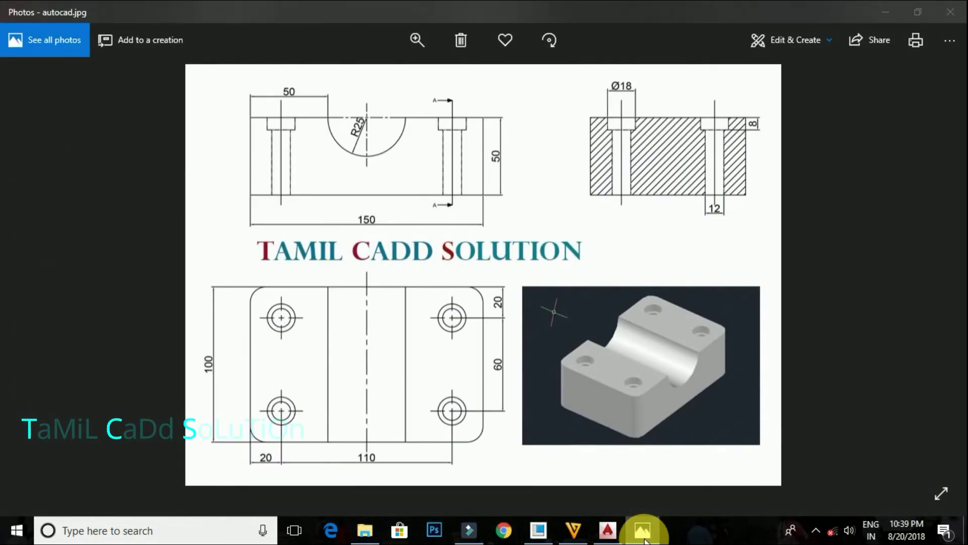
pyautogui.click(642, 529)
pyautogui.moveTo(495, 313); pyautogui.dragTo(506, 273, button='middle')
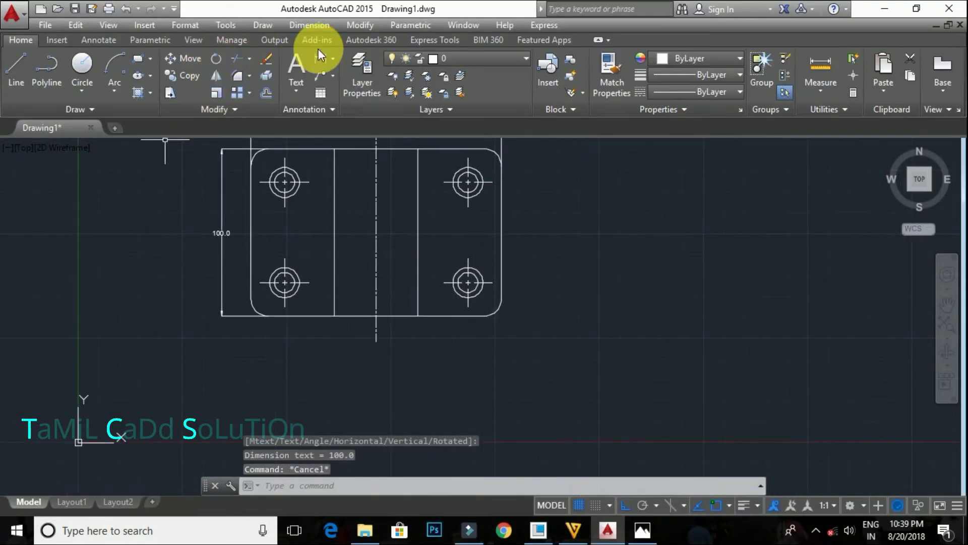
# Dimension the hole positions along the bottom edge: 20.0 and 110.0
pyautogui.click(319, 62)
pyautogui.scroll(4, 249, 353)
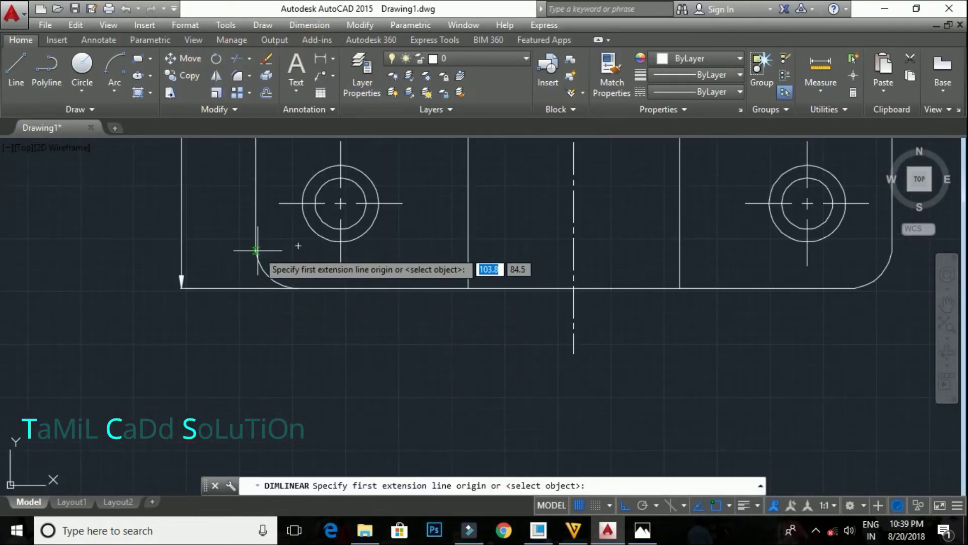
pyautogui.click(255, 246)
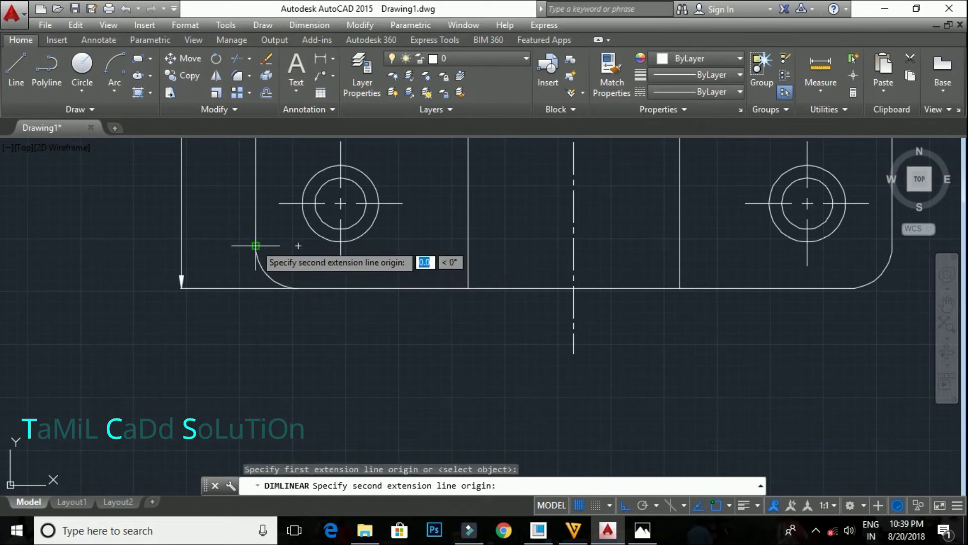
pyautogui.click(341, 204)
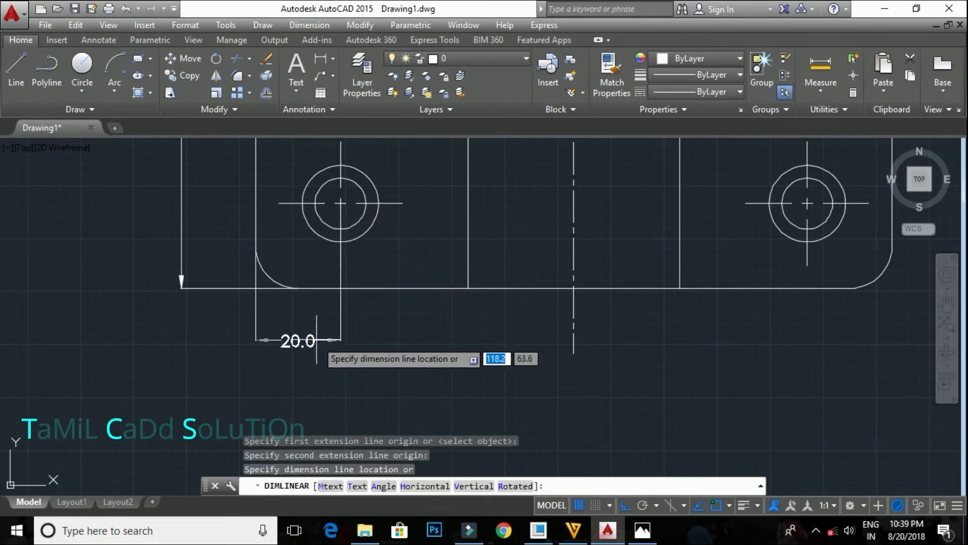
pyautogui.click(334, 343)
pyautogui.moveTo(384, 339); pyautogui.dragTo(324, 346, button='middle')
pyautogui.press('Return')
pyautogui.click(292, 341)
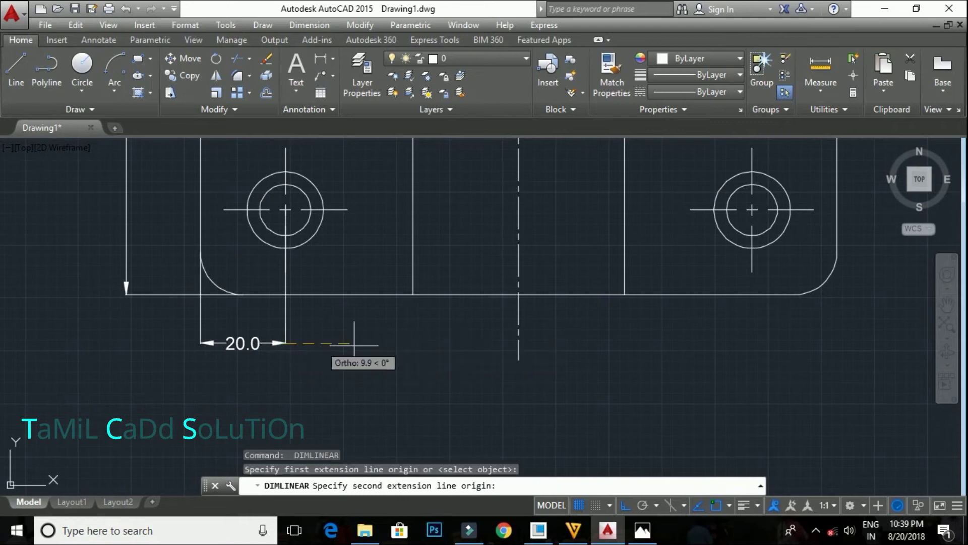
pyautogui.moveTo(413, 345); pyautogui.dragTo(263, 374, button='middle')
pyautogui.click(597, 300)
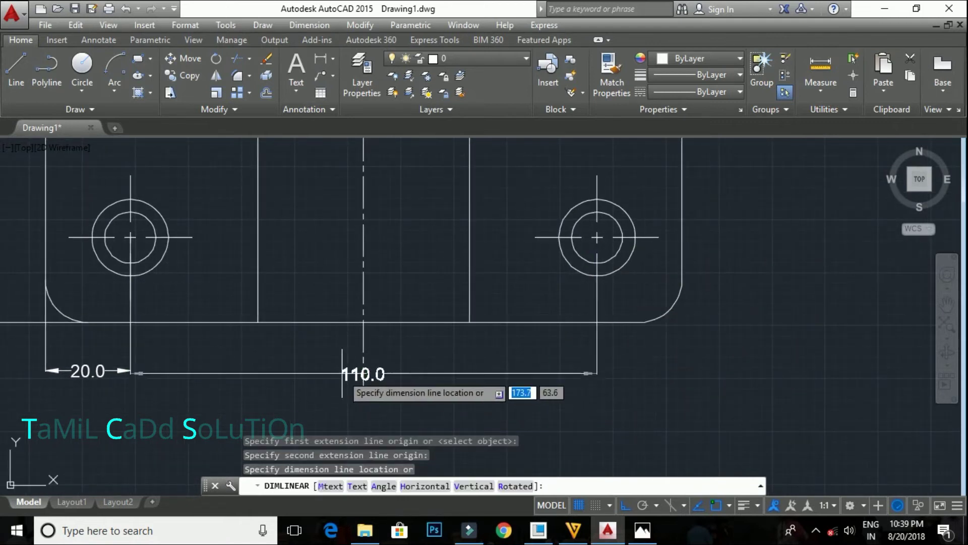
pyautogui.click(130, 373)
pyautogui.press('Escape')
pyautogui.moveTo(520, 345); pyautogui.dragTo(281, 382, button='middle')
pyautogui.scroll(-4, 281, 382)
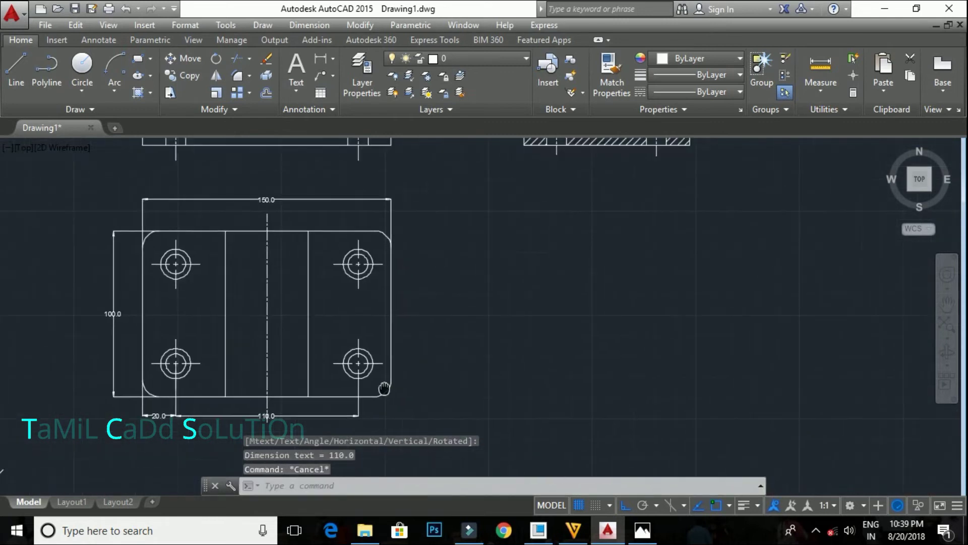
# Dimension the hole positions down the right side: 20.0 and 60.0
pyautogui.press('Return')
pyautogui.scroll(4, 348, 272)
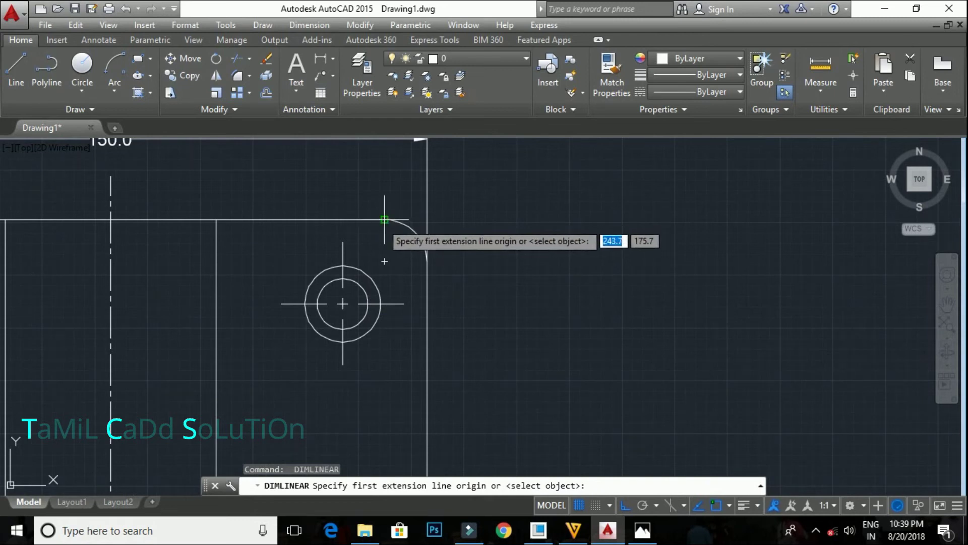
pyautogui.click(384, 219)
pyautogui.click(342, 303)
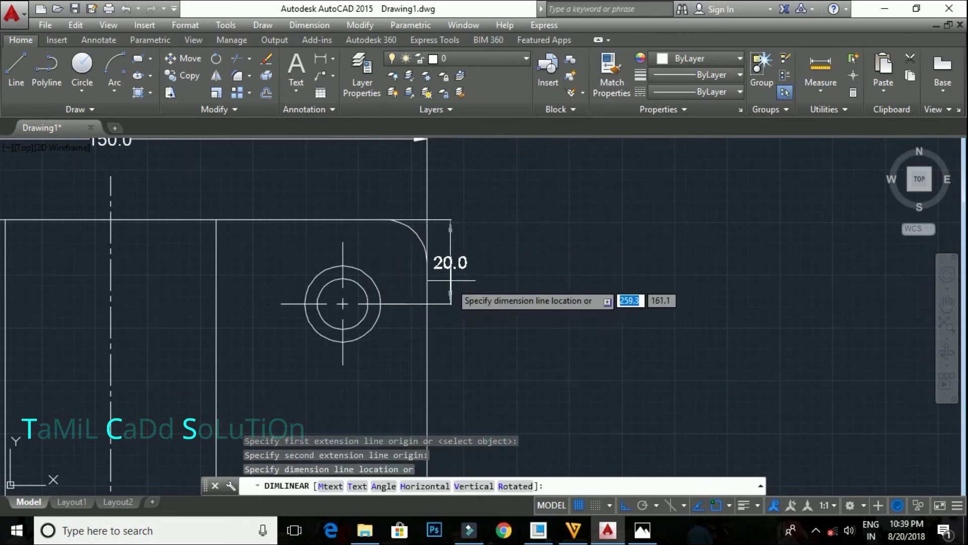
pyautogui.click(474, 281)
pyautogui.press('Return')
pyautogui.moveTo(473, 306); pyautogui.dragTo(469, 233, button='middle')
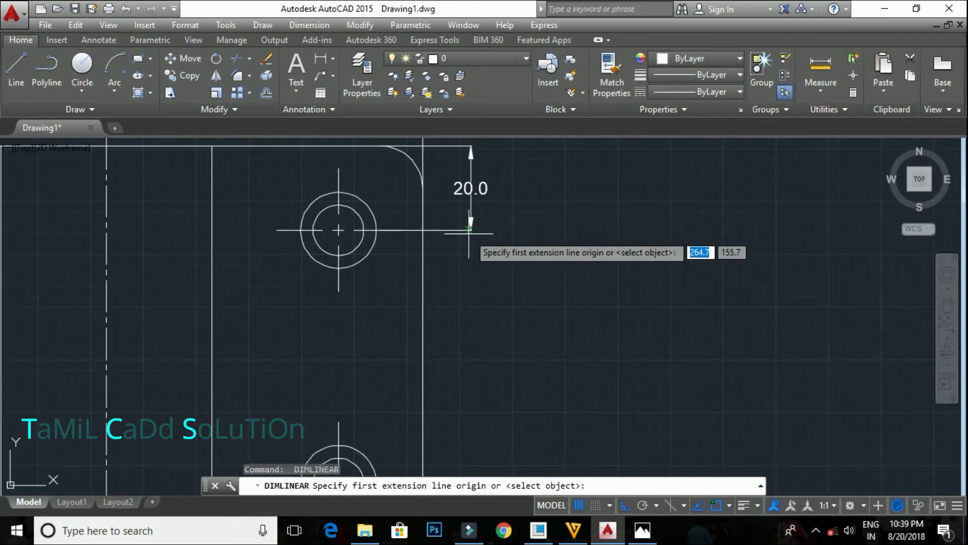
pyautogui.click(469, 233)
pyautogui.moveTo(460, 303); pyautogui.dragTo(460, 330, button='middle')
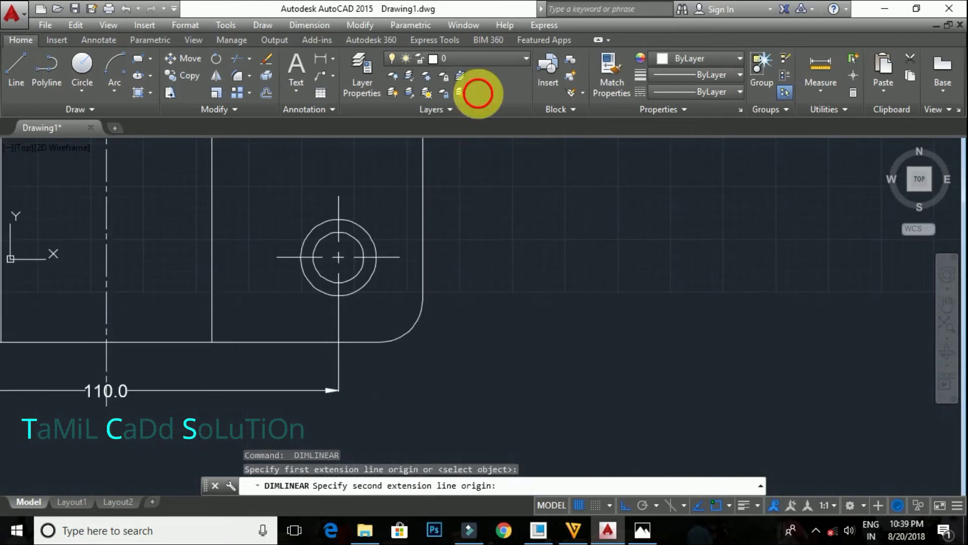
pyautogui.click(400, 257)
pyautogui.moveTo(499, 194); pyautogui.dragTo(476, 327, button='middle')
pyautogui.moveTo(460, 239); pyautogui.dragTo(447, 344, button='middle')
pyautogui.click(431, 270)
# Pan and zoom to bring the front view with the semicircular groove into sight
pyautogui.moveTo(524, 311); pyautogui.dragTo(577, 257, button='middle')
pyautogui.scroll(-4, 545, 293)
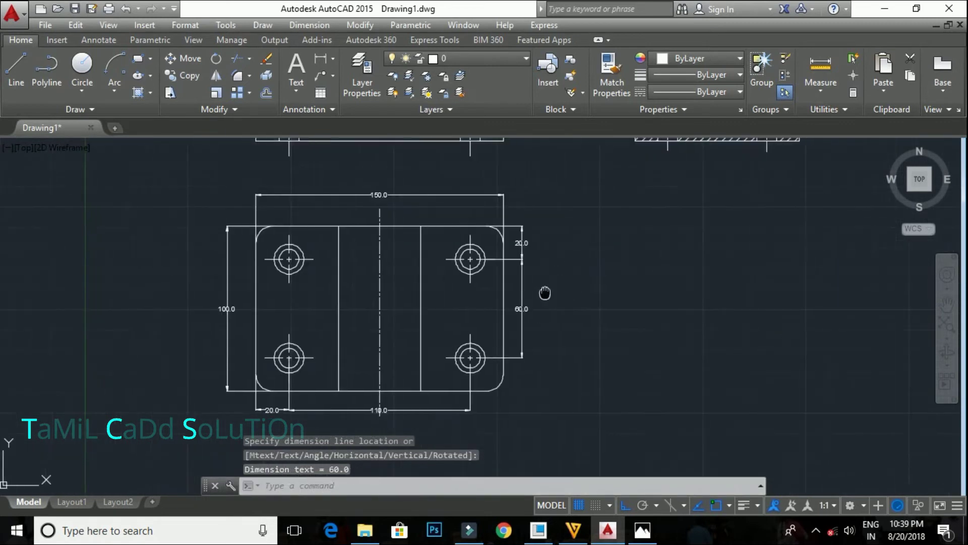
pyautogui.moveTo(545, 292); pyautogui.dragTo(549, 310, button='middle')
pyautogui.moveTo(444, 227); pyautogui.dragTo(426, 343, button='middle')
pyautogui.moveTo(454, 251)
pyautogui.mouseDown(button='middle')
pyautogui.moveTo(450, 261)
pyautogui.moveTo(420, 143)
pyautogui.mouseUp(button='middle')
pyautogui.scroll(2, 433, 237)
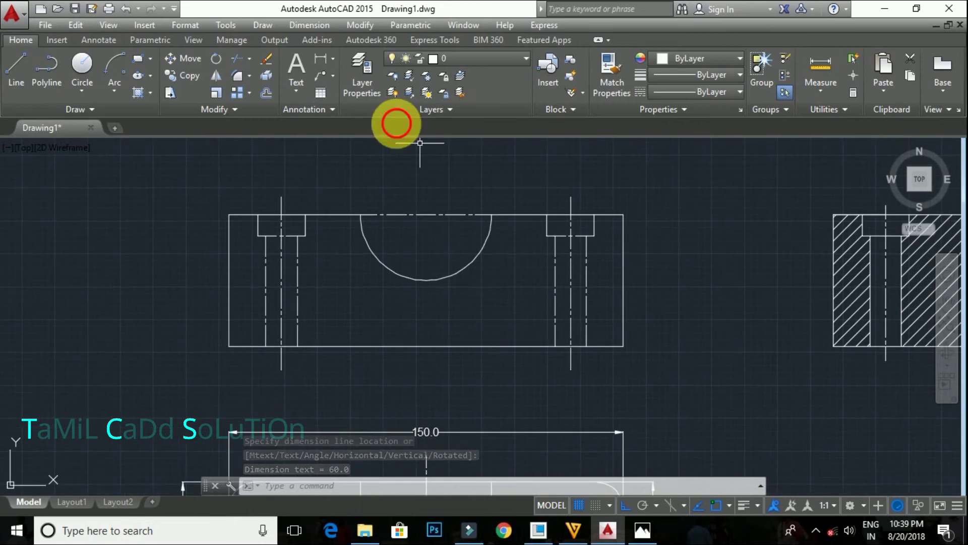
# Place an R25.0 radius dimension on the front view's groove arc
pyautogui.click(331, 60)
pyautogui.click(335, 197)
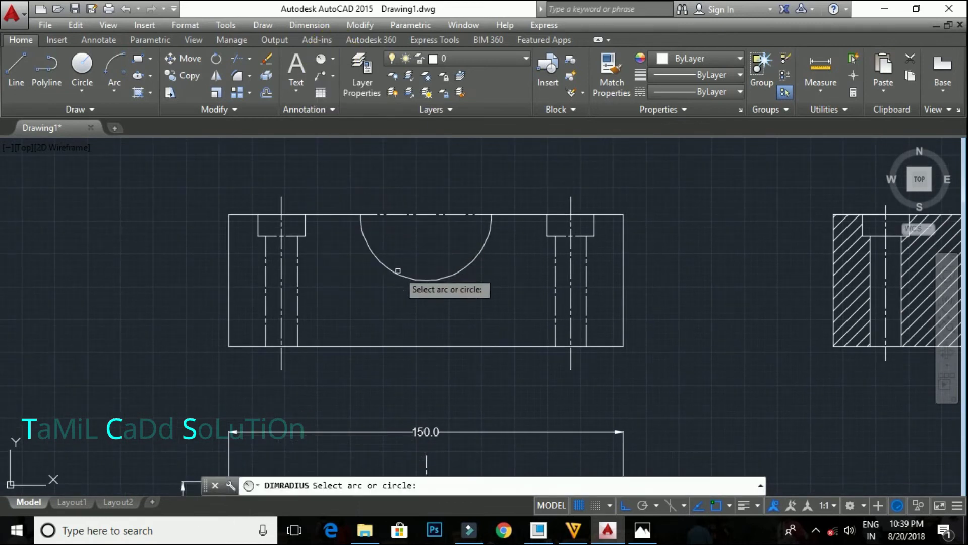
pyautogui.click(398, 275)
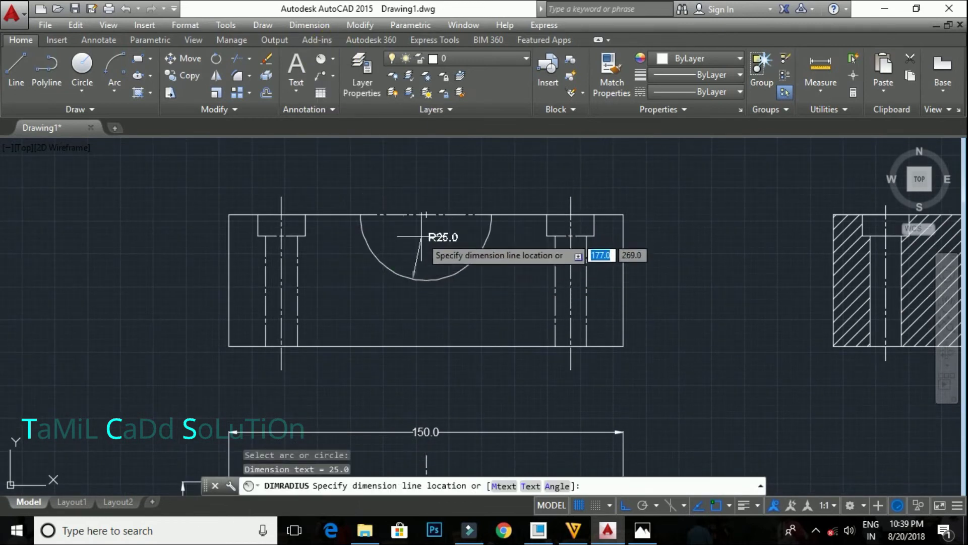
pyautogui.click(397, 204)
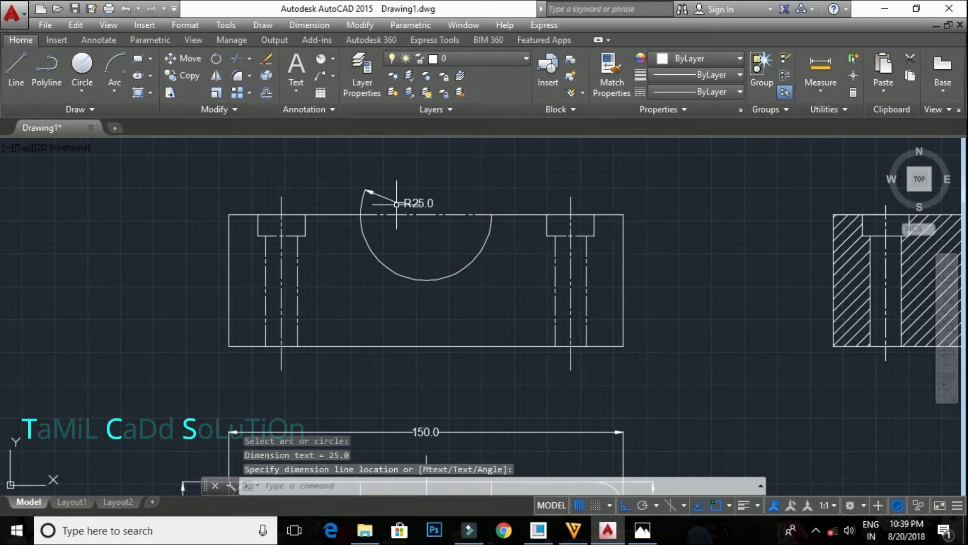
pyautogui.moveTo(405, 232); pyautogui.dragTo(425, 233, button='middle')
pyautogui.press('Escape')
pyautogui.moveTo(406, 202); pyautogui.dragTo(462, 203, button='middle')
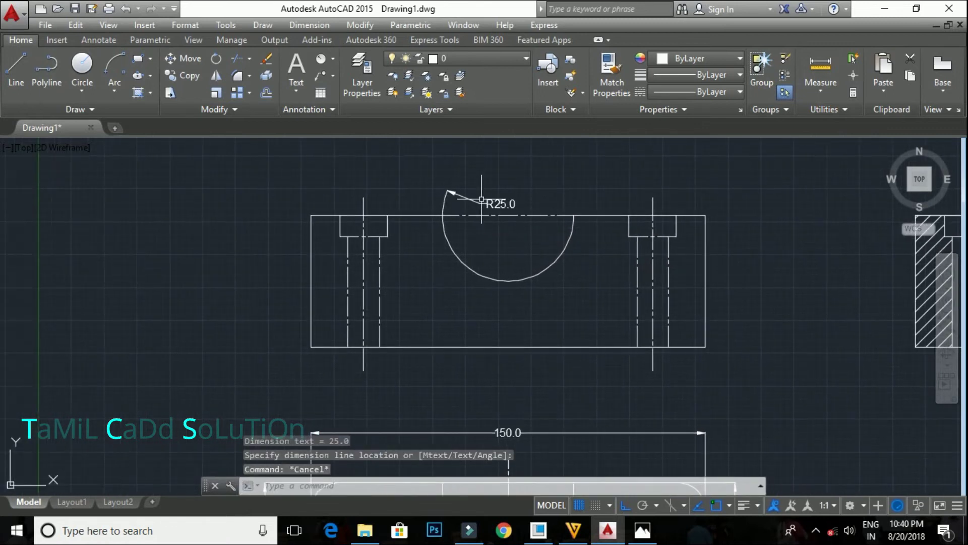
pyautogui.click(463, 203)
pyautogui.click(447, 190)
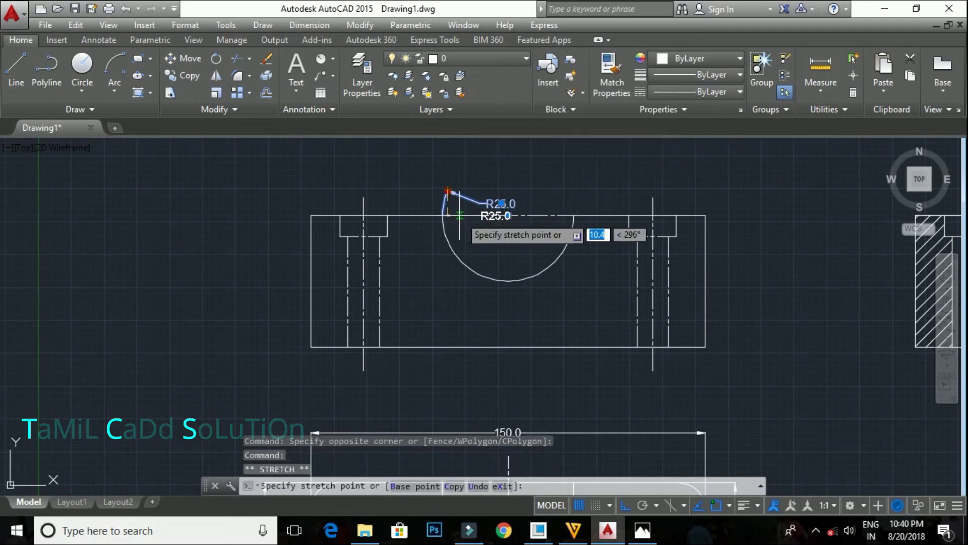
pyautogui.press('Escape')
# Zoom around the front view and compare it against the reference drawing image
pyautogui.scroll(1, 519, 183)
pyautogui.scroll(1, 472, 211)
pyautogui.scroll(-1, 454, 204)
pyautogui.scroll(-1, 418, 209)
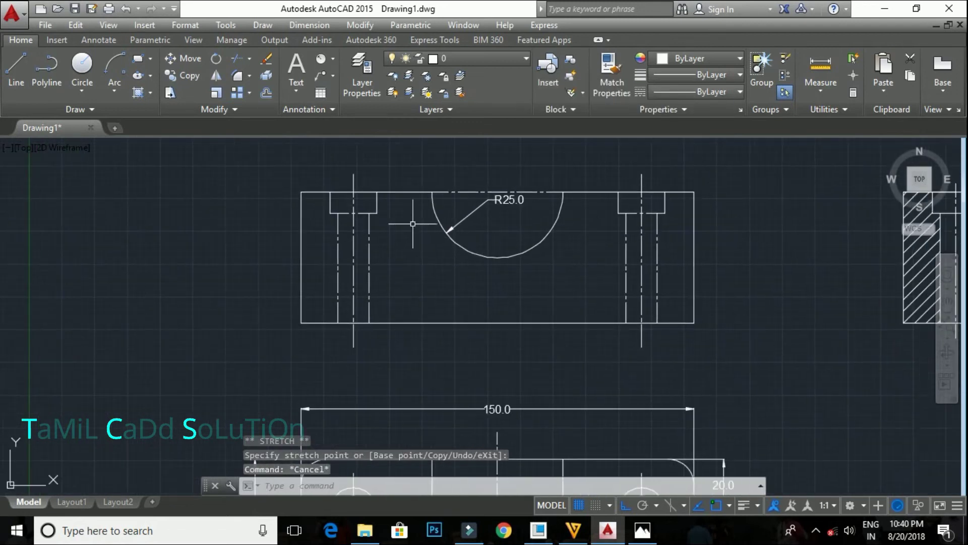
pyautogui.click(655, 534)
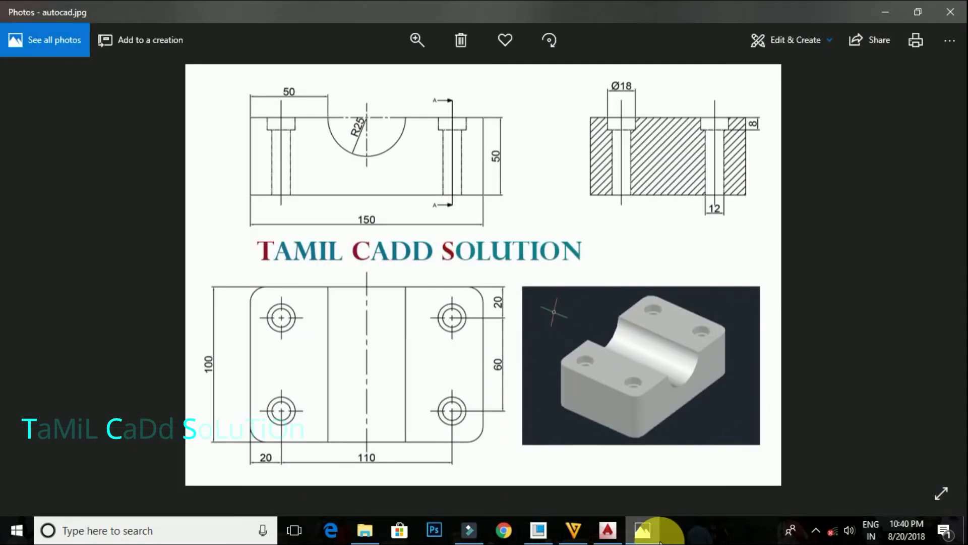
pyautogui.click(655, 535)
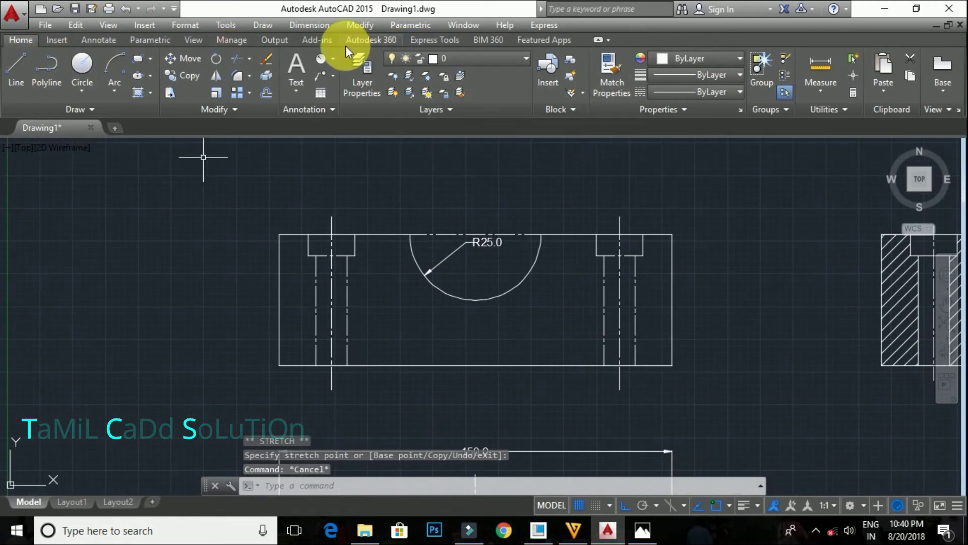
# Dimension 50.0 from the front view's top-left corner to the groove's left edge
pyautogui.click(334, 65)
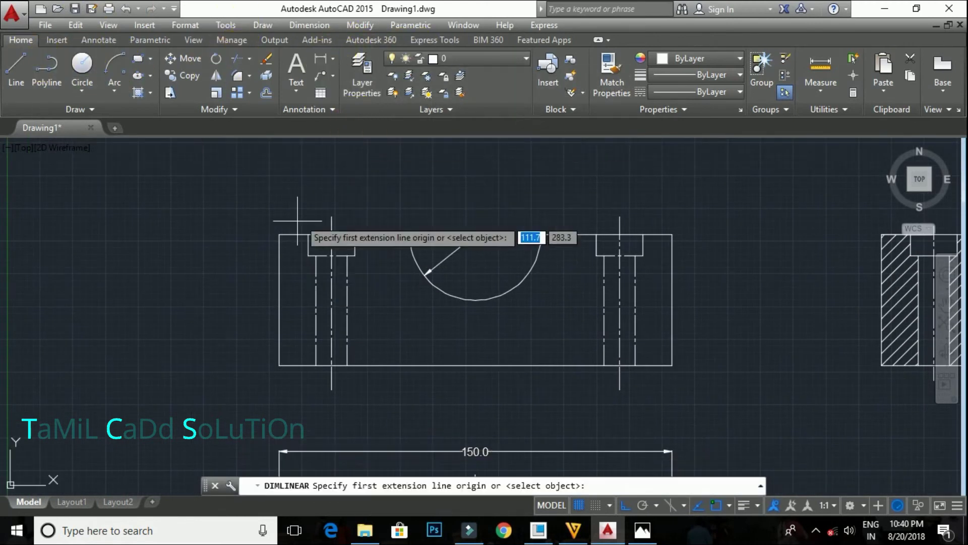
pyautogui.click(279, 235)
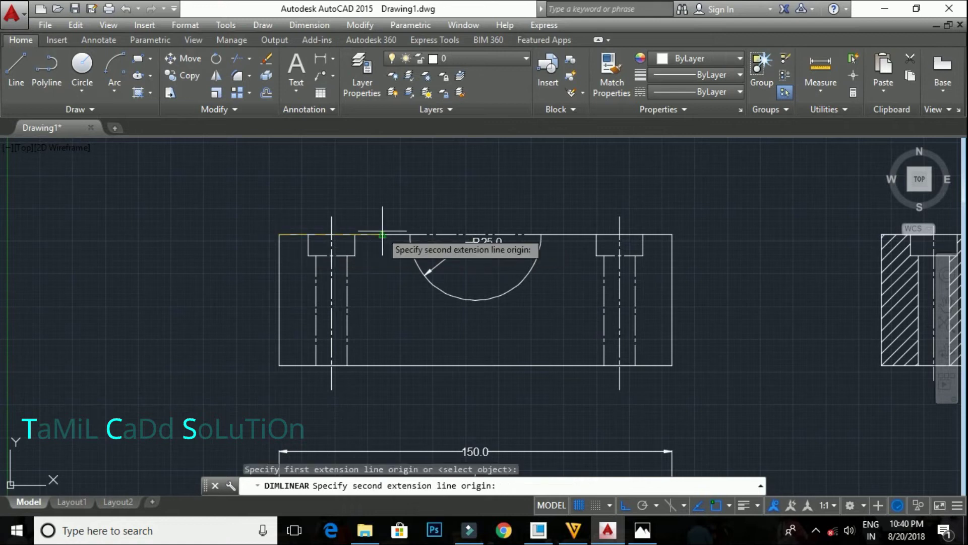
pyautogui.click(410, 235)
pyautogui.click(383, 201)
pyautogui.press('space')
# Add the 150.0 overall width dimension below the front view
pyautogui.moveTo(272, 360); pyautogui.dragTo(262, 277, button='middle')
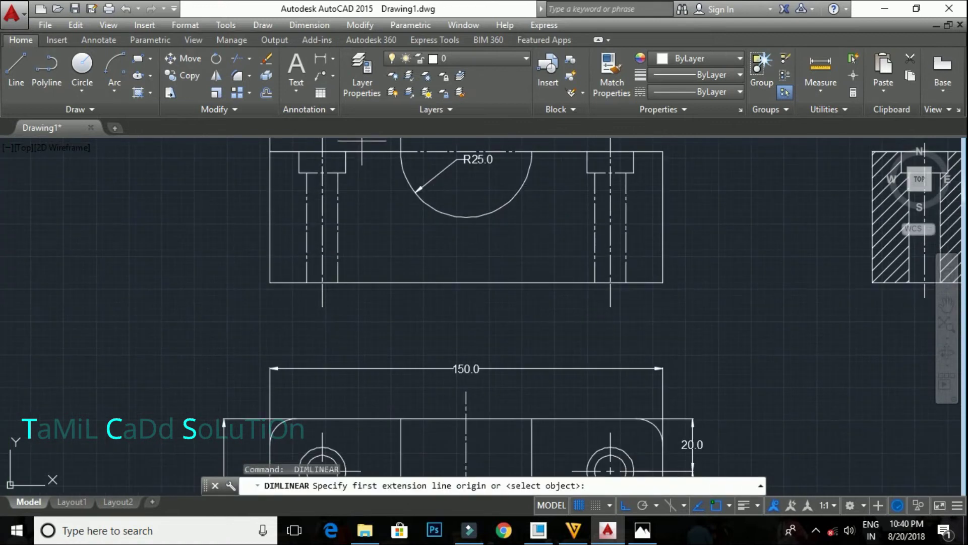
pyautogui.click(267, 277)
pyautogui.press('Escape')
pyautogui.press('space')
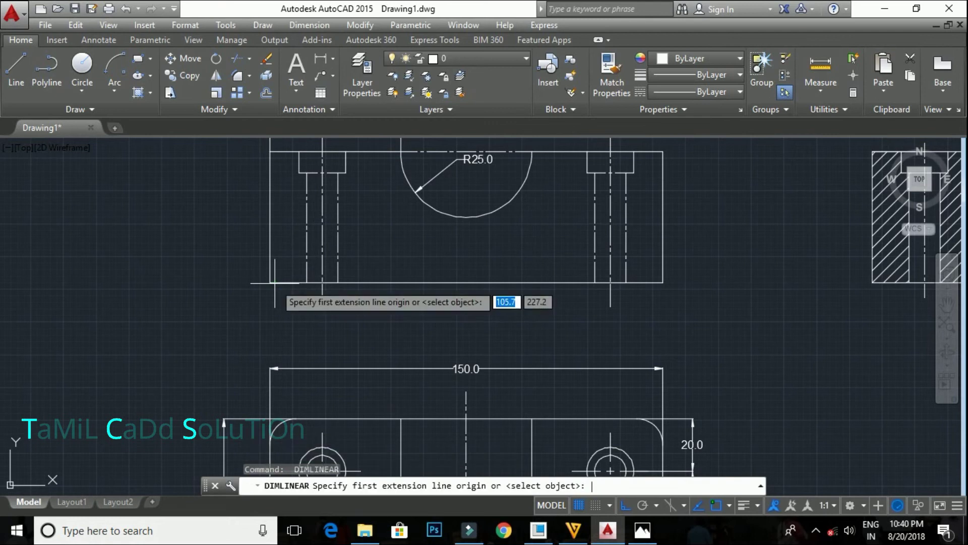
pyautogui.click(270, 283)
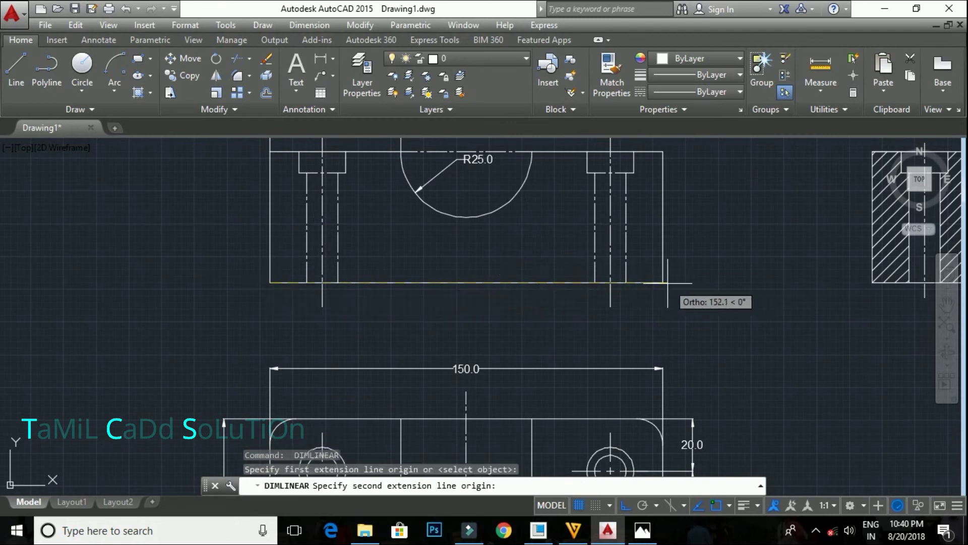
pyautogui.click(668, 283)
pyautogui.click(622, 326)
pyautogui.press('space')
pyautogui.moveTo(616, 311)
pyautogui.mouseDown(button='middle')
pyautogui.moveTo(457, 322)
pyautogui.moveTo(441, 355)
pyautogui.mouseUp(button='middle')
pyautogui.press('Escape')
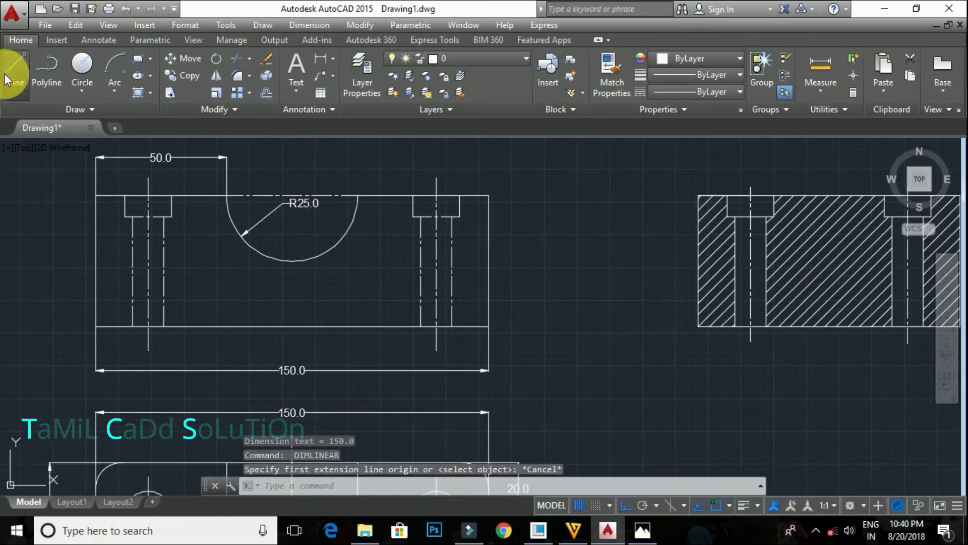
pyautogui.click(7, 80)
pyautogui.scroll(2, 432, 173)
# Draw the leader line and one slanted arrowhead edge above the right hole
pyautogui.scroll(2, 447, 190)
pyautogui.click(446, 183)
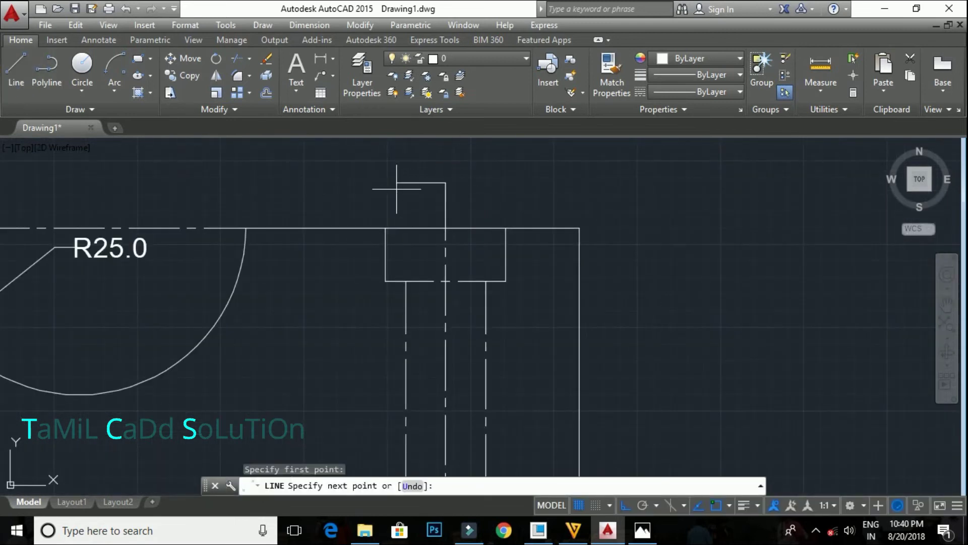
pyautogui.click(396, 189)
pyautogui.click(20, 86)
pyautogui.scroll(4, 444, 177)
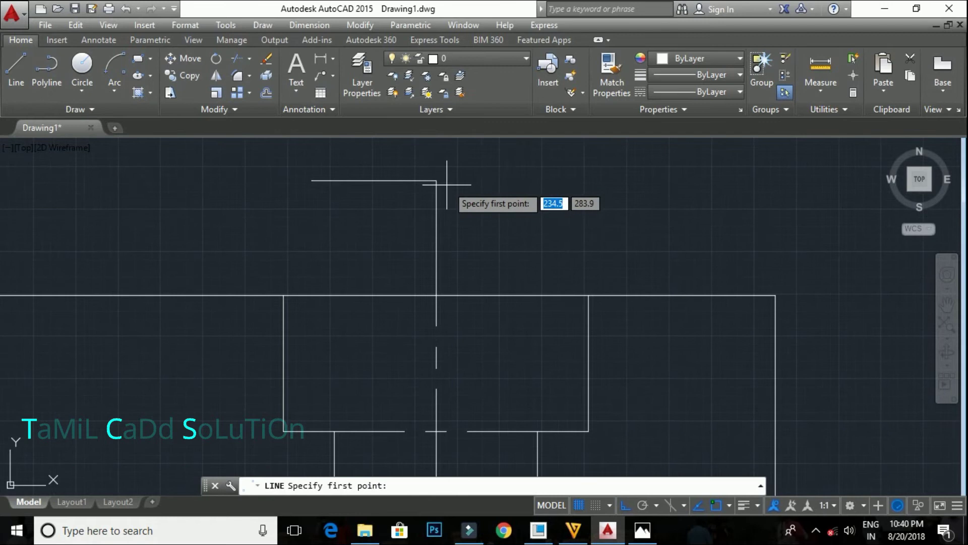
pyautogui.click(436, 180)
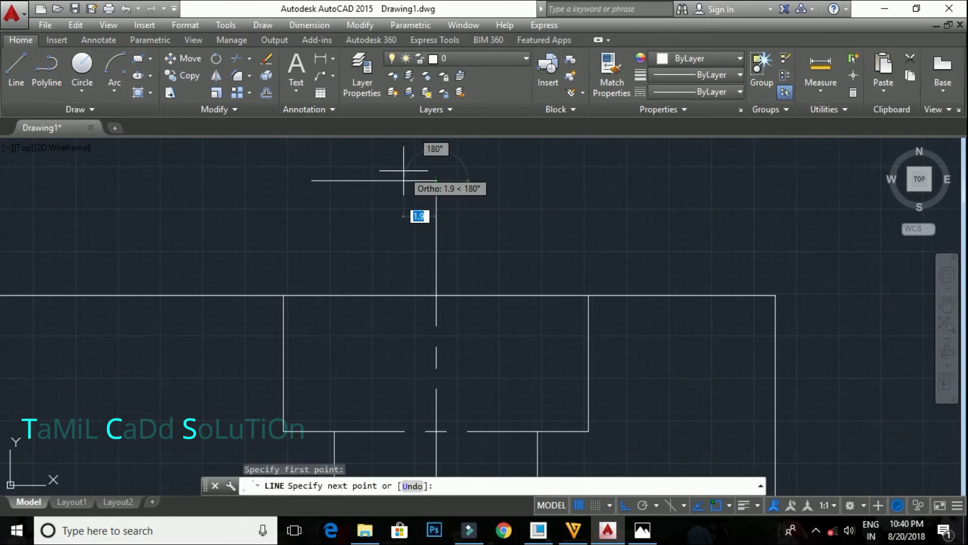
pyautogui.press('F8')
pyautogui.press('F8')
pyautogui.press('F8')
pyautogui.moveTo(404, 180); pyautogui.dragTo(450, 259, button='middle')
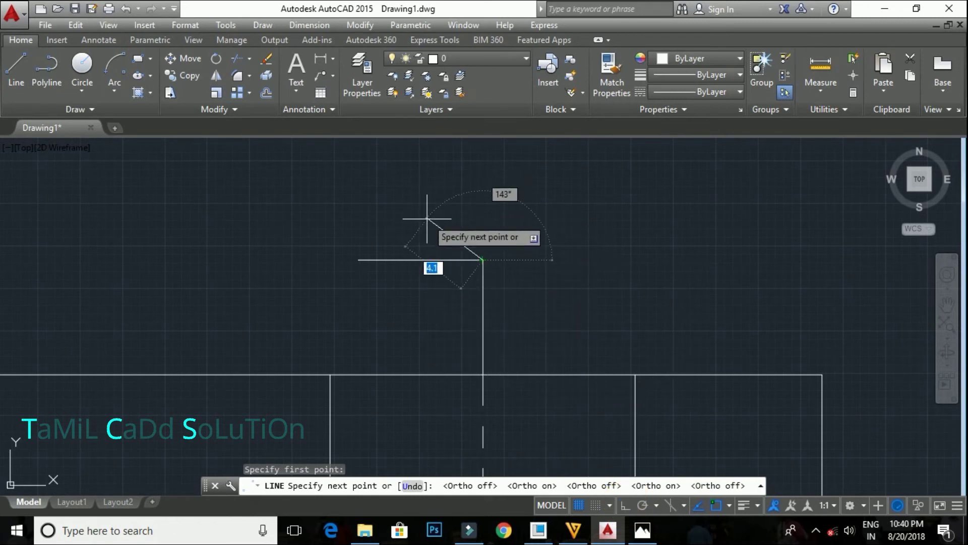
pyautogui.click(440, 250)
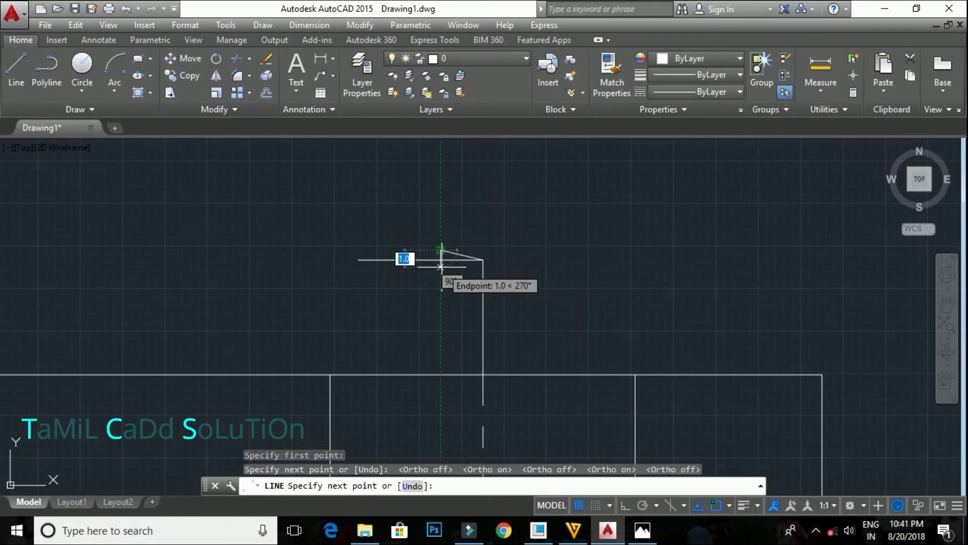
pyautogui.press('Escape')
# Mirror the arrowhead edges about the leader line to complete the triangle
pyautogui.scroll(3, 441, 257)
pyautogui.click(457, 247)
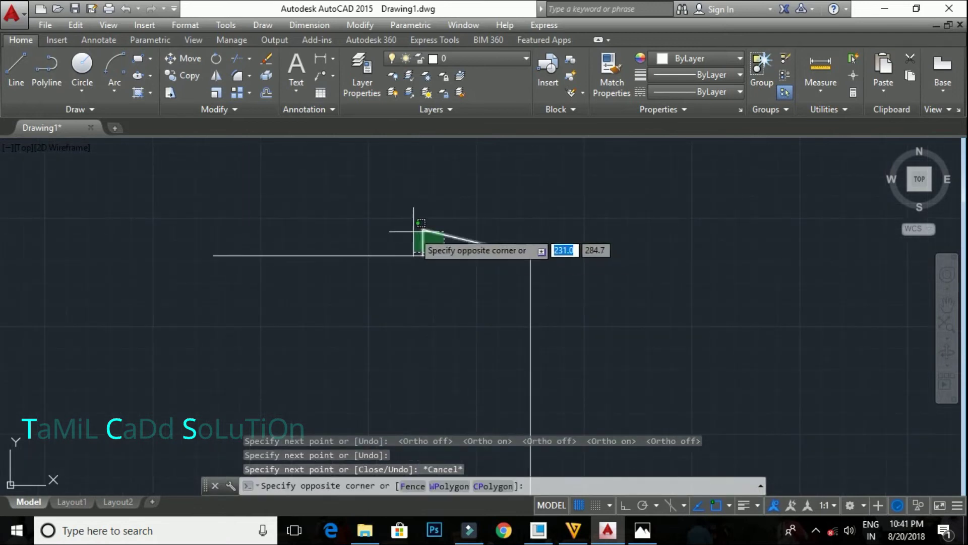
pyautogui.click(412, 233)
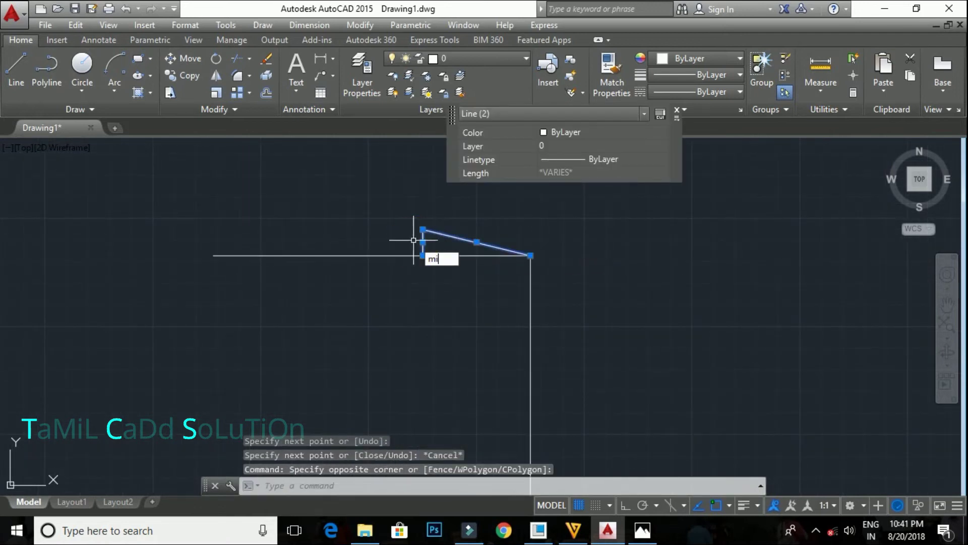
pyautogui.press('Return')
pyautogui.click(443, 256)
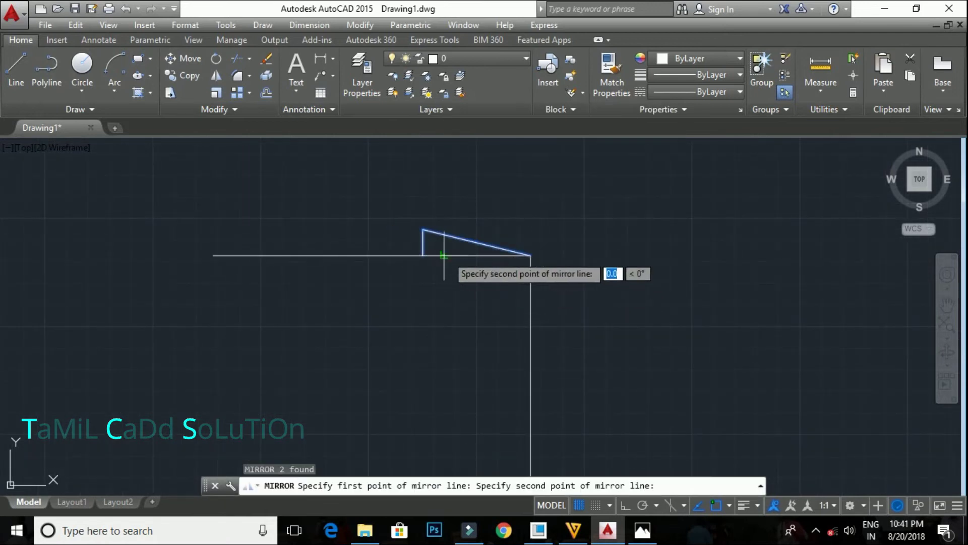
pyautogui.click(527, 256)
pyautogui.press('Return')
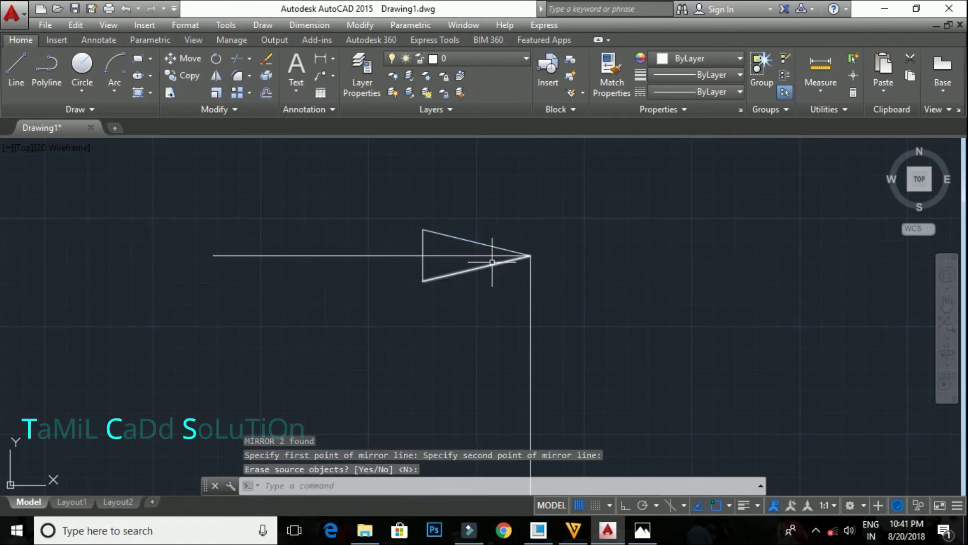
pyautogui.write('tr')
pyautogui.press('Return')
pyautogui.press('Return')
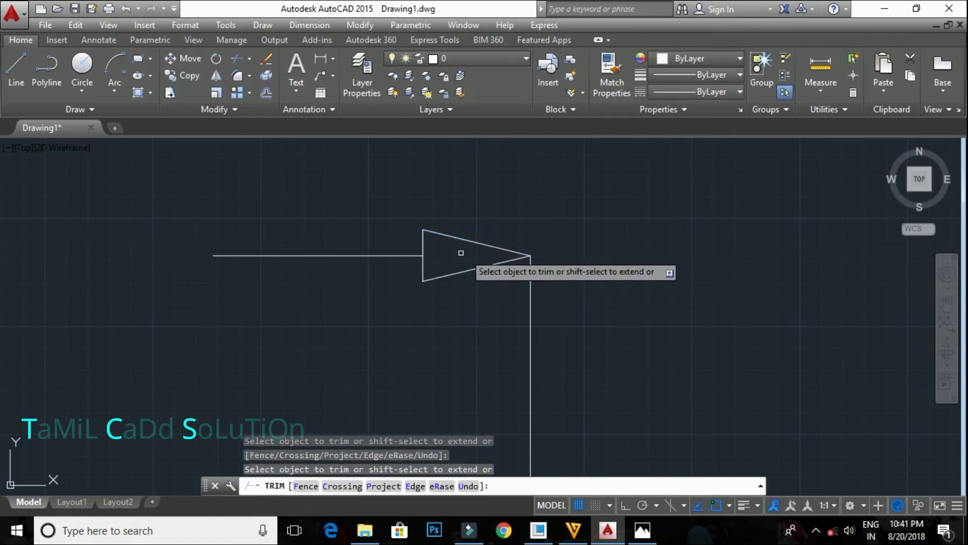
pyautogui.press('Escape')
# Fill the arrowhead triangle with a solid hatch and select all arrow pieces
pyautogui.click(137, 81)
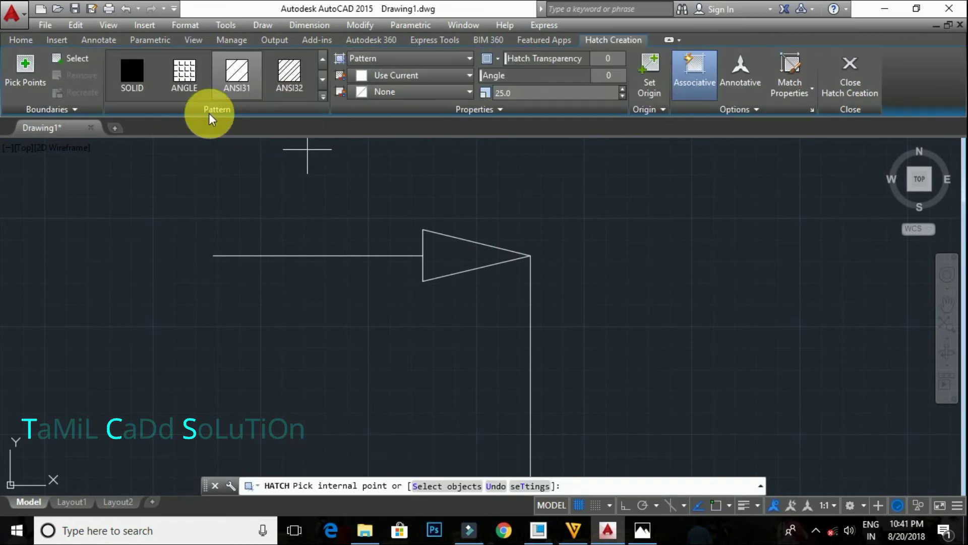
pyautogui.click(438, 221)
pyautogui.press('Escape')
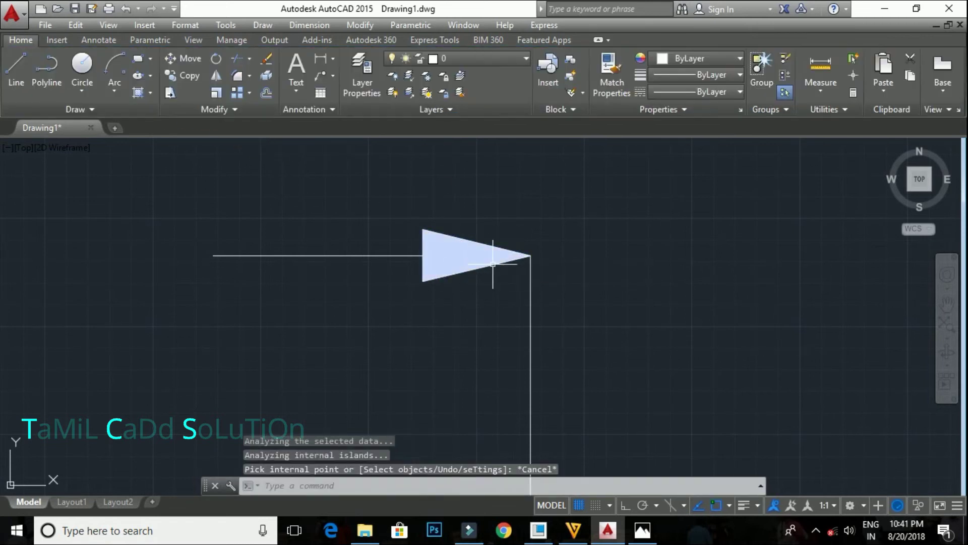
pyautogui.scroll(-4, 534, 277)
pyautogui.click(403, 227)
pyautogui.moveTo(451, 261); pyautogui.dragTo(414, 198, button='middle')
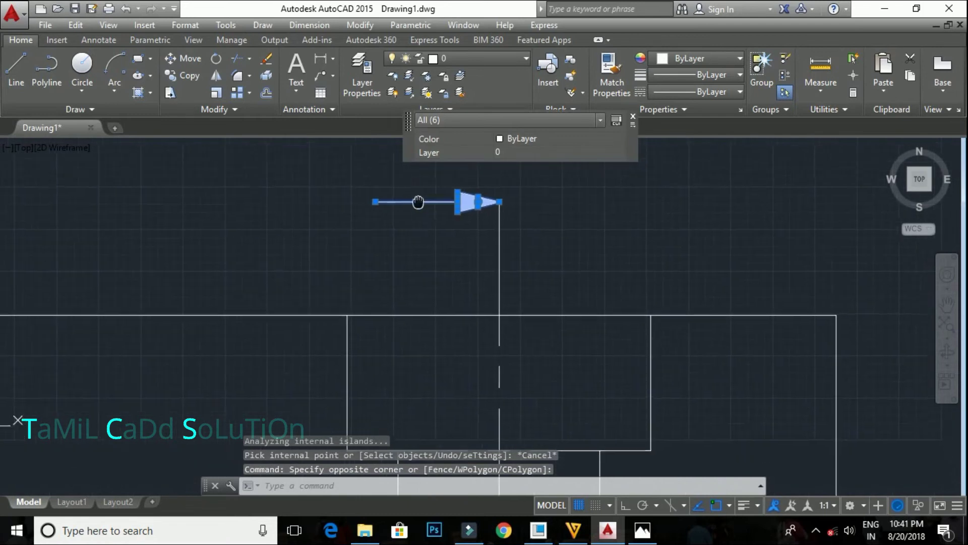
pyautogui.write('mi')
# Mirror the section arrow marker to the cutting line's other end, keeping the original
pyautogui.press('Return')
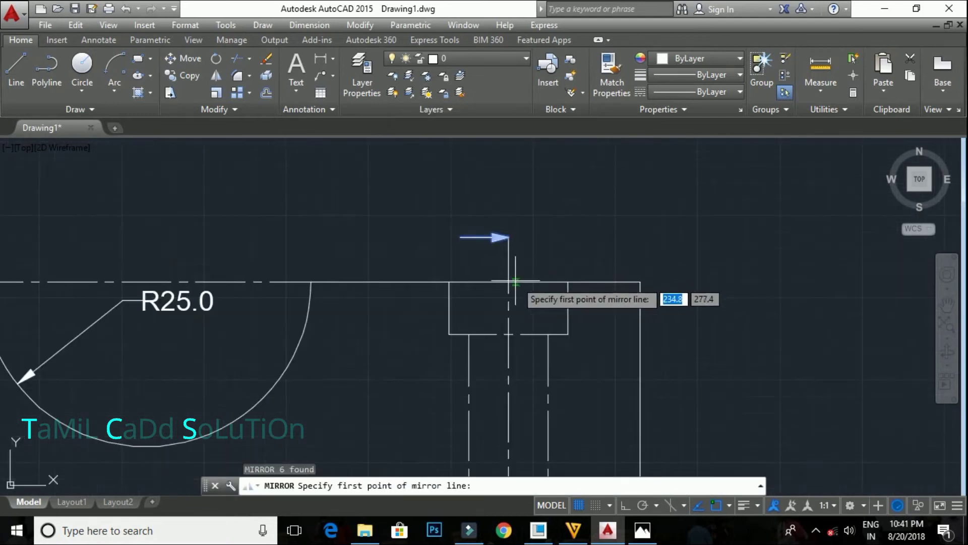
pyautogui.scroll(-4, 489, 363)
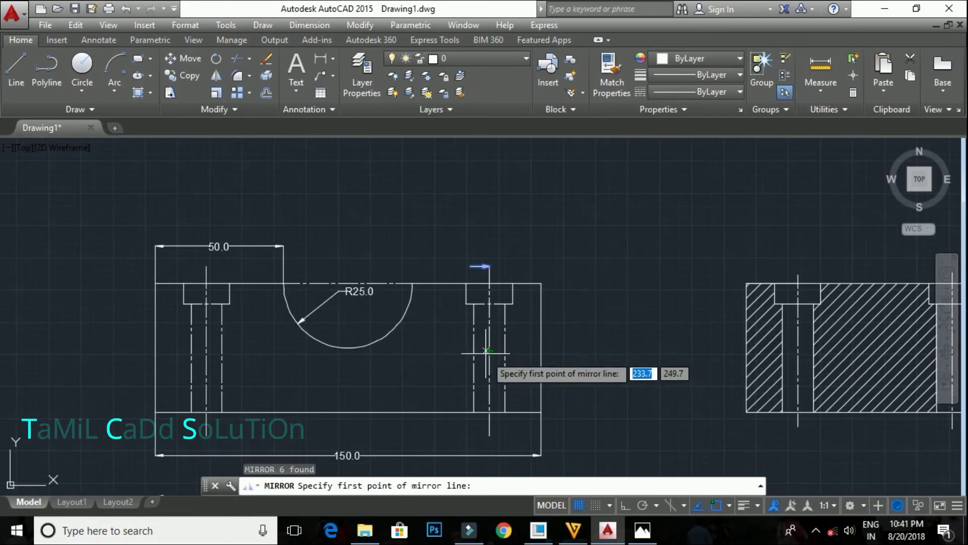
pyautogui.click(446, 350)
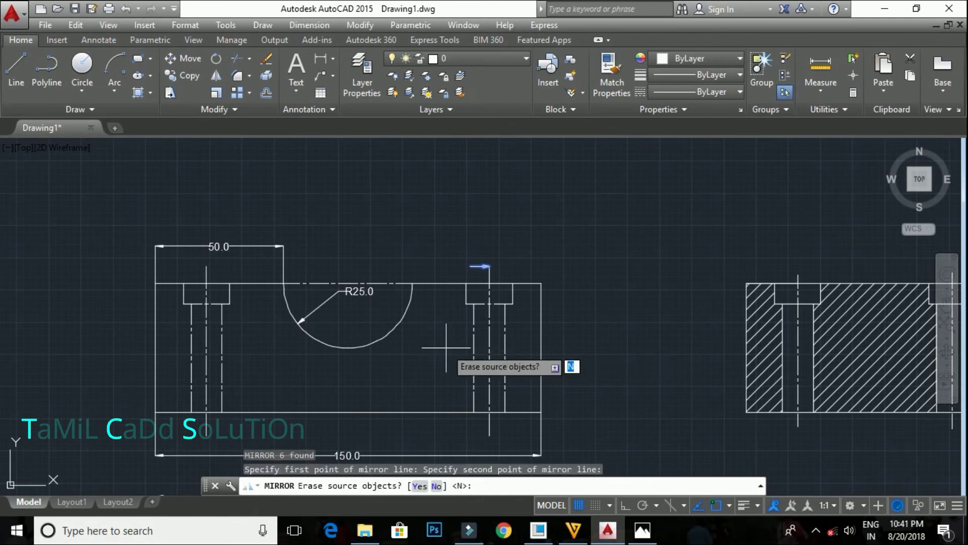
pyautogui.press('Return')
pyautogui.scroll(3, 501, 372)
pyautogui.scroll(3, 506, 376)
pyautogui.scroll(-5, 506, 376)
pyautogui.scroll(3, 493, 320)
pyautogui.scroll(2, 497, 298)
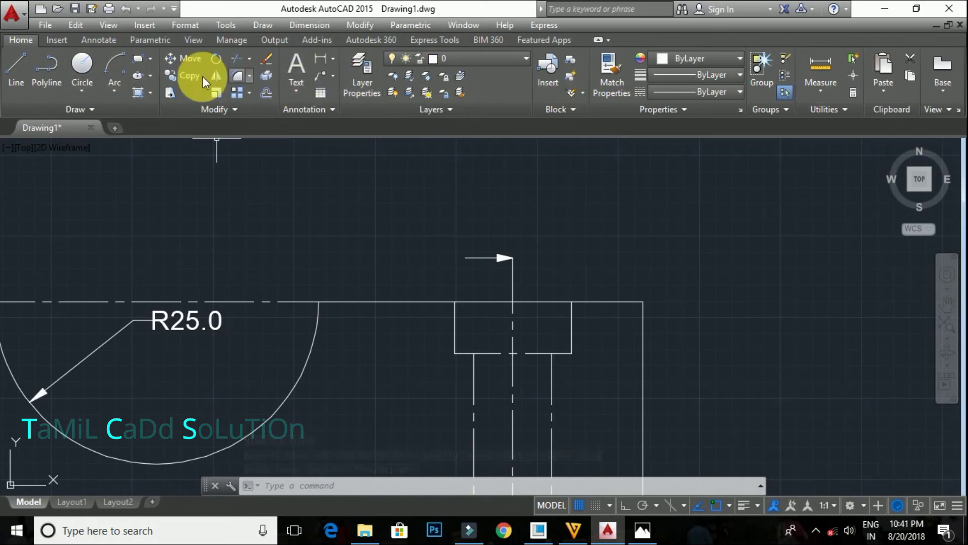
# Label the upper section arrow with single-line text 'A' at 0 rotation
pyautogui.click(312, 71)
pyautogui.click(430, 239)
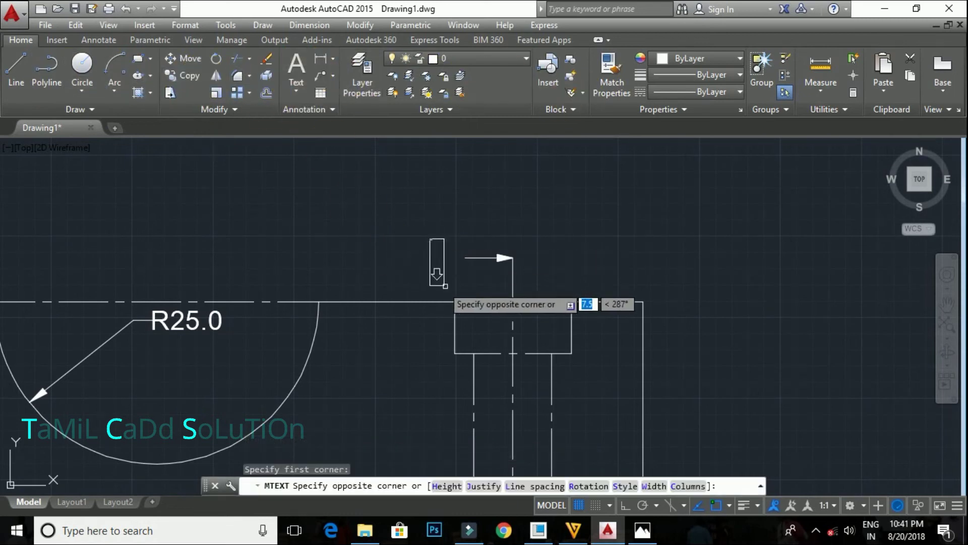
pyautogui.click(296, 89)
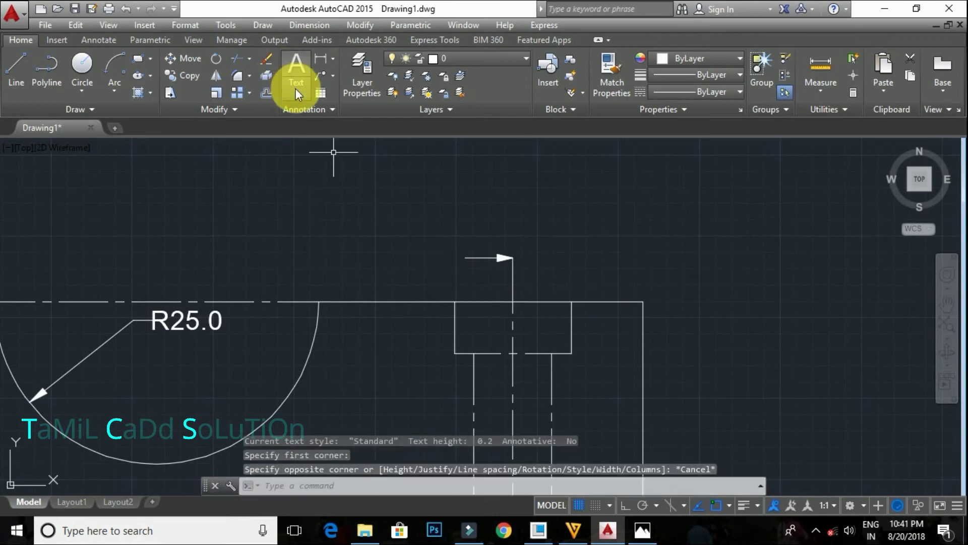
pyautogui.click(313, 144)
pyautogui.click(429, 245)
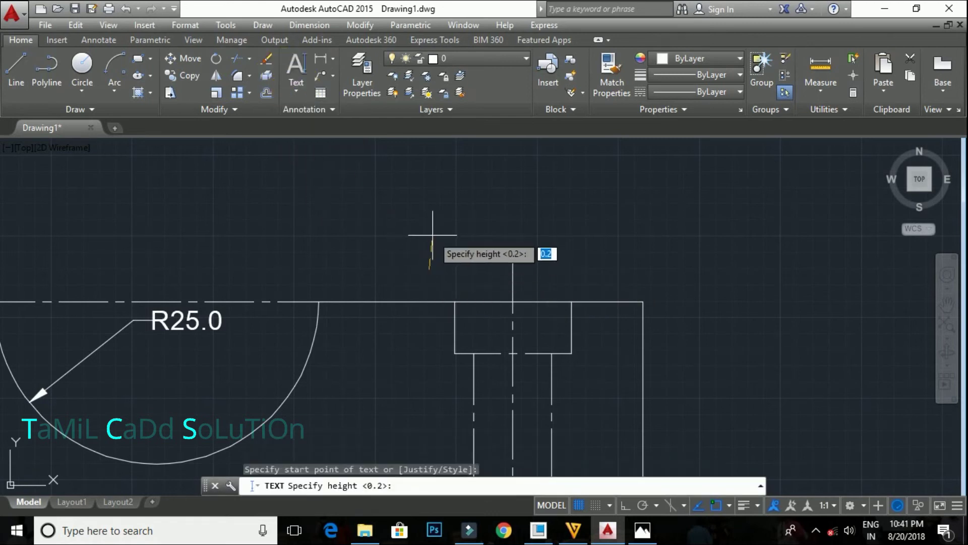
pyautogui.click(642, 528)
pyautogui.click(624, 506)
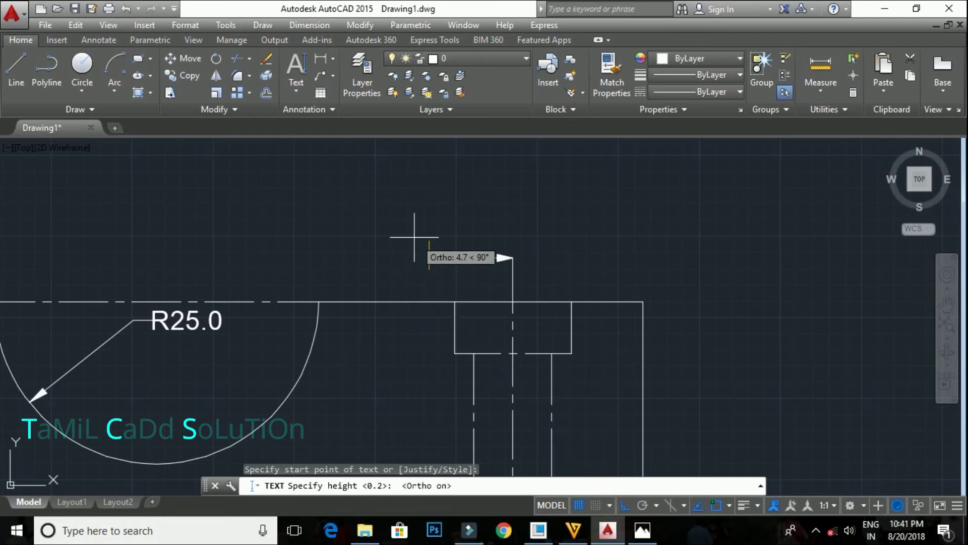
pyautogui.click(418, 236)
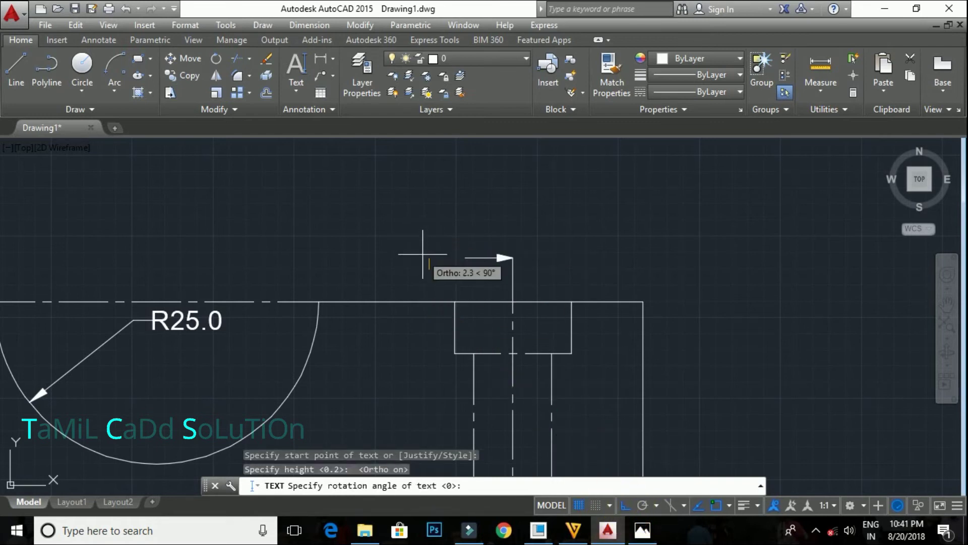
pyautogui.write('0')
pyautogui.press('Return')
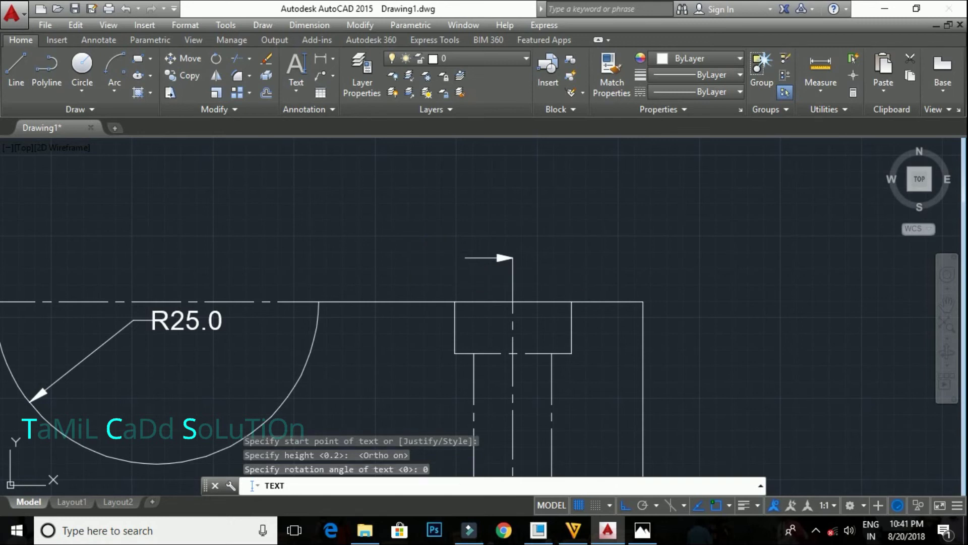
pyautogui.write('A')
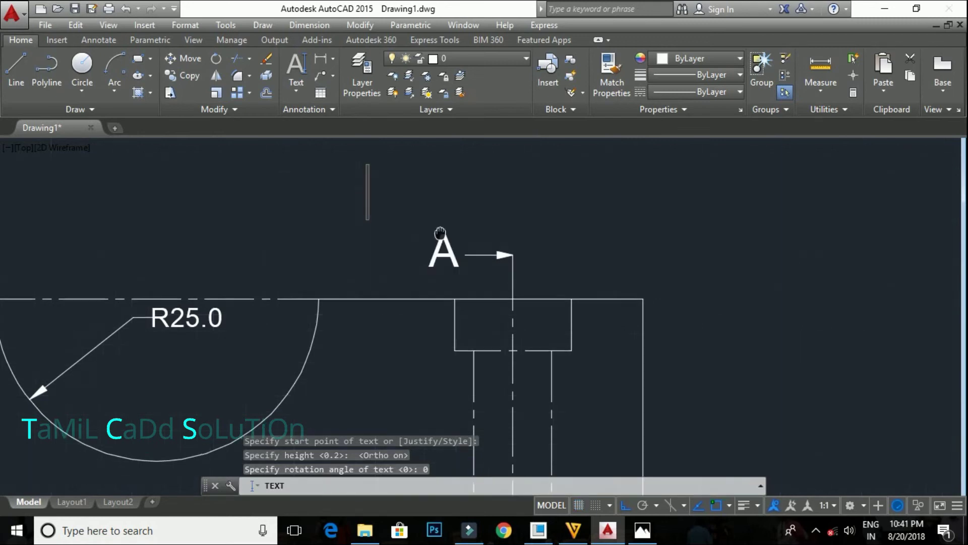
pyautogui.press('Return')
# Copy the letter A beside the lower section arrow and recentre on the section view
pyautogui.click(444, 237)
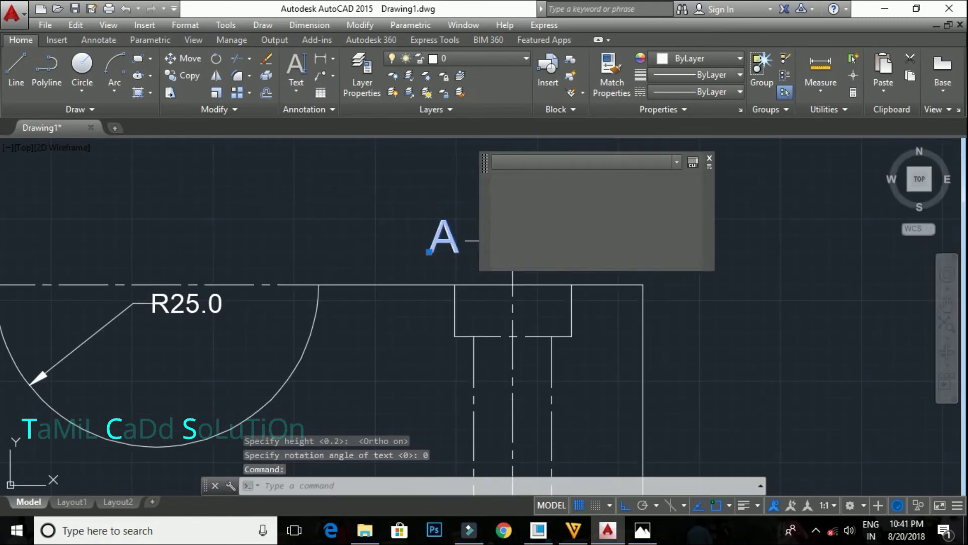
pyautogui.hotkey('ctrl', 'c')
pyautogui.hotkey('ctrl', 'v')
pyautogui.scroll(-3, 437, 276)
pyautogui.moveTo(436, 367); pyautogui.dragTo(436, 246, button='middle')
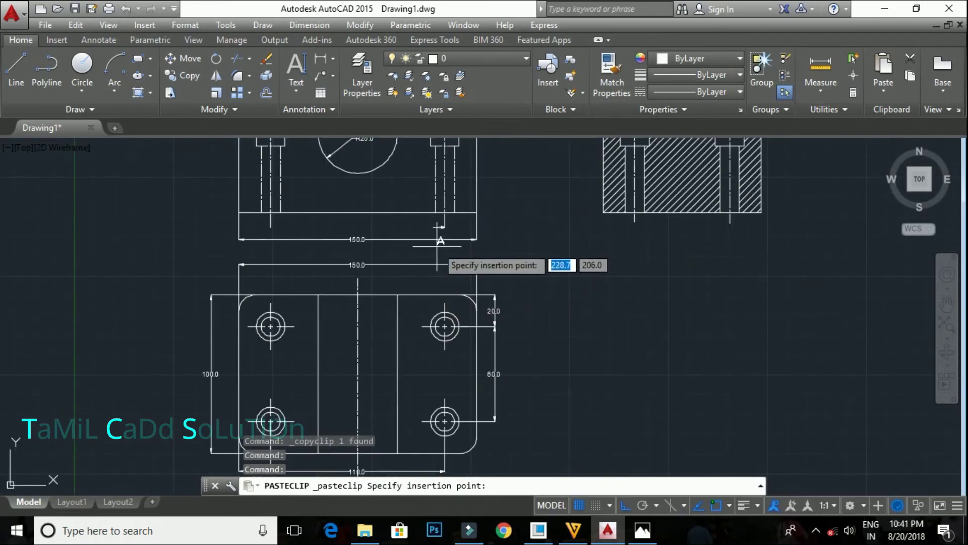
pyautogui.scroll(4, 435, 244)
pyautogui.click(412, 215)
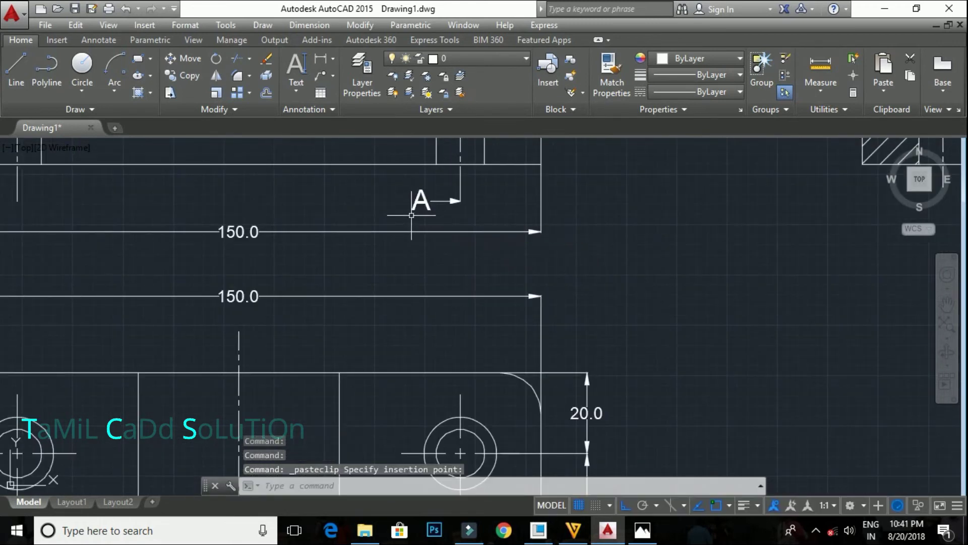
pyautogui.moveTo(421, 204); pyautogui.dragTo(216, 225, button='middle')
pyautogui.scroll(-3, 216, 225)
pyautogui.moveTo(643, 250); pyautogui.dragTo(536, 277, button='middle')
pyautogui.scroll(2, 507, 199)
pyautogui.moveTo(506, 199); pyautogui.dragTo(501, 253, button='middle')
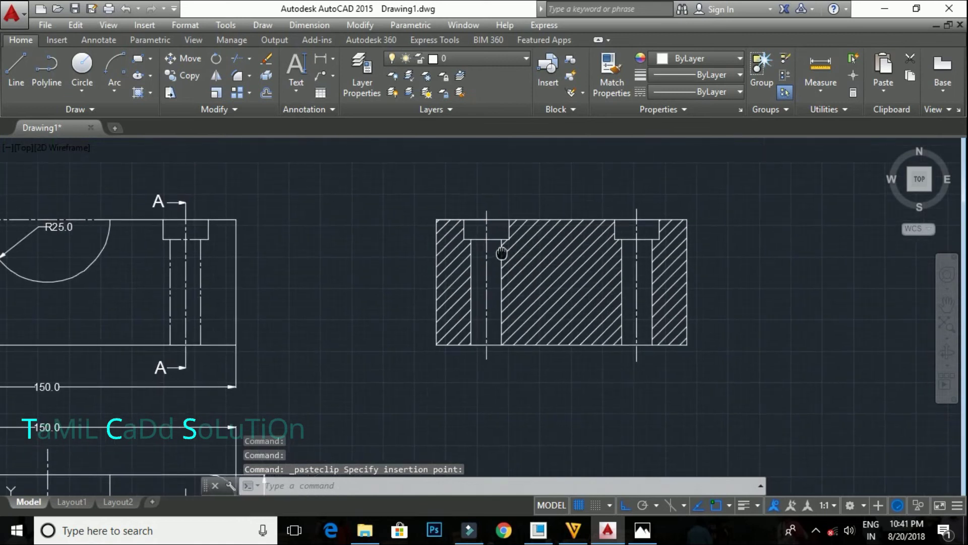
# Dimension the section's 18.0 counterbore width above and 12.0 hole width below
pyautogui.click(325, 68)
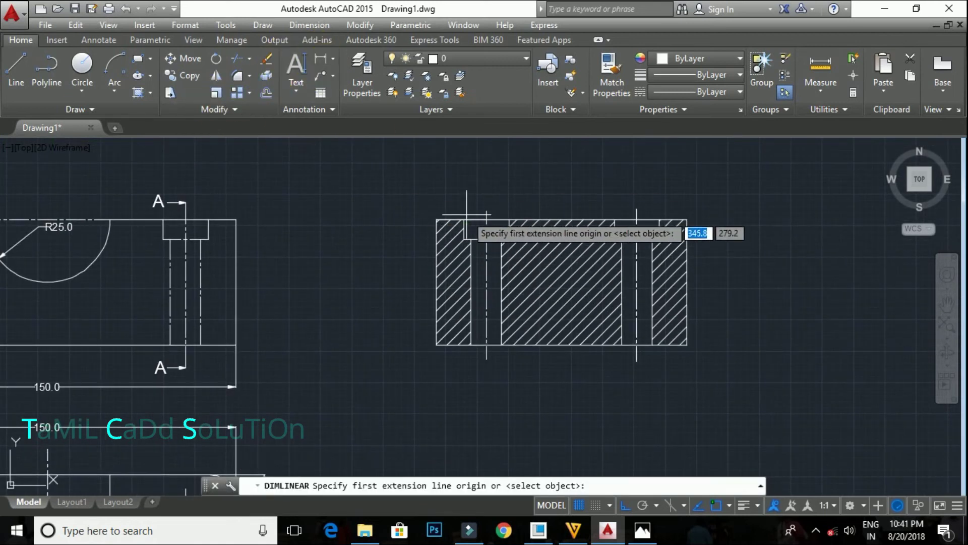
pyautogui.click(467, 220)
pyautogui.click(508, 220)
pyautogui.click(508, 196)
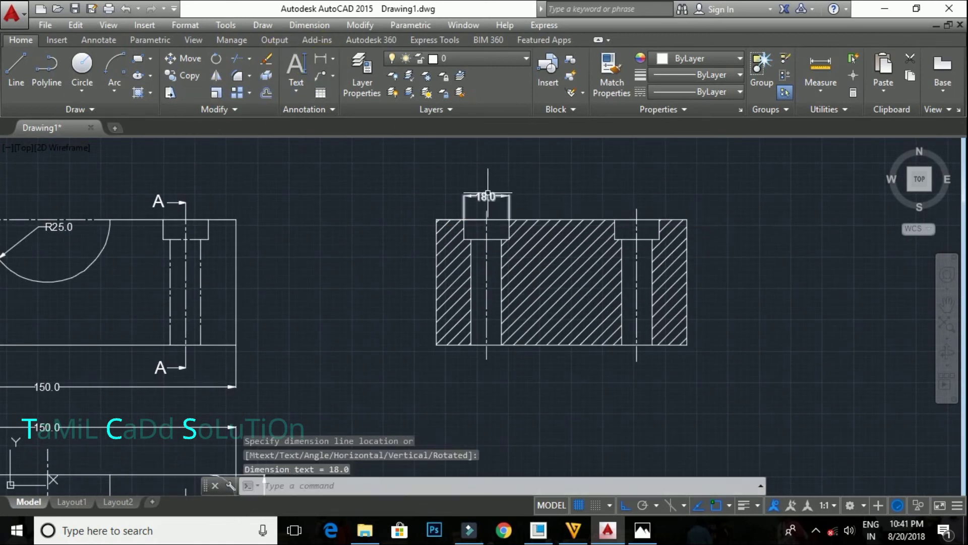
pyautogui.moveTo(612, 216); pyautogui.dragTo(567, 181, button='middle')
pyautogui.press('Return')
pyautogui.scroll(2, 575, 307)
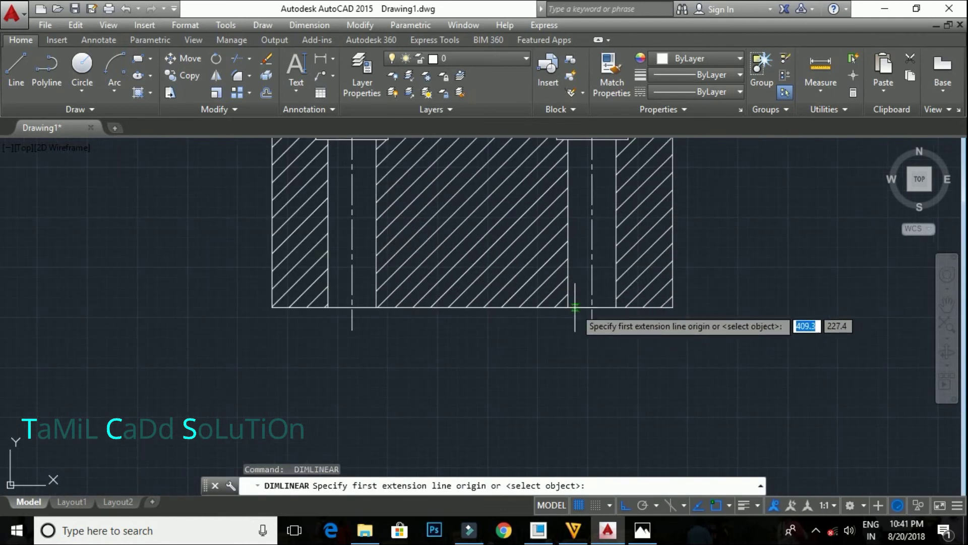
pyautogui.click(565, 307)
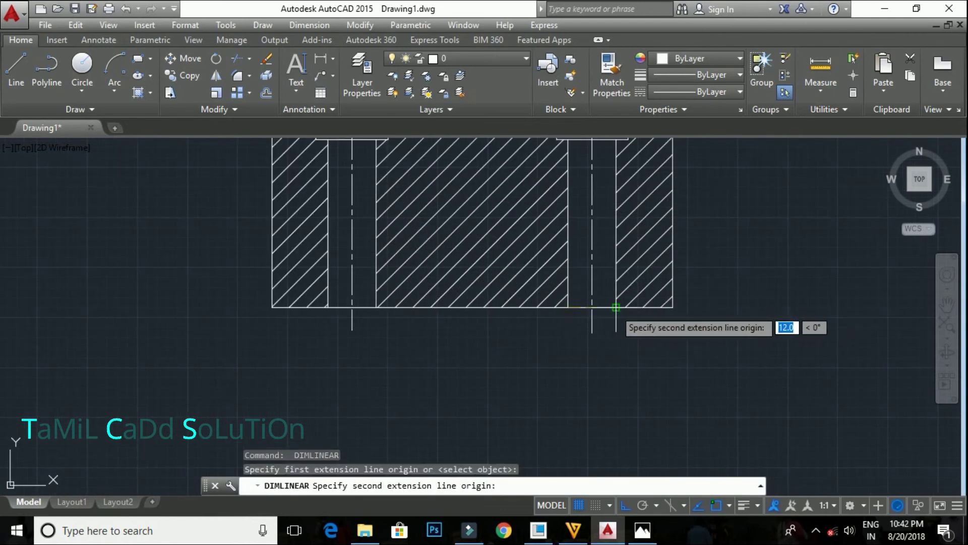
pyautogui.click(616, 307)
pyautogui.click(604, 342)
pyautogui.moveTo(614, 230); pyautogui.dragTo(570, 376, button='middle')
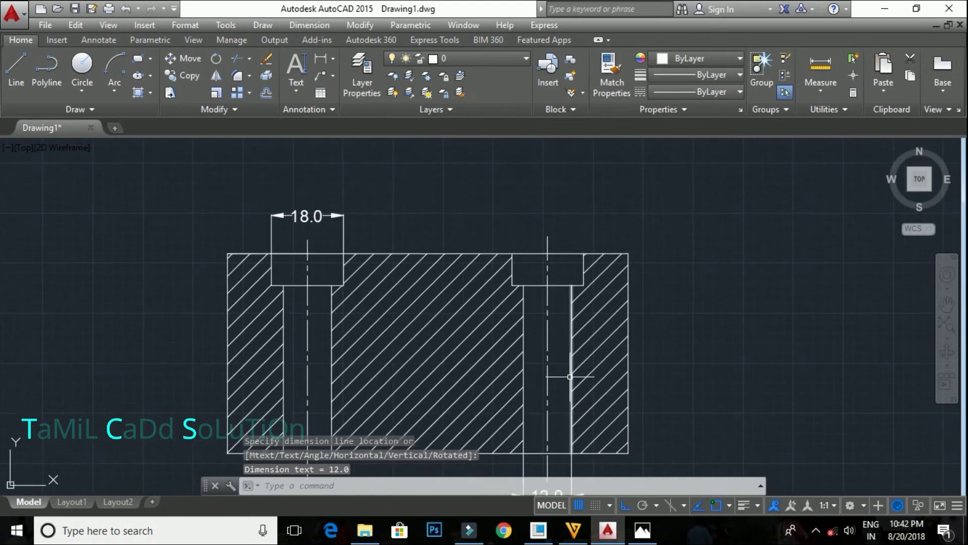
# Add the 8.0 counterbore depth dimension at the right of the section
pyautogui.press('Return')
pyautogui.click(584, 285)
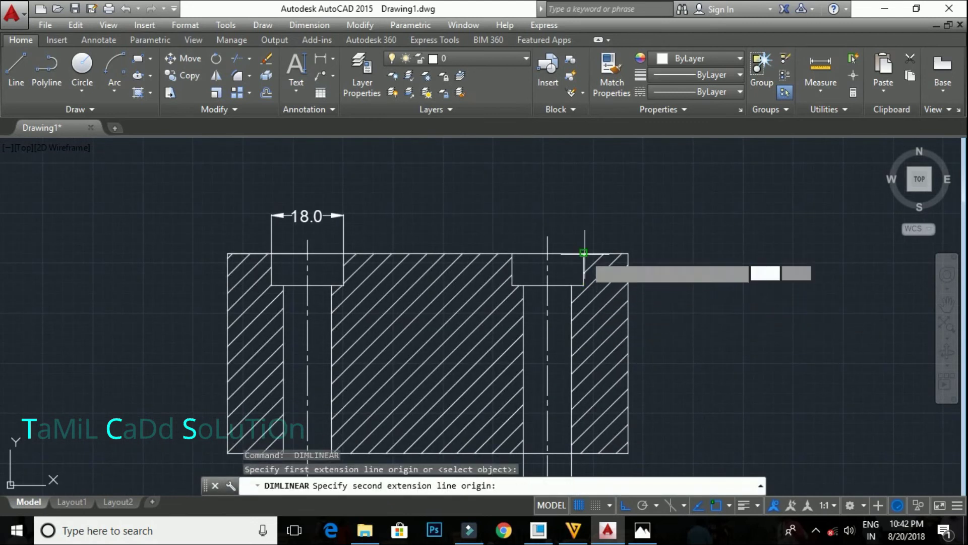
pyautogui.click(583, 252)
pyautogui.click(682, 267)
pyautogui.press('Escape')
pyautogui.moveTo(538, 270); pyautogui.dragTo(653, 277, button='middle')
pyautogui.scroll(2, 418, 225)
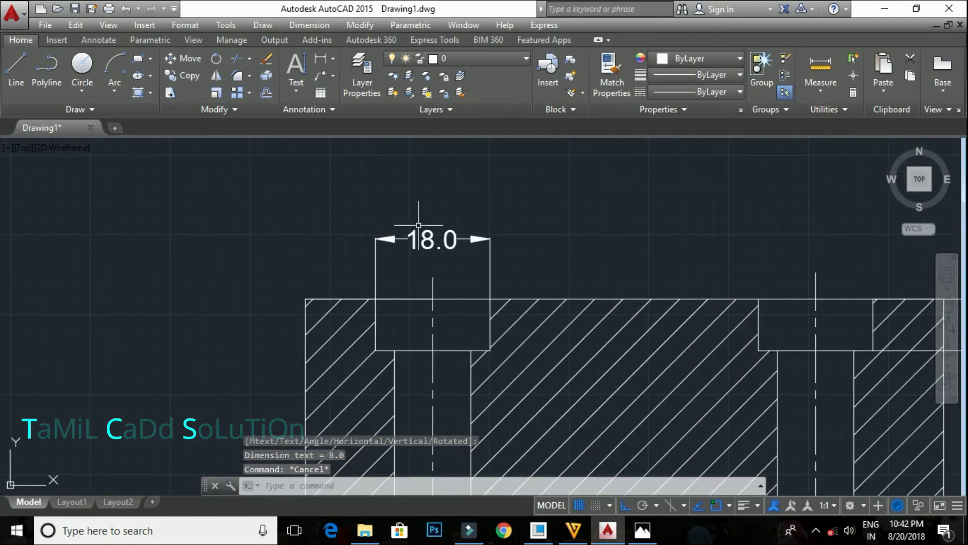
# Add diameter symbols to the 18.0 and 12.0 dimension texts, making Ø18.0 and Ø12.0
pyautogui.doubleClick(419, 237)
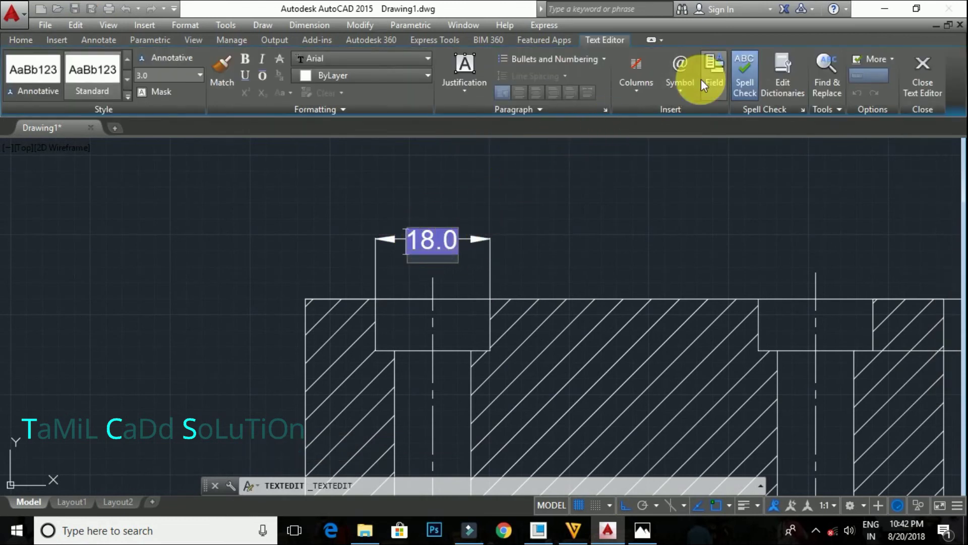
pyautogui.click(688, 83)
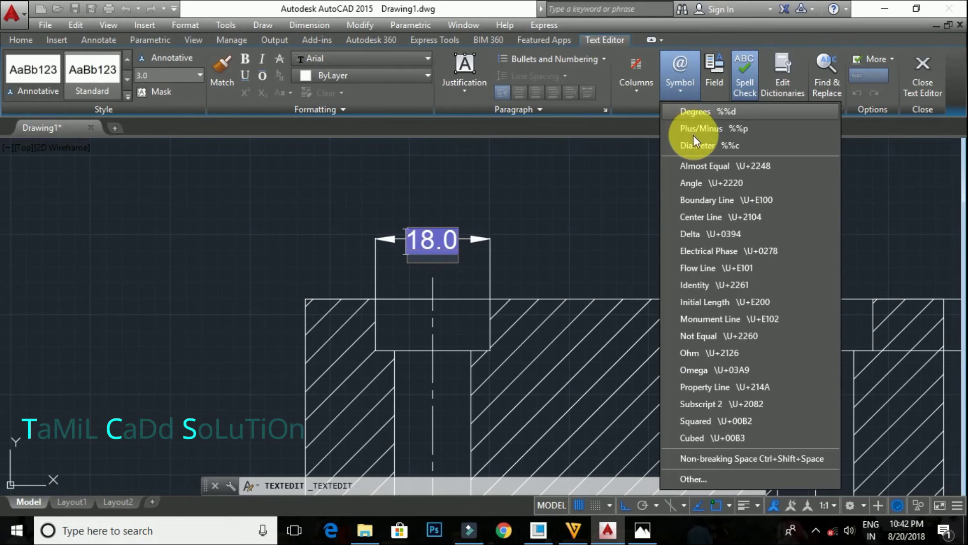
pyautogui.click(695, 144)
pyautogui.scroll(-3, 461, 154)
pyautogui.scroll(5, 494, 273)
pyautogui.scroll(1, 494, 273)
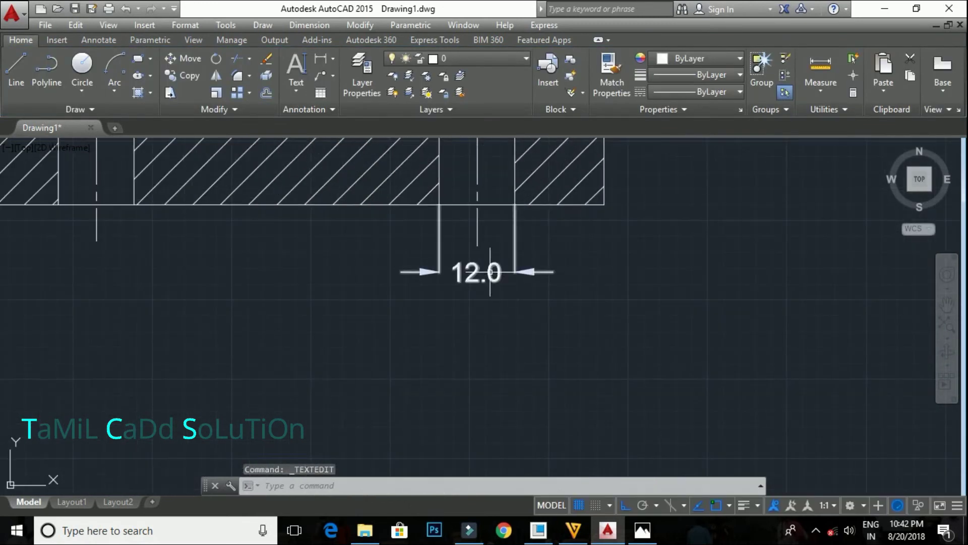
pyautogui.doubleClick(489, 272)
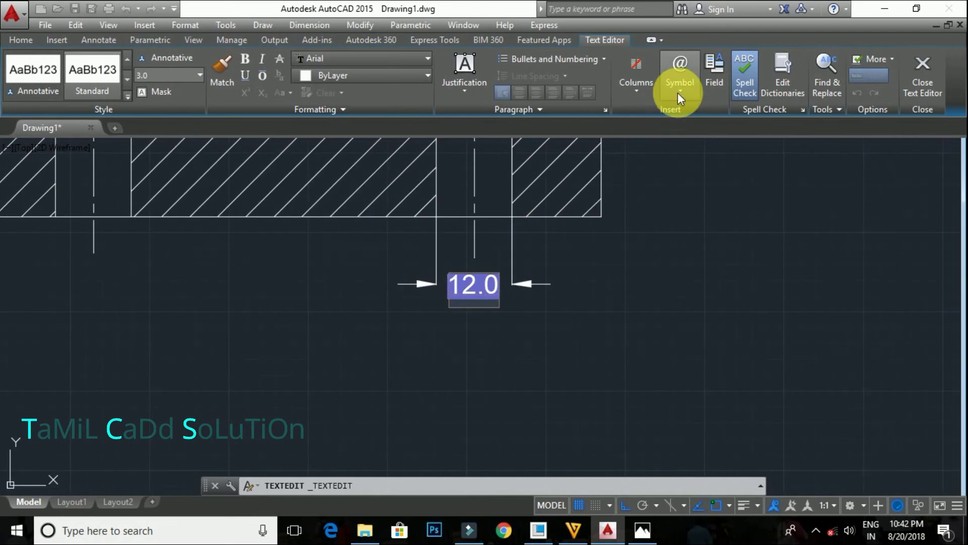
pyautogui.click(677, 93)
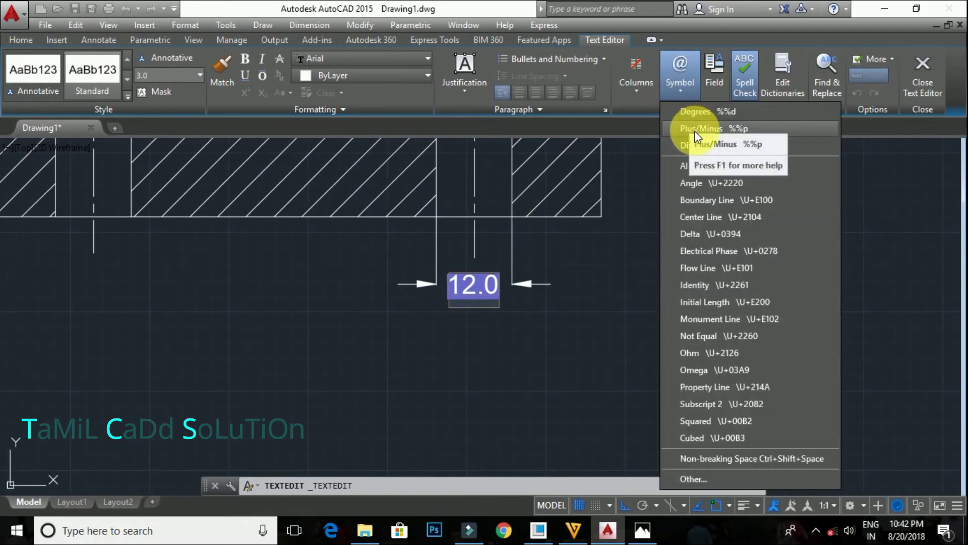
pyautogui.click(695, 144)
pyautogui.click(652, 213)
# Move the Ø12.0 and Ø18.0 texts to the right along their dimension lines
pyautogui.scroll(-3, 653, 214)
pyautogui.moveTo(620, 281); pyautogui.dragTo(575, 325, button='middle')
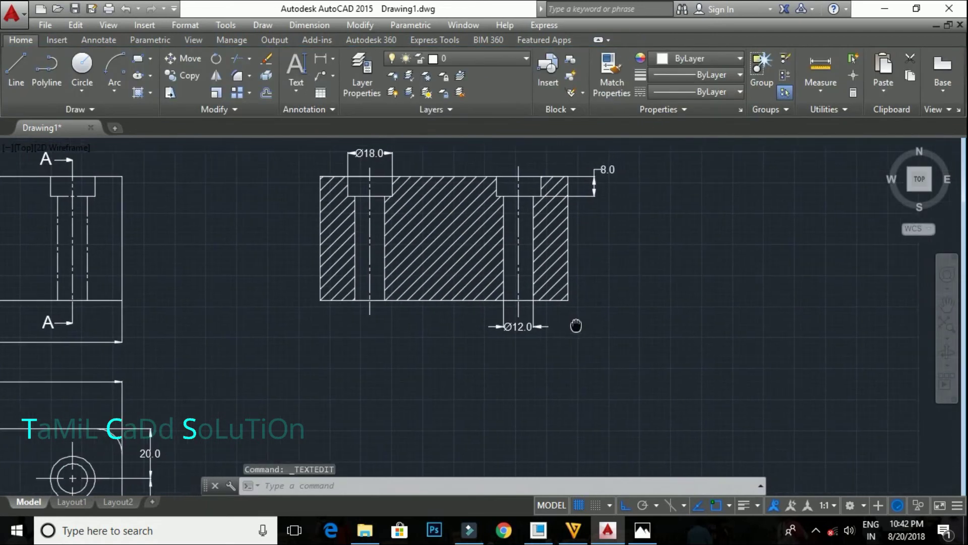
pyautogui.scroll(4, 517, 328)
pyautogui.click(501, 346)
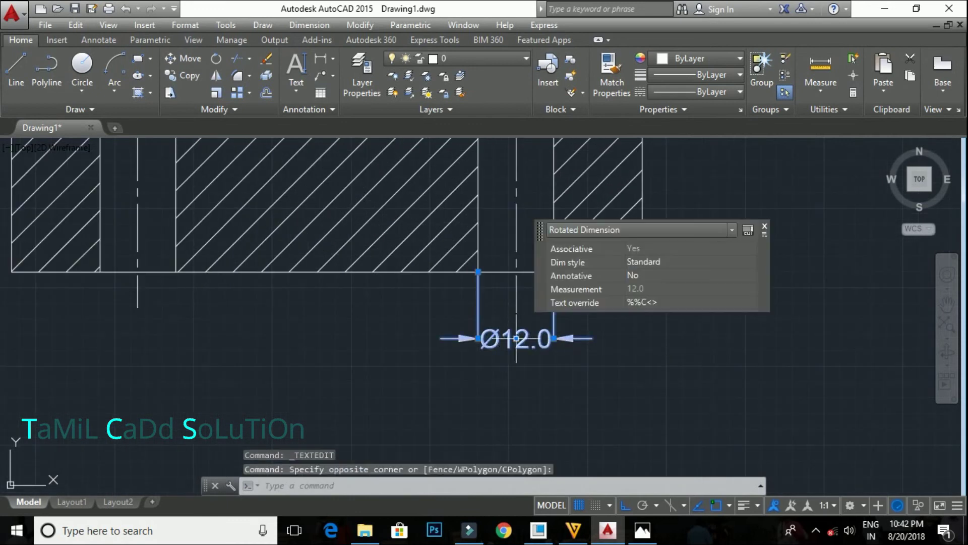
pyautogui.click(516, 339)
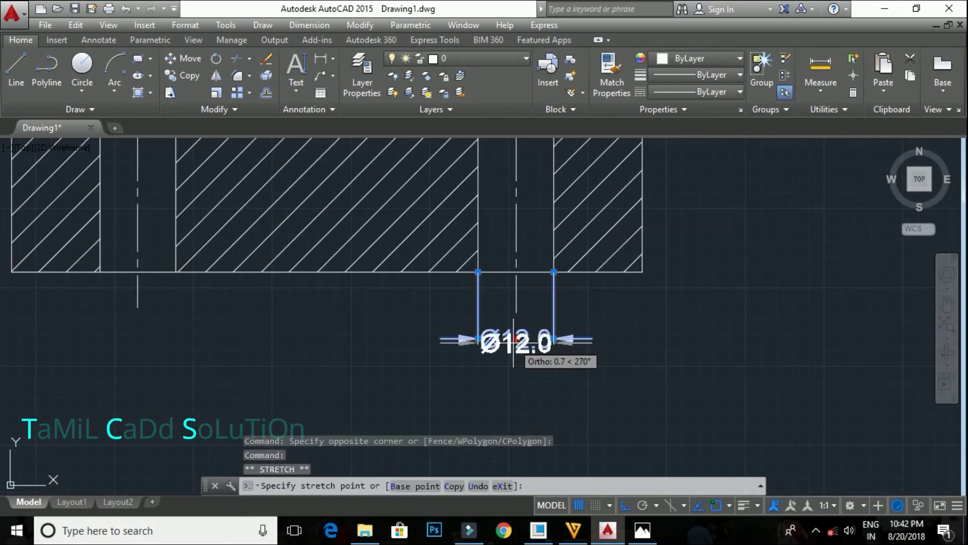
pyautogui.click(627, 338)
pyautogui.press('Escape')
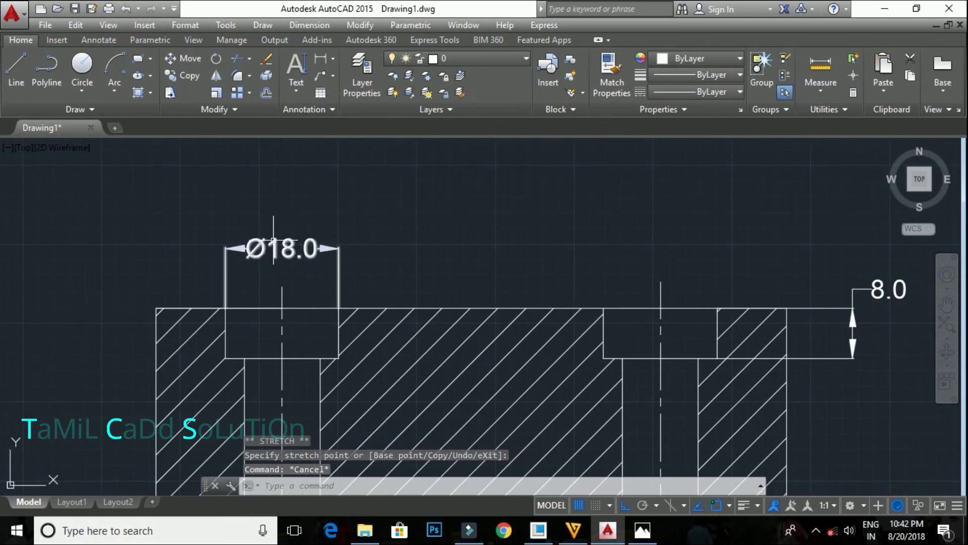
pyautogui.click(282, 249)
pyautogui.click(282, 248)
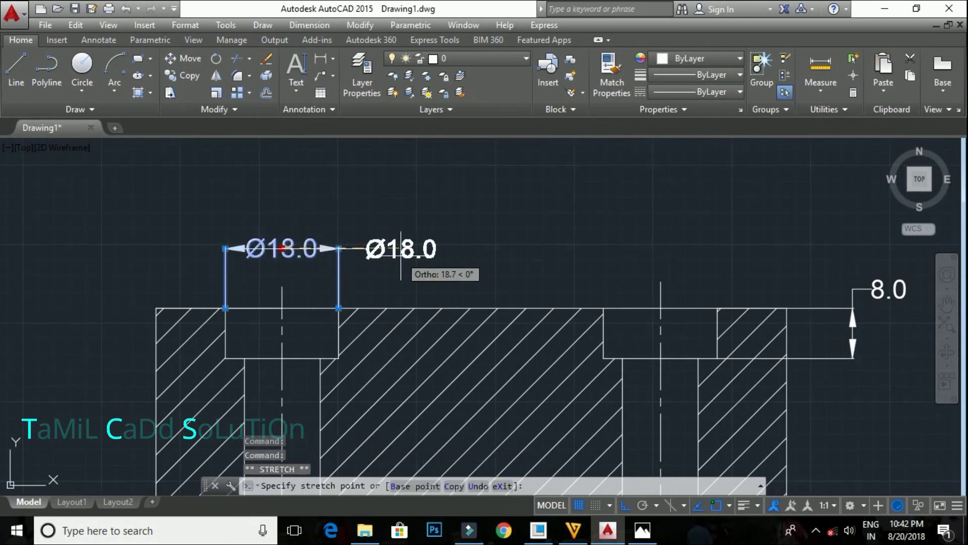
pyautogui.click(400, 247)
pyautogui.press('Escape')
pyautogui.scroll(-1, 377, 202)
pyautogui.scroll(-2, 377, 183)
pyautogui.scroll(-3, 363, 190)
pyautogui.moveTo(363, 190)
pyautogui.mouseDown(button='middle')
pyautogui.moveTo(365, 359)
pyautogui.moveTo(358, 323)
pyautogui.moveTo(381, 206)
pyautogui.moveTo(370, 255)
pyautogui.mouseUp(button='middle')
pyautogui.scroll(2, 358, 322)
pyautogui.scroll(-2, 381, 206)
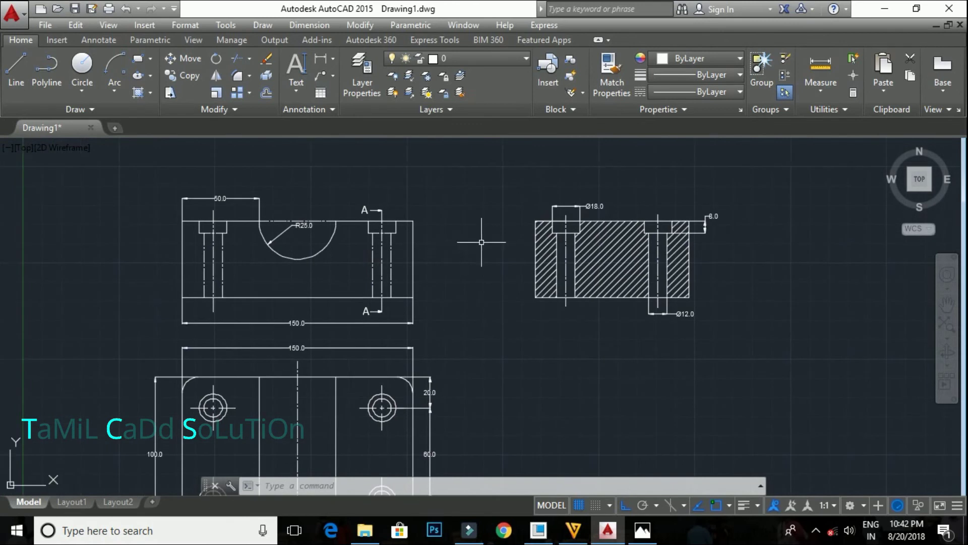
# Create a new blank drawing, Drawing2, where pasting drops in only the letter A
pyautogui.scroll(-2, 346, 232)
pyautogui.scroll(2, 347, 233)
pyautogui.scroll(2, 368, 277)
pyautogui.scroll(-4, 352, 266)
pyautogui.moveTo(282, 287); pyautogui.dragTo(314, 243, button='middle')
pyautogui.scroll(2, 313, 243)
pyautogui.moveTo(356, 302); pyautogui.dragTo(384, 253, button='middle')
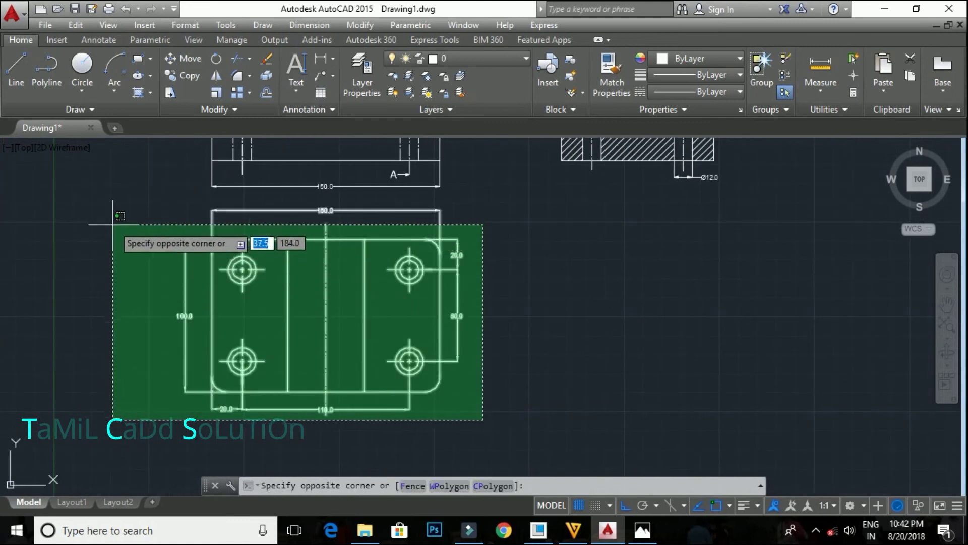
pyautogui.click(118, 219)
pyautogui.hotkey('ctrl', 'shift', 'v')
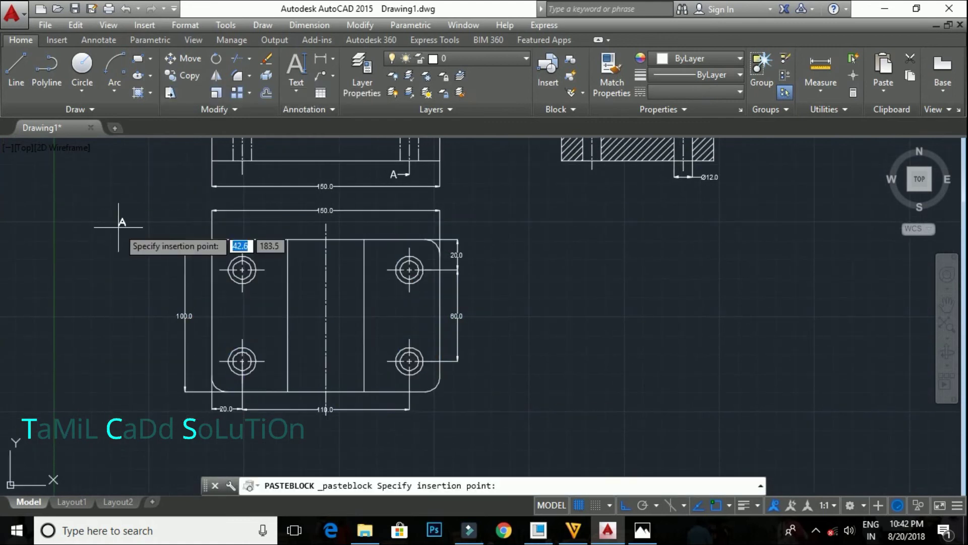
pyautogui.click(115, 129)
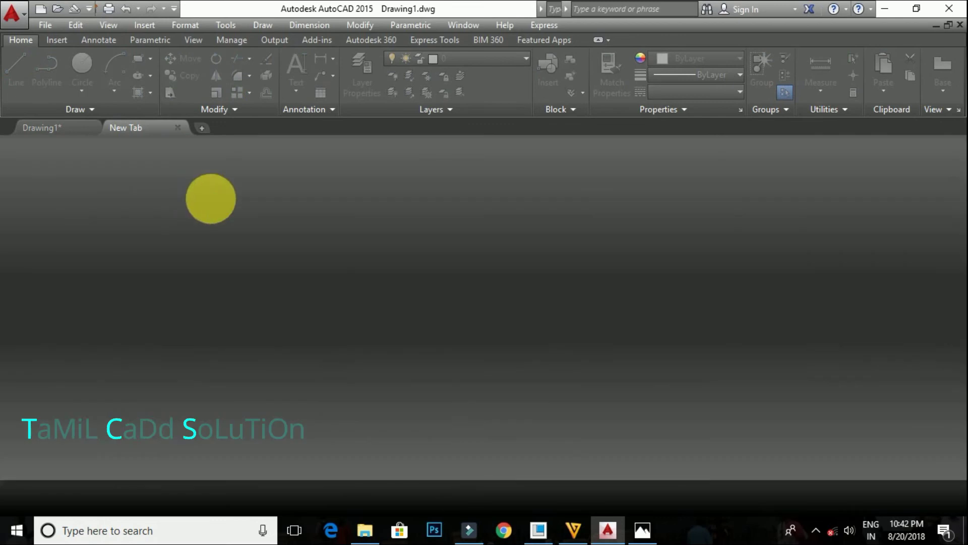
pyautogui.click(181, 224)
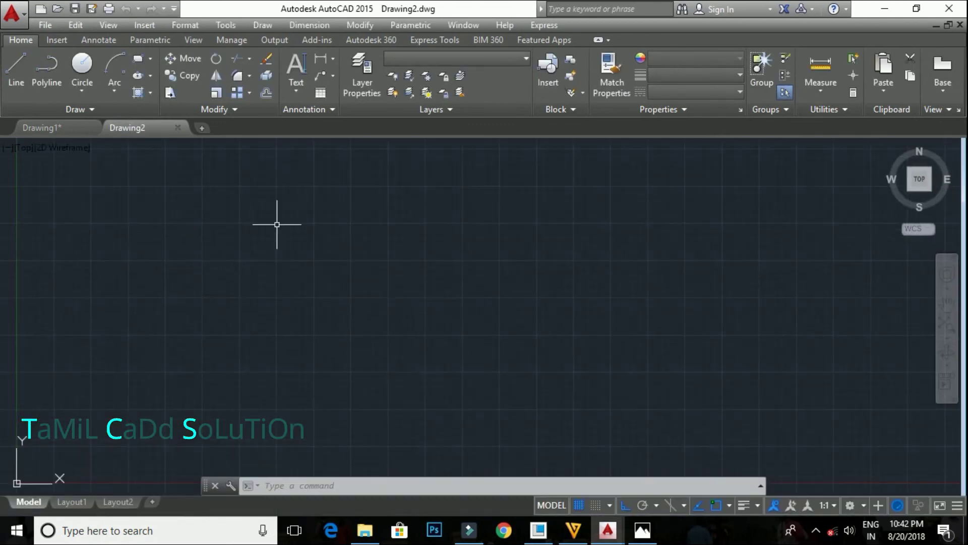
pyautogui.hotkey('ctrl', 'shift', 'v')
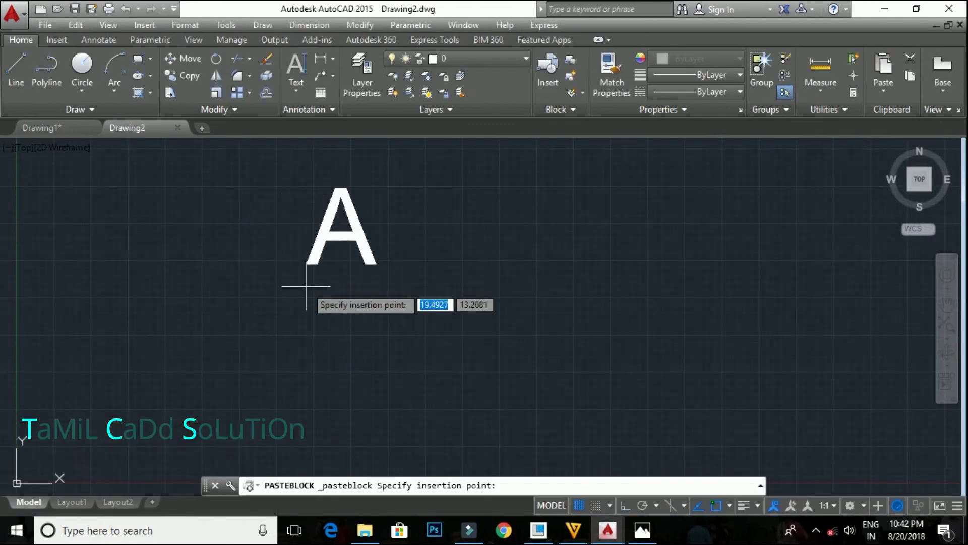
pyautogui.press('Escape')
# In Drawing1, crossing-select the 26-object plan view and copy it with a base point
pyautogui.click(36, 125)
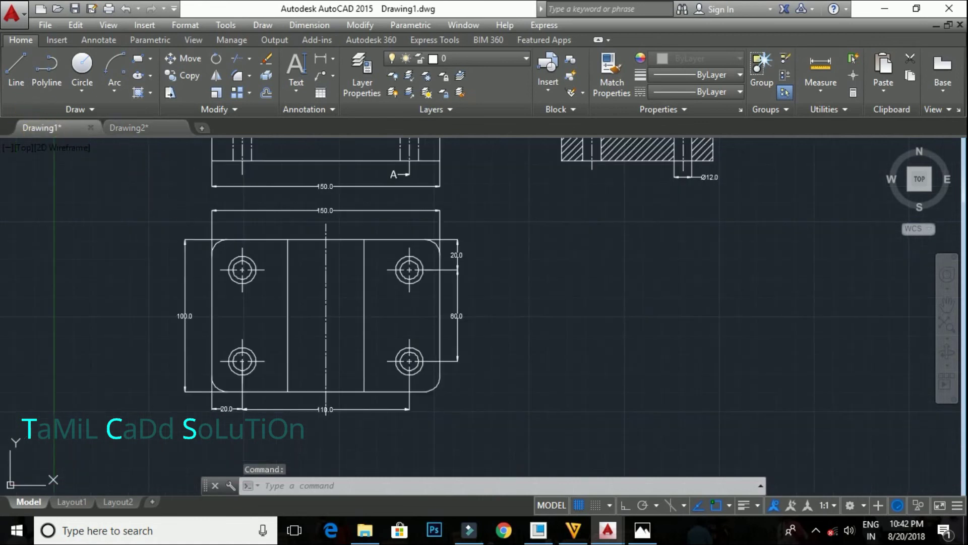
pyautogui.click(430, 349)
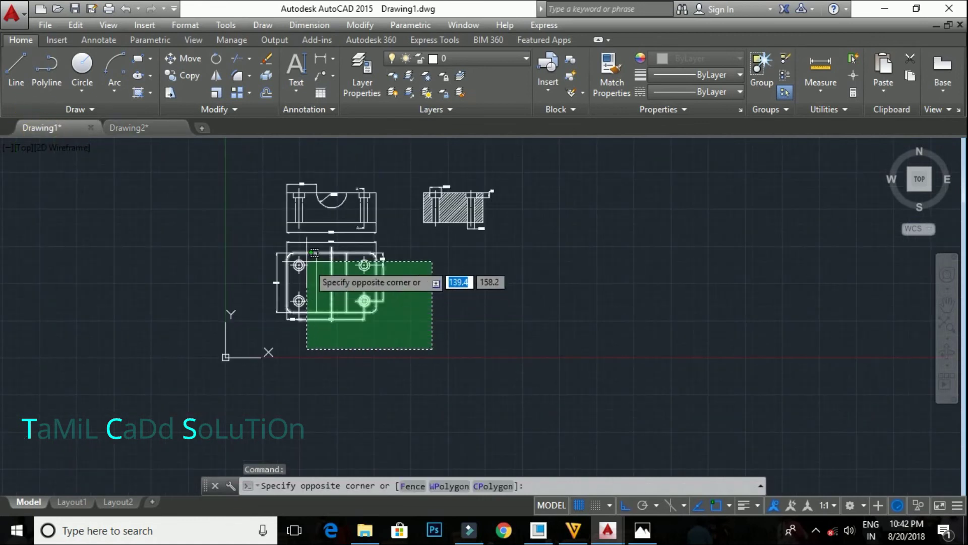
pyautogui.click(257, 249)
pyautogui.hotkey('ctrl', 'shift', 'c')
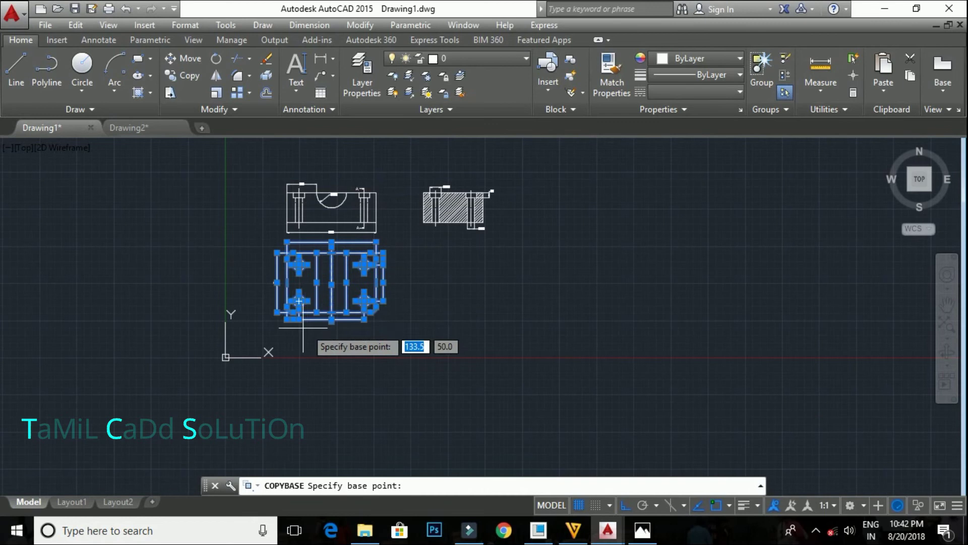
pyautogui.scroll(6, 292, 299)
pyautogui.click(265, 291)
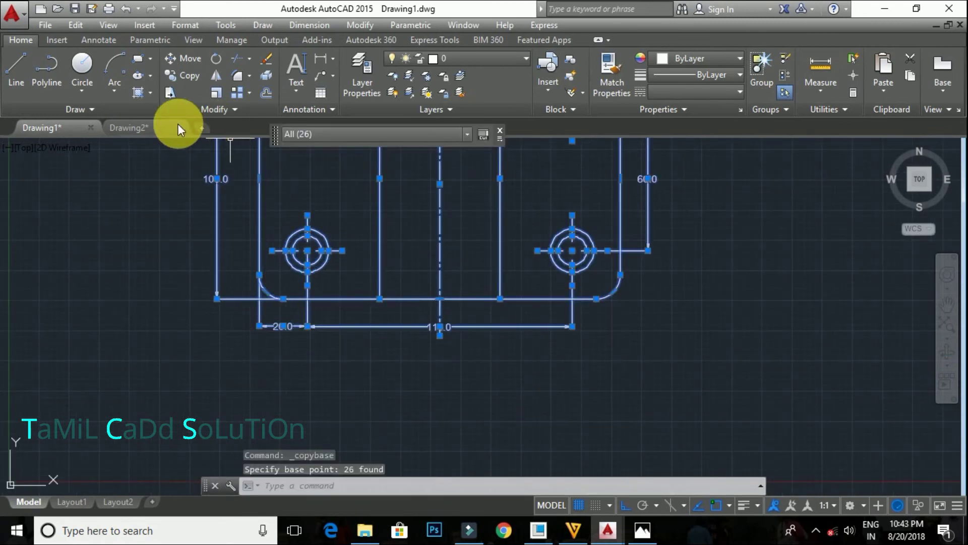
pyautogui.click(166, 127)
# Paste the plan view as a block into Drawing2 and explode it
pyautogui.hotkey('ctrl', 'shift', 'v')
pyautogui.scroll(-2, 293, 271)
pyautogui.click(396, 238)
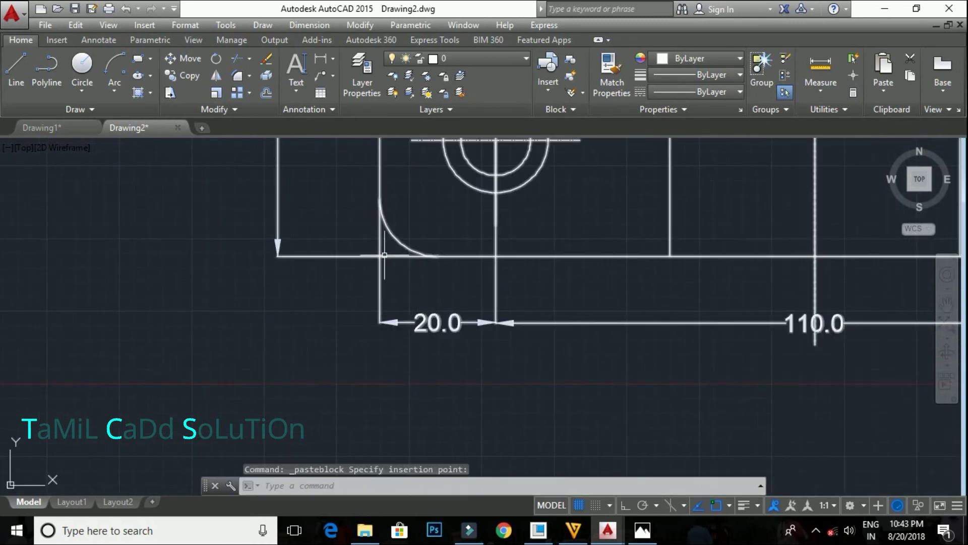
pyautogui.moveTo(404, 232); pyautogui.dragTo(338, 292)
pyautogui.write('x')
pyautogui.press('Return')
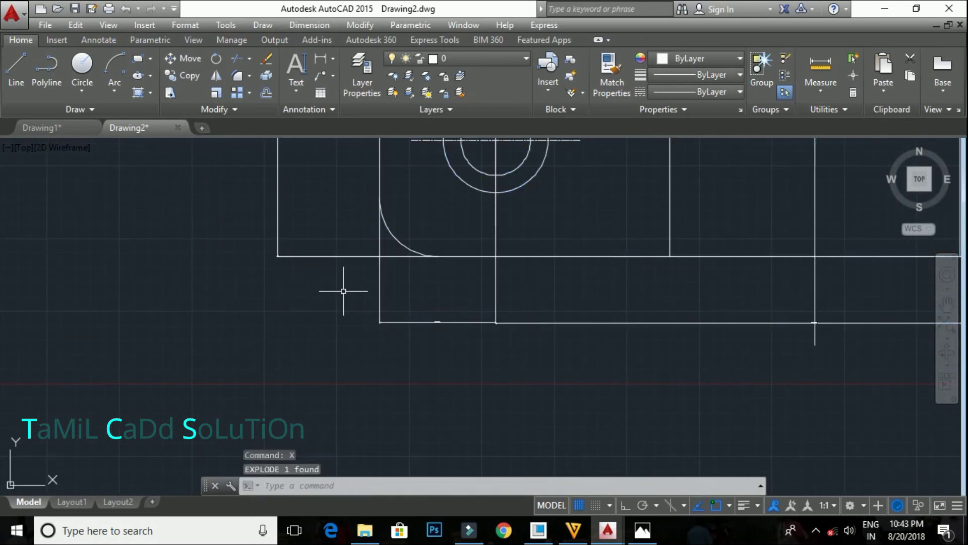
# Zoom All to fit the exploded plan view on screen
pyautogui.scroll(-1, 374, 284)
pyautogui.write('a')
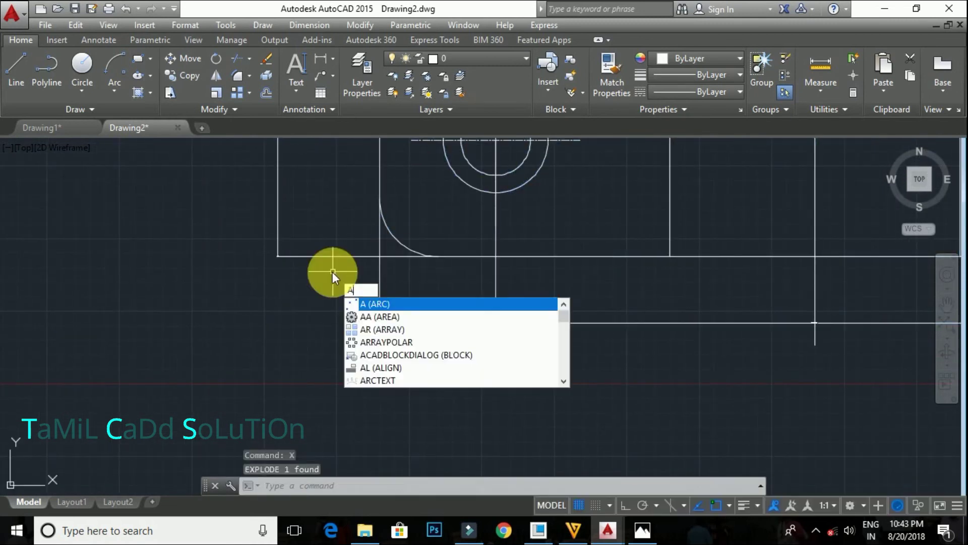
pyautogui.press('Escape')
pyautogui.write('z')
pyautogui.press('Return')
pyautogui.write('a')
pyautogui.press('Return')
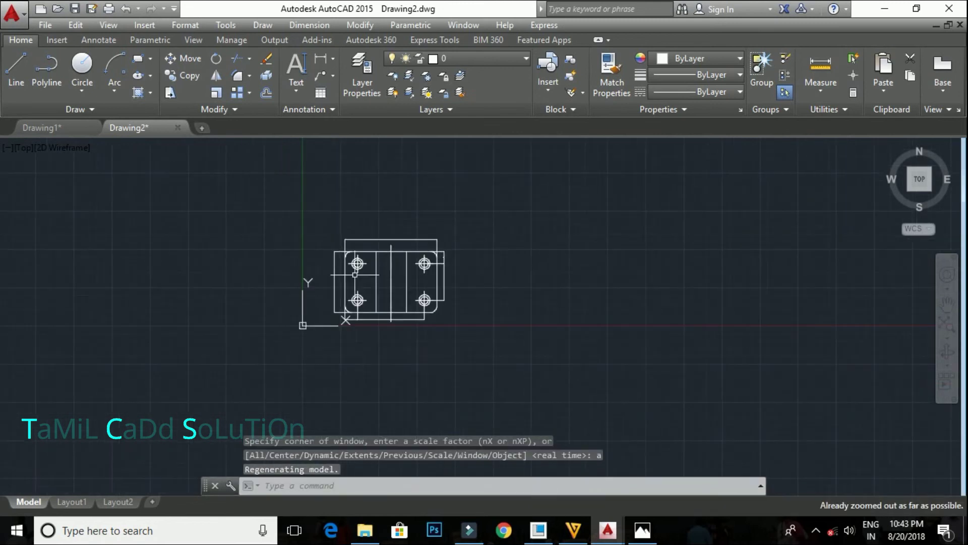
# Delete the top 150.0 width dimension
pyautogui.scroll(2, 372, 204)
pyautogui.moveTo(372, 205); pyautogui.dragTo(389, 175, button='middle')
pyautogui.click(392, 164)
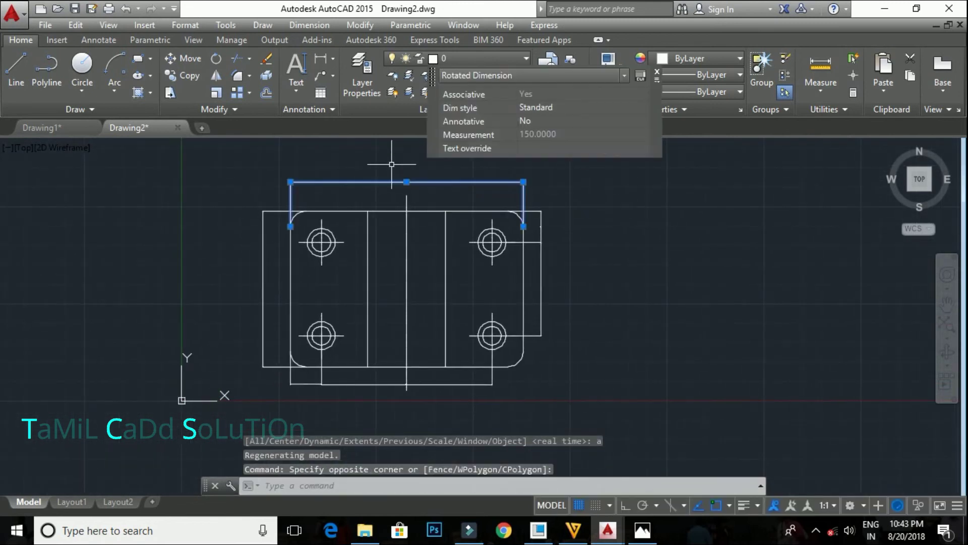
pyautogui.press('Delete')
# Delete the remaining bottom and lower-left dimensions of the plan
pyautogui.click(402, 324)
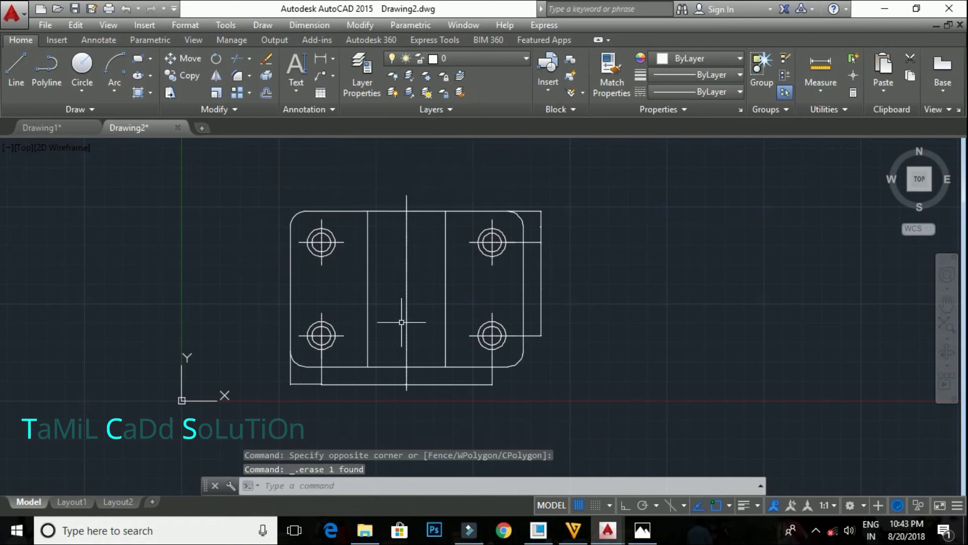
pyautogui.moveTo(426, 365); pyautogui.dragTo(361, 288, button='middle')
pyautogui.click(319, 313)
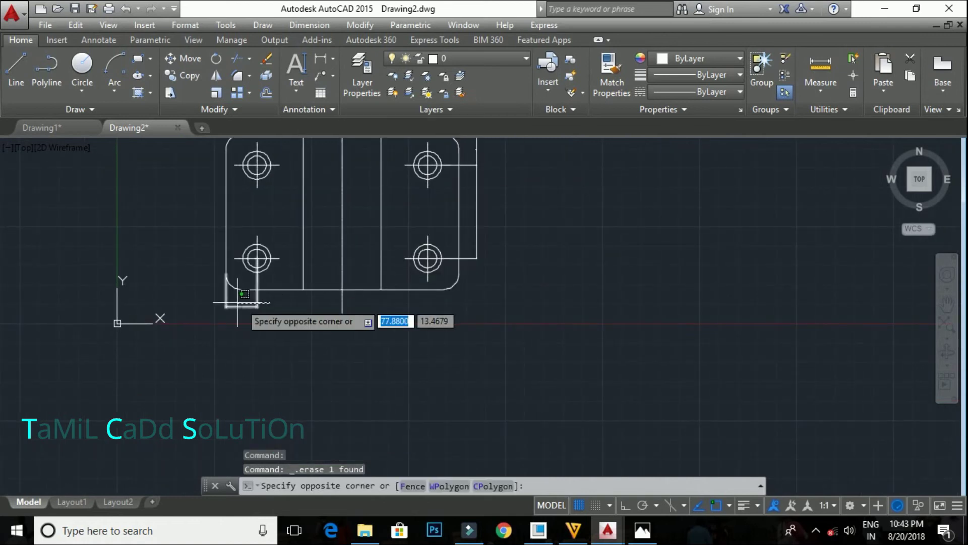
pyautogui.click(227, 302)
pyautogui.moveTo(467, 301); pyautogui.dragTo(375, 291, button='middle')
pyautogui.click(375, 291)
pyautogui.click(398, 234)
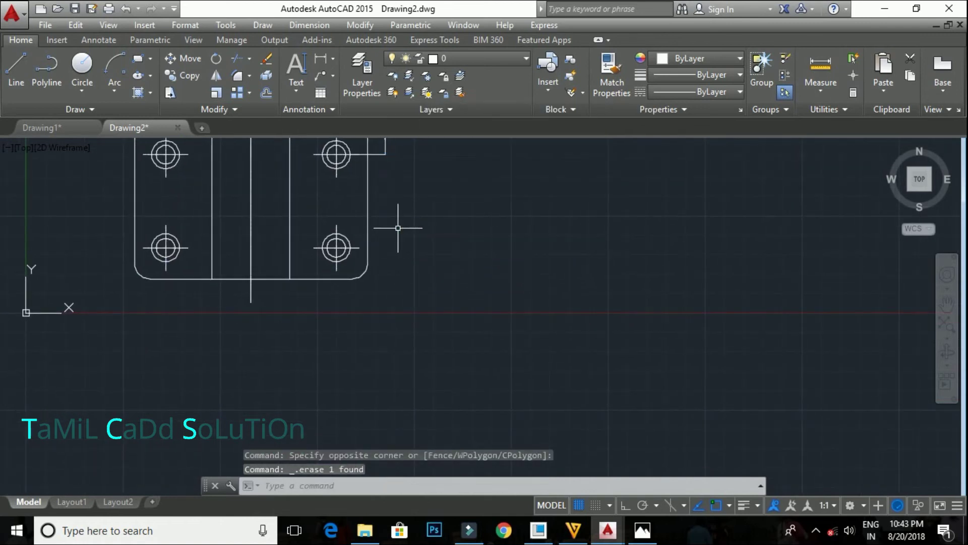
pyautogui.moveTo(397, 224); pyautogui.dragTo(394, 295, button='middle')
pyautogui.click(395, 202)
pyautogui.click(381, 178)
pyautogui.click(390, 200)
pyautogui.press('Delete')
# Erase the vertical centre line and two vertical lines, leaving the rounded plate and holes
pyautogui.moveTo(395, 200); pyautogui.dragTo(410, 198, button='middle')
pyautogui.scroll(2, 421, 210)
pyautogui.scroll(-2, 321, 222)
pyautogui.scroll(2, 321, 222)
pyautogui.click(322, 222)
pyautogui.click(288, 274)
pyautogui.press('Delete')
pyautogui.scroll(-2, 303, 277)
pyautogui.moveTo(320, 282)
pyautogui.mouseDown(button='middle')
pyautogui.moveTo(363, 218)
pyautogui.moveTo(371, 283)
pyautogui.mouseUp(button='middle')
pyautogui.click(295, 202)
pyautogui.press('Delete')
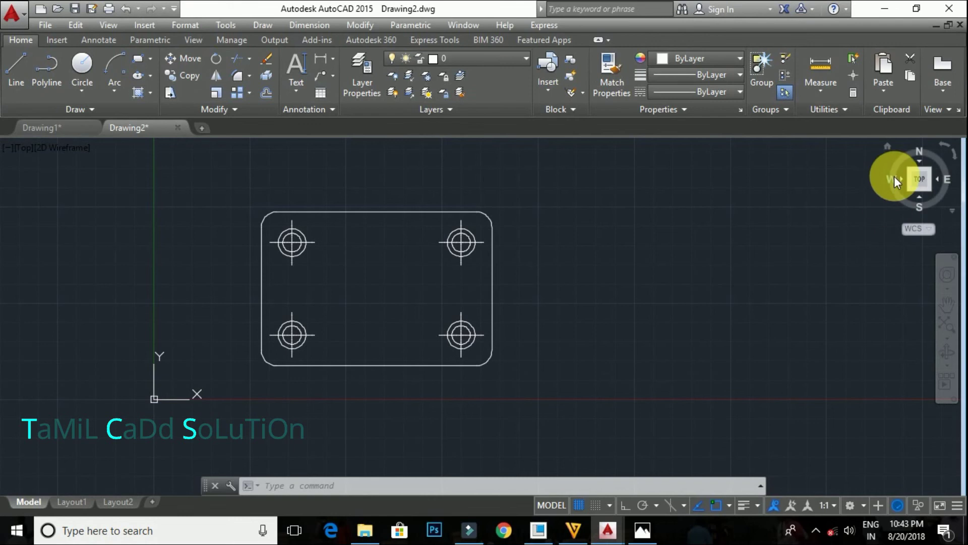
# In a 3D orbit view, delete the centre lines of the left and bottom holes
pyautogui.keyDown('shift'); pyautogui.moveTo(320, 71); pyautogui.dragTo(62, 132, button='middle'); pyautogui.keyUp('shift')
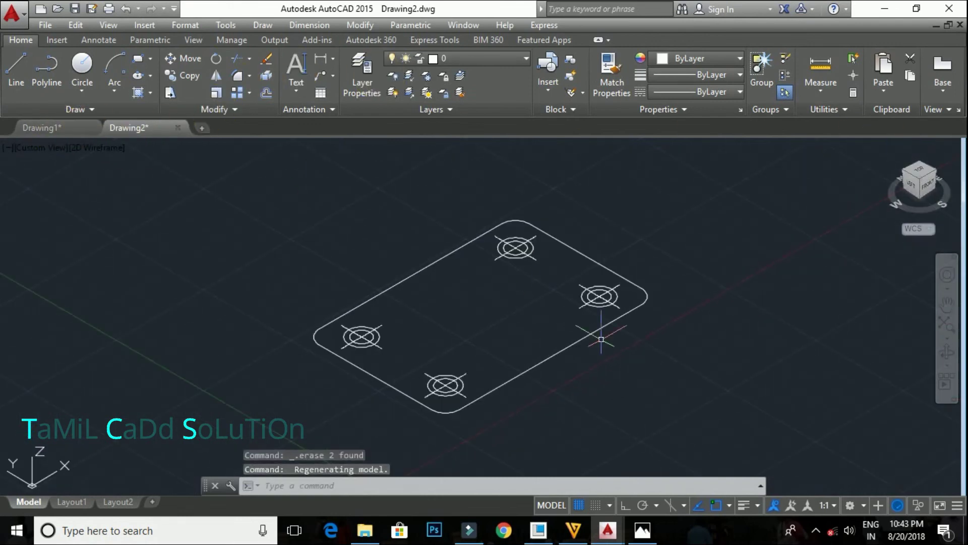
pyautogui.scroll(5, 393, 344)
pyautogui.click(267, 307)
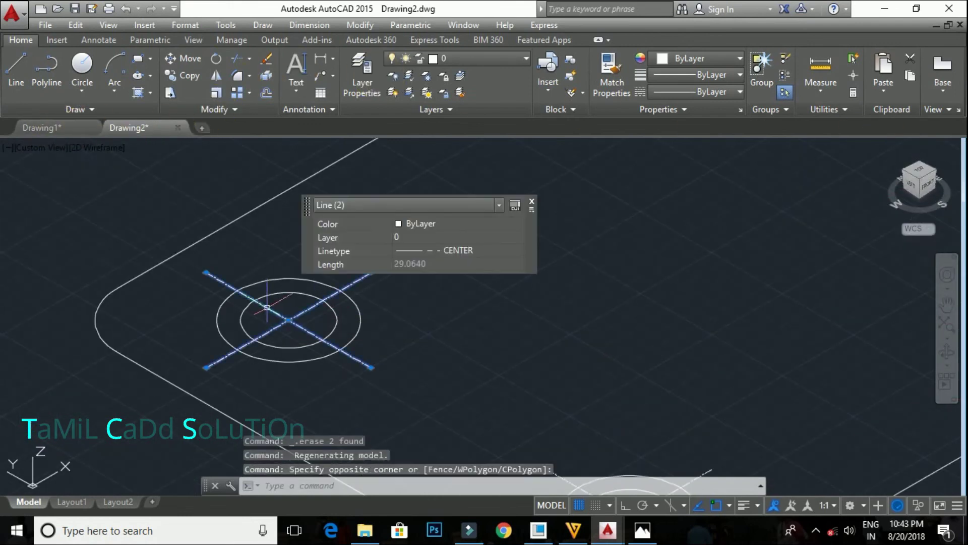
pyautogui.scroll(-5, 300, 319)
pyautogui.press('Delete')
pyautogui.scroll(2, 391, 352)
pyautogui.scroll(2, 381, 350)
pyautogui.click(381, 350)
pyautogui.press('Delete')
# Delete the centre lines of the right and top holes
pyautogui.moveTo(381, 350); pyautogui.dragTo(95, 373, button='middle')
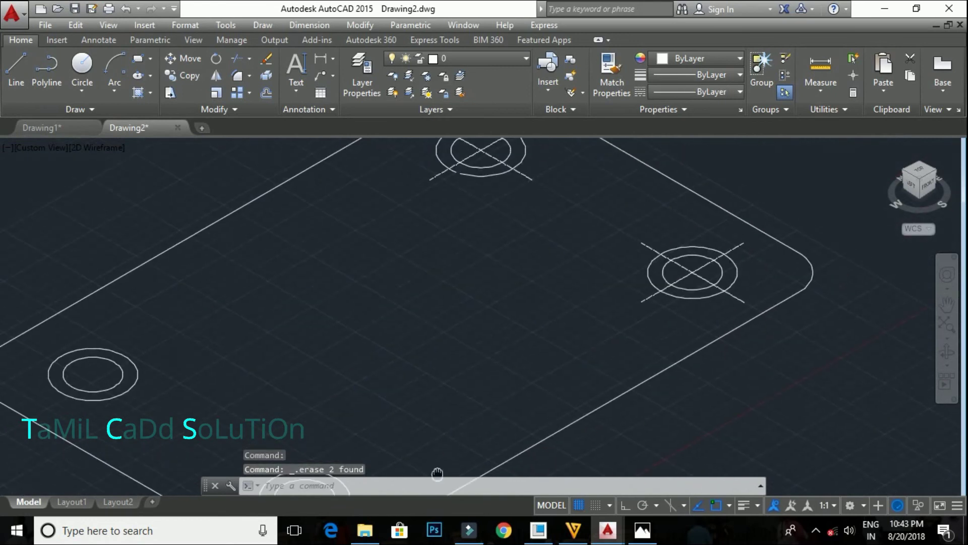
pyautogui.click(690, 267)
pyautogui.press('Delete')
pyautogui.scroll(2, 665, 121)
pyautogui.click(433, 188)
pyautogui.click(398, 202)
pyautogui.press('Delete')
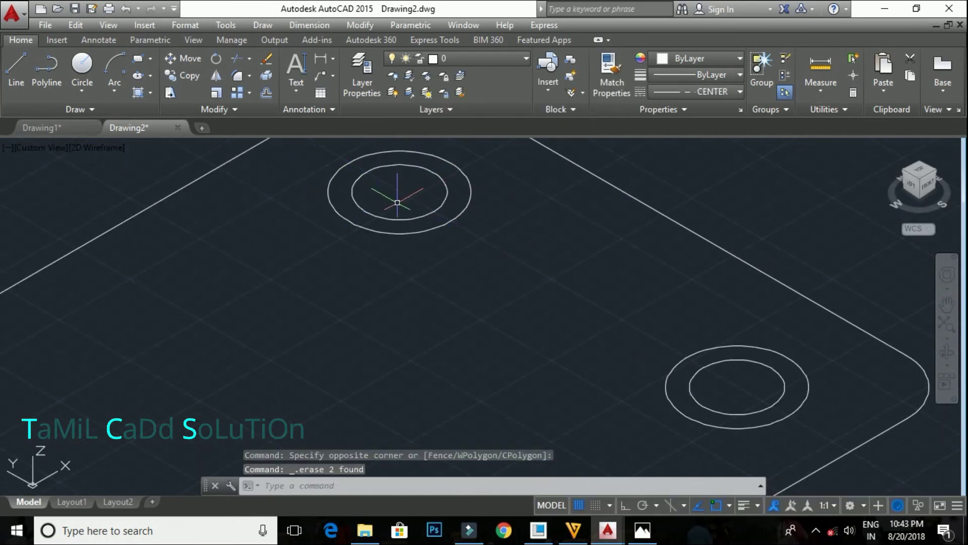
# Switch to the 3D Modeling workspace and zoom out to fit the whole plate
pyautogui.click(847, 502)
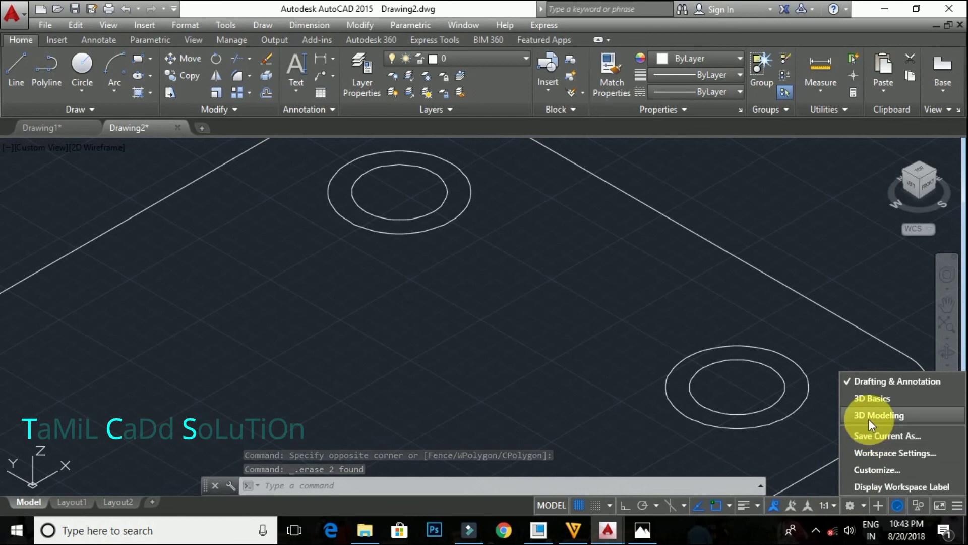
pyautogui.click(869, 415)
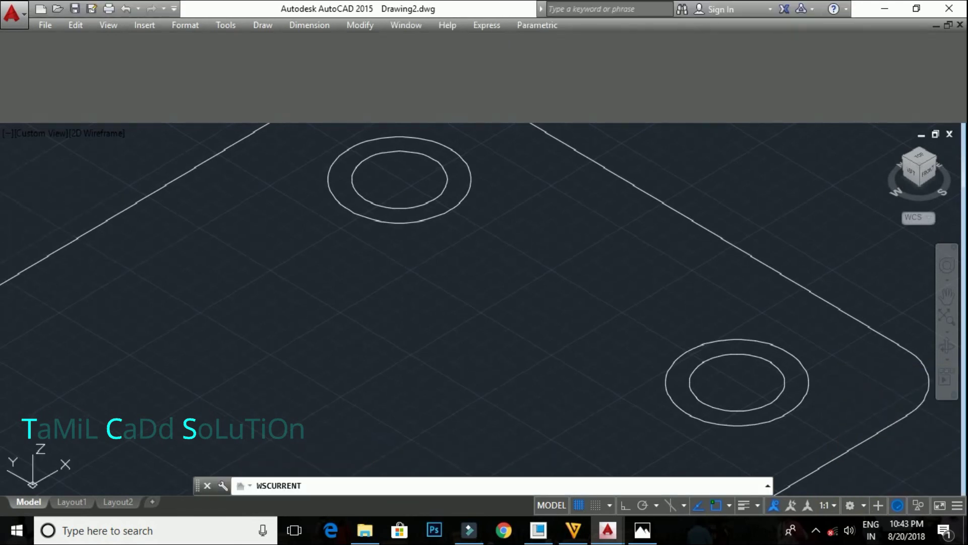
pyautogui.moveTo(525, 360)
pyautogui.mouseDown(button='middle')
pyautogui.moveTo(614, 274)
pyautogui.moveTo(97, 134)
pyautogui.mouseUp(button='middle')
pyautogui.scroll(-2, 570, 318)
pyautogui.scroll(-4, 607, 283)
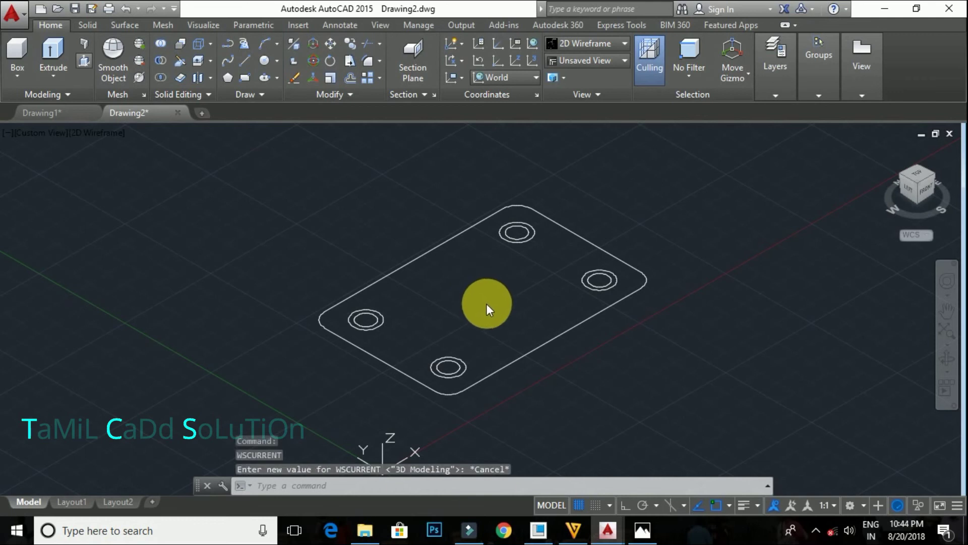
pyautogui.hotkey('ctrl', 'shift', 'e')
# Press-pull the plate area up by 50 to form a solid slab
pyautogui.click(470, 314)
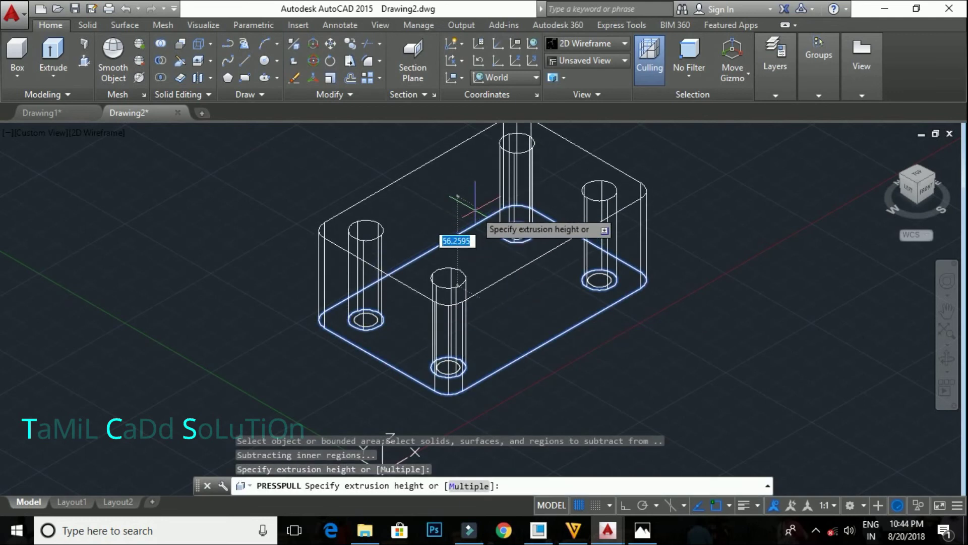
pyautogui.write('50')
pyautogui.press('Return')
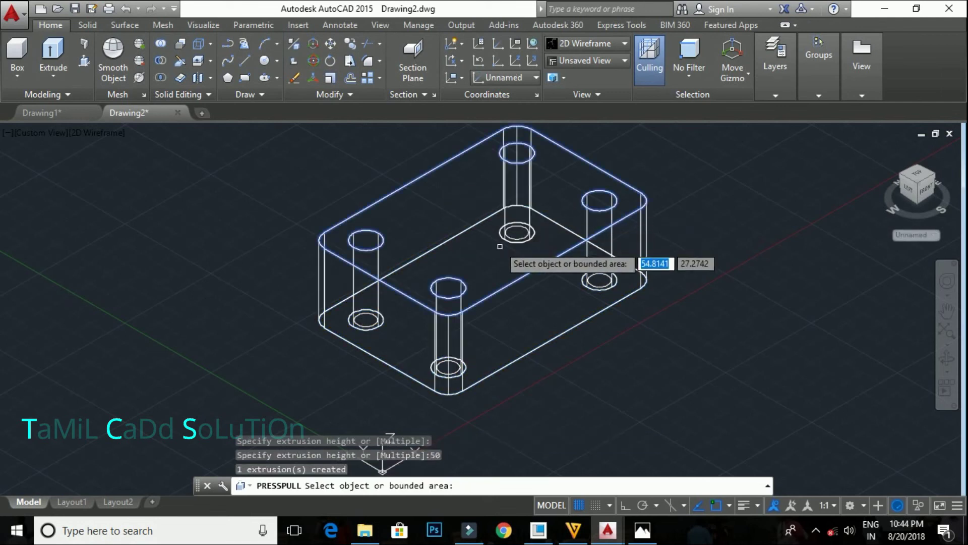
pyautogui.press('Return')
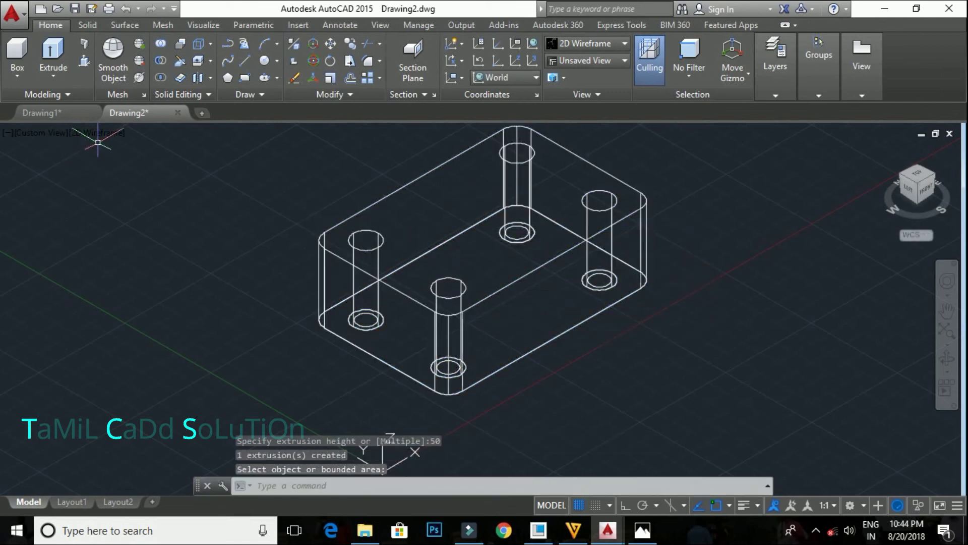
pyautogui.scroll(-4, 126, 152)
pyautogui.press('Escape')
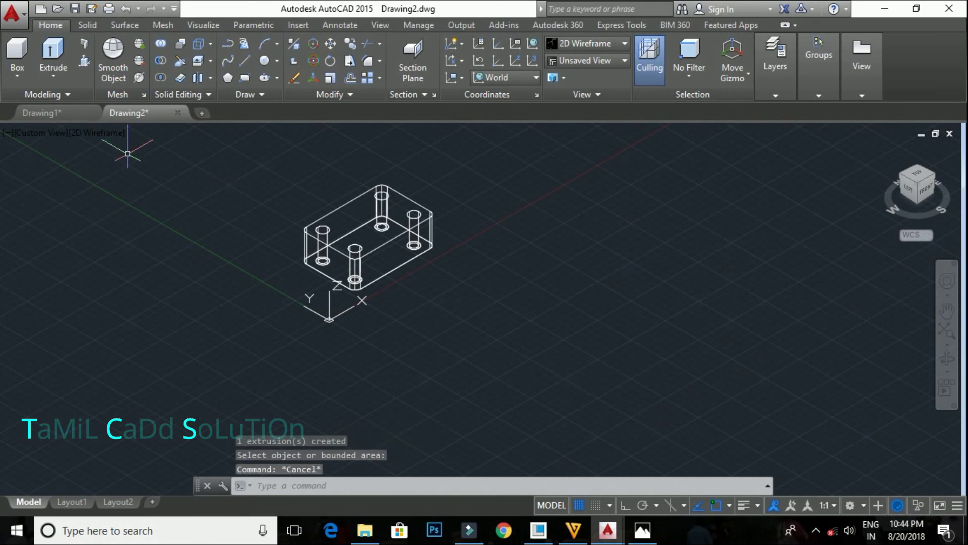
# Shade the slab in the Realistic visual style and compare it with the autocad.jpg reference drawing
pyautogui.click(103, 134)
pyautogui.click(150, 215)
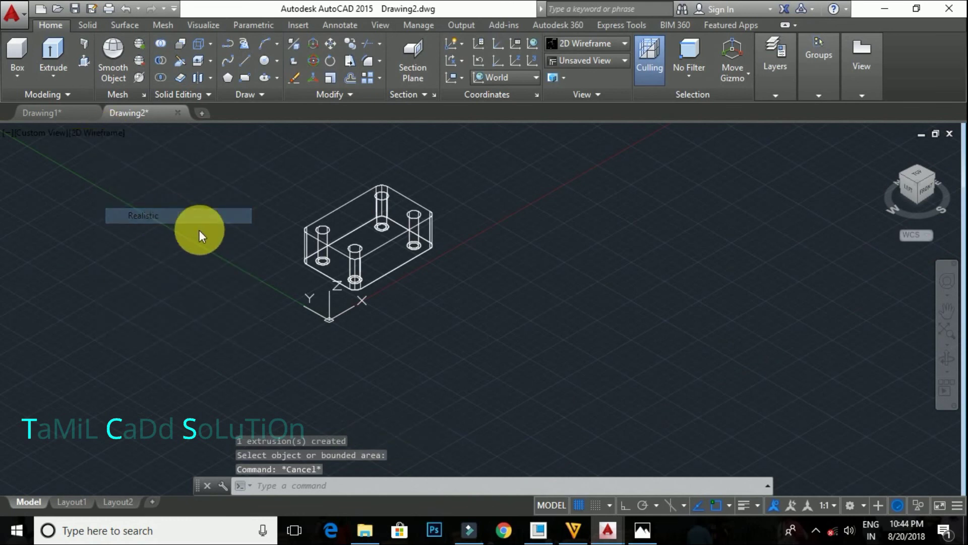
pyautogui.keyDown('shift'); pyautogui.moveTo(445, 296); pyautogui.dragTo(419, 374, button='middle'); pyautogui.keyUp('shift')
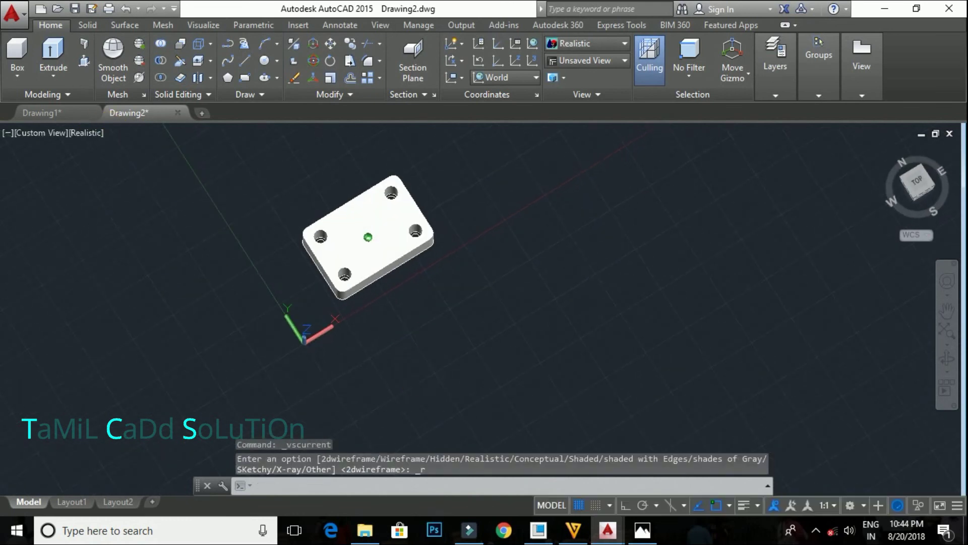
pyautogui.scroll(4, 348, 305)
pyautogui.keyDown('shift'); pyautogui.moveTo(348, 305); pyautogui.dragTo(368, 313, button='middle'); pyautogui.keyUp('shift')
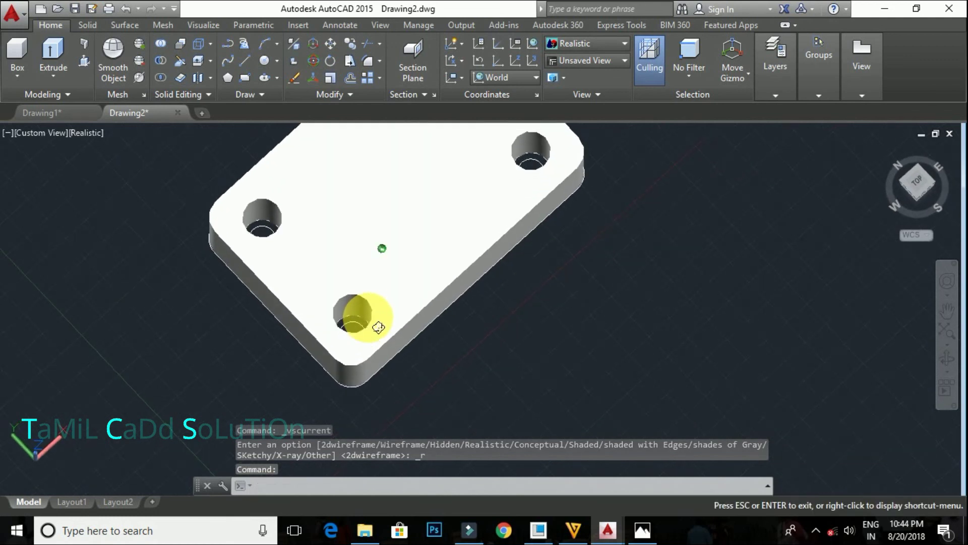
pyautogui.click(642, 532)
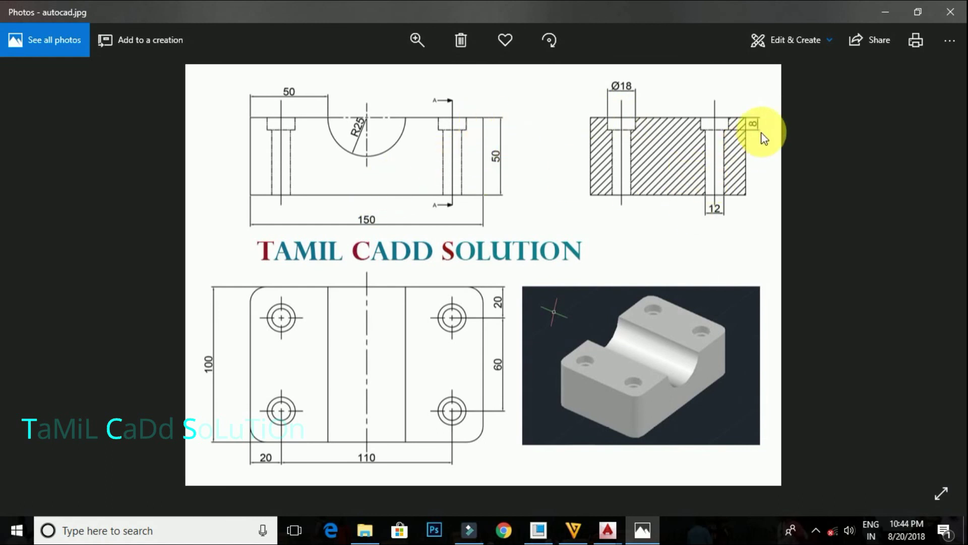
pyautogui.click(885, 12)
pyautogui.keyDown('shift'); pyautogui.moveTo(382, 248); pyautogui.dragTo(310, 293, button='middle'); pyautogui.keyUp('shift')
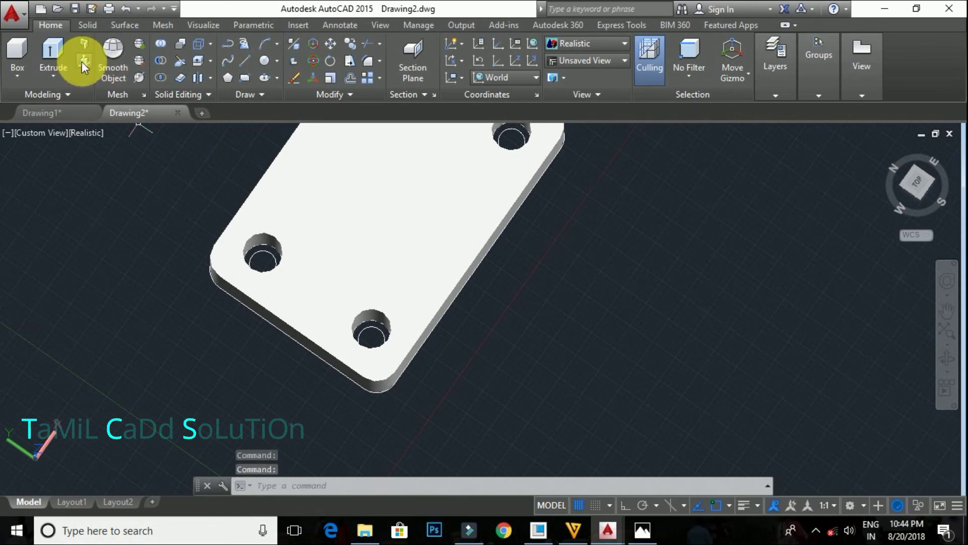
# Press-pull the bottom areas of the first two holes down by 42
pyautogui.click(83, 61)
pyautogui.scroll(2, 268, 247)
pyautogui.scroll(3, 268, 248)
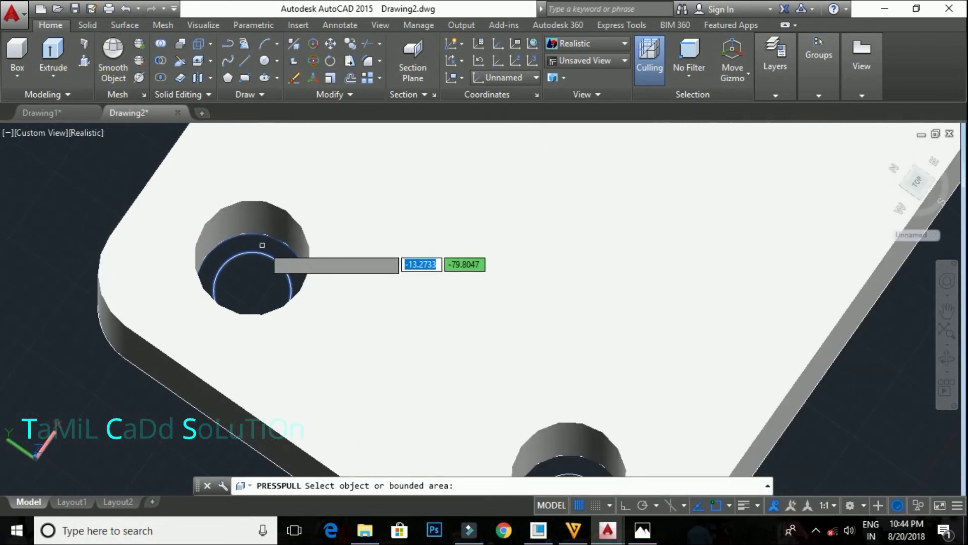
pyautogui.click(261, 245)
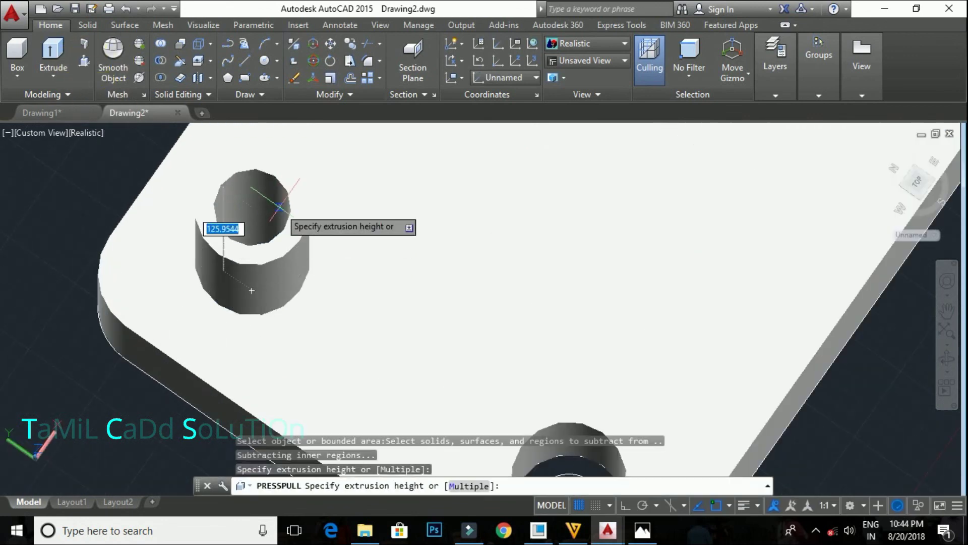
pyautogui.write('42')
pyautogui.click(283, 206)
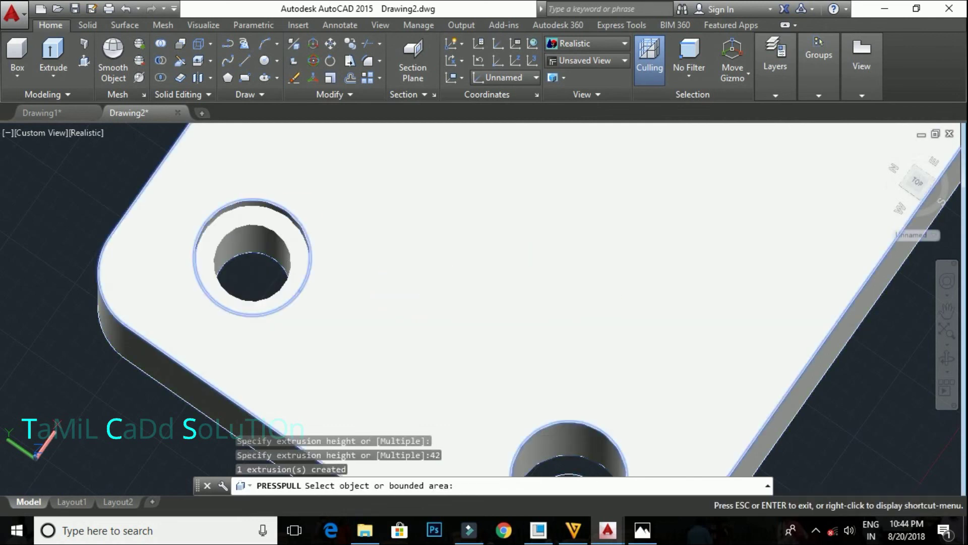
pyautogui.moveTo(599, 416); pyautogui.dragTo(503, 346, button='middle')
pyautogui.click(471, 386)
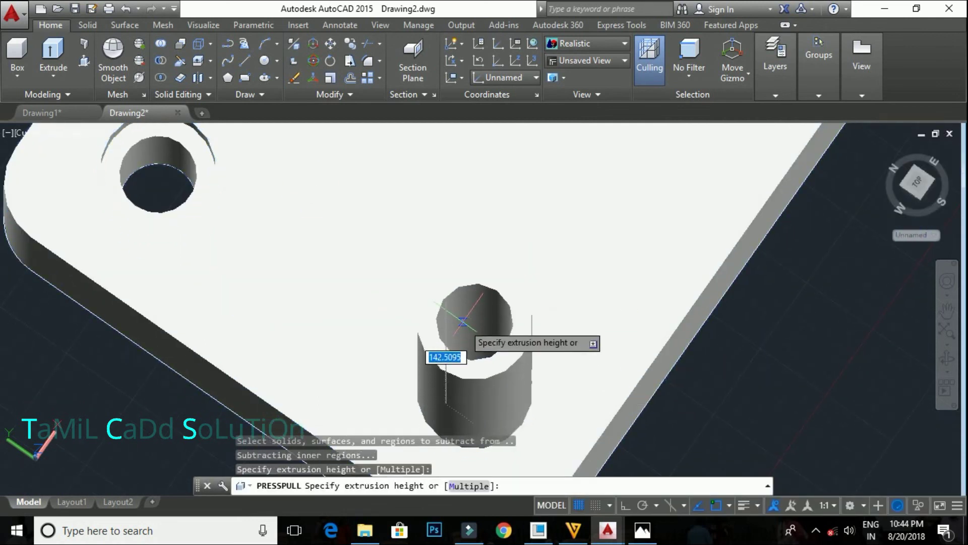
pyautogui.write('42')
pyautogui.click(462, 320)
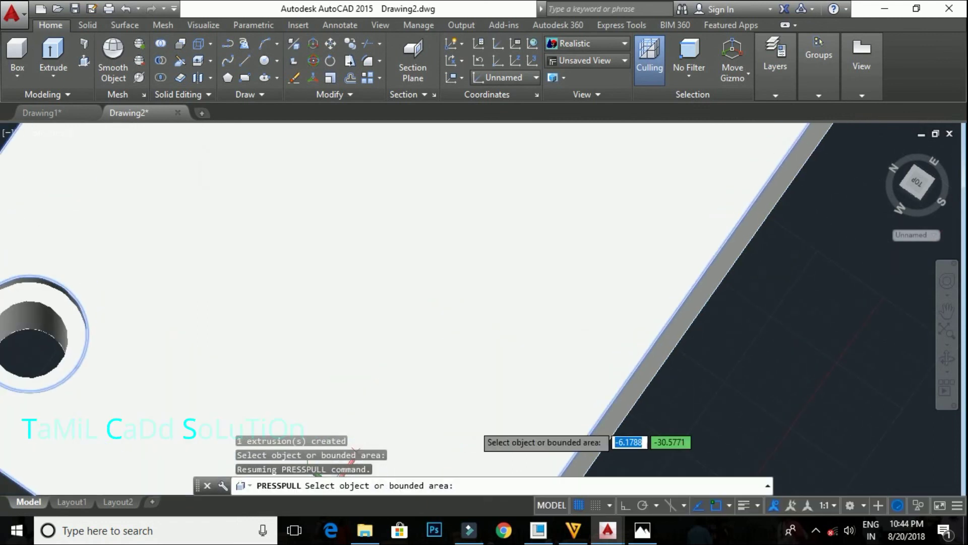
# Press-pull the third and fourth holes by 42 as well
pyautogui.moveTo(202, 353); pyautogui.dragTo(746, 262, button='middle')
pyautogui.scroll(2, 585, 235)
pyautogui.click(585, 237)
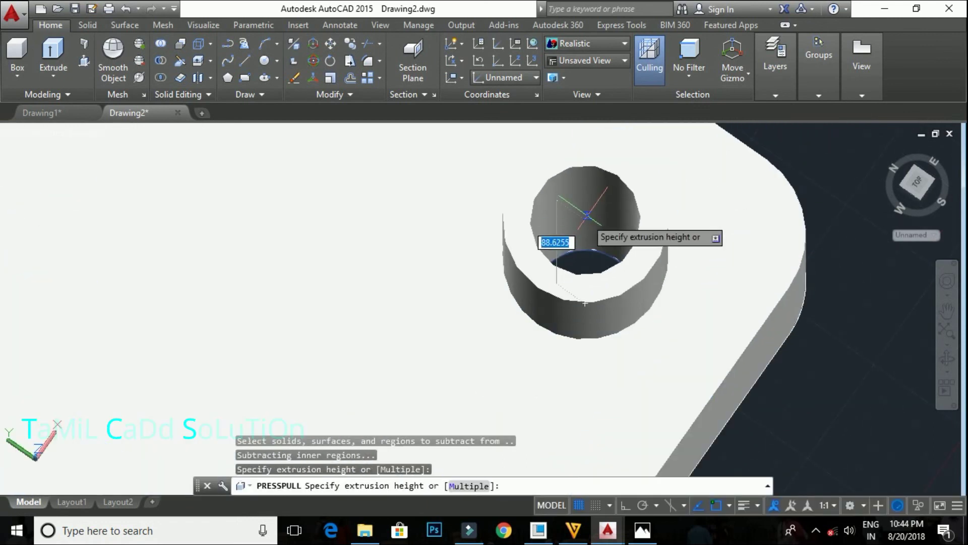
pyautogui.write('42')
pyautogui.press('Return')
pyautogui.moveTo(589, 210); pyautogui.dragTo(283, 121, button='middle')
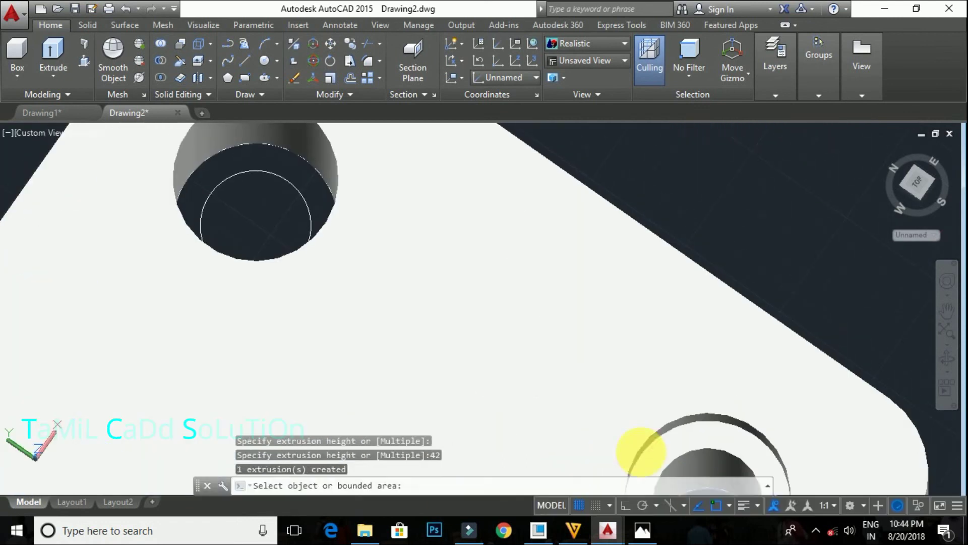
pyautogui.click(287, 163)
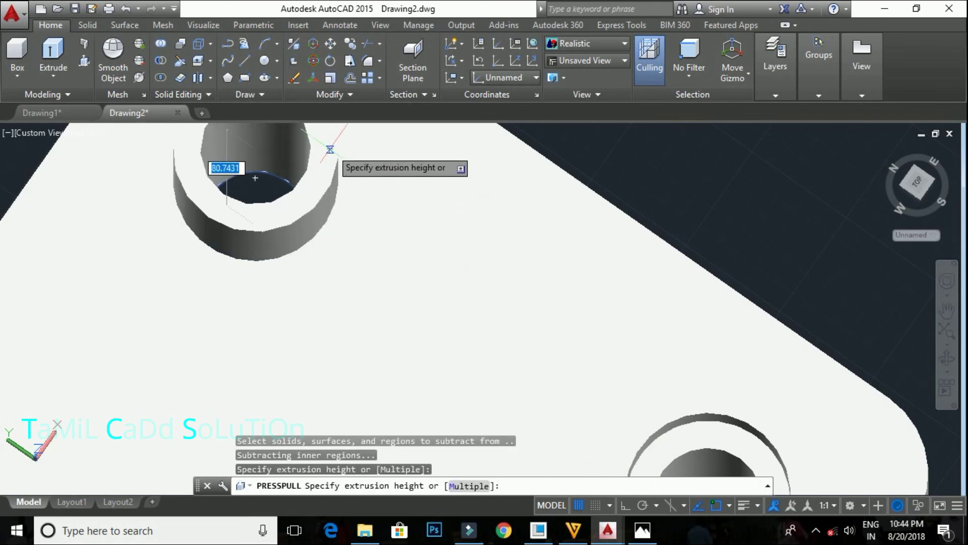
pyautogui.write('4')
pyautogui.scroll(-3, 331, 154)
pyautogui.press('Return')
pyautogui.scroll(-2, 568, 339)
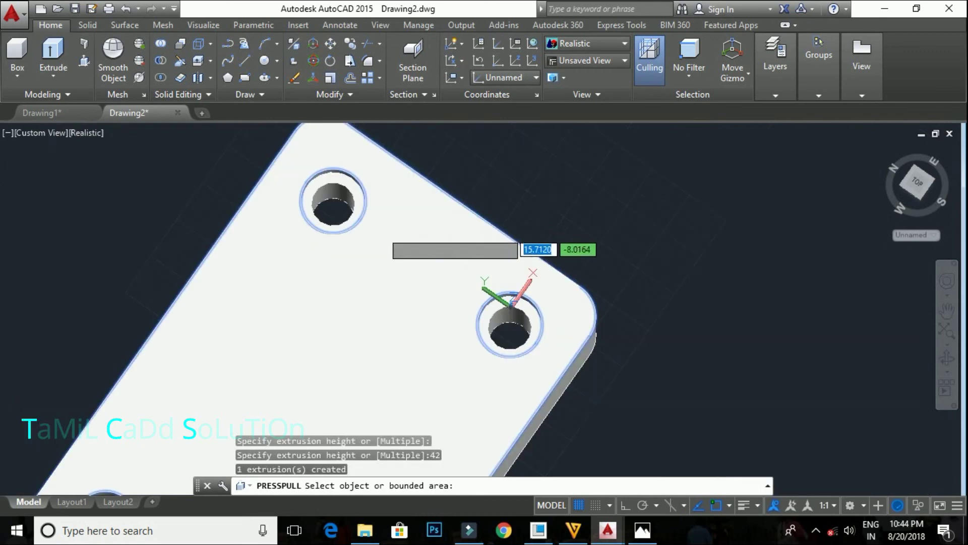
pyautogui.press('Escape')
# Orbit and zoom out to a tilted view of the whole block
pyautogui.moveTo(368, 276)
pyautogui.keyDown('shift'); pyautogui.mouseDown(button='middle')
pyautogui.moveTo(356, 275)
pyautogui.moveTo(324, 210)
pyautogui.moveTo(396, 250)
pyautogui.mouseUp(button='middle'); pyautogui.keyUp('shift')
pyautogui.scroll(-3, 396, 251)
pyautogui.scroll(-3, 494, 217)
pyautogui.moveTo(472, 288); pyautogui.dragTo(469, 299, button='middle')
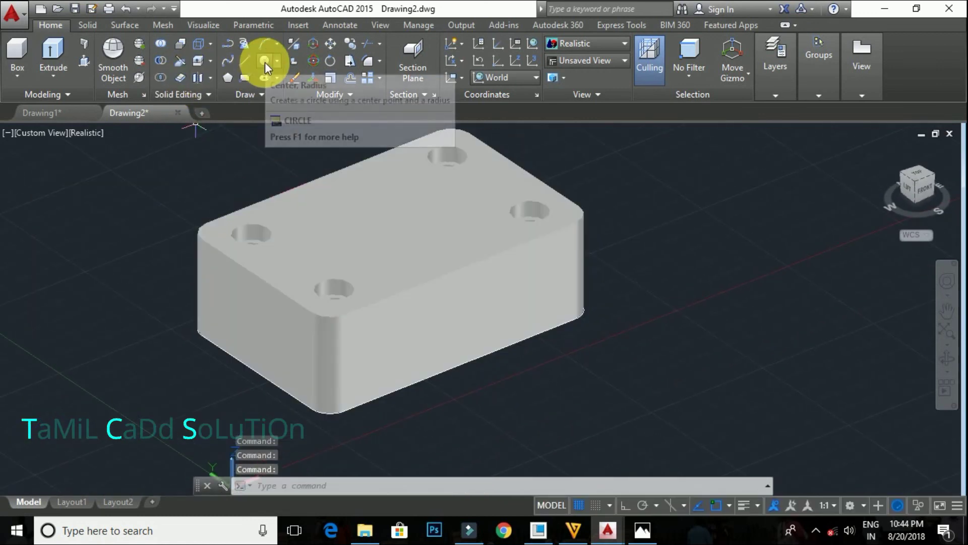
# Draw a radius-25 circle on the front face, centred at the top edge midpoint
pyautogui.click(265, 62)
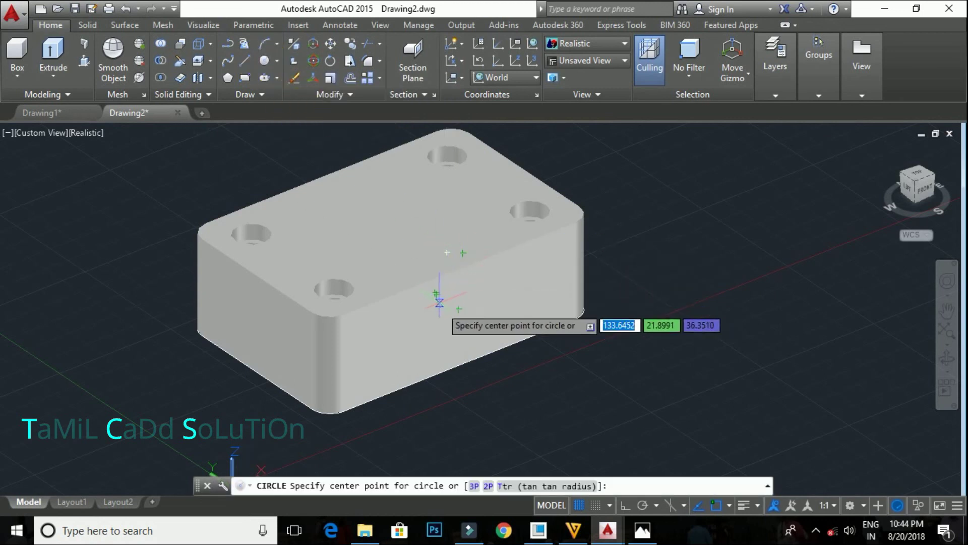
pyautogui.press('F6')
pyautogui.press('F6')
pyautogui.press('F6')
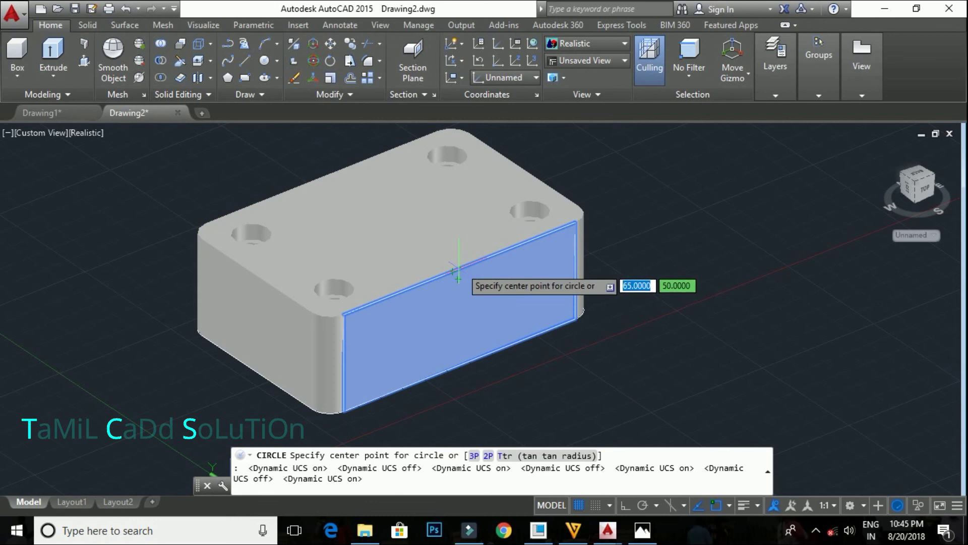
pyautogui.click(459, 270)
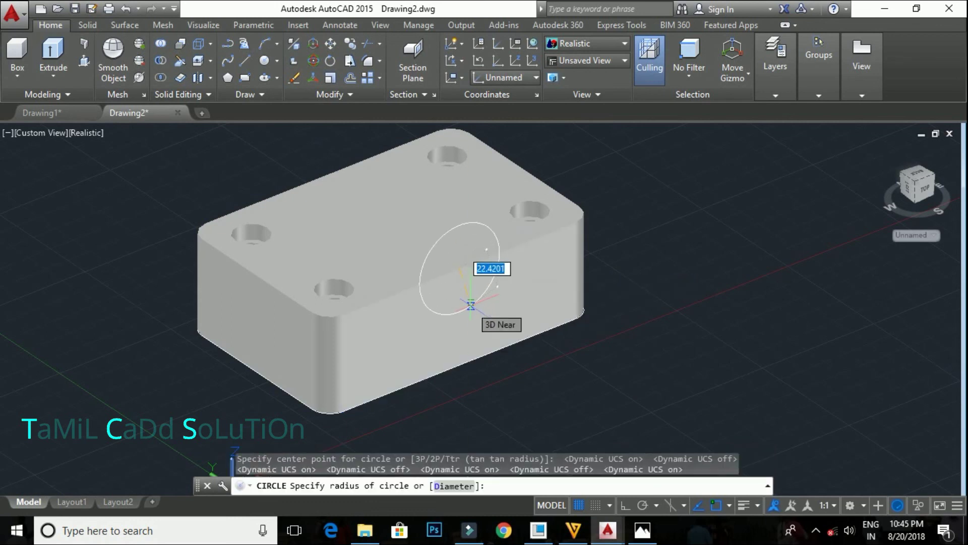
pyautogui.press('Return')
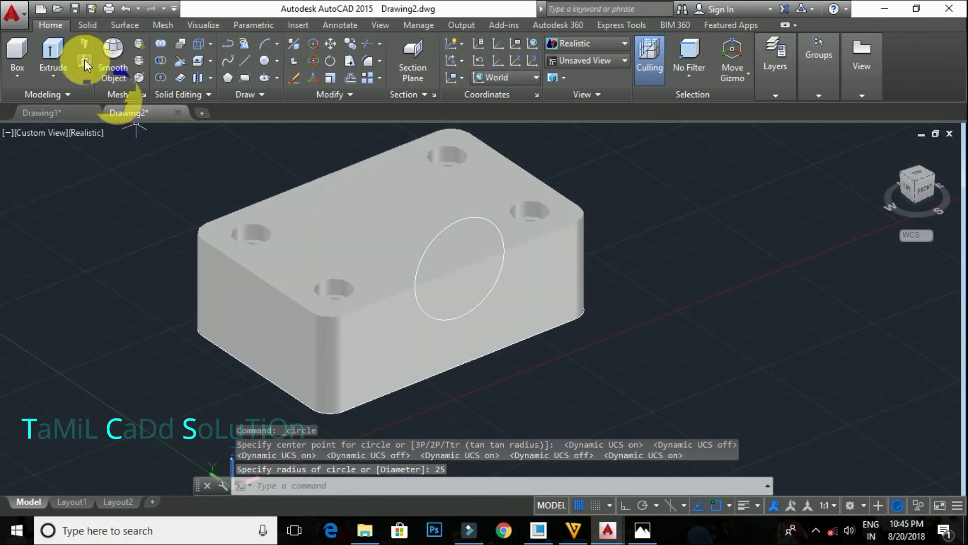
# Press-pull the lower half of the circle through the block to cut the groove
pyautogui.click(84, 59)
pyautogui.click(482, 283)
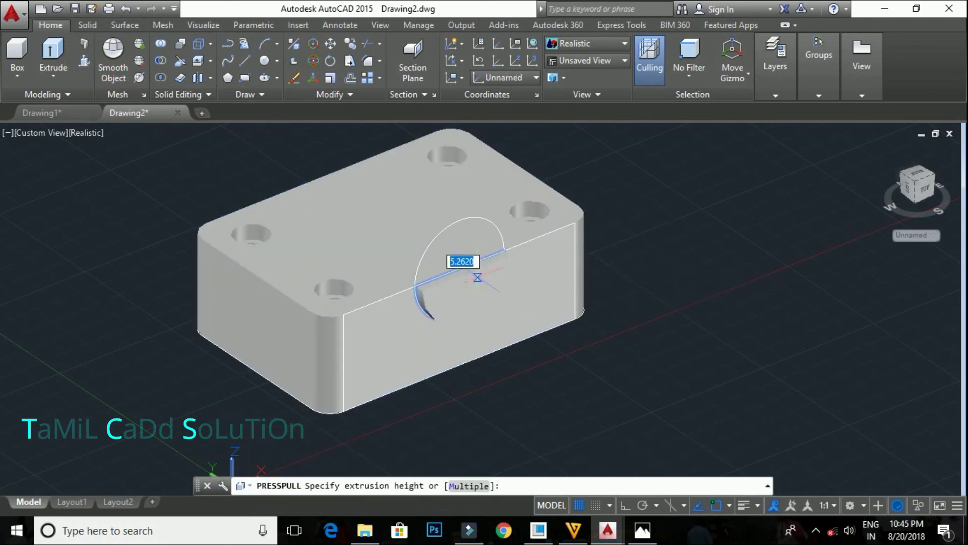
pyautogui.click(266, 212)
pyautogui.click(353, 207)
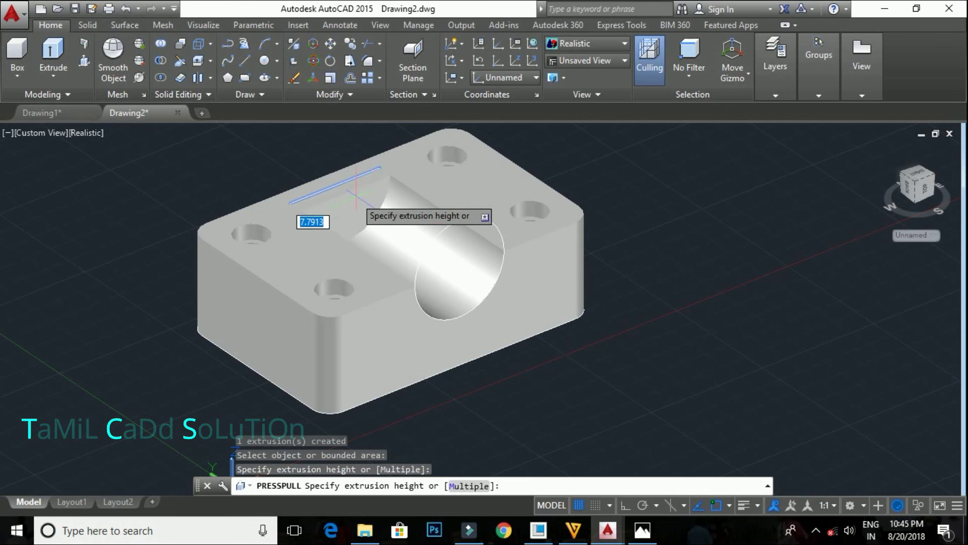
pyautogui.click(224, 161)
pyautogui.press('Return')
pyautogui.scroll(-4, 428, 232)
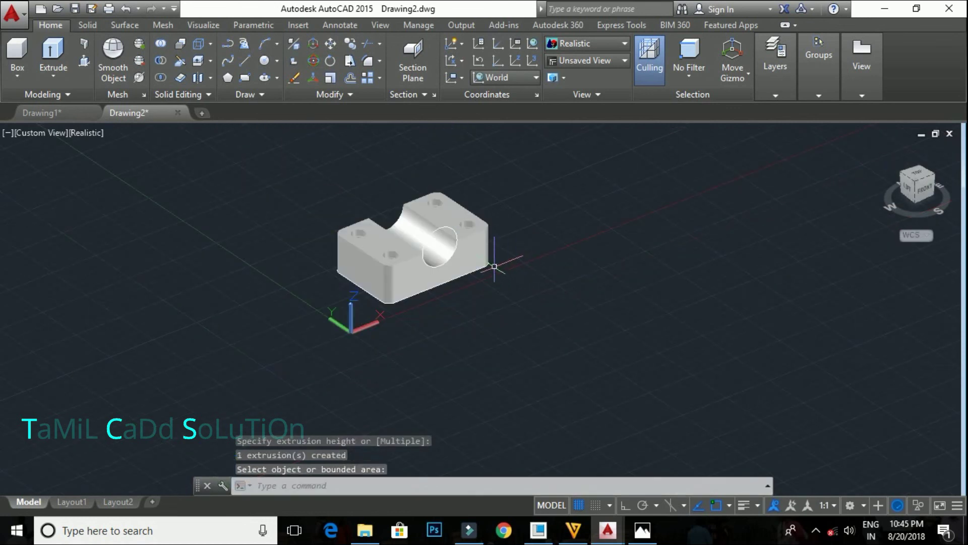
pyautogui.click(480, 253)
pyautogui.press('Return')
# Union all the solids into one bracket solid
pyautogui.press('Escape')
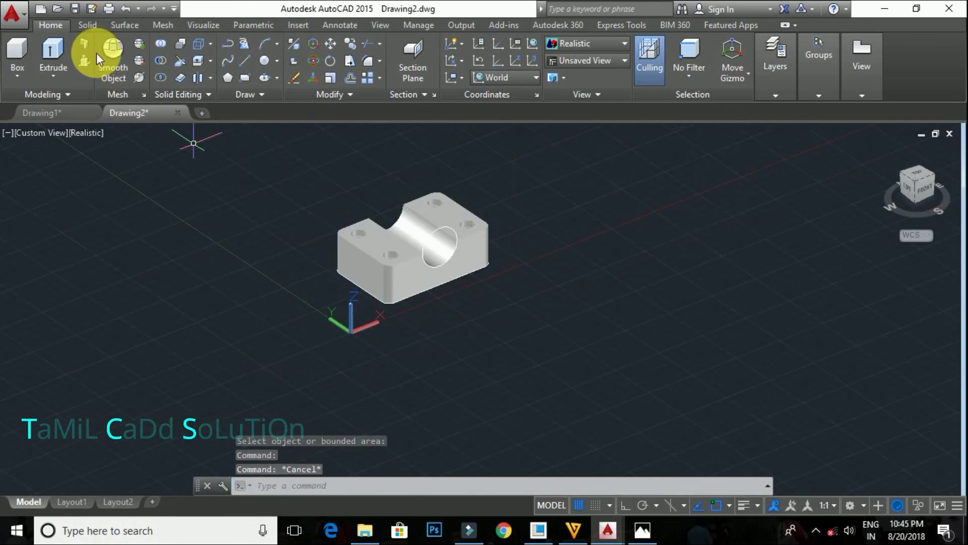
pyautogui.click(163, 41)
pyautogui.click(495, 134)
pyautogui.click(285, 353)
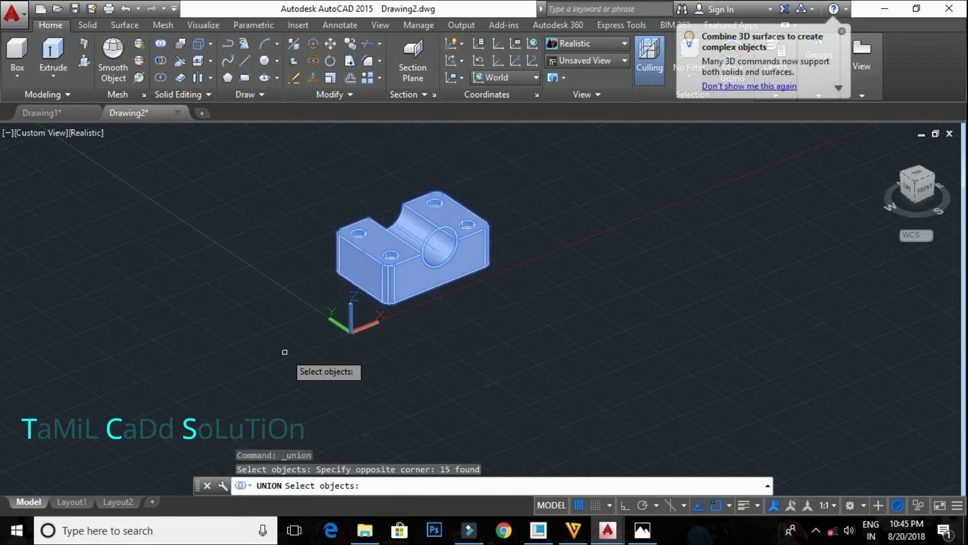
pyautogui.press('Return')
pyautogui.click(390, 282)
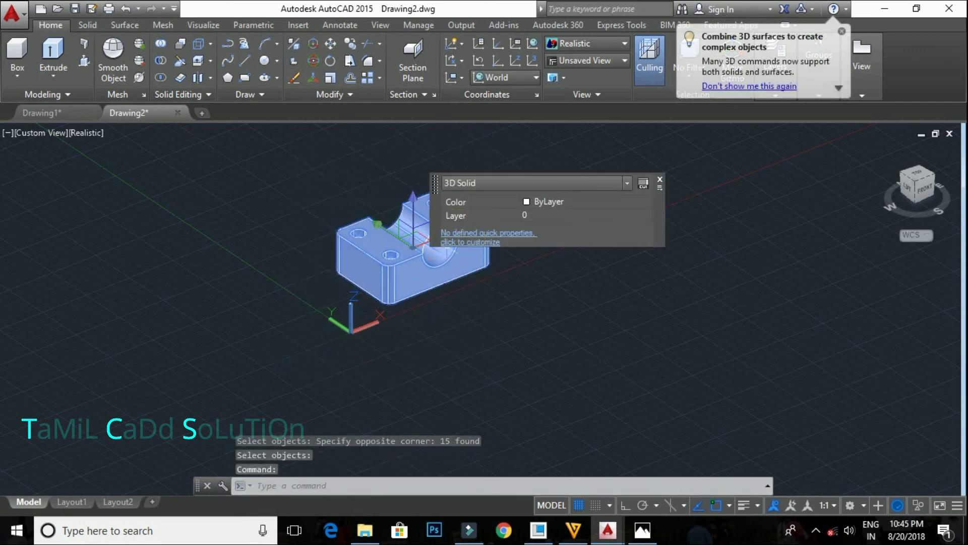
pyautogui.click(356, 286)
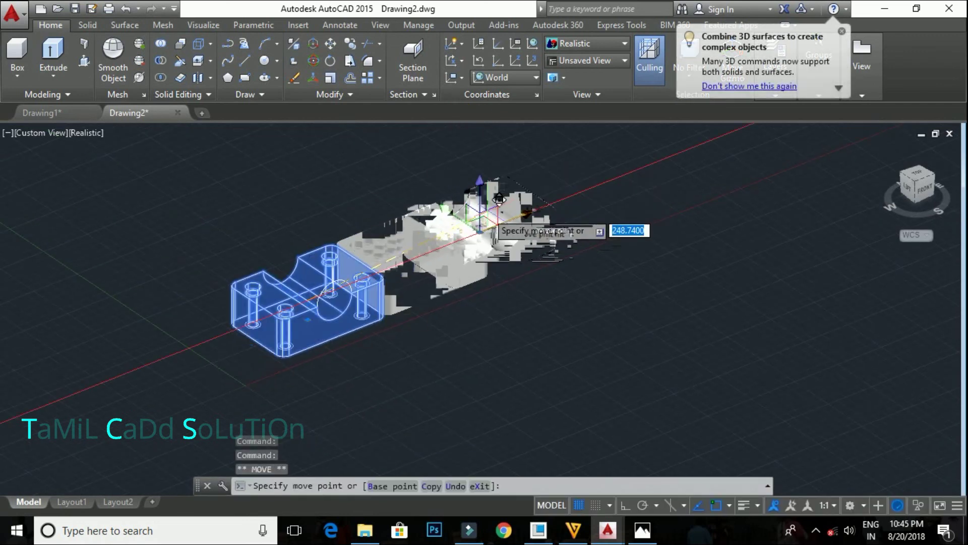
pyautogui.press('Escape')
# Erase the leftover sketch lines and orbit to view the bracket's underside
pyautogui.click(389, 401)
pyautogui.click(205, 261)
pyautogui.press('Delete')
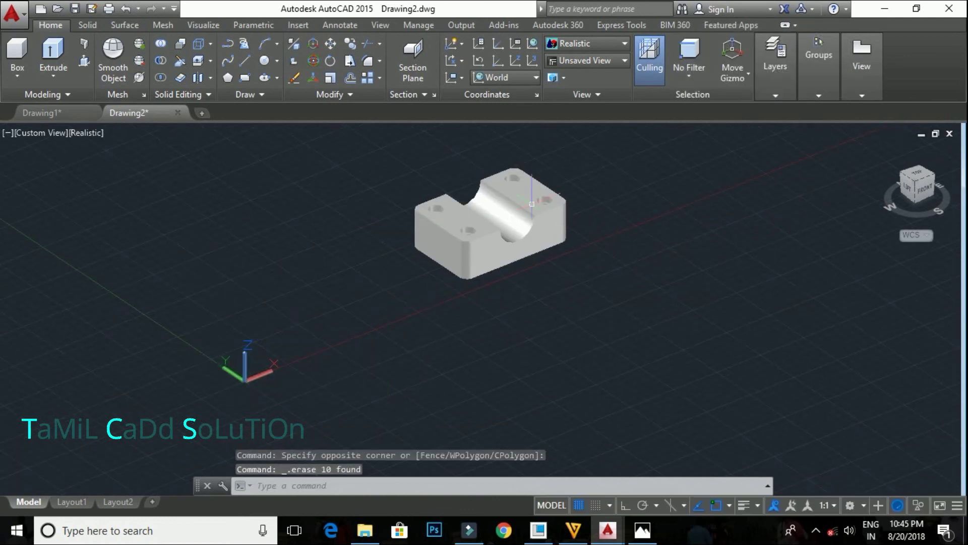
pyautogui.scroll(3, 532, 204)
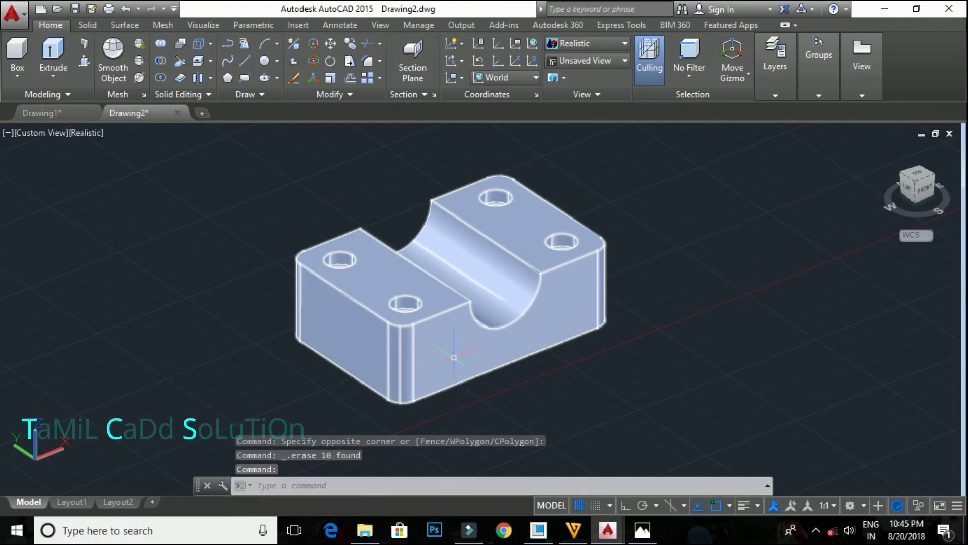
pyautogui.moveTo(451, 361)
pyautogui.keyDown('shift'); pyautogui.mouseDown(button='middle')
pyautogui.moveTo(508, 385)
pyautogui.moveTo(479, 447)
pyautogui.moveTo(395, 324)
pyautogui.moveTo(339, 285)
pyautogui.moveTo(384, 301)
pyautogui.moveTo(449, 385)
pyautogui.moveTo(525, 439)
pyautogui.moveTo(442, 378)
pyautogui.mouseUp(button='middle'); pyautogui.keyUp('shift')
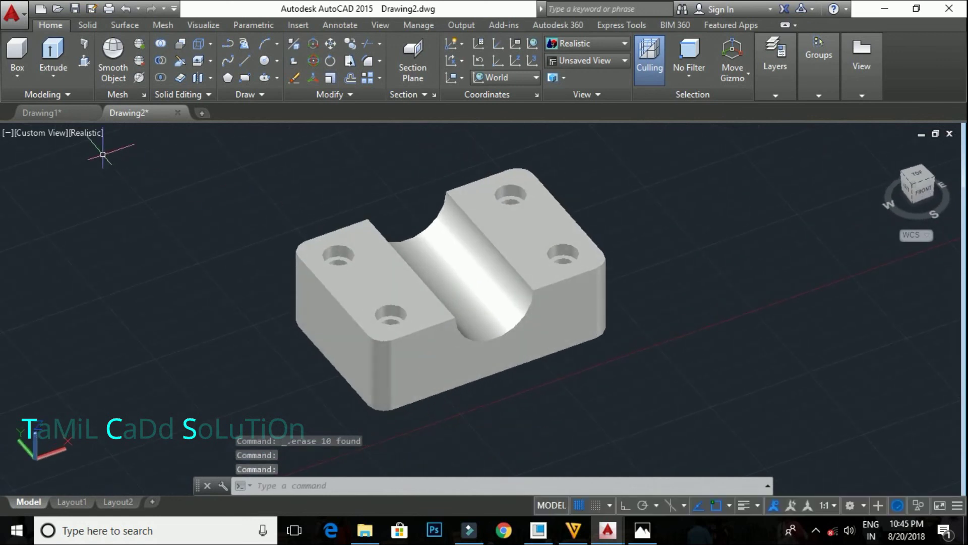
# Return to the Drawing1 three-view drawing
pyautogui.click(55, 112)
pyautogui.scroll(-1, 433, 367)
pyautogui.scroll(-5, 552, 344)
pyautogui.scroll(2, 527, 327)
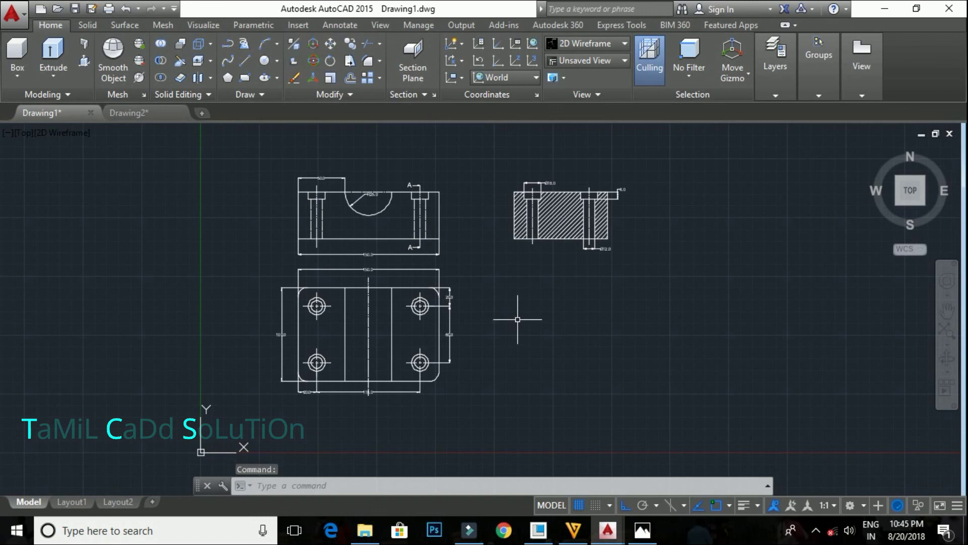